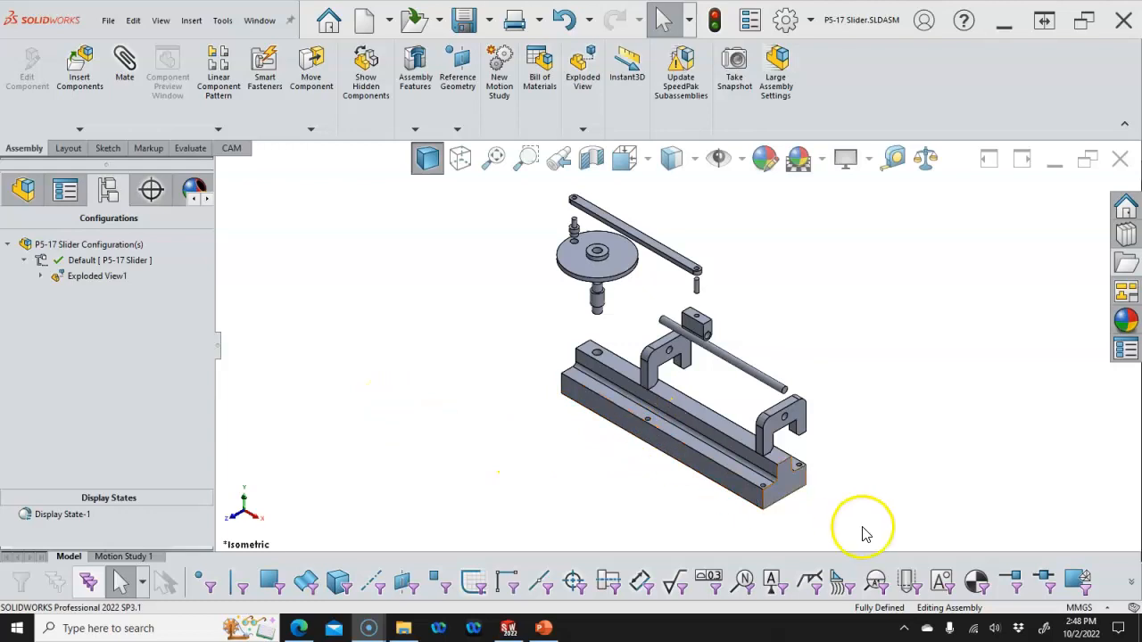
# - Try adding extra copies of the Bridge, Drive Arm, Driver Wheel and Slider Base parts to the slider assembly
pyautogui.scroll(-5, 712, 461)
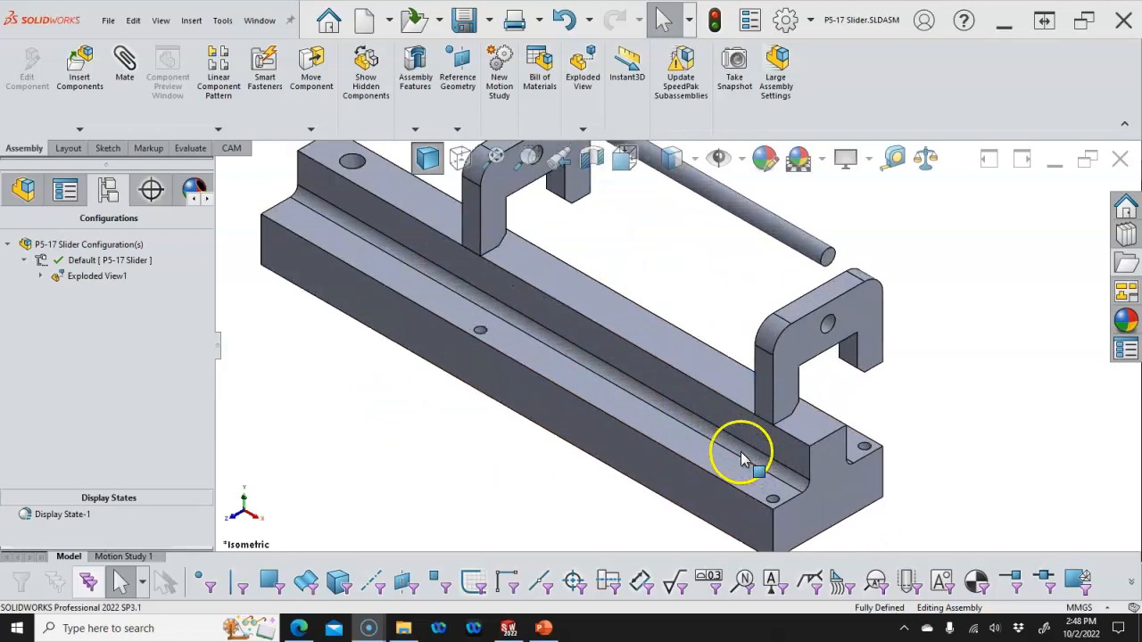
pyautogui.click(1127, 233)
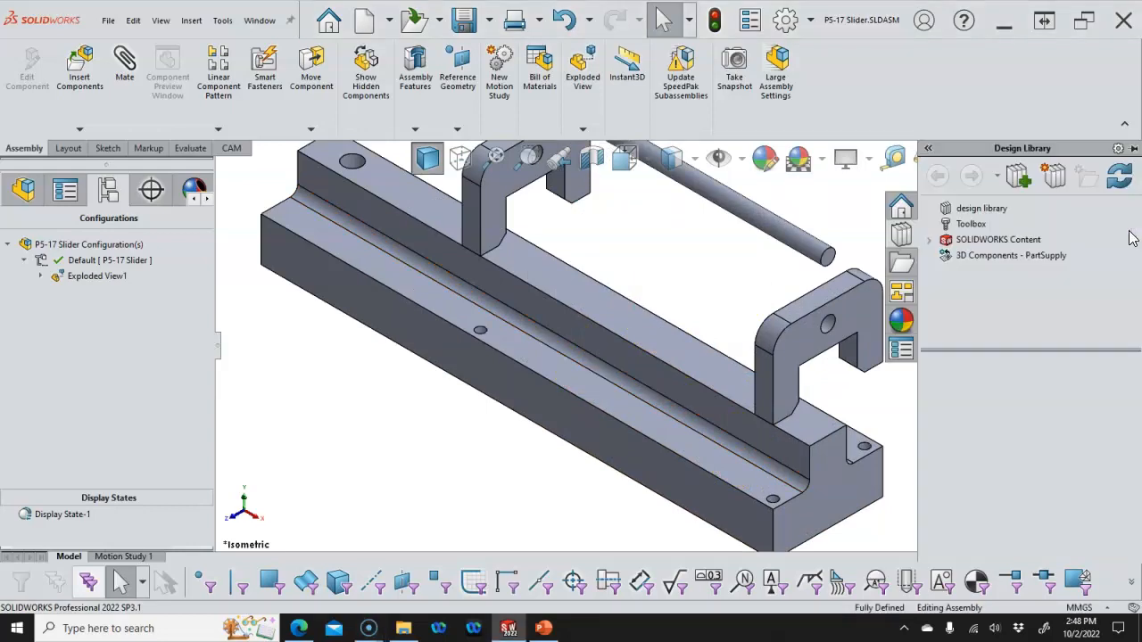
pyautogui.click(901, 264)
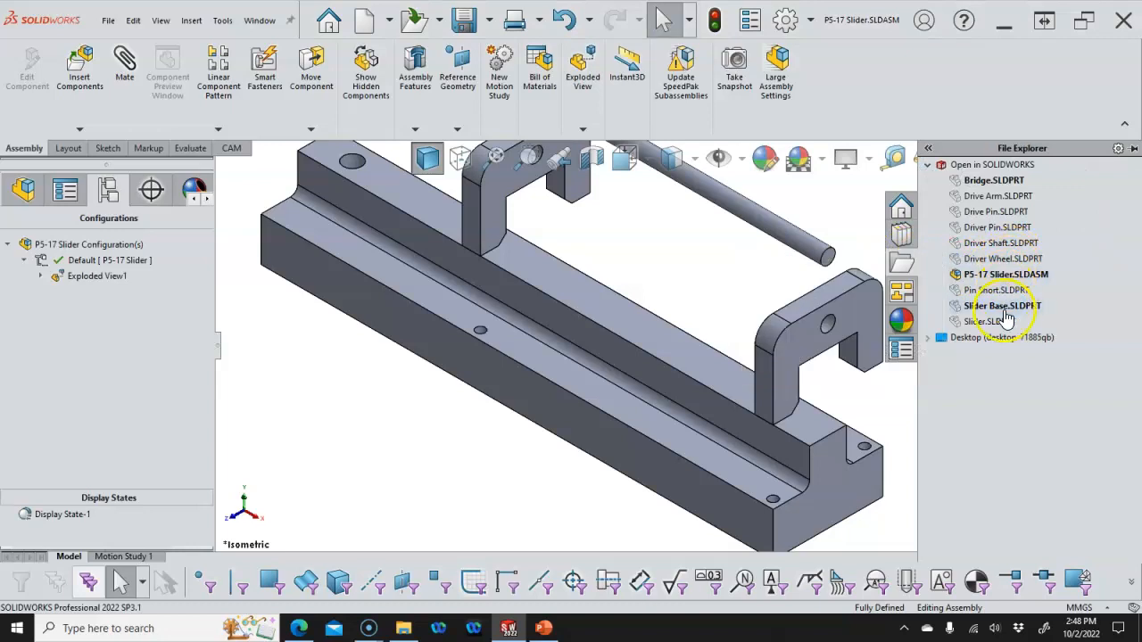
pyautogui.moveTo(982, 311); pyautogui.dragTo(863, 426)
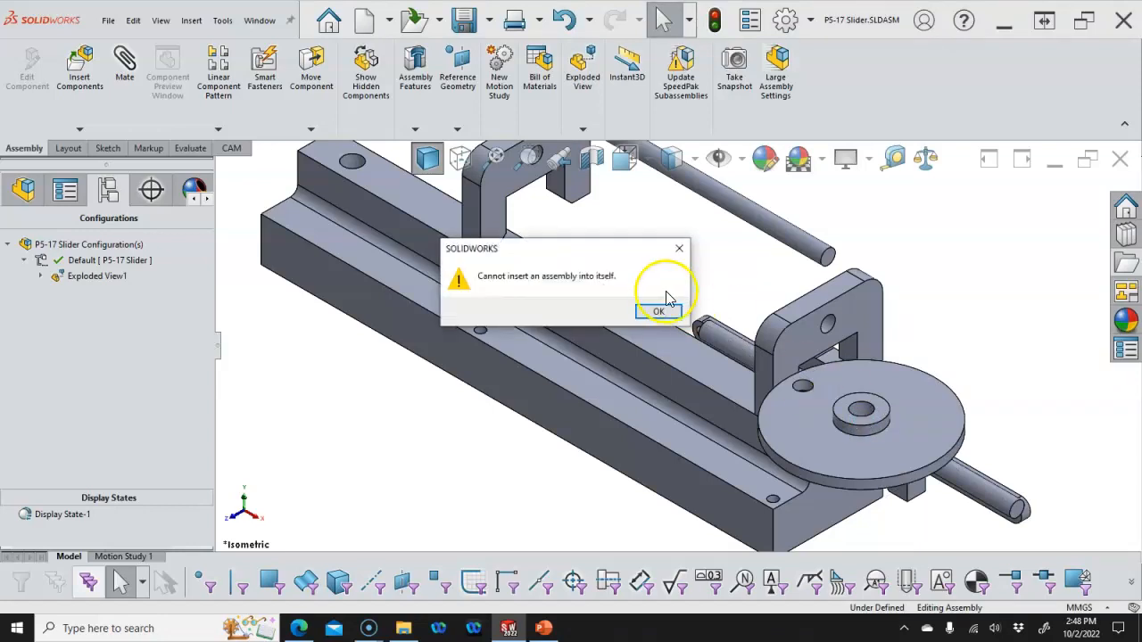
pyautogui.click(659, 312)
pyautogui.press('f')
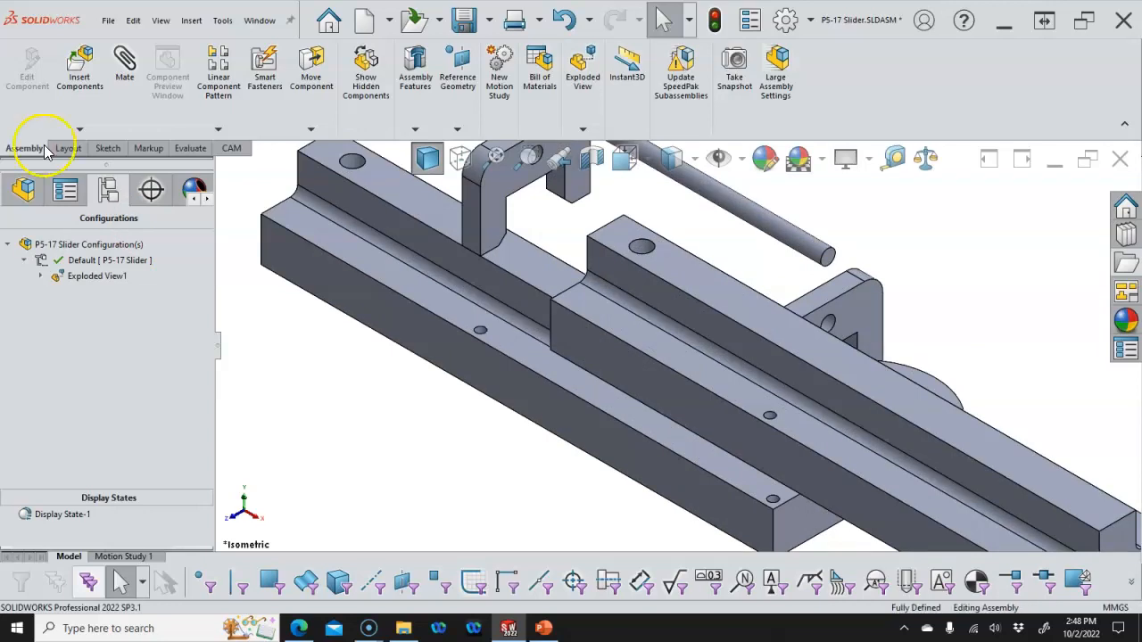
# - Show the assembly's feature tree and undo the insertion of the extra Bridge and Drive Arm components
pyautogui.click(24, 190)
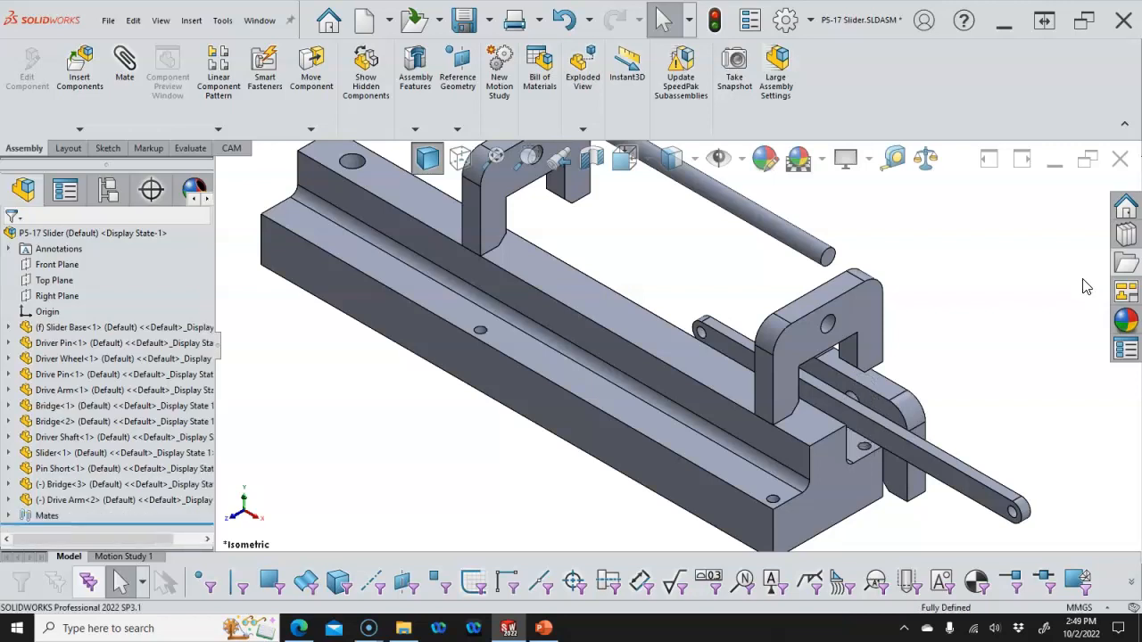
pyautogui.click(946, 323)
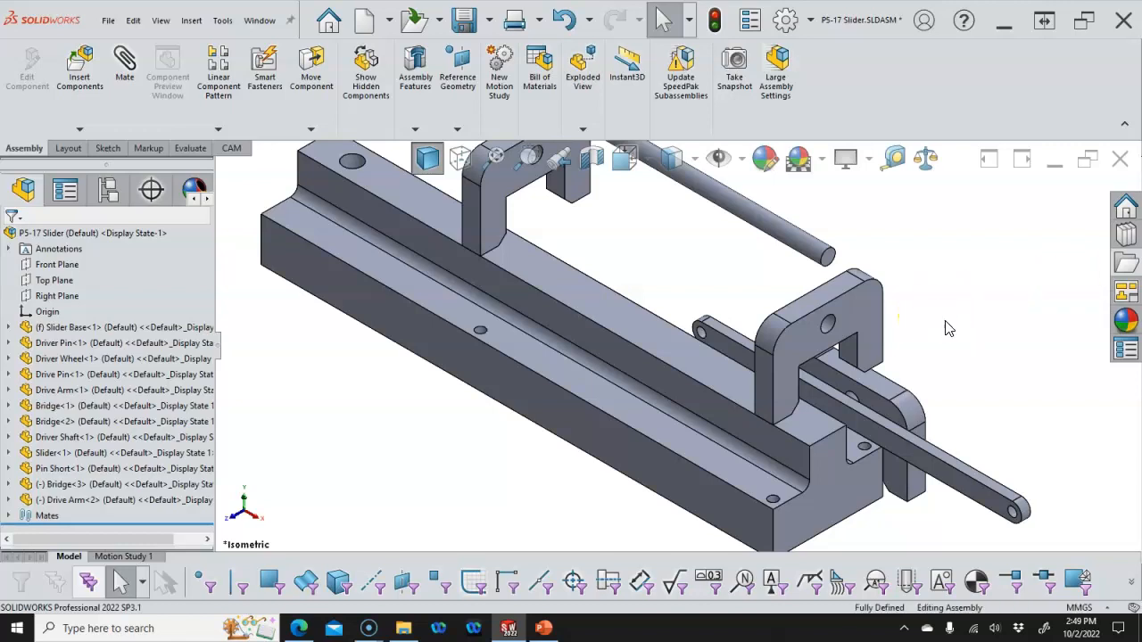
pyautogui.hotkey('ctrl', 'z')
pyautogui.click(939, 323)
pyautogui.hotkey('ctrl', 'z')
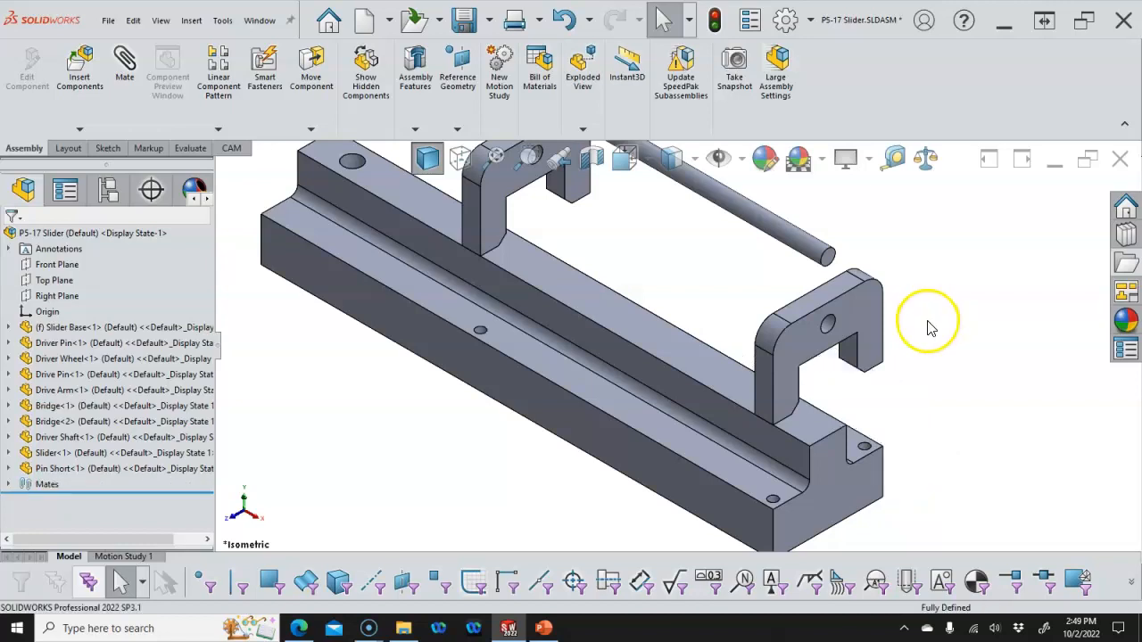
# - Insert another Pin Short component from the open SOLIDWORKS files, placing it beside the bridge at the drilled end of the base
pyautogui.press('f')
pyautogui.scroll(1, 678, 253)
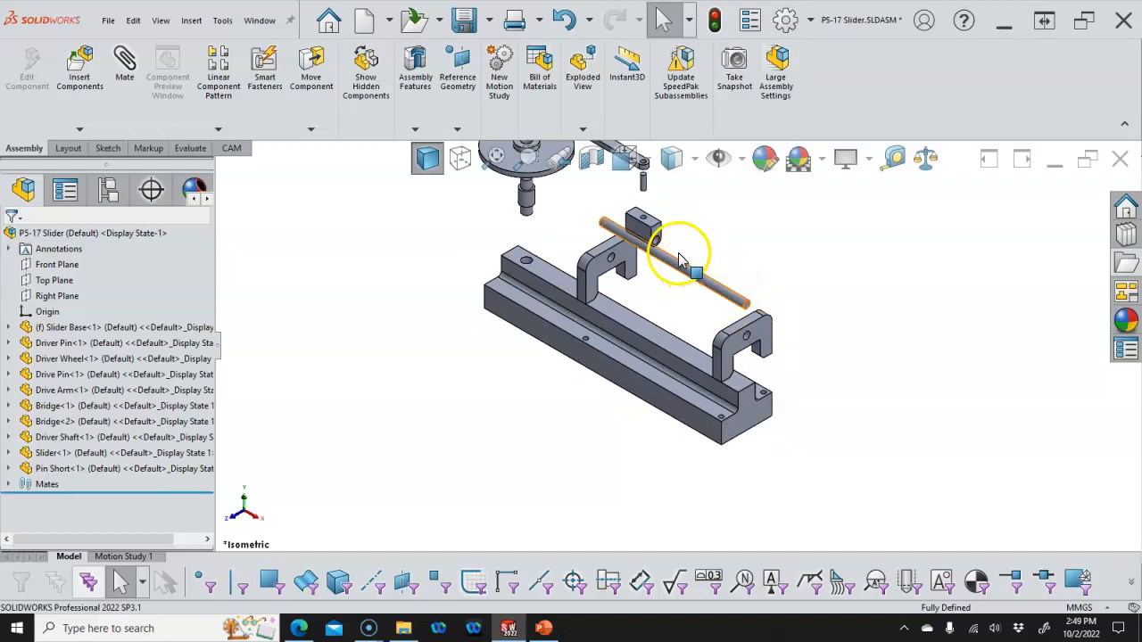
pyautogui.scroll(-2, 677, 254)
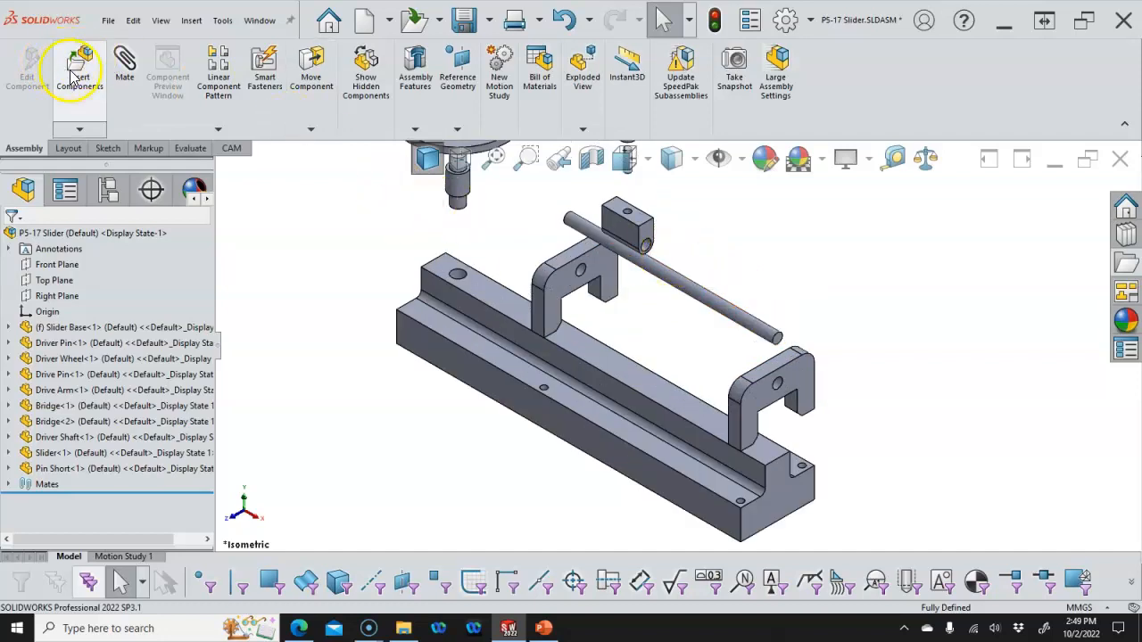
pyautogui.click(1123, 264)
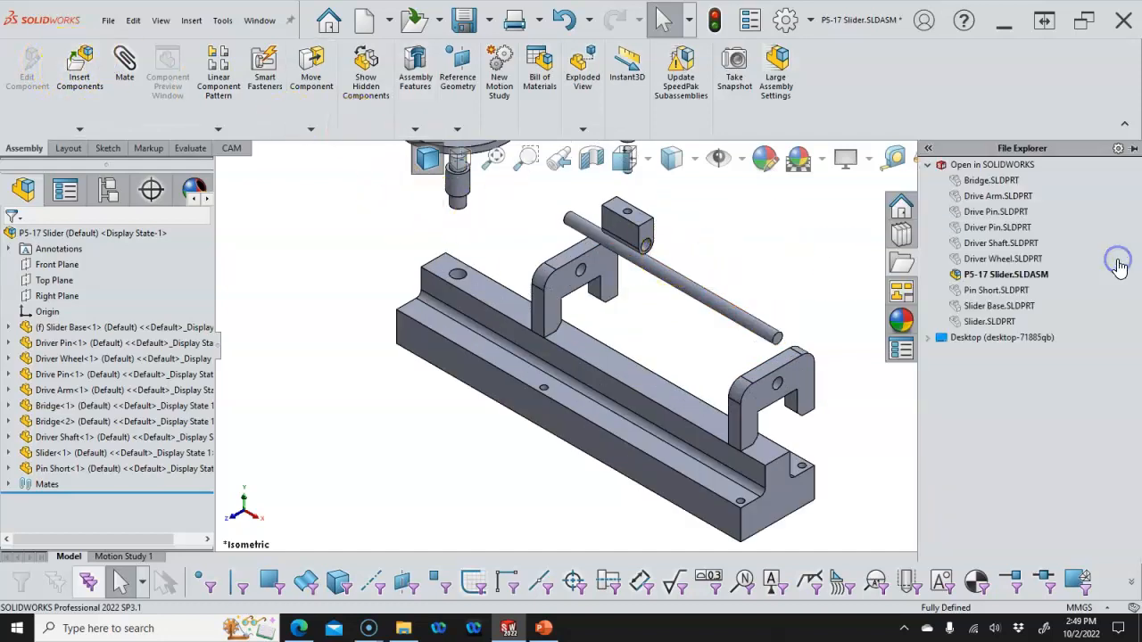
pyautogui.click(988, 295)
pyautogui.click(982, 217)
pyautogui.moveTo(986, 292); pyautogui.dragTo(943, 307)
pyautogui.moveTo(890, 370); pyautogui.dragTo(866, 393)
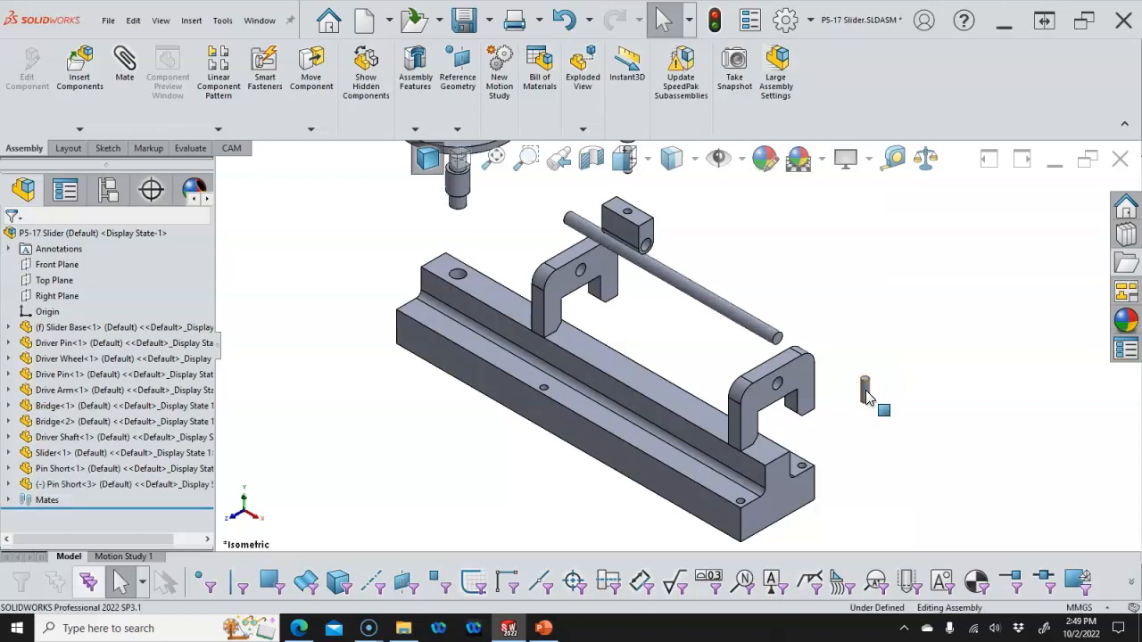
pyautogui.click(901, 393)
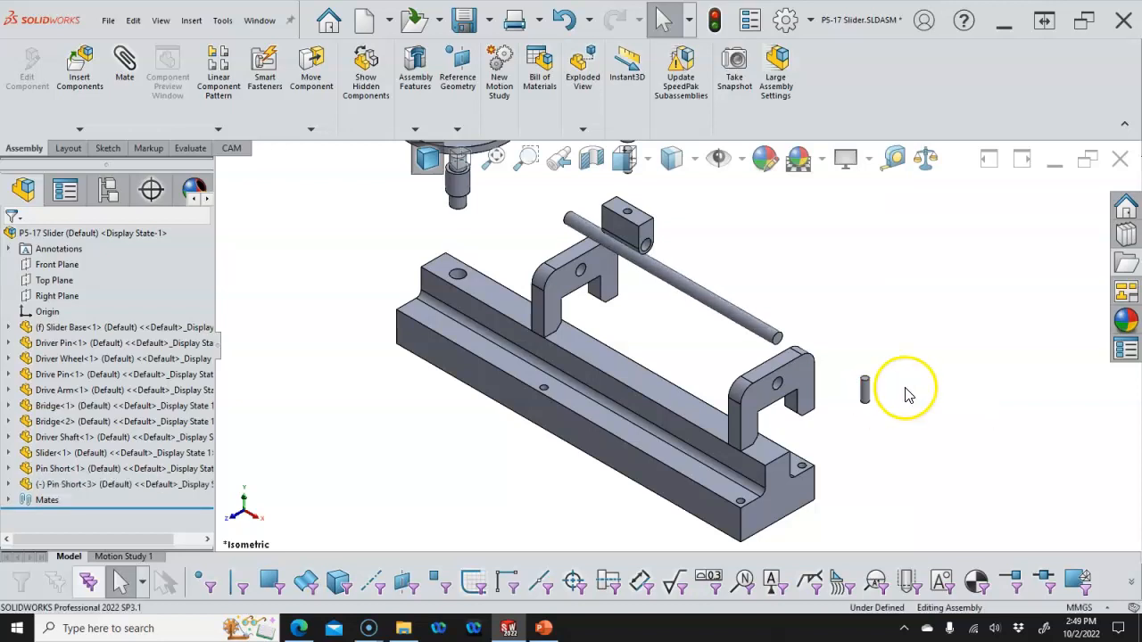
# - Add a concentric mate between the new short pin's cylindrical face and the dowel hole in the slider base's stepped ledge
pyautogui.scroll(-5, 870, 408)
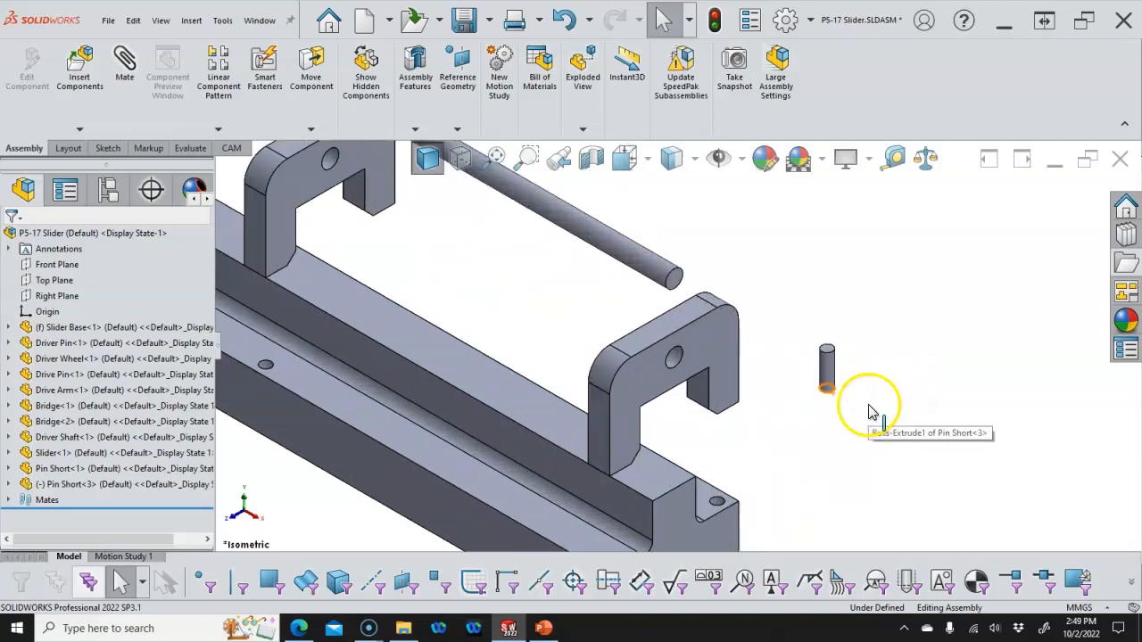
pyautogui.scroll(-3, 819, 441)
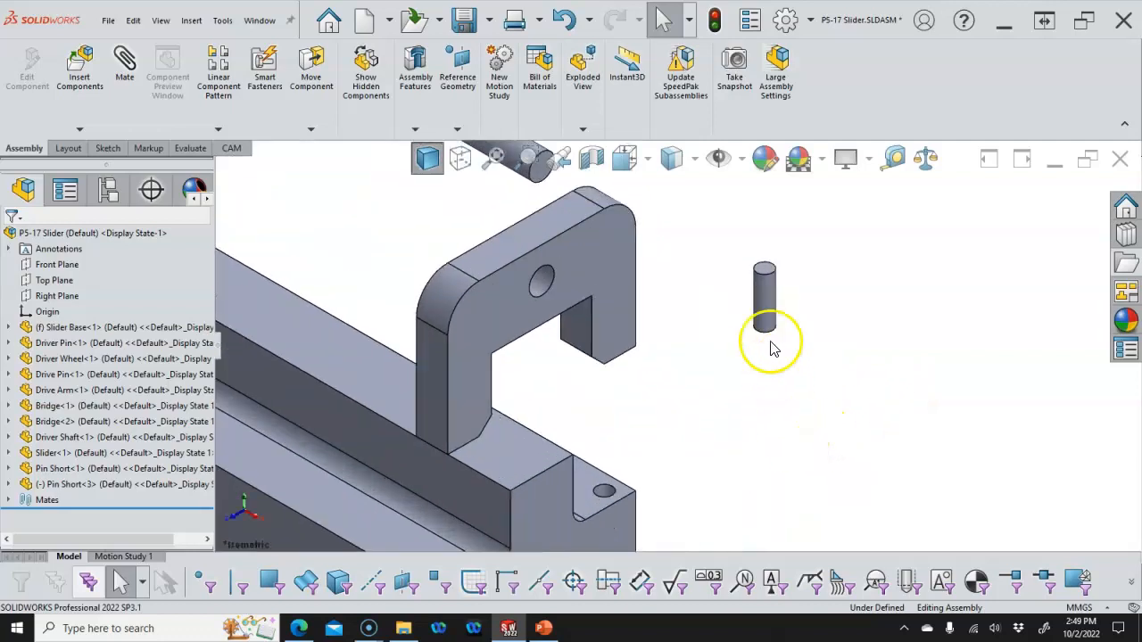
pyautogui.click(741, 342)
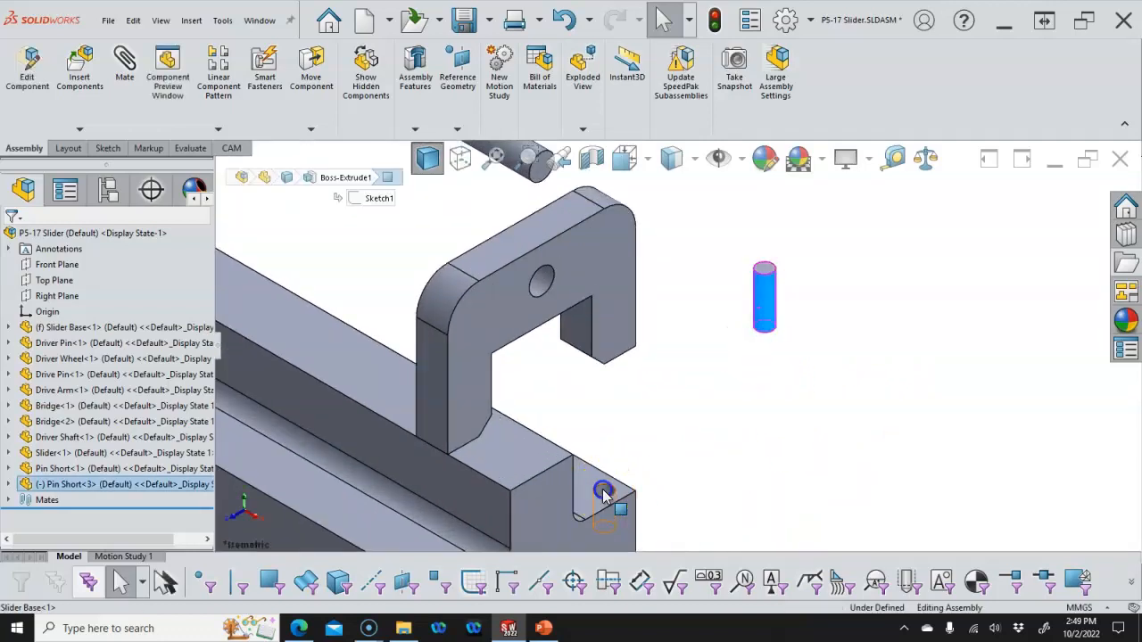
pyautogui.keyDown('ctrl'); pyautogui.click(604, 496); pyautogui.keyUp('ctrl')
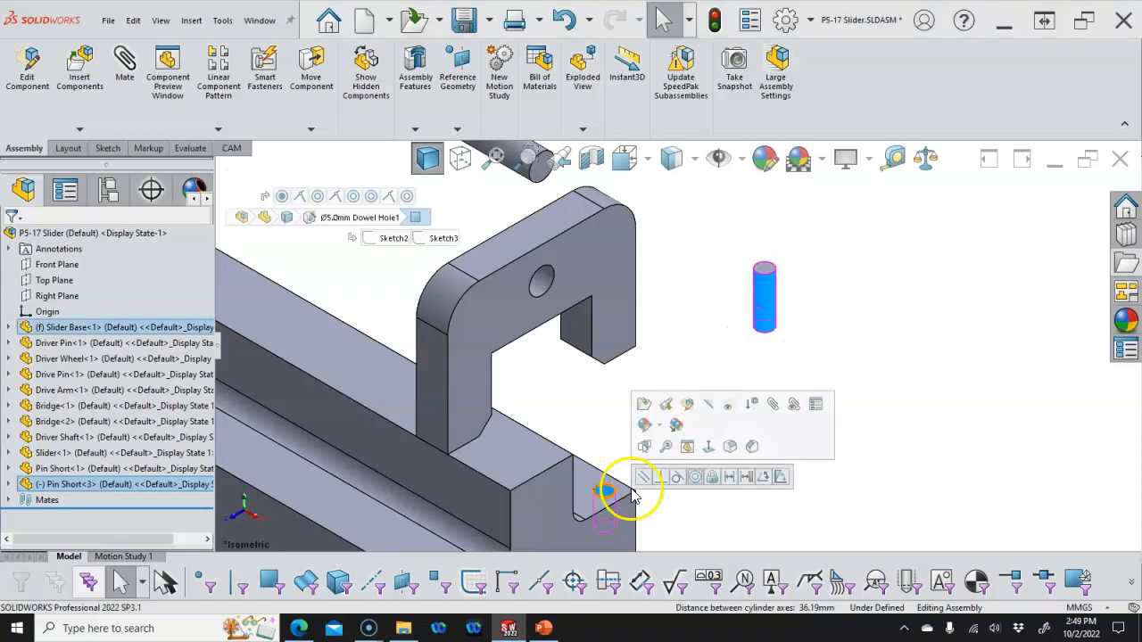
pyautogui.click(695, 477)
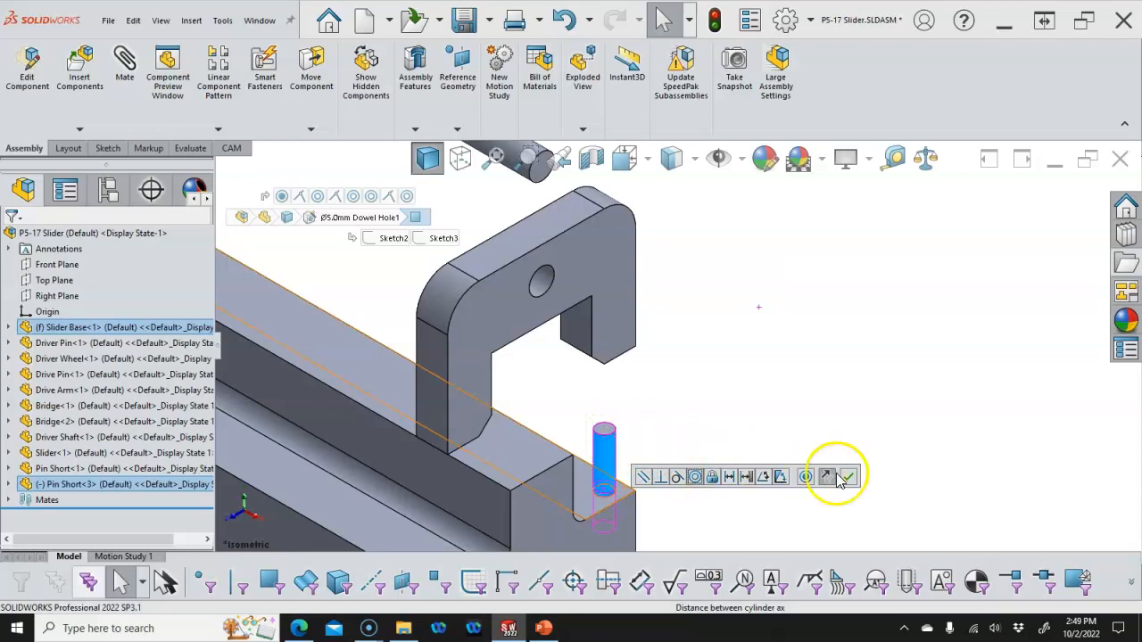
pyautogui.click(847, 478)
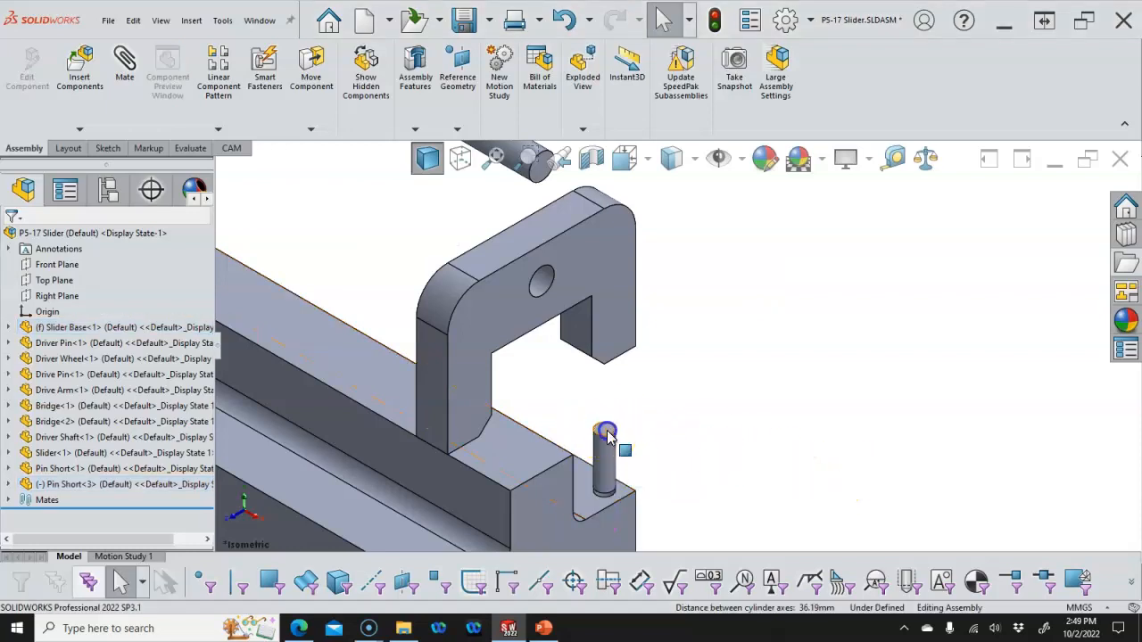
# - Add a 5 mm distance mate between the short pin's top face and the slider base's ledge face
pyautogui.click(600, 480)
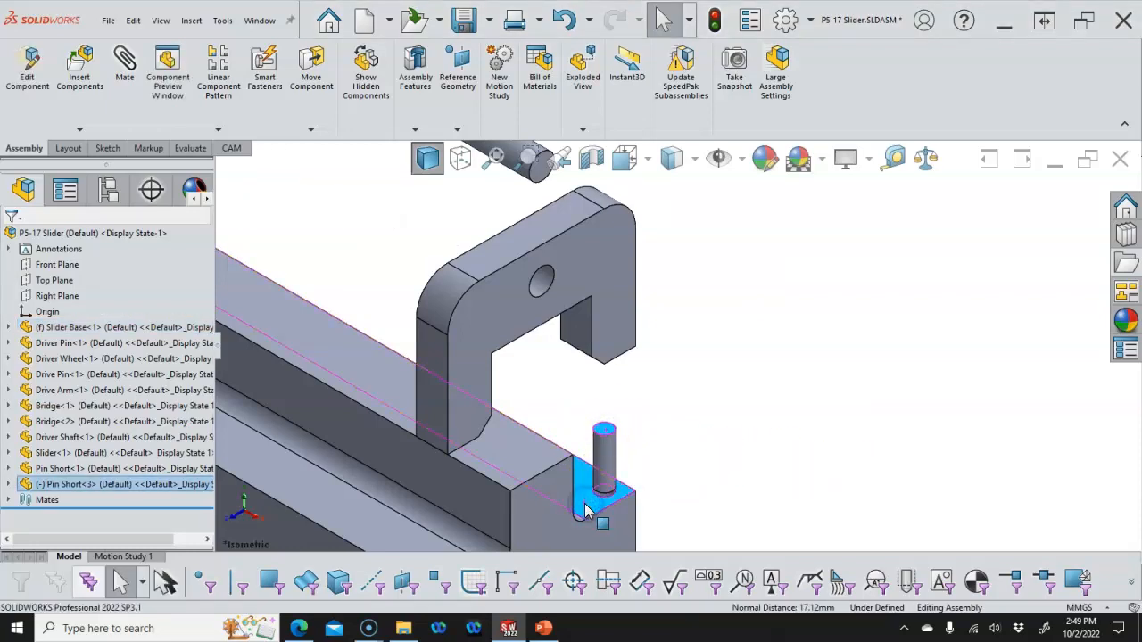
pyautogui.keyDown('ctrl'); pyautogui.click(585, 510); pyautogui.keyUp('ctrl')
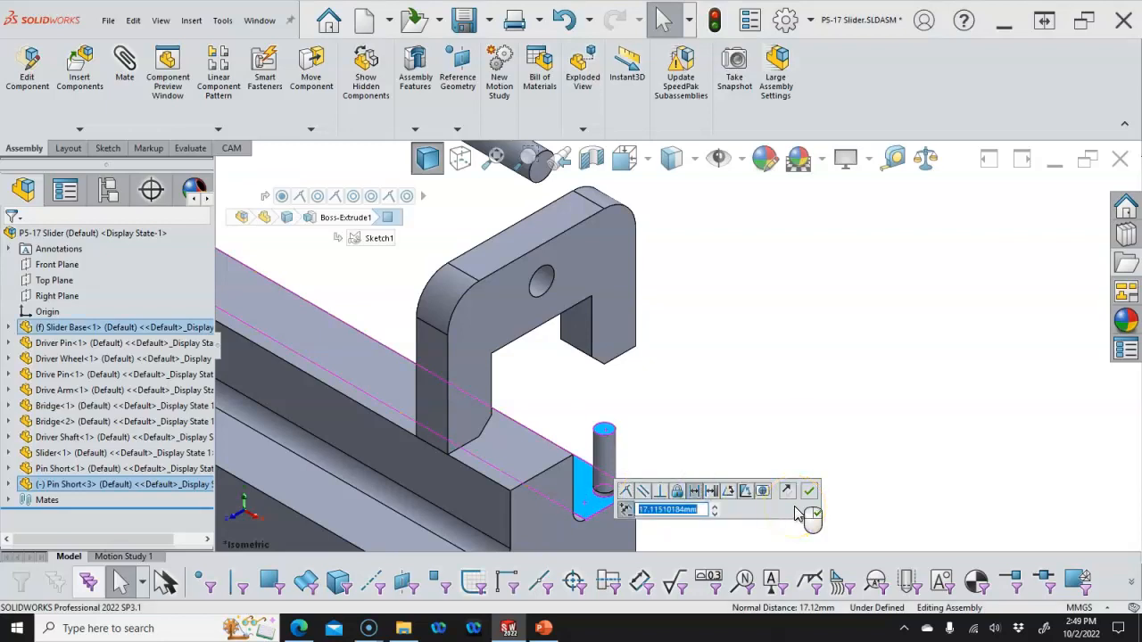
pyautogui.write('5')
pyautogui.press('Return')
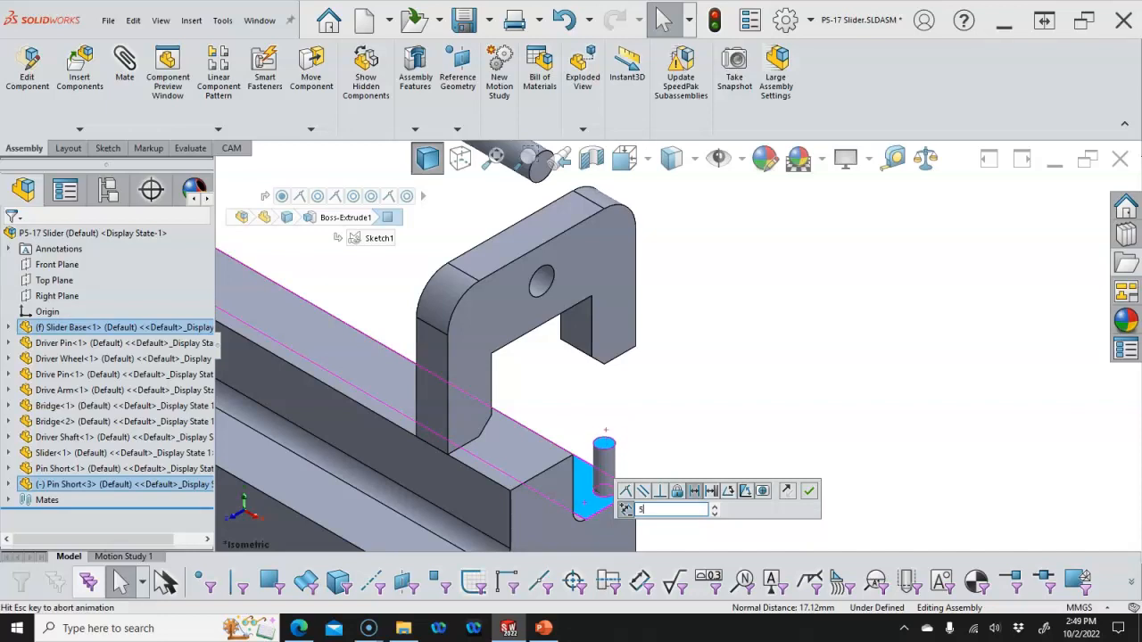
pyautogui.click(809, 492)
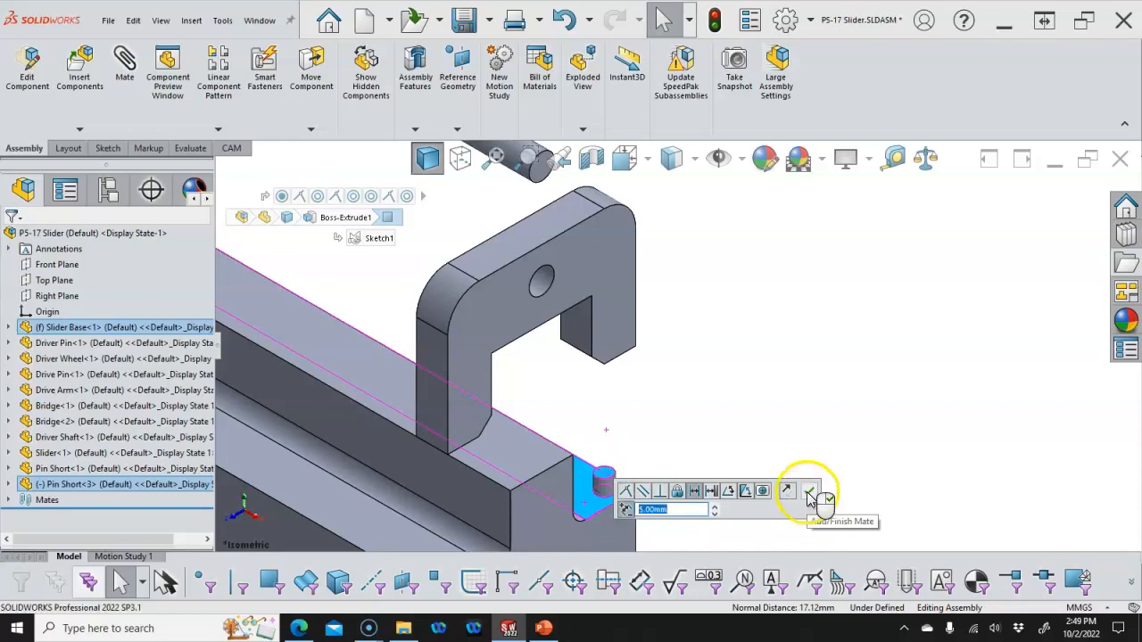
pyautogui.click(810, 492)
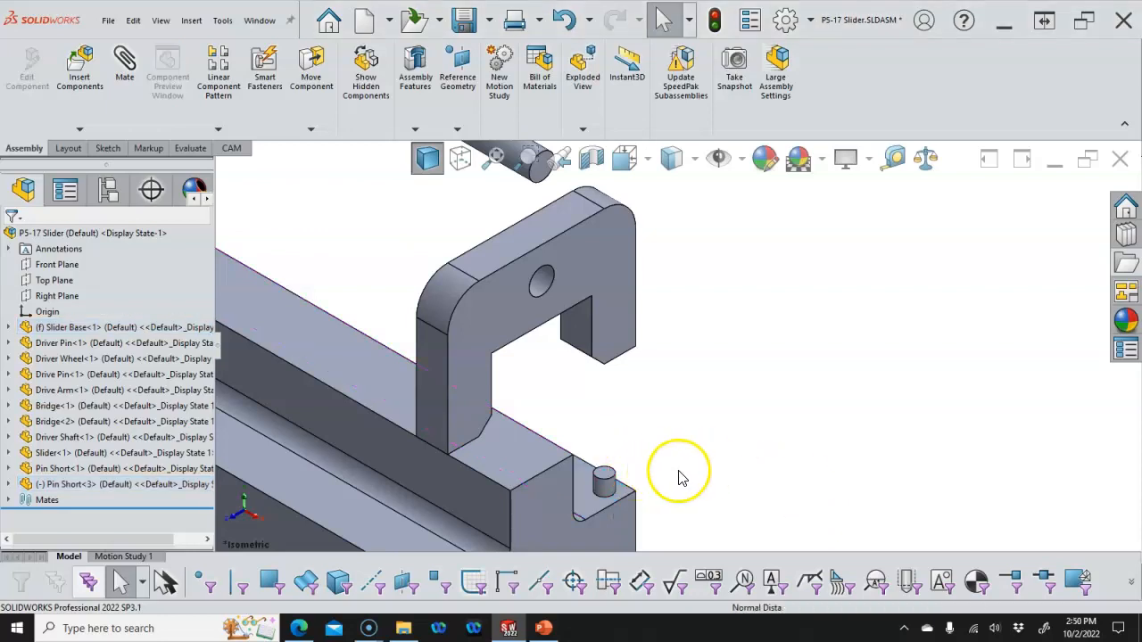
# - Examine the new short pin in the base's dowel hole and its definition status in the feature tree
pyautogui.scroll(3, 680, 479)
pyautogui.scroll(-5, 680, 479)
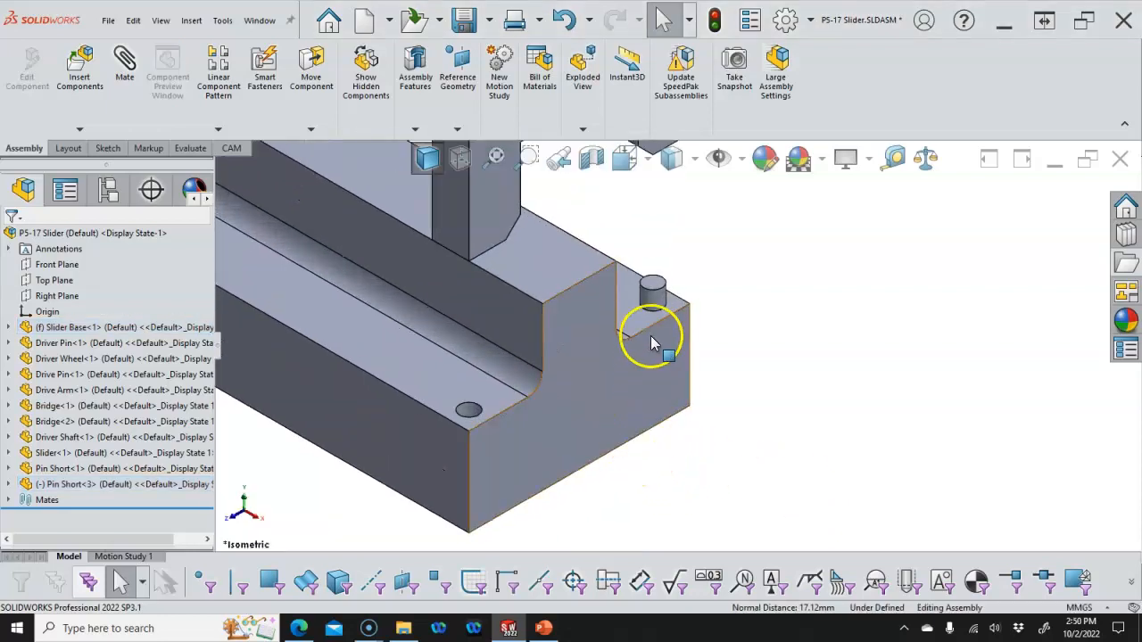
pyautogui.click(656, 304)
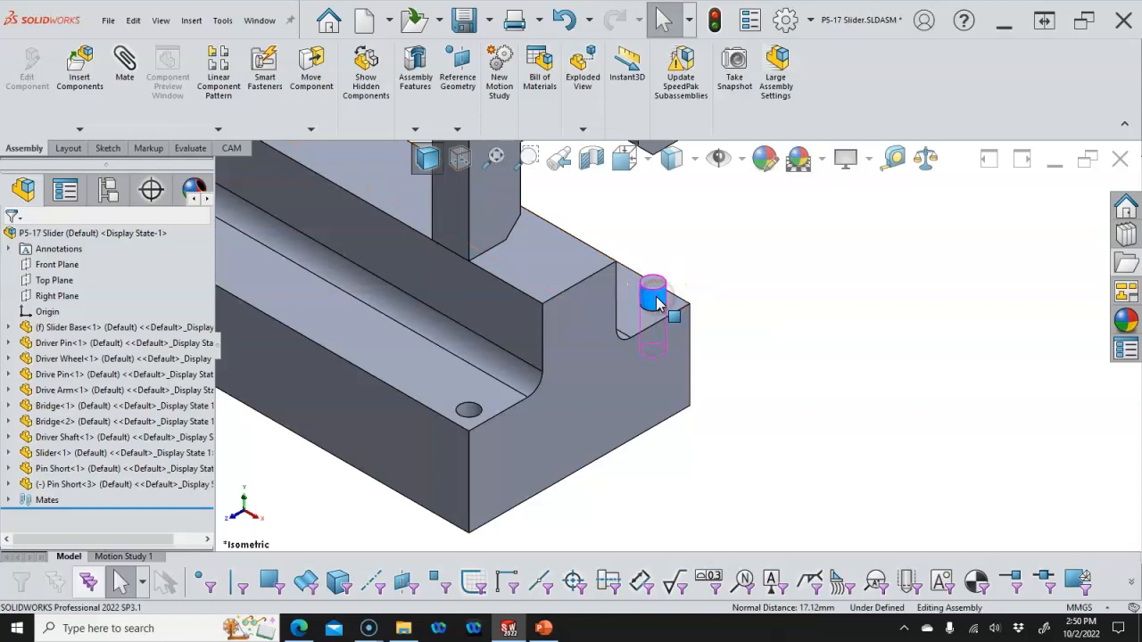
pyautogui.rightClick(657, 303)
pyautogui.click(646, 258)
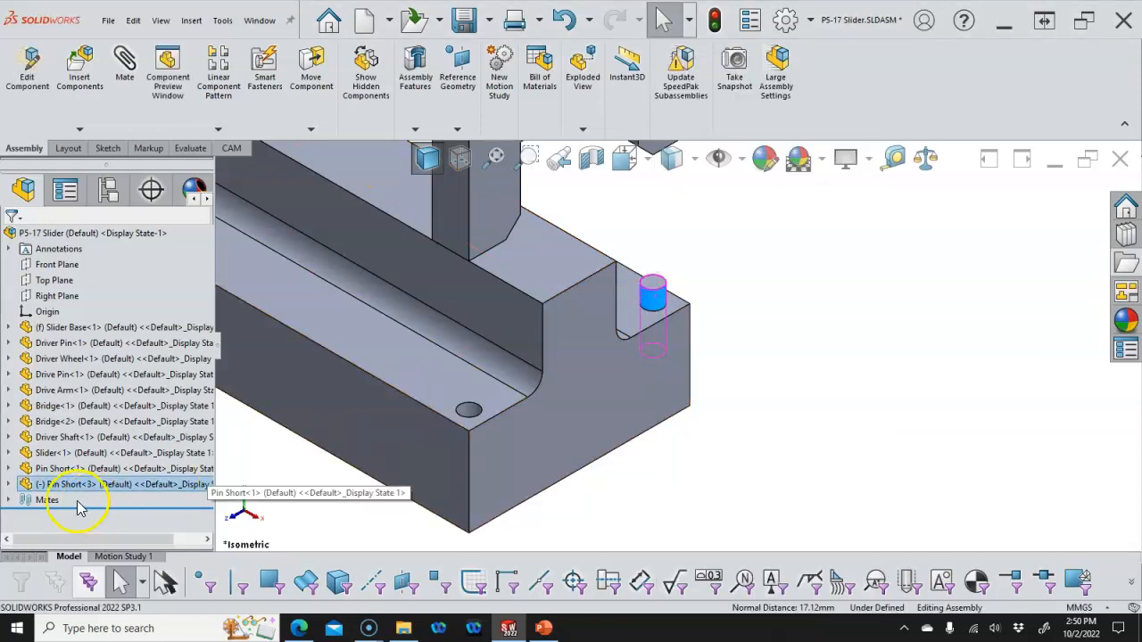
pyautogui.scroll(5, 498, 437)
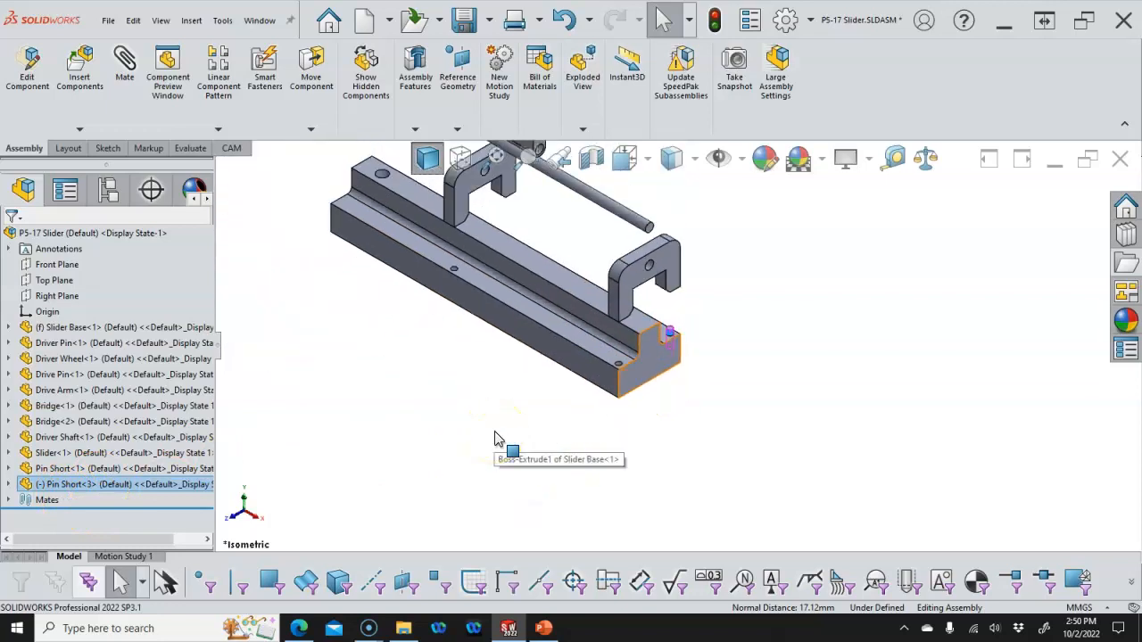
pyautogui.scroll(-4, 499, 438)
pyautogui.scroll(-3, 829, 243)
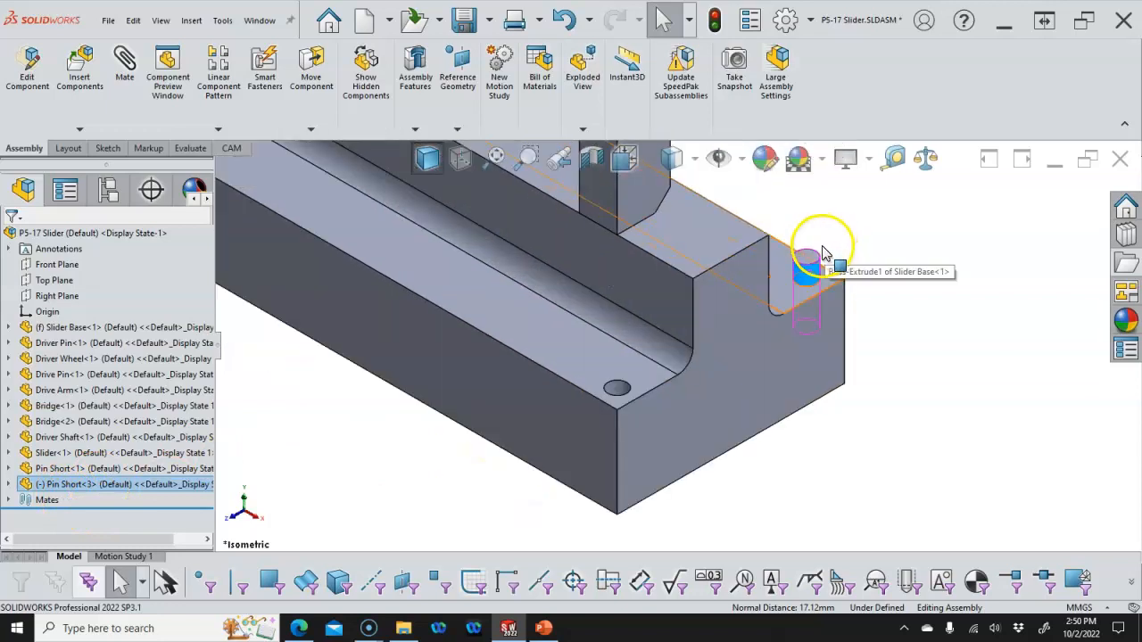
# - Lock rotation on the new short pin's concentric mate with the slider base
pyautogui.click(8, 487)
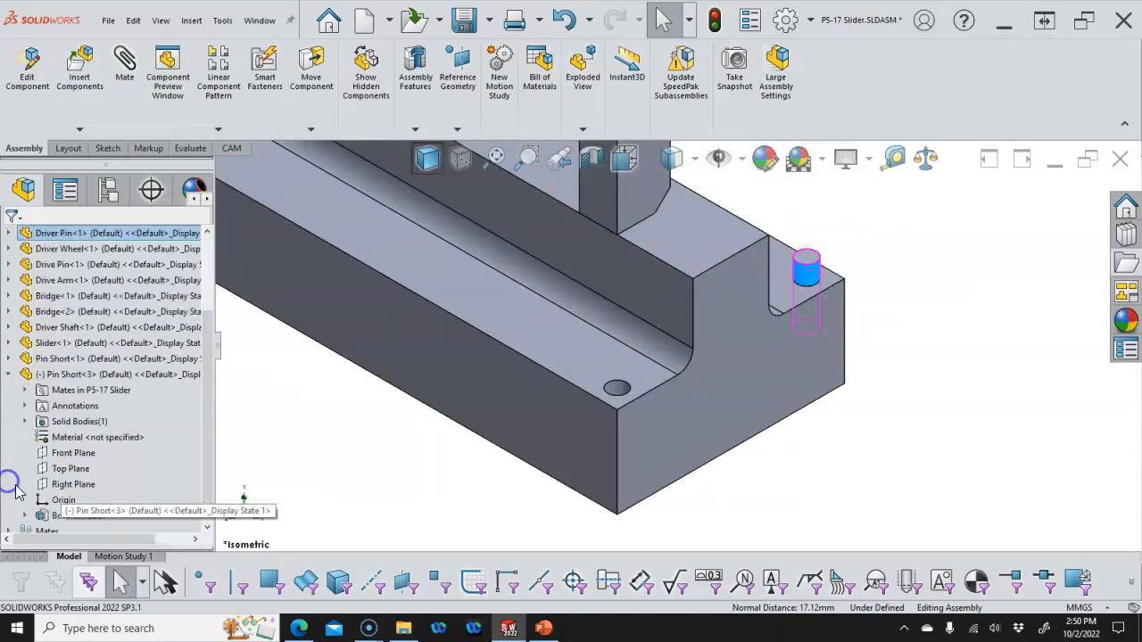
pyautogui.click(25, 391)
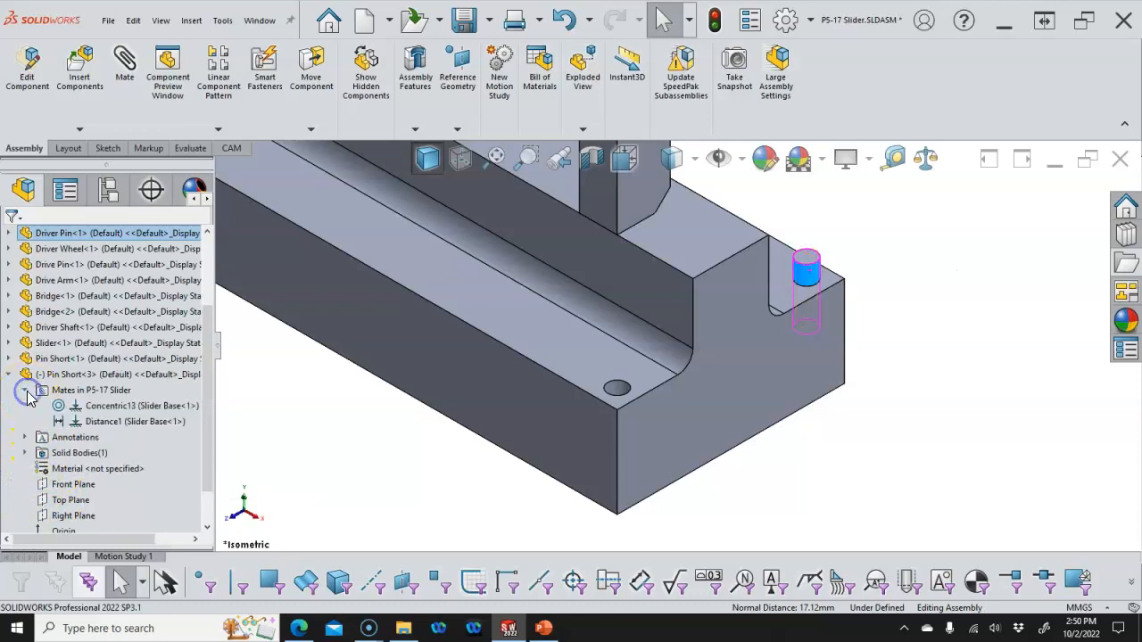
pyautogui.click(112, 408)
pyautogui.rightClick(112, 408)
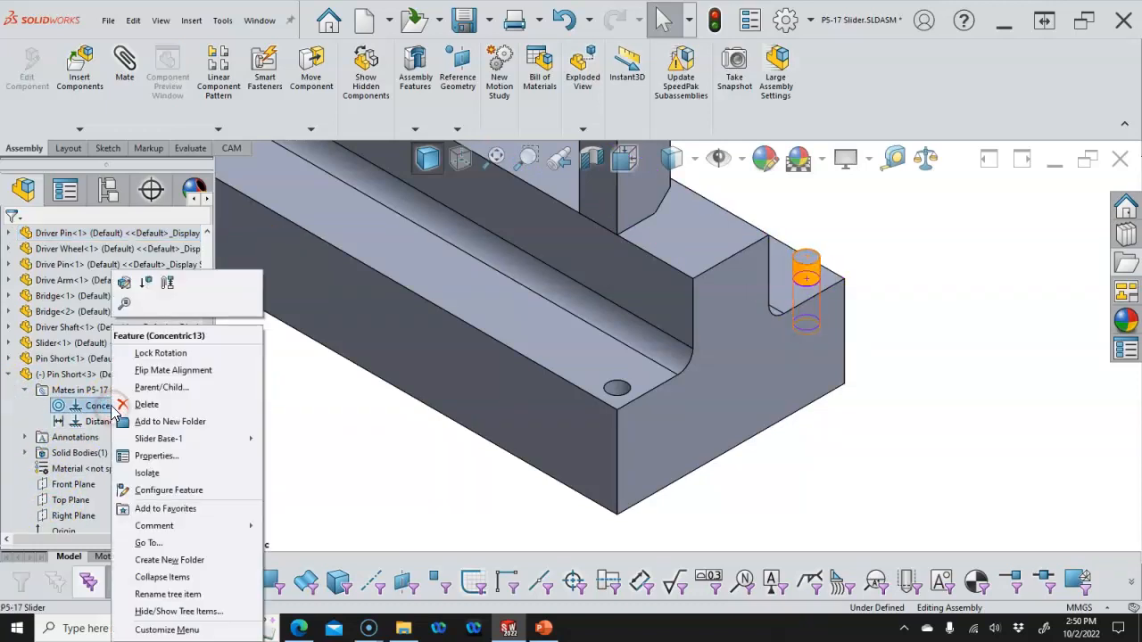
pyautogui.click(167, 366)
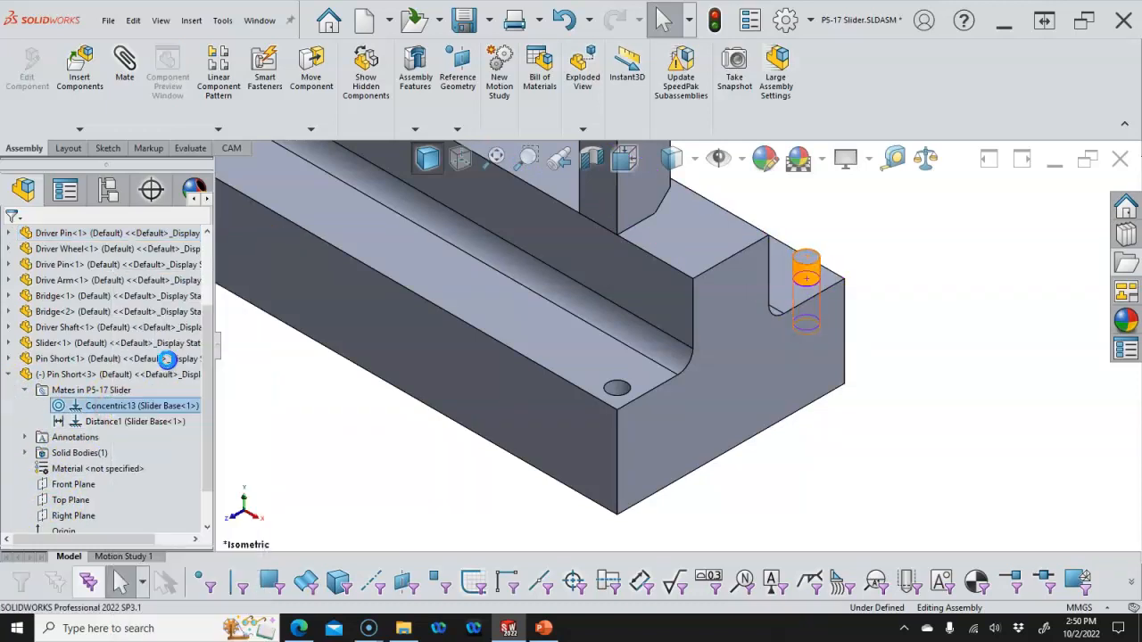
# - Highlight the new short pin's distance mate to review which faces it references
pyautogui.click(123, 423)
pyautogui.rightClick(117, 425)
pyautogui.click(283, 428)
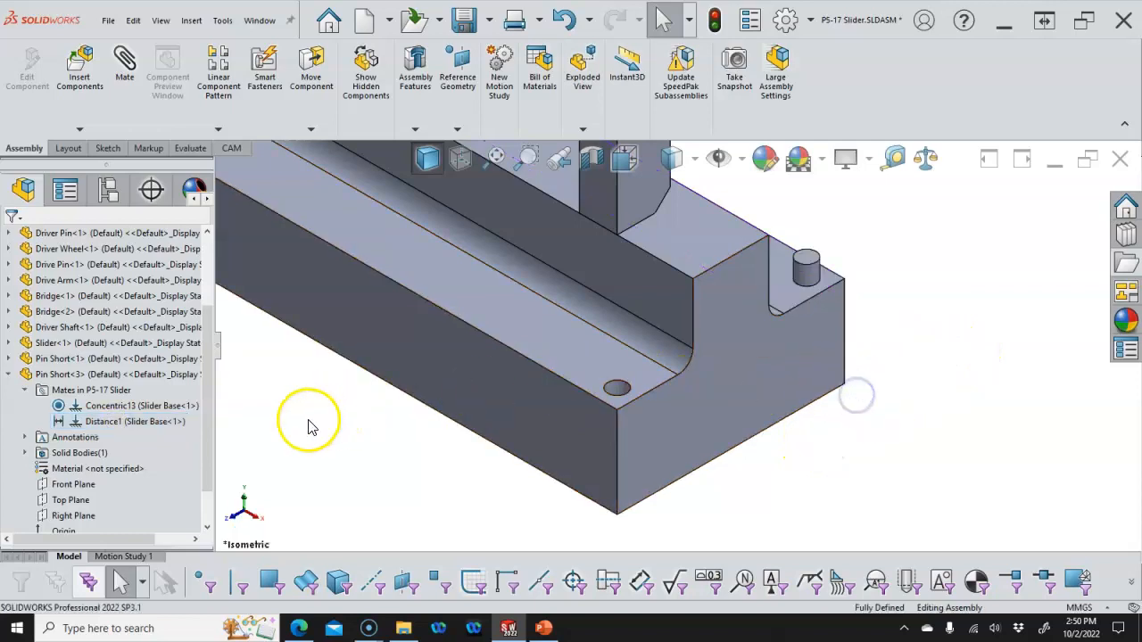
pyautogui.click(165, 423)
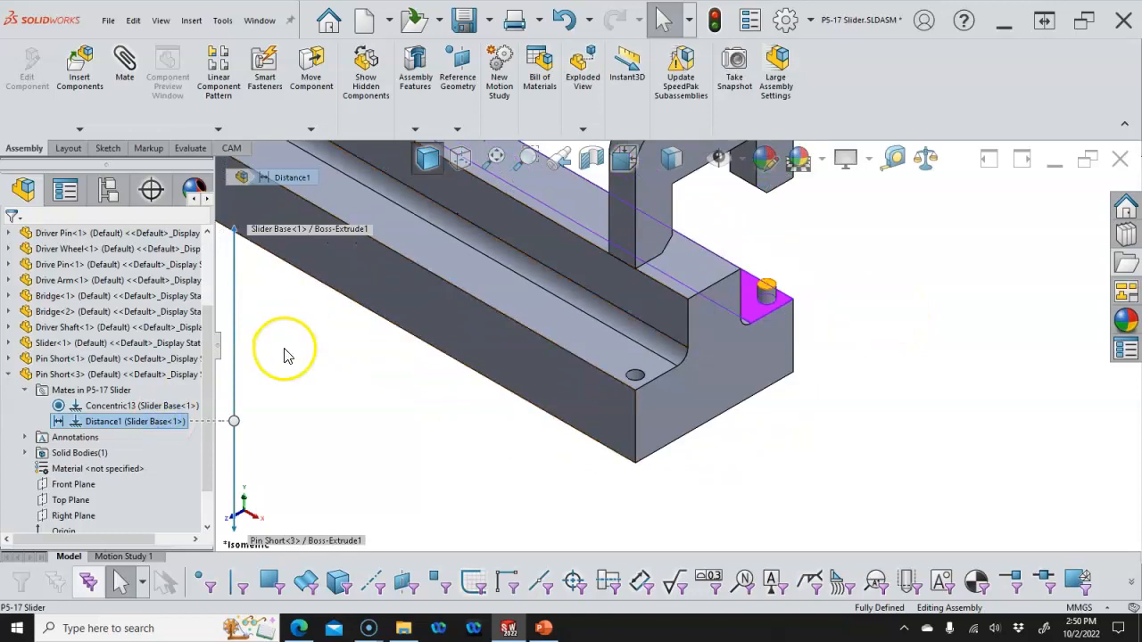
# - Change the distance mate between the short pin's top face and the slider base's ledge face to 8 mm
pyautogui.click(79, 426)
pyautogui.rightClick(79, 425)
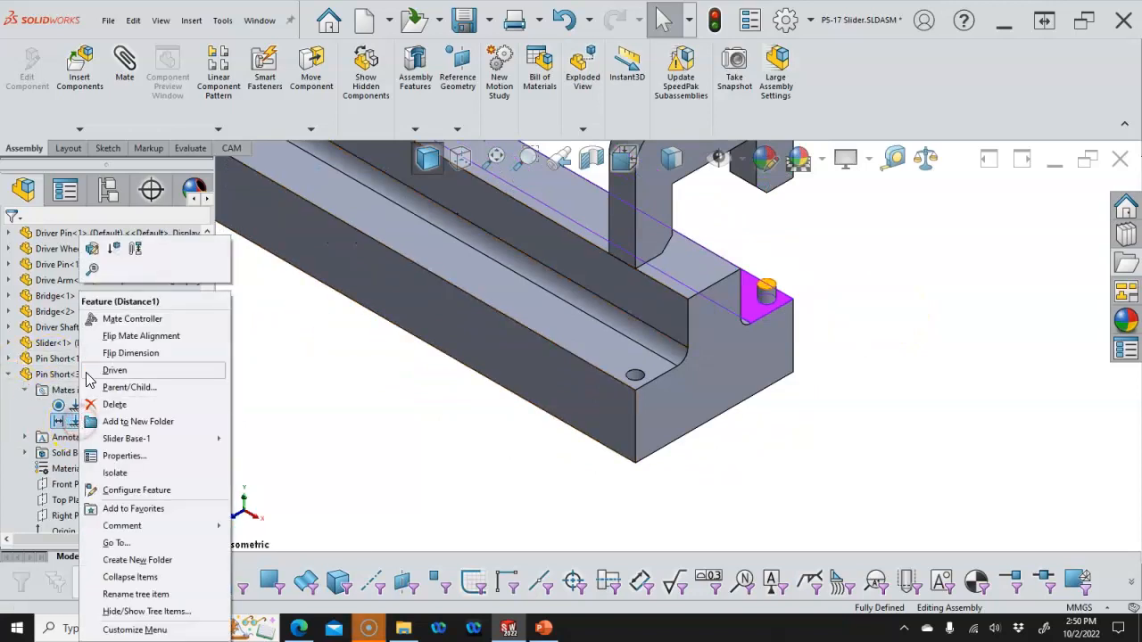
pyautogui.click(95, 256)
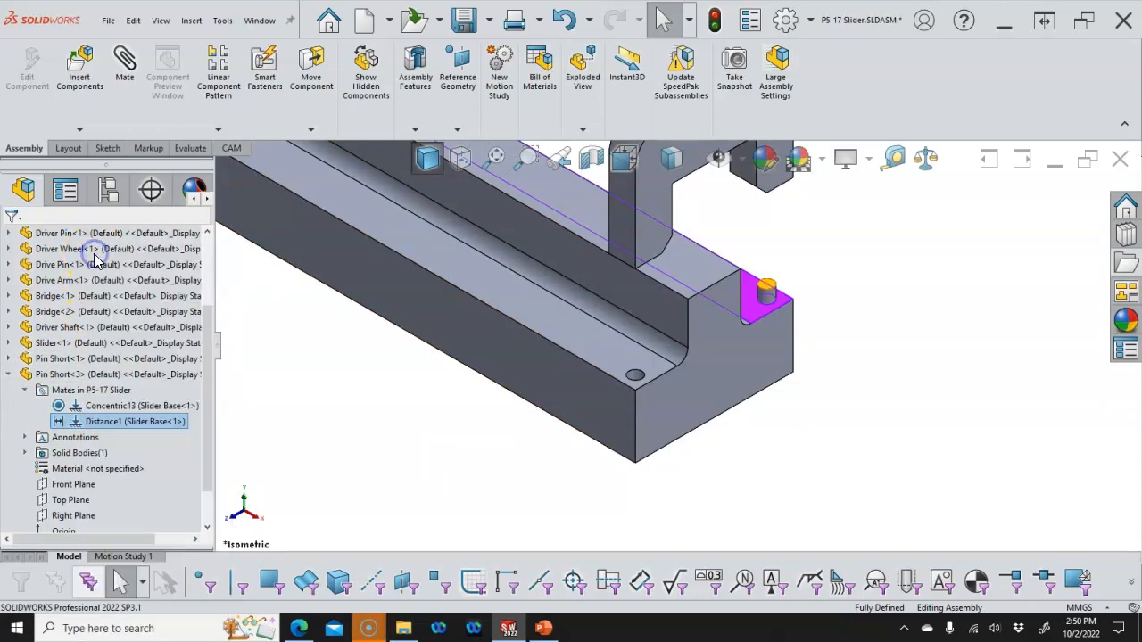
pyautogui.doubleClick(124, 422)
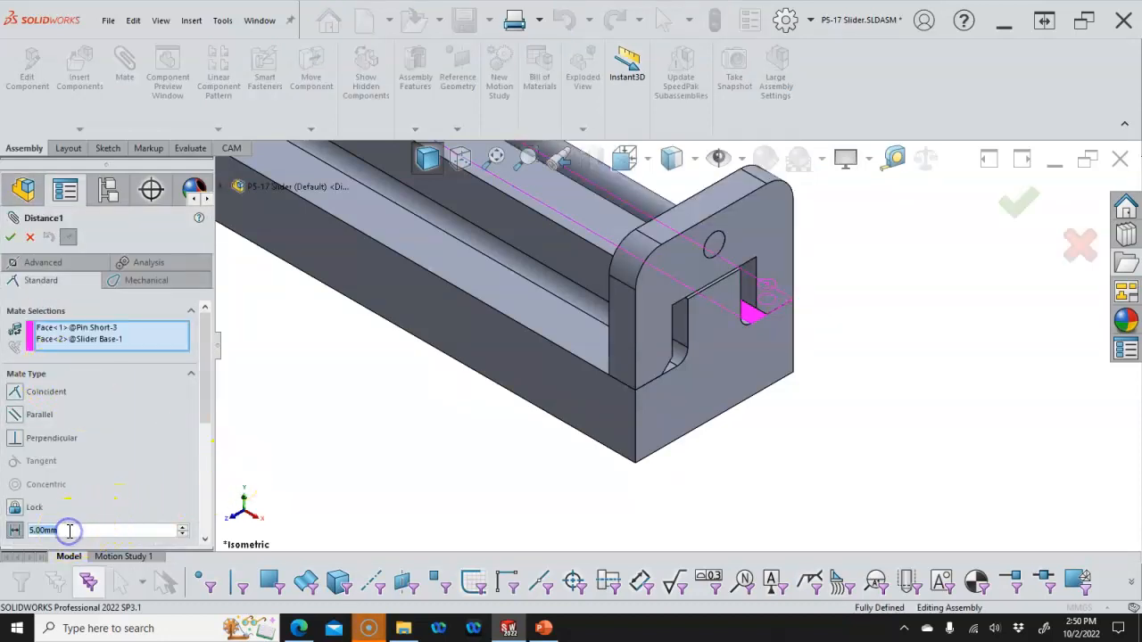
pyautogui.write('8')
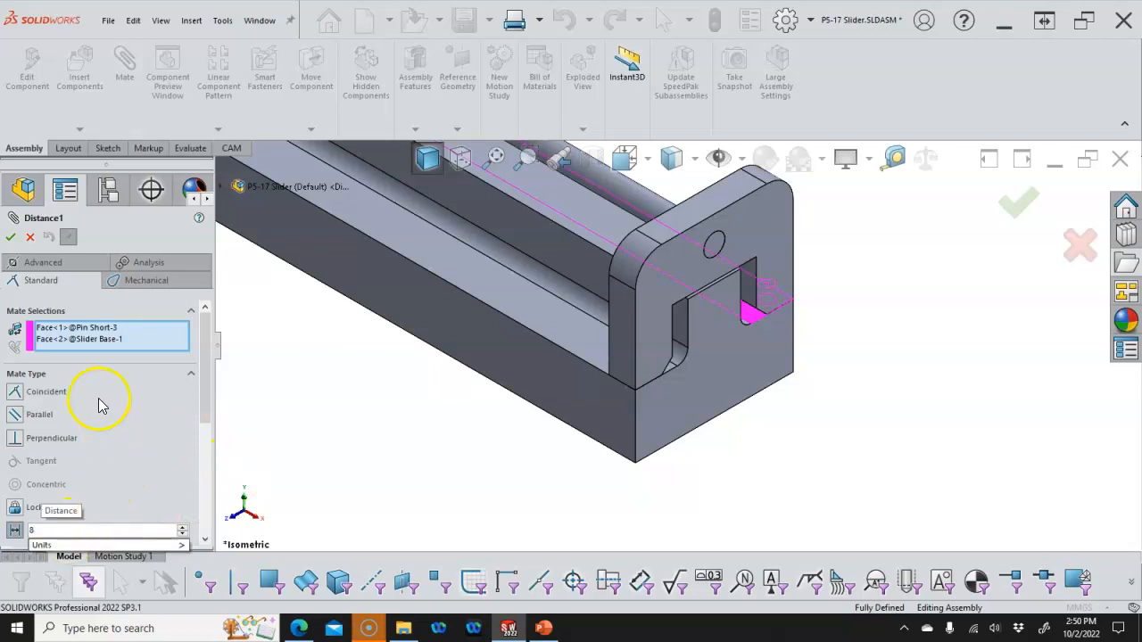
pyautogui.click(9, 239)
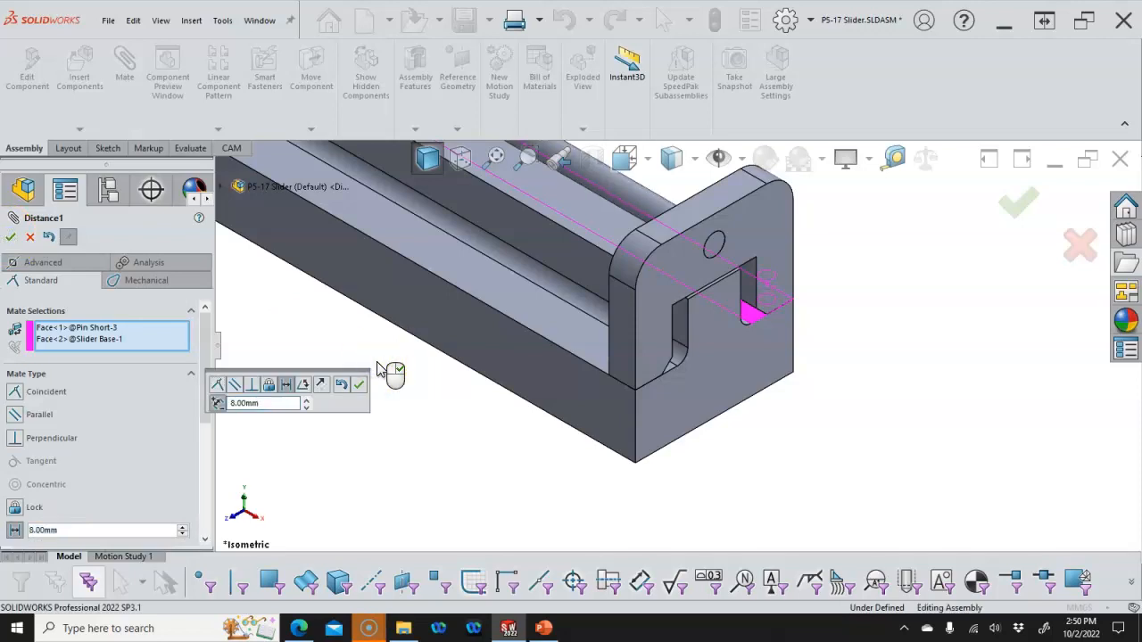
pyautogui.click(715, 435)
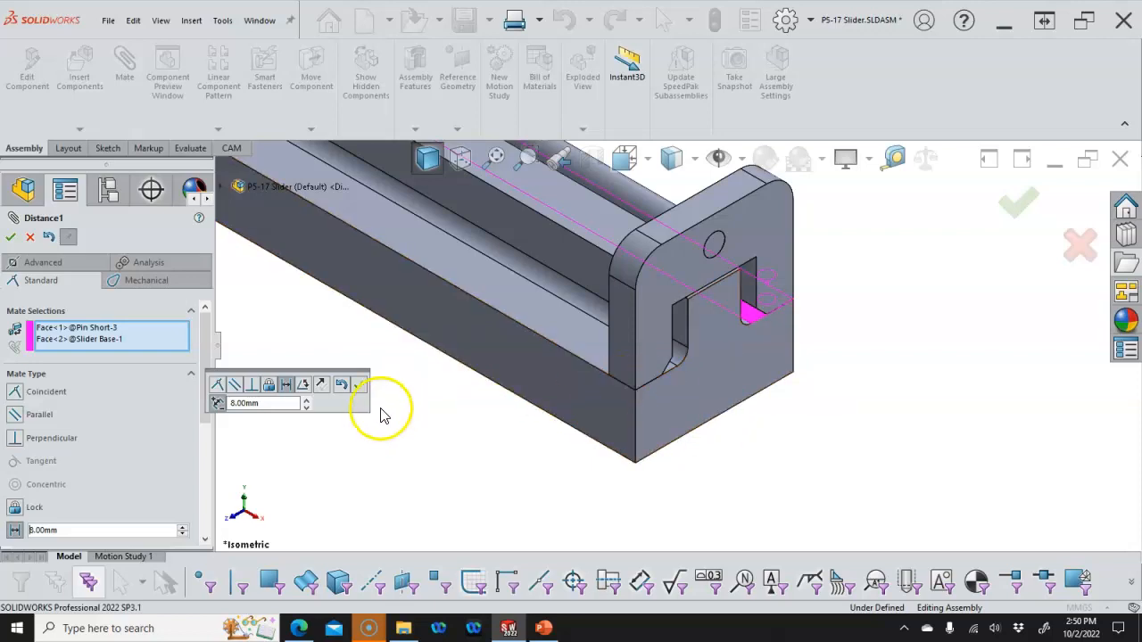
pyautogui.click(359, 385)
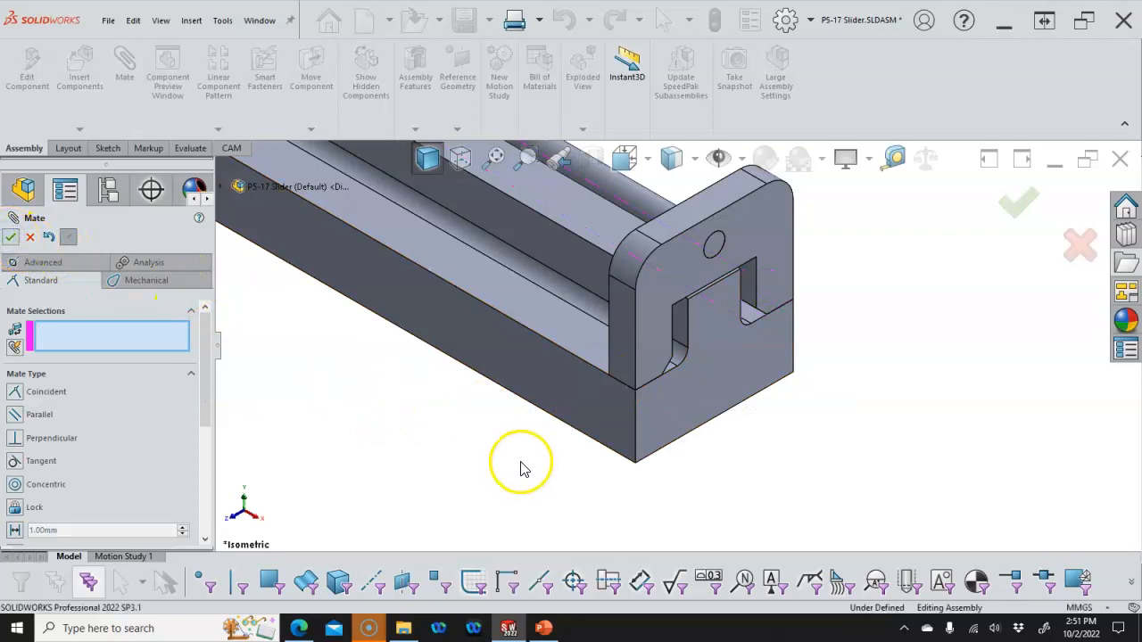
pyautogui.press('Escape')
# - Collapse the assembly's exploded view so the bridges return to their mated positions
pyautogui.scroll(-1, 617, 400)
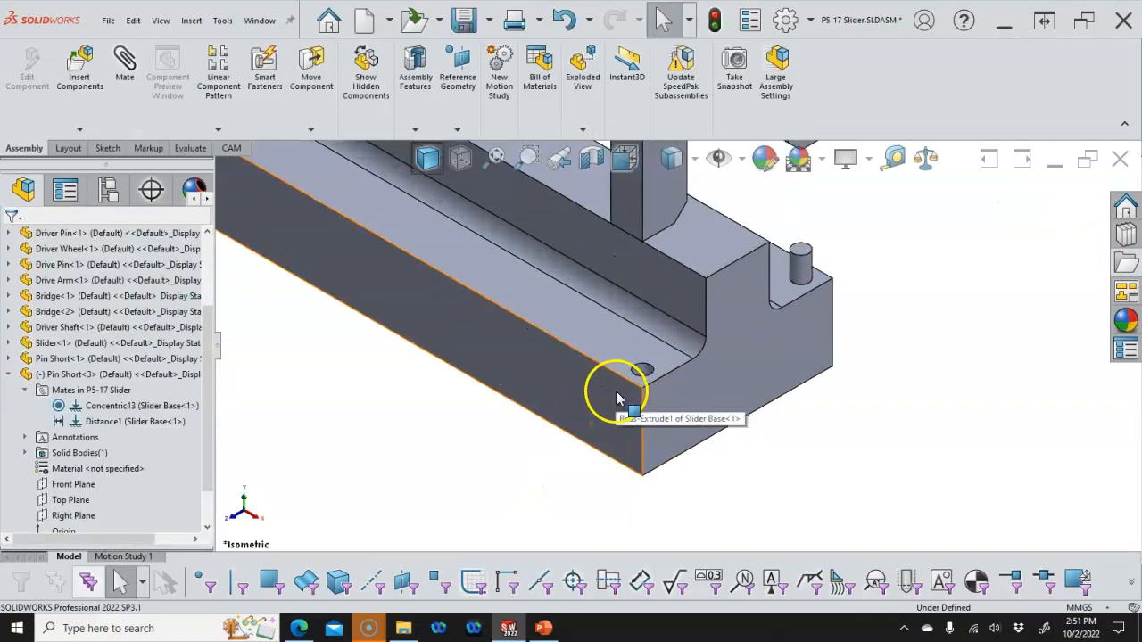
pyautogui.scroll(4, 616, 394)
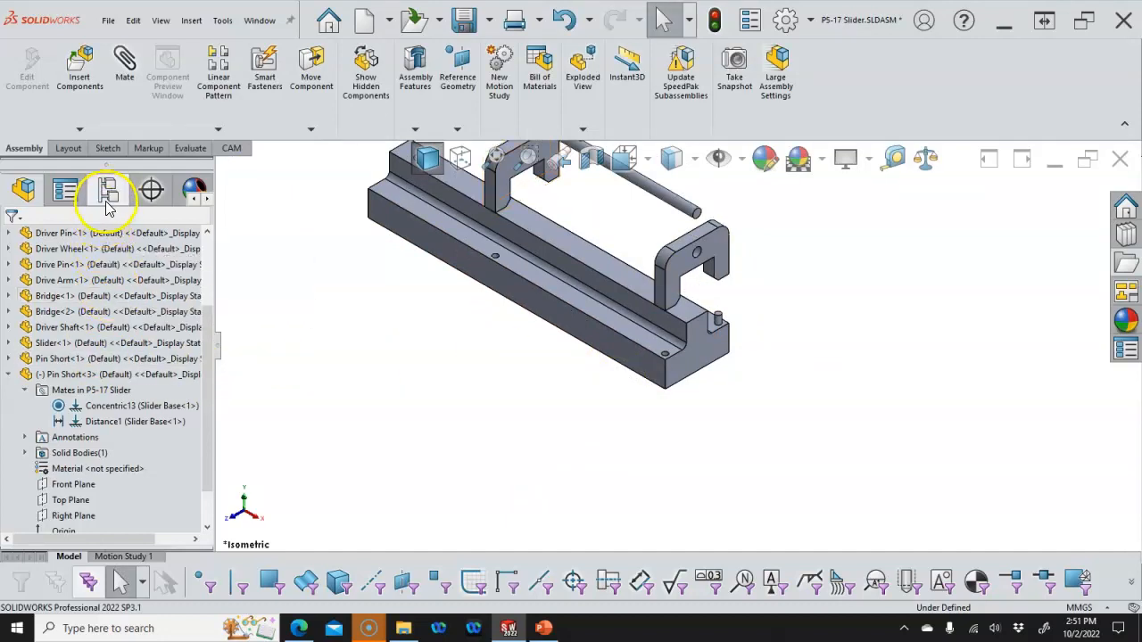
pyautogui.click(107, 205)
pyautogui.rightClick(107, 282)
pyautogui.doubleClick(87, 278)
pyautogui.click(24, 195)
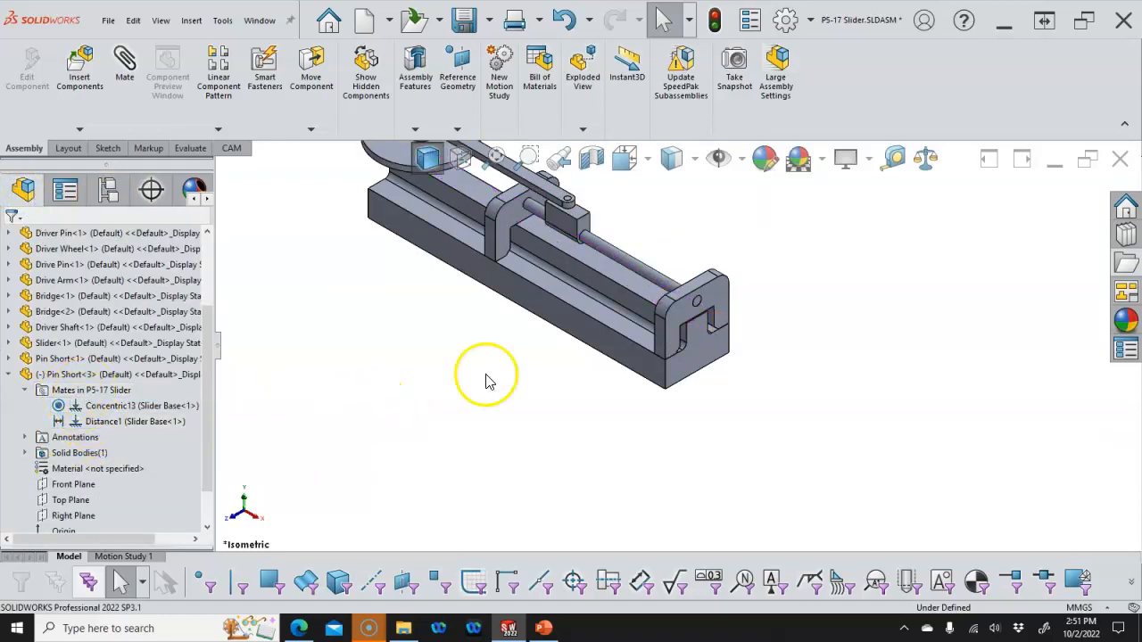
# - Hide both bridges to expose the short pin and the dowel holes in the slider base
pyautogui.scroll(-3, 698, 312)
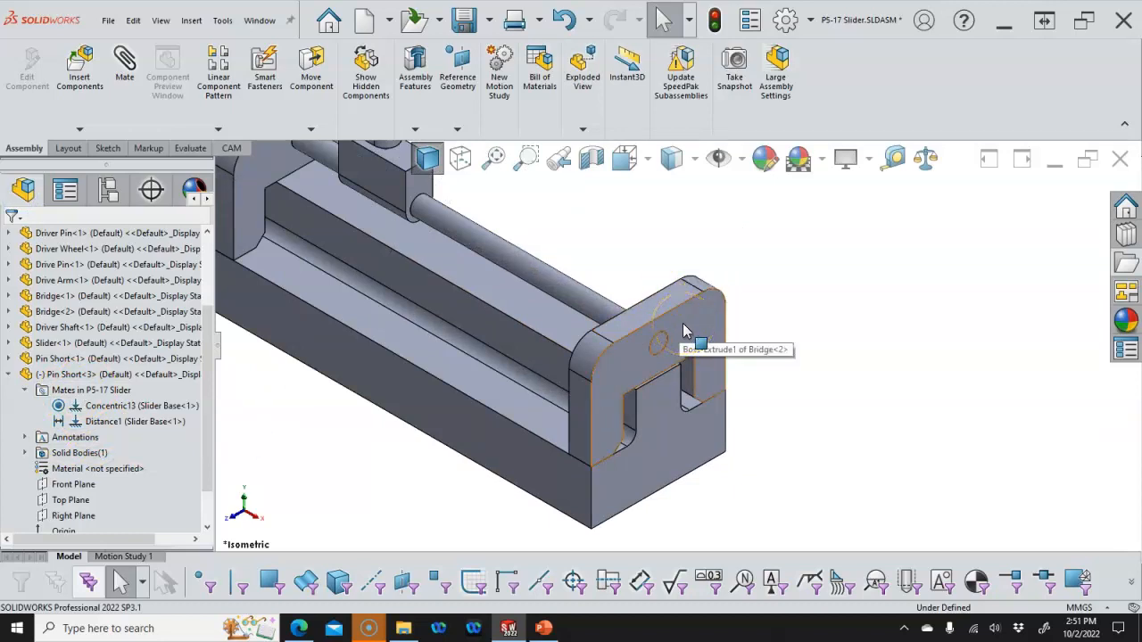
pyautogui.press('Tab')
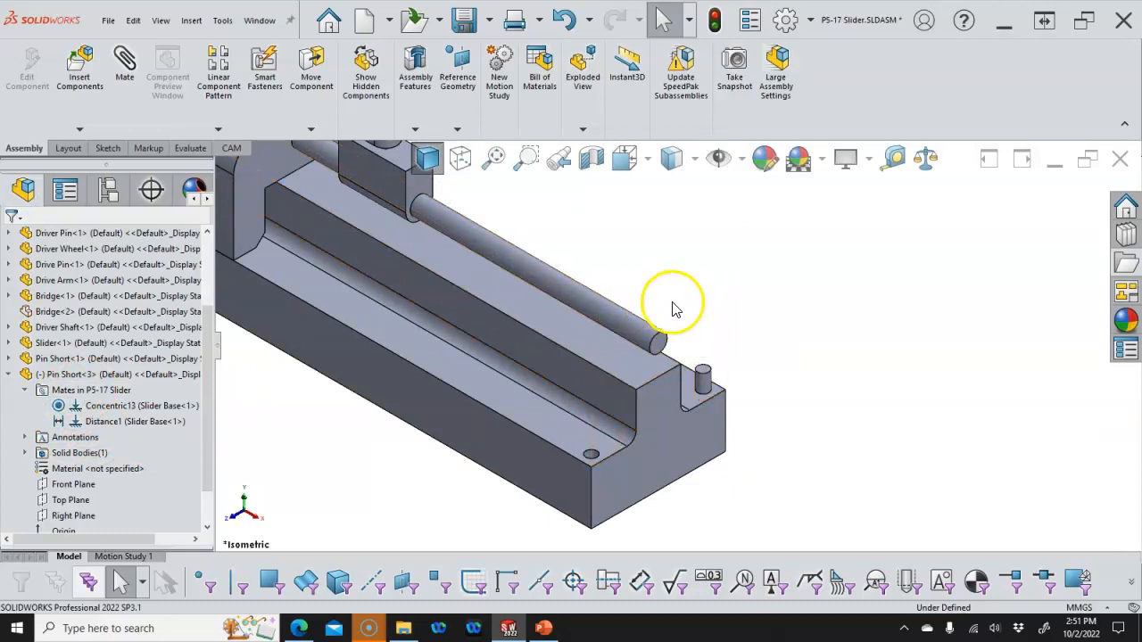
pyautogui.hotkey('shift', 'Tab')
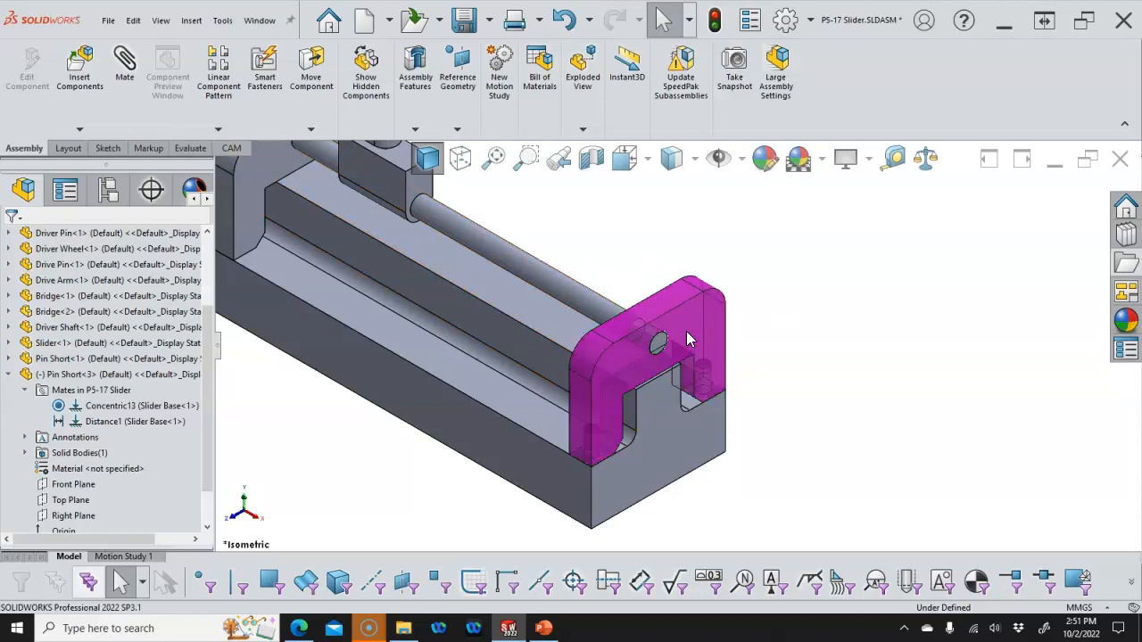
pyautogui.press('Tab')
pyautogui.hotkey('shift', 'Tab')
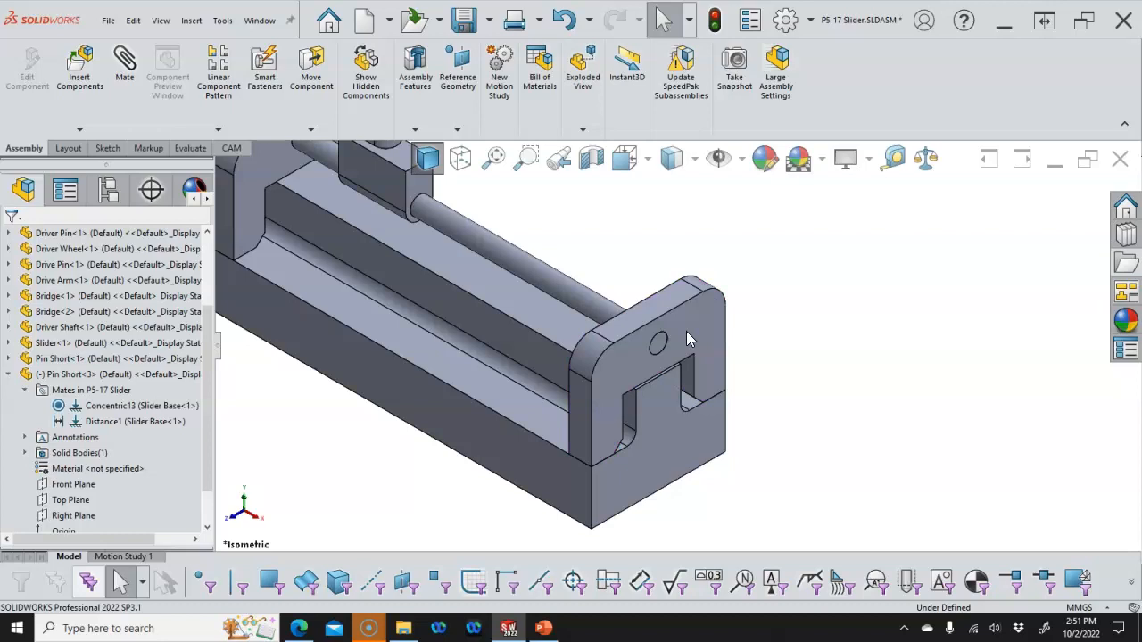
pyautogui.press('Tab')
pyautogui.scroll(1, 686, 332)
pyautogui.scroll(3, 369, 274)
pyautogui.scroll(-1, 456, 262)
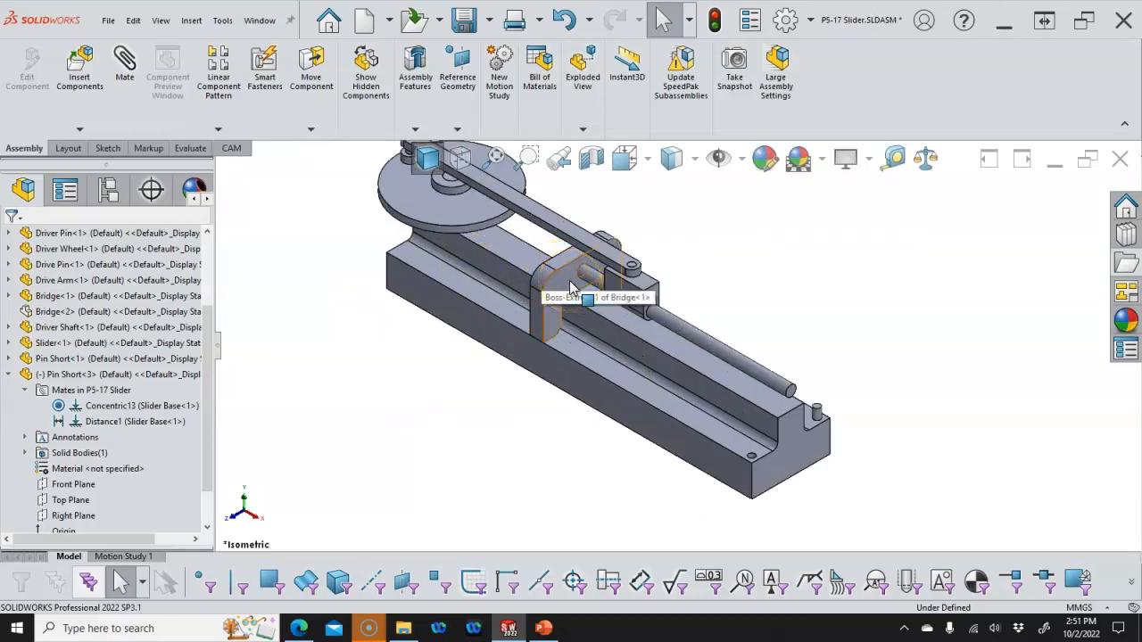
# - Open the short pin at the end of the slider base as a part in its own window
pyautogui.scroll(-3, 803, 434)
pyautogui.scroll(-1, 803, 435)
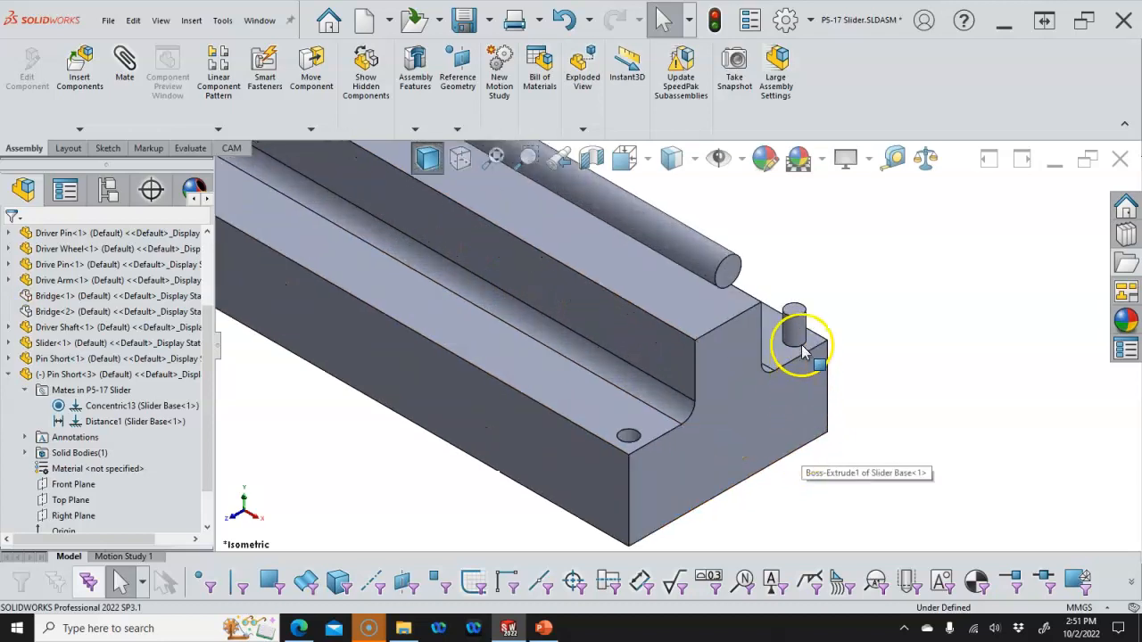
pyautogui.click(794, 339)
pyautogui.rightClick(801, 341)
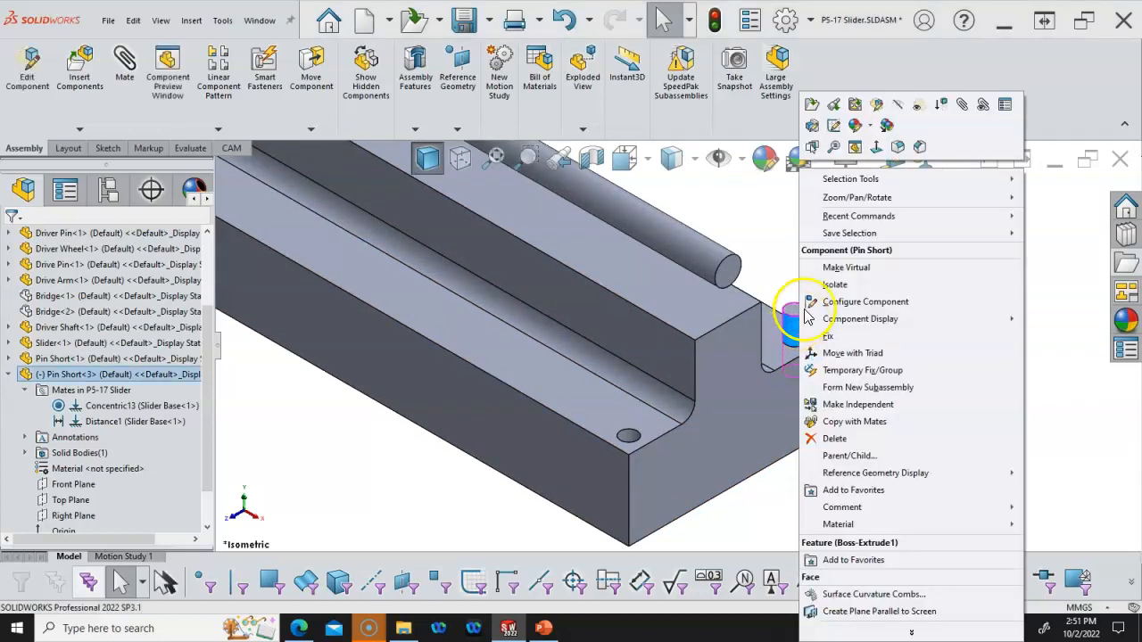
pyautogui.click(810, 109)
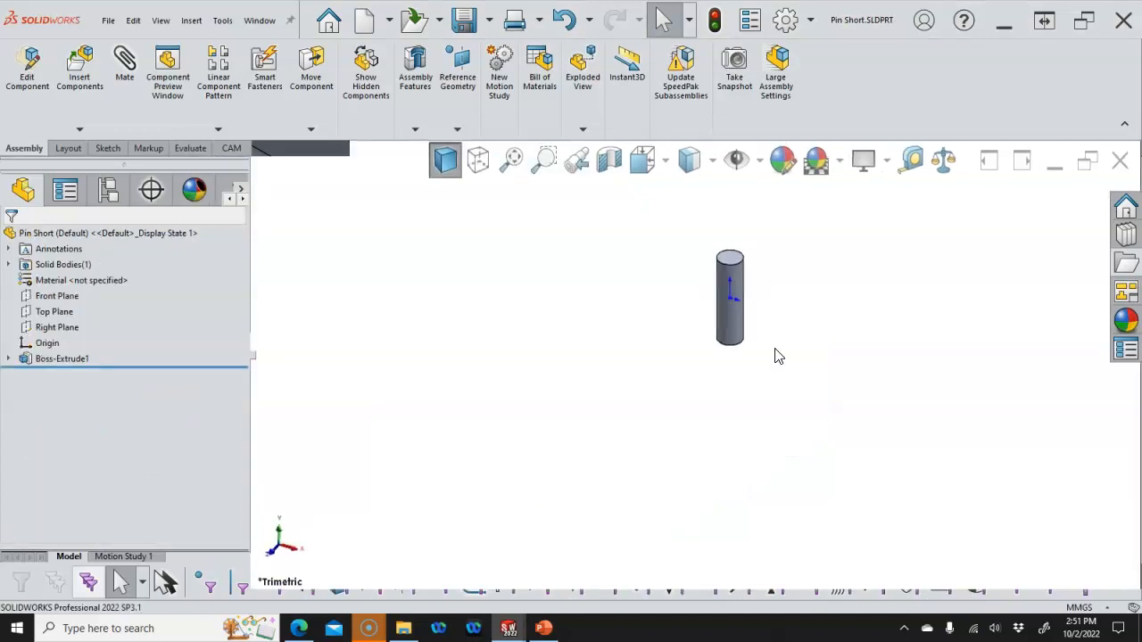
# - Add a Concentric mate reference on the pin's cylindrical face, then save the part and return to the P5-17 Slider assembly
pyautogui.click(742, 277)
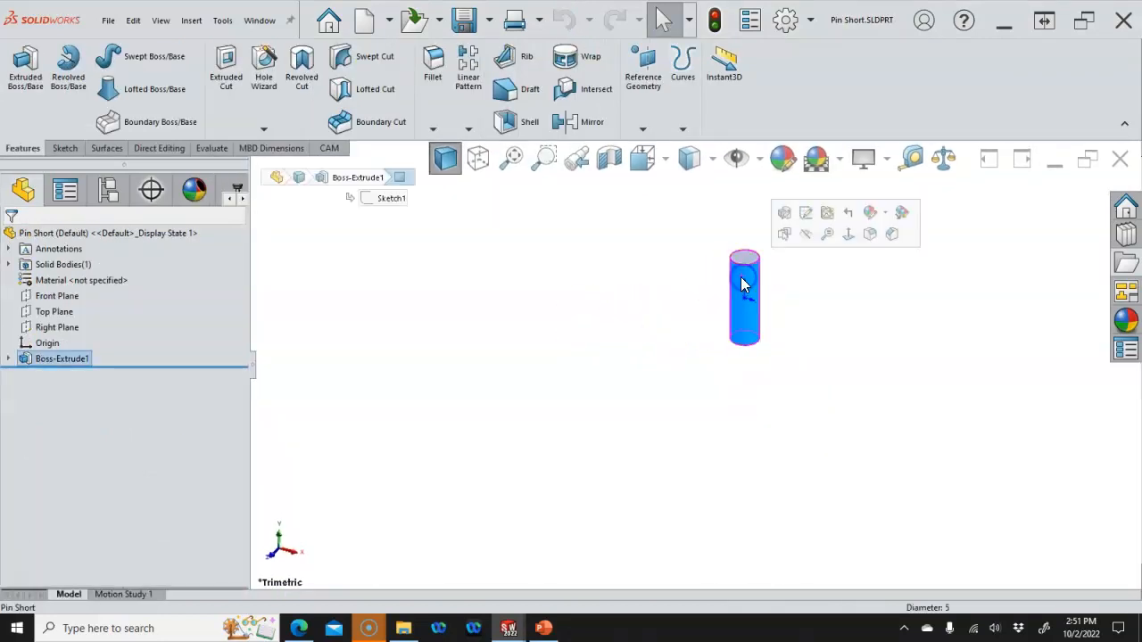
pyautogui.click(641, 130)
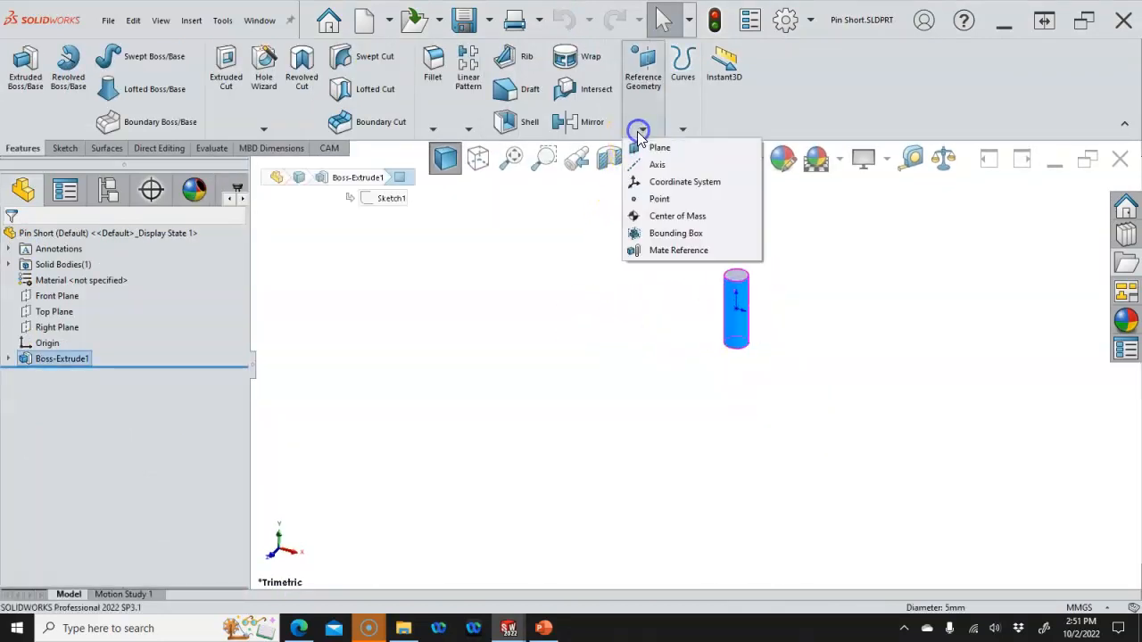
pyautogui.click(670, 251)
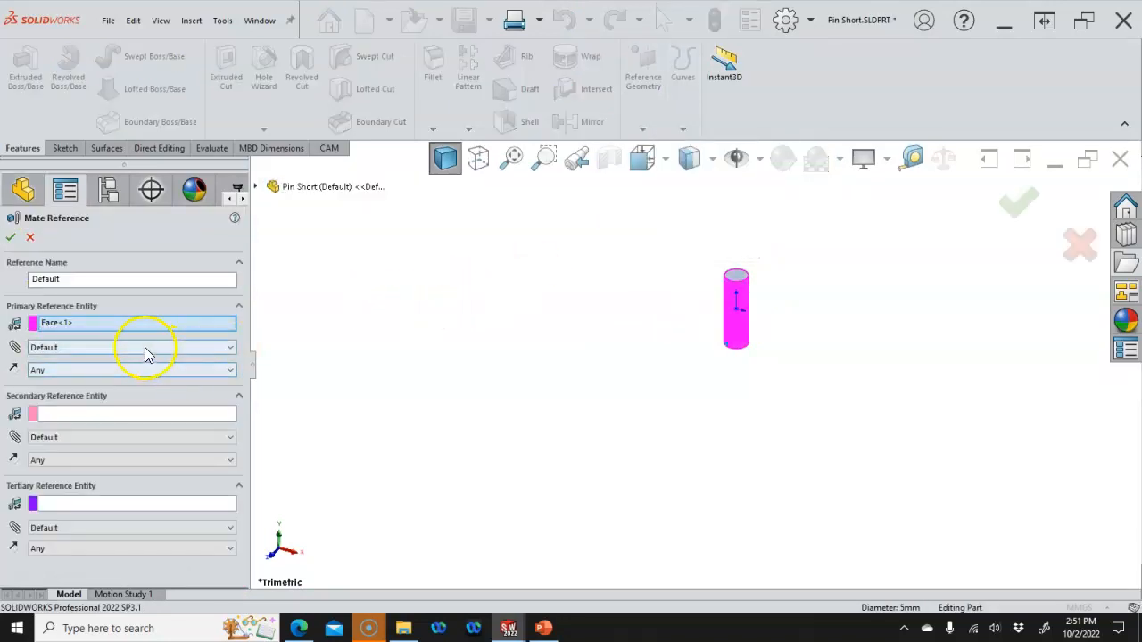
pyautogui.click(147, 348)
pyautogui.click(105, 378)
pyautogui.click(53, 372)
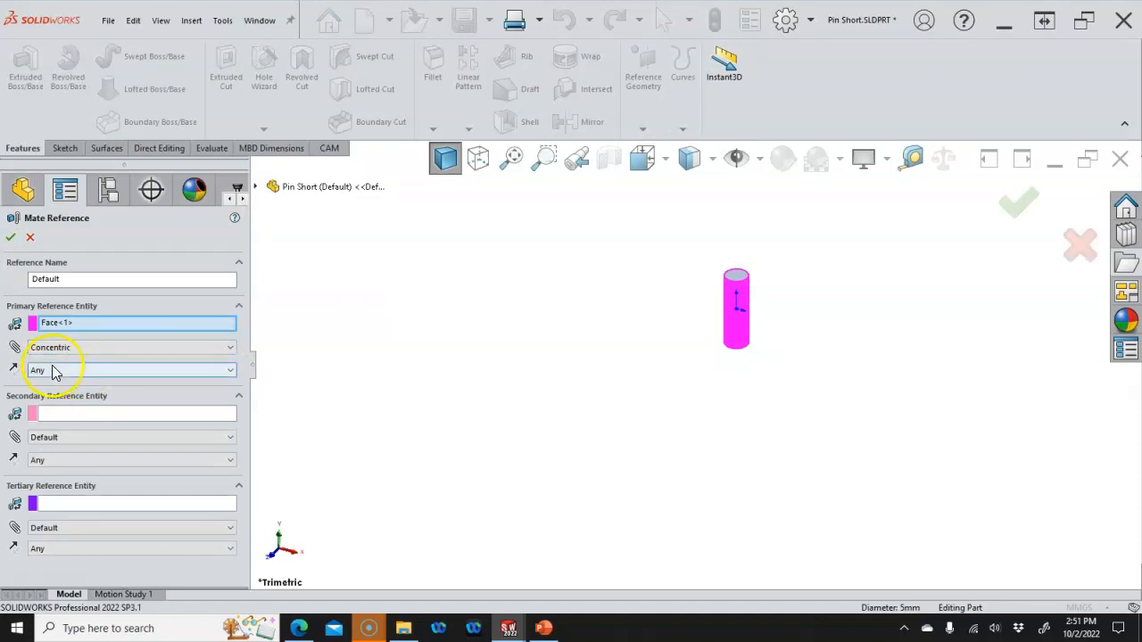
pyautogui.click(13, 237)
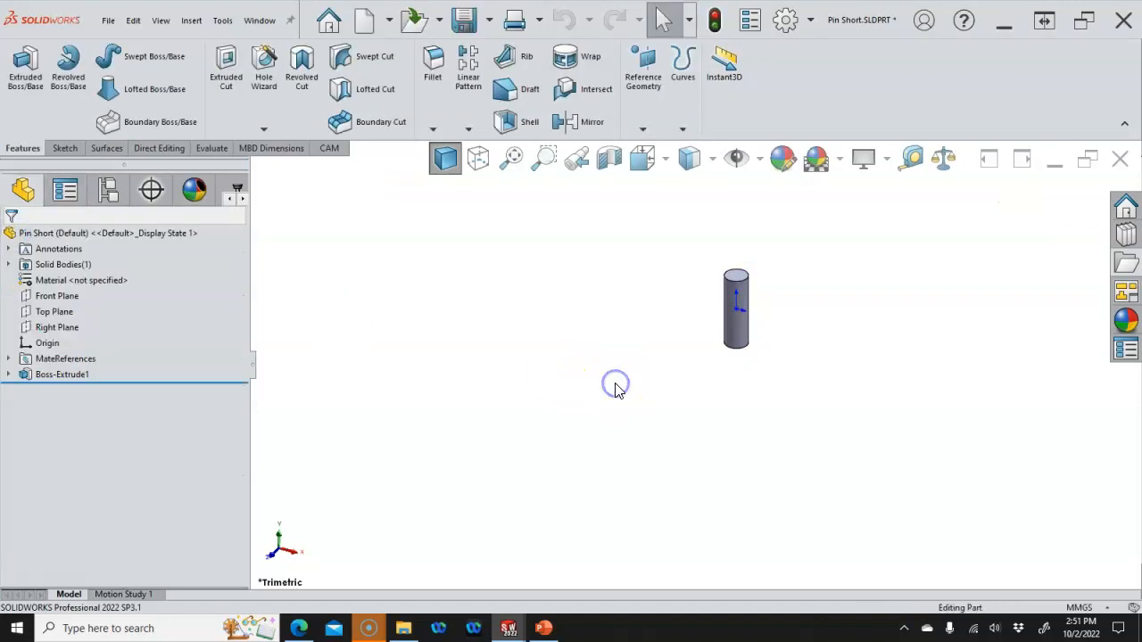
pyautogui.hotkey('ctrl', 's')
pyautogui.hotkey('ctrl', 'Tab')
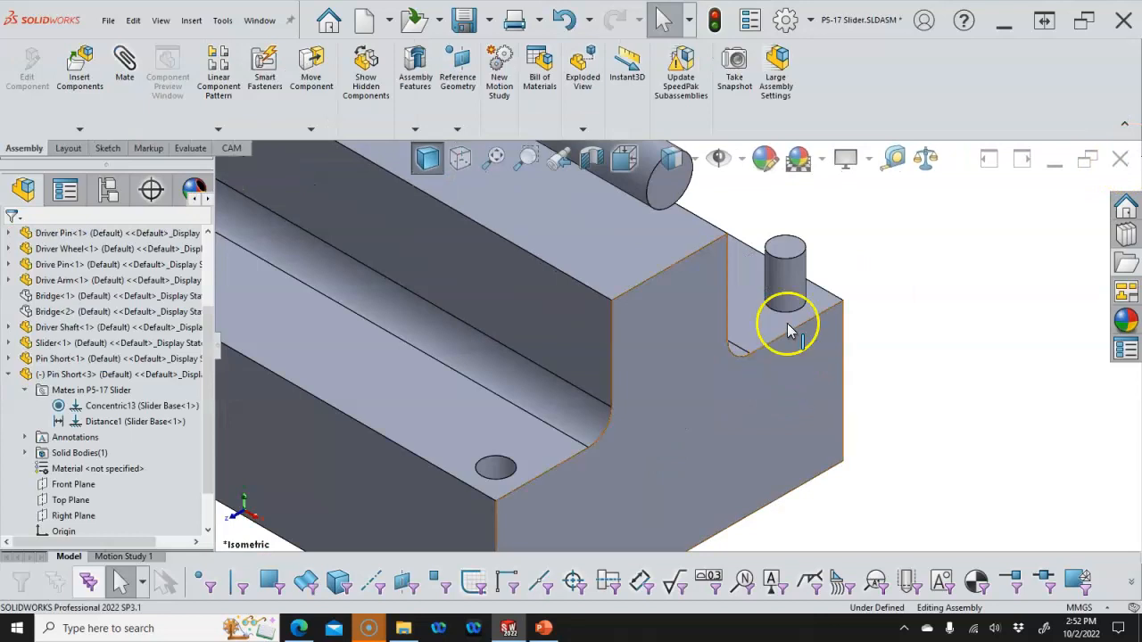
pyautogui.keyDown('ctrl'); pyautogui.moveTo(781, 286); pyautogui.dragTo(504, 473); pyautogui.keyUp('ctrl')
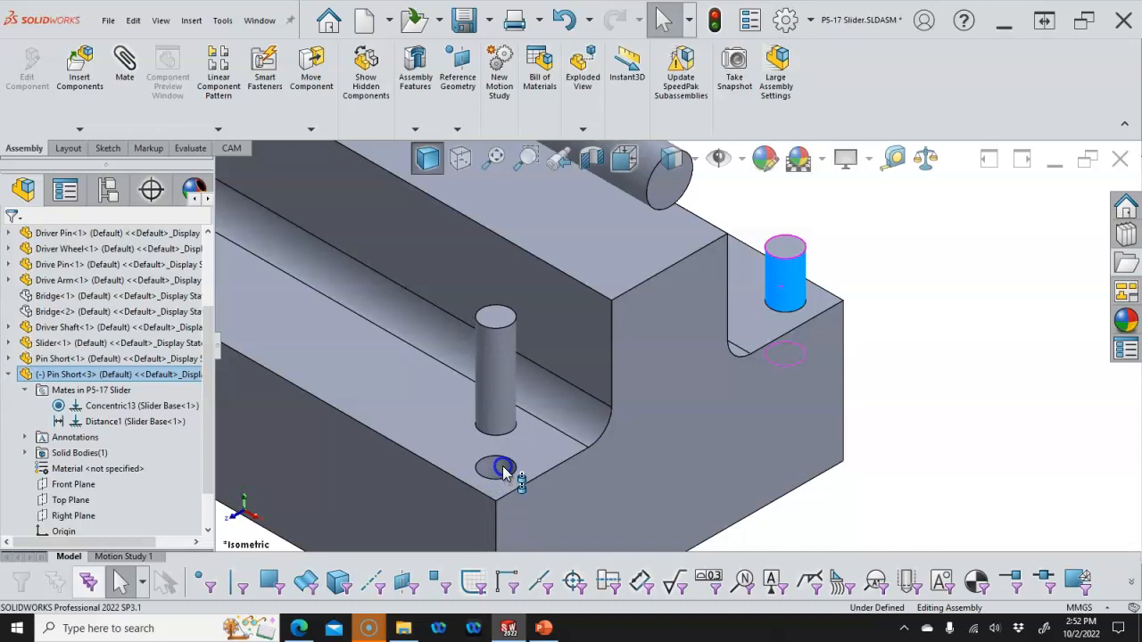
pyautogui.press('Tab')
pyautogui.press('Tab')
pyautogui.keyDown('ctrl'); pyautogui.moveTo(504, 473); pyautogui.dragTo(504, 473); pyautogui.keyUp('ctrl')
pyautogui.scroll(4, 625, 466)
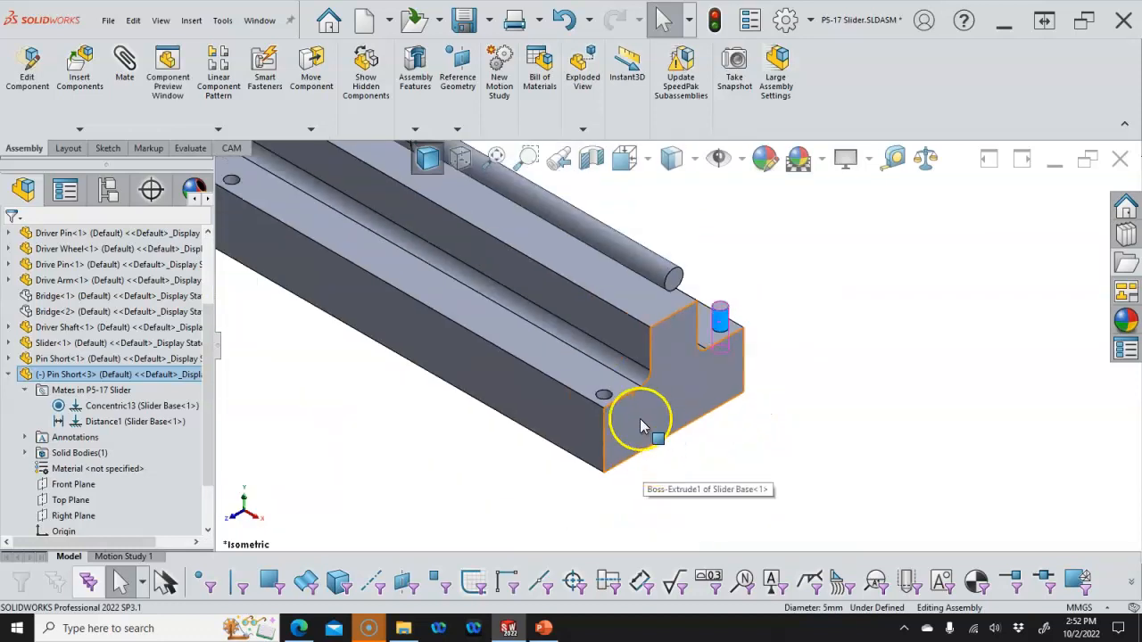
# - Copy the short pin into the empty dowel hole at the same end of the base, using a concentric mate with rotation locked
pyautogui.scroll(-5, 640, 419)
pyautogui.scroll(1, 870, 210)
pyautogui.keyDown('ctrl'); pyautogui.moveTo(871, 208); pyautogui.dragTo(615, 355); pyautogui.keyUp('ctrl')
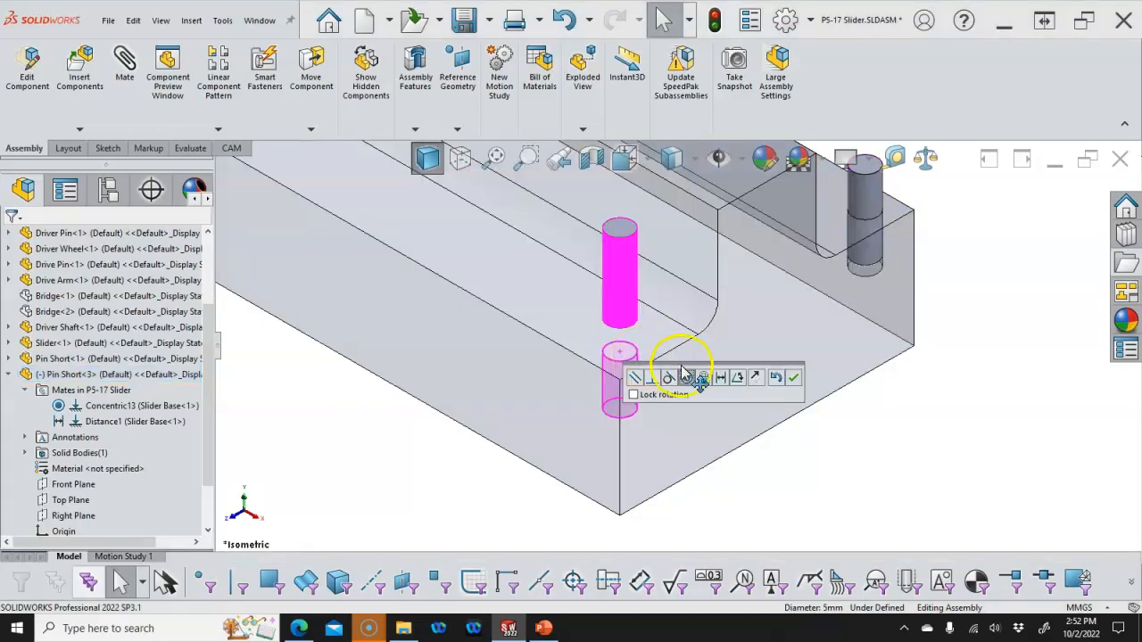
pyautogui.click(635, 397)
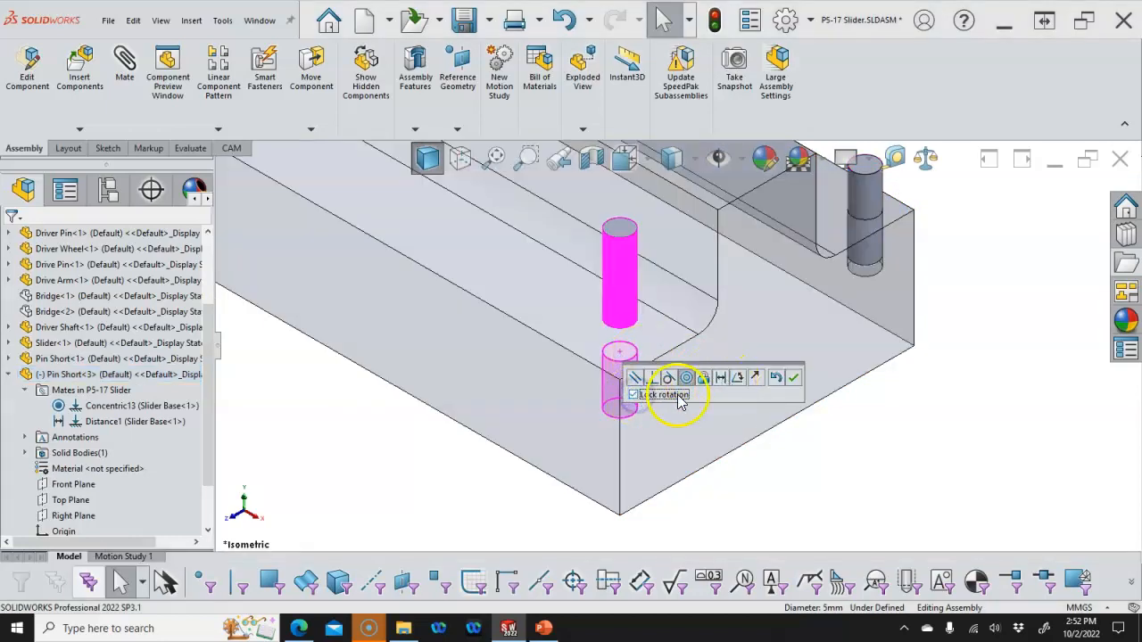
pyautogui.click(797, 381)
pyautogui.click(774, 312)
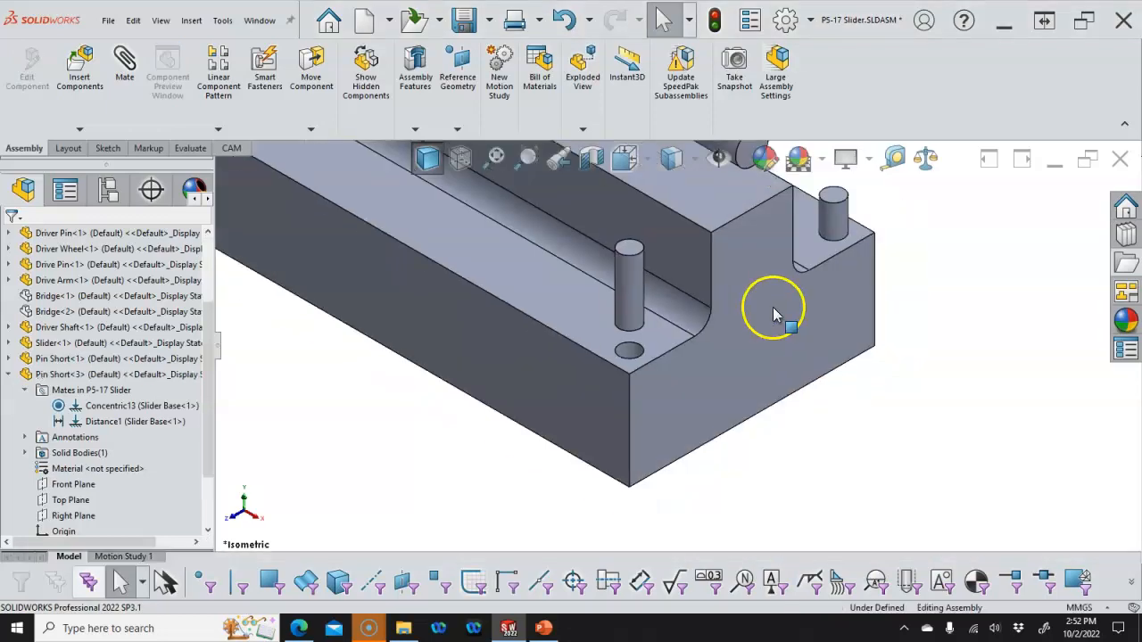
# - Add a coincident mate between the top faces of the two short pins at the base's end
pyautogui.click(628, 253)
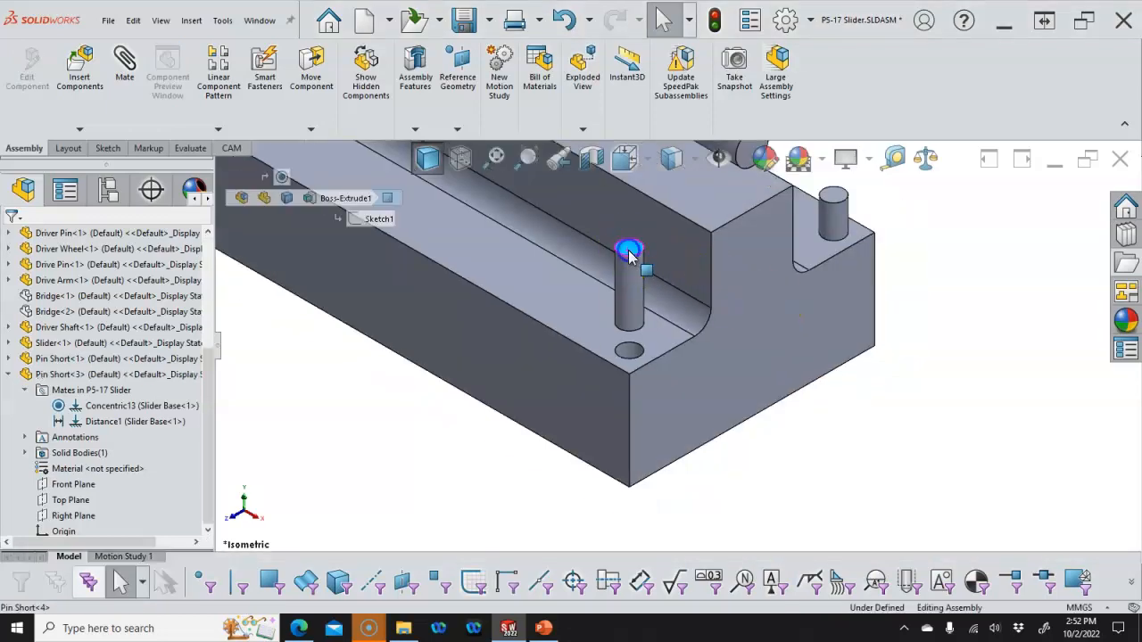
pyautogui.keyDown('ctrl'); pyautogui.click(830, 202); pyautogui.keyUp('ctrl')
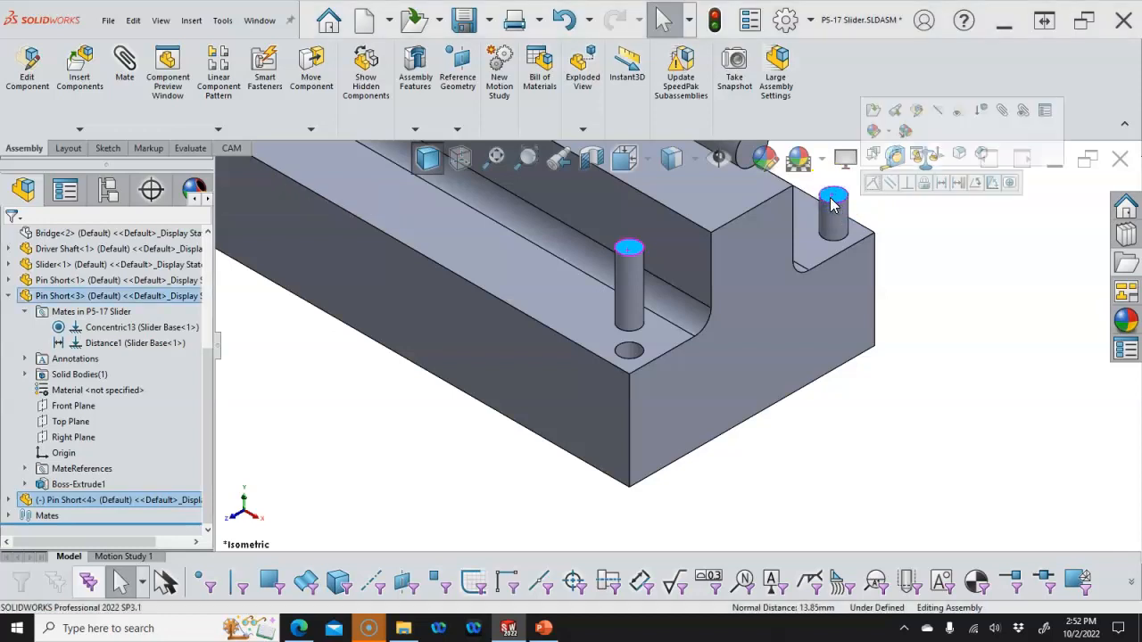
pyautogui.click(872, 185)
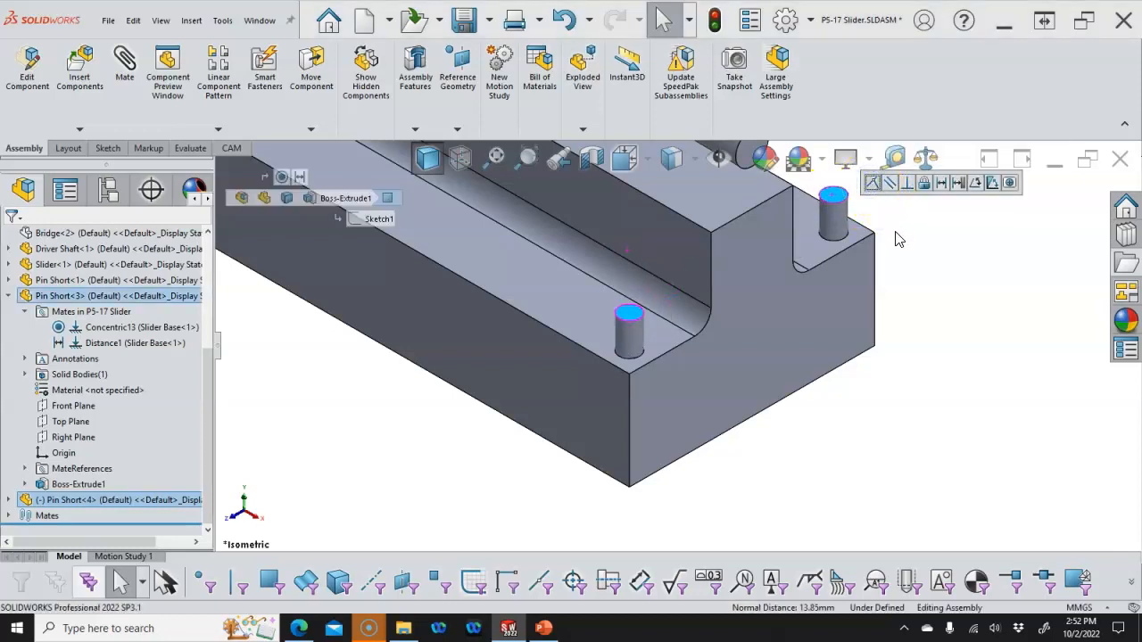
pyautogui.click(907, 250)
# - Copy the short pin at the base's end into the mid-length dowel hole on the same side, using a concentric mate with rotation locked
pyautogui.scroll(5, 681, 288)
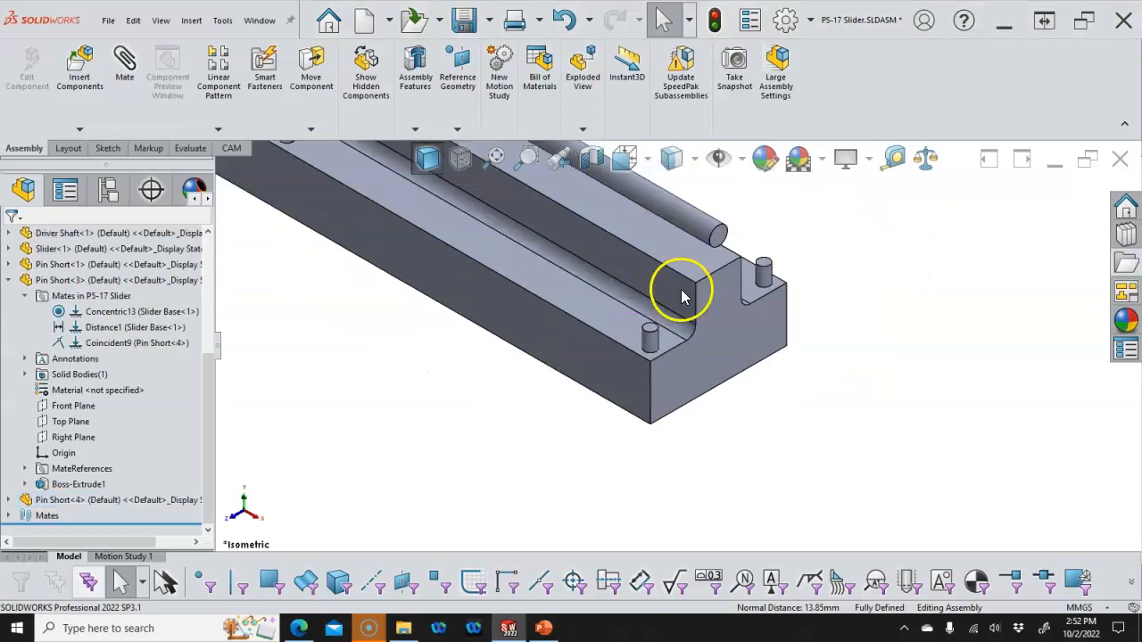
pyautogui.scroll(-5, 587, 306)
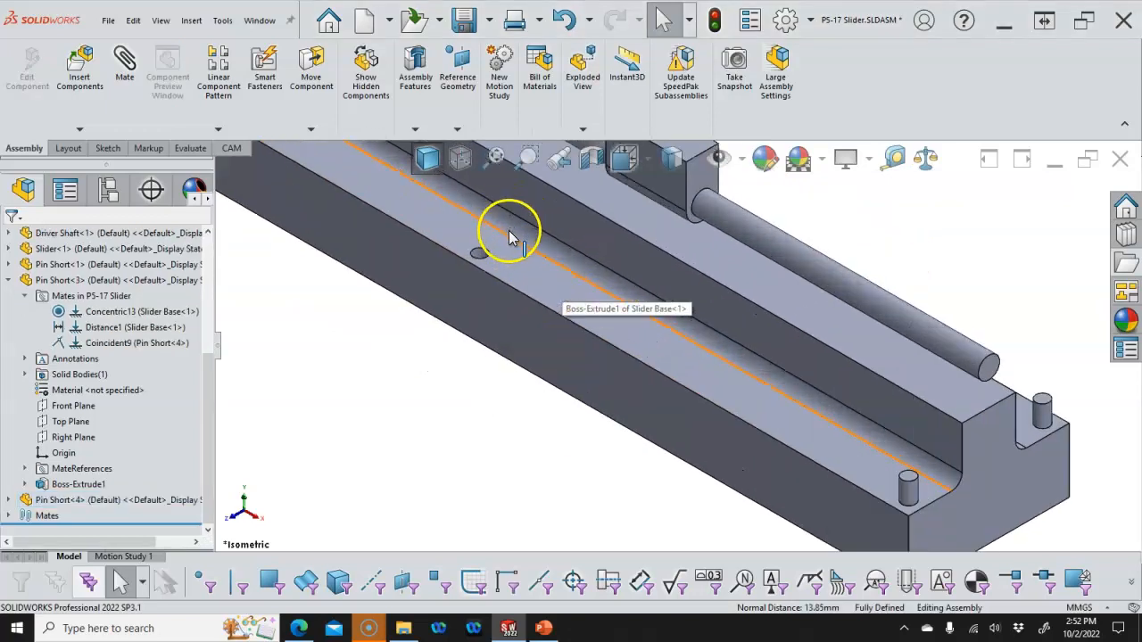
pyautogui.click(906, 487)
pyautogui.keyDown('ctrl'); pyautogui.moveTo(865, 468); pyautogui.dragTo(485, 265); pyautogui.keyUp('ctrl')
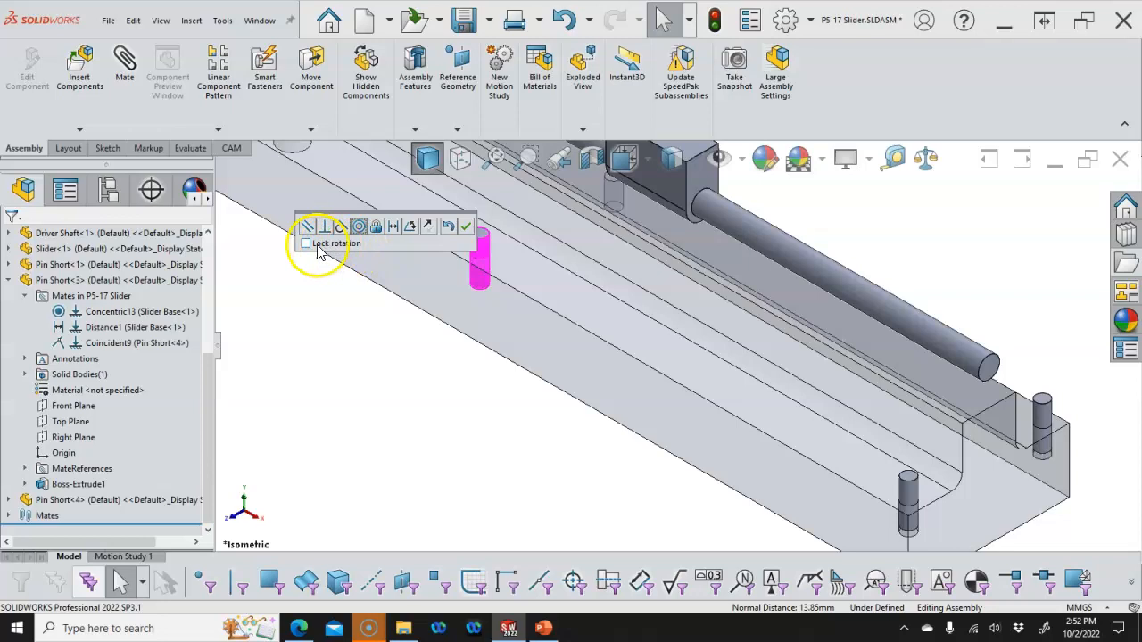
pyautogui.click(466, 225)
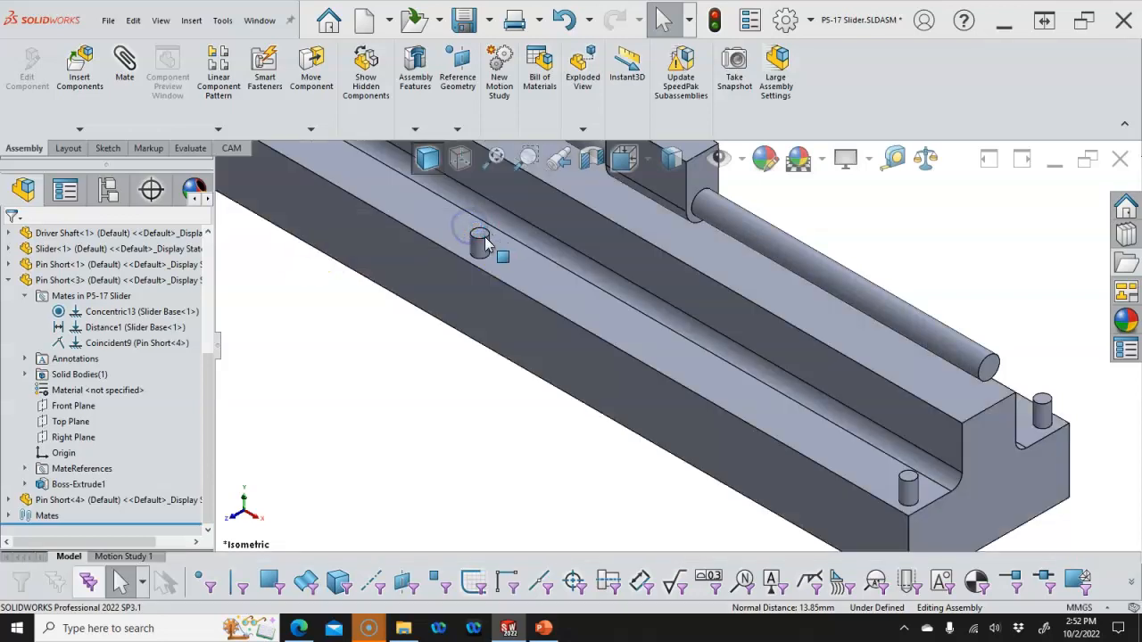
# - Add a coincident mate between the top faces of the new mid-length pin and the end pin on the same side
pyautogui.moveTo(481, 234); pyautogui.dragTo(658, 285)
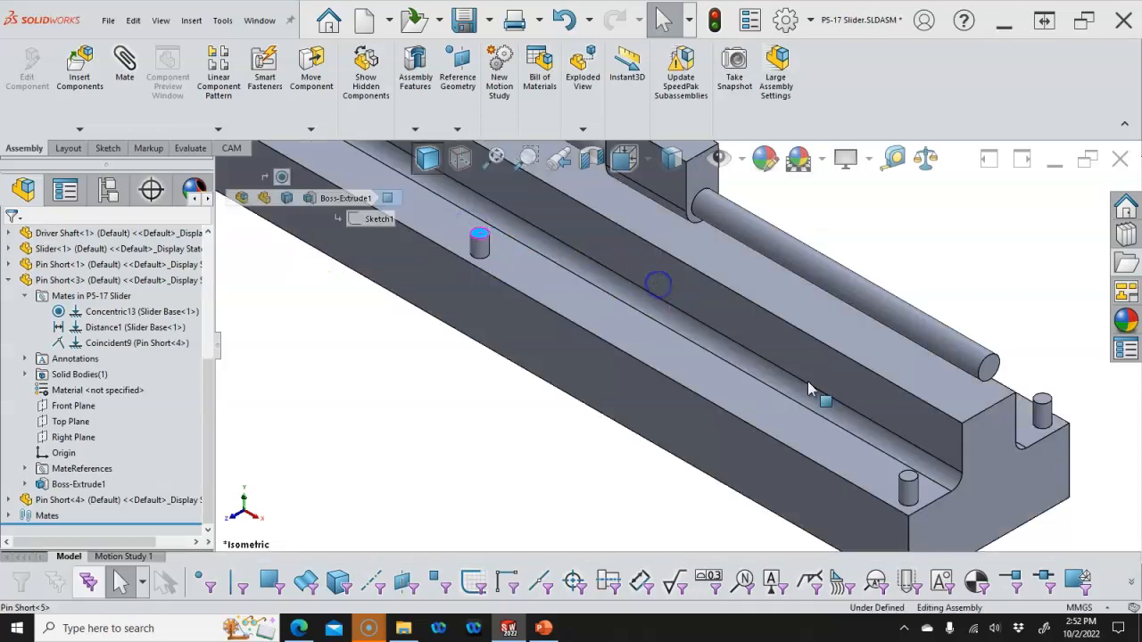
pyautogui.keyDown('ctrl'); pyautogui.moveTo(931, 485); pyautogui.dragTo(911, 476); pyautogui.keyUp('ctrl')
pyautogui.keyDown('ctrl'); pyautogui.click(911, 484); pyautogui.keyUp('ctrl')
pyautogui.click(951, 465)
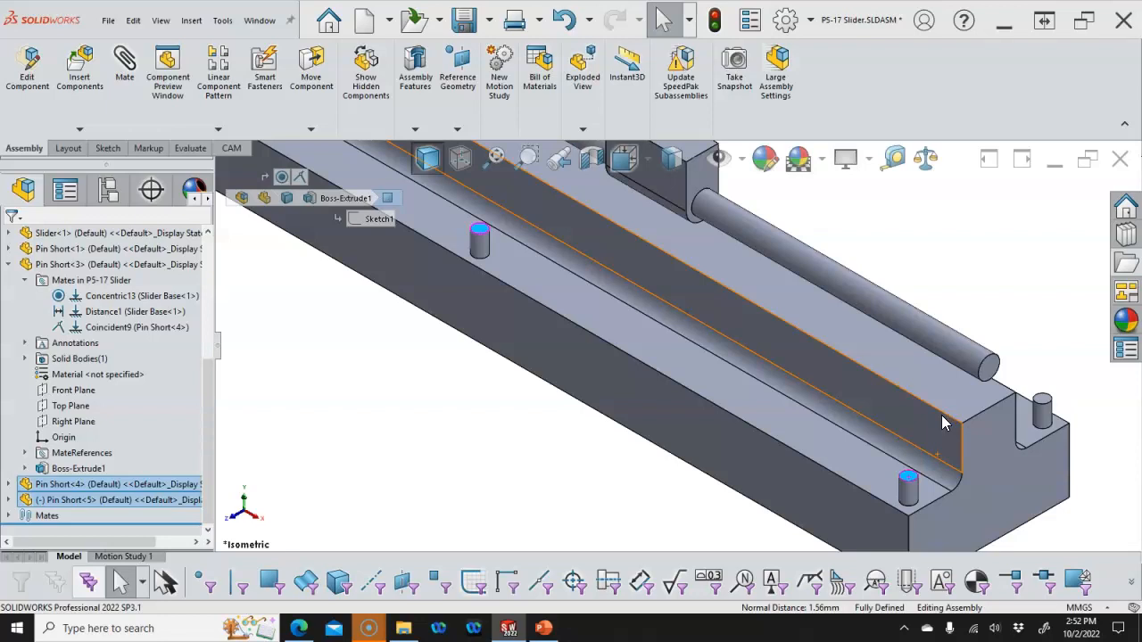
# - Copy the end pin on the base's opposite side into that side's empty mid-length hole, using a concentric mate with rotation locked
pyautogui.scroll(6, 944, 421)
pyautogui.moveTo(852, 362); pyautogui.dragTo(657, 347, button='middle')
pyautogui.scroll(-6, 658, 348)
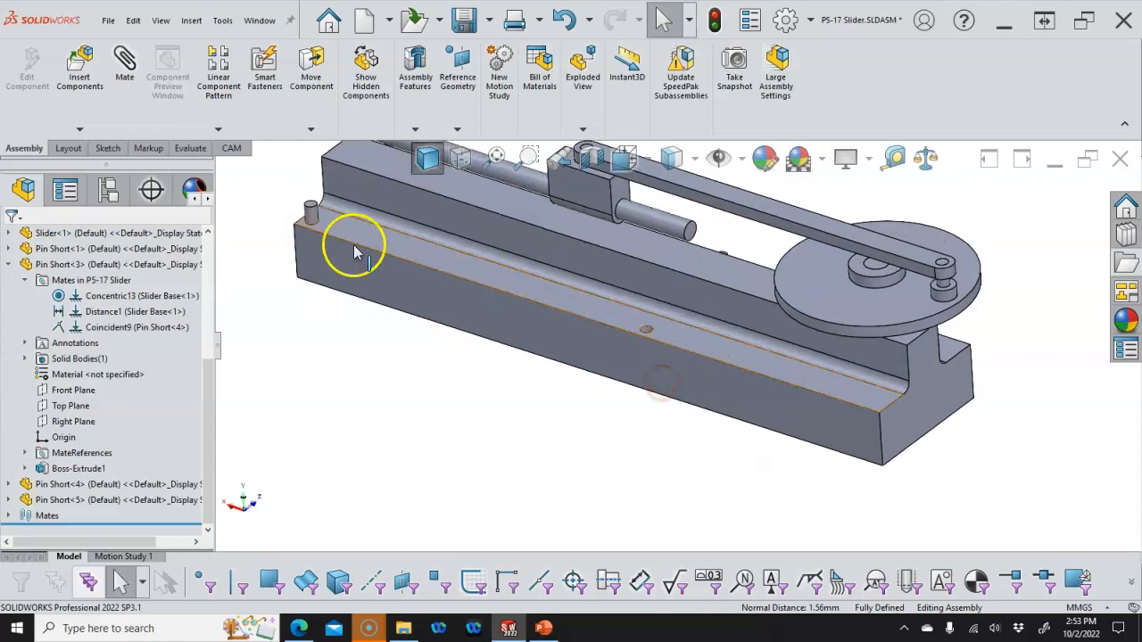
pyautogui.keyDown('ctrl'); pyautogui.moveTo(312, 214); pyautogui.dragTo(644, 329); pyautogui.keyUp('ctrl')
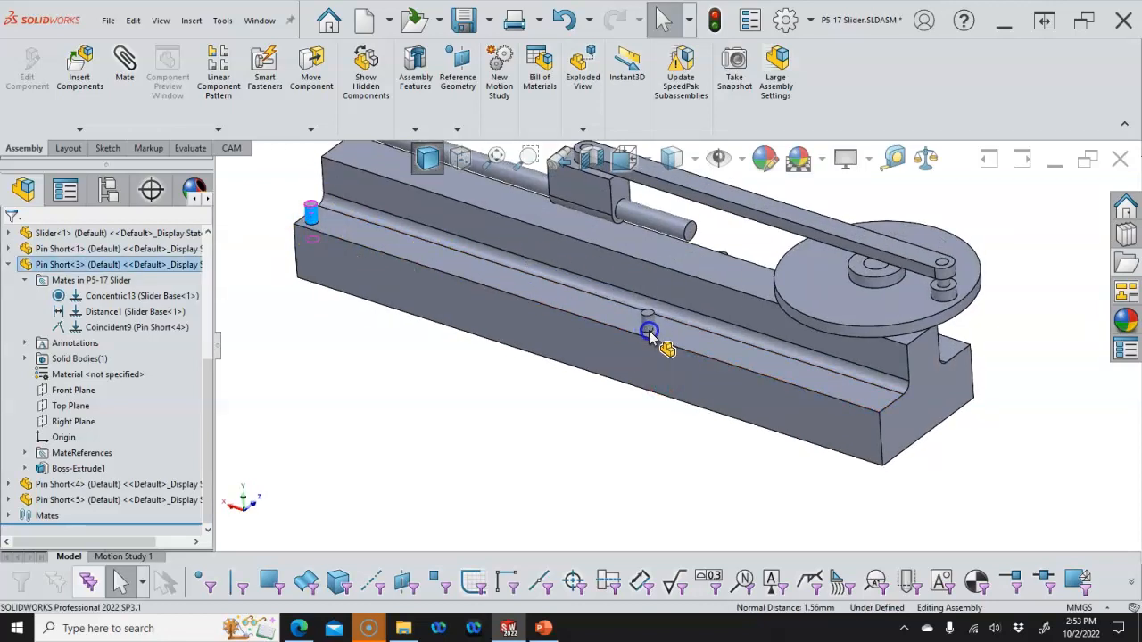
pyautogui.keyDown('ctrl'); pyautogui.moveTo(649, 330); pyautogui.dragTo(644, 329); pyautogui.keyUp('ctrl')
pyautogui.press('Tab')
pyautogui.keyDown('ctrl'); pyautogui.moveTo(648, 331); pyautogui.dragTo(649, 330); pyautogui.keyUp('ctrl')
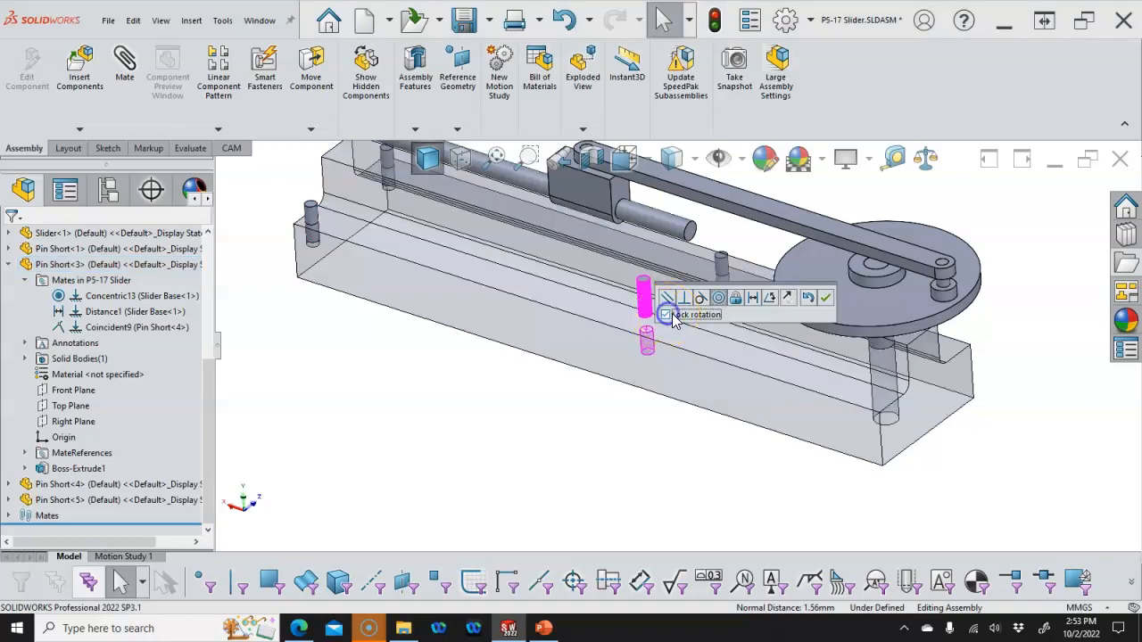
pyautogui.click(825, 297)
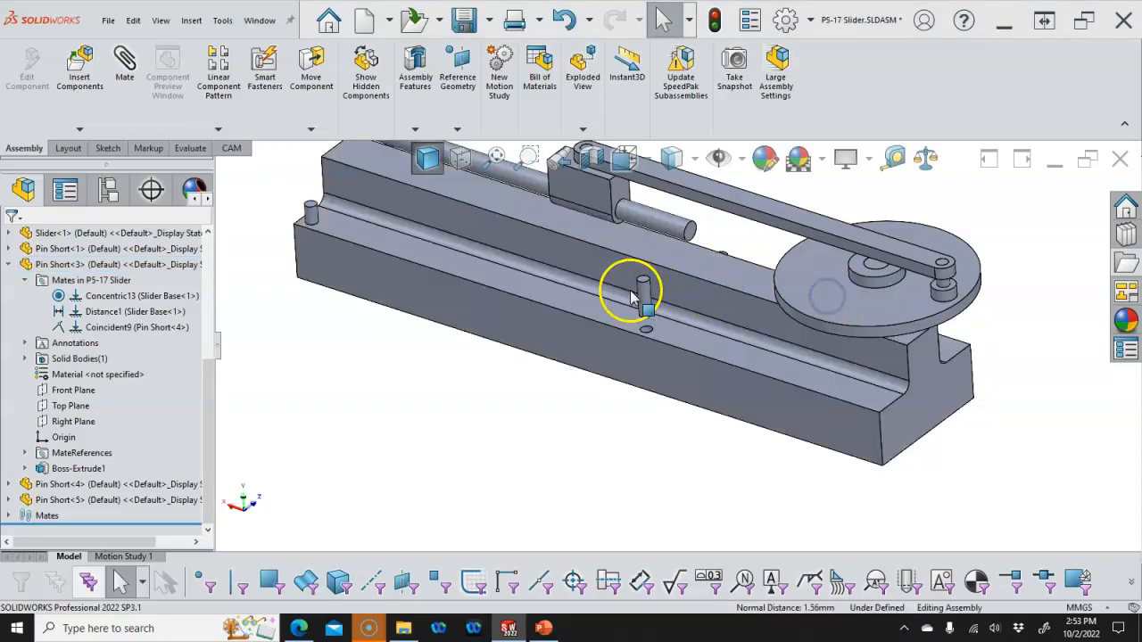
# - Make the top face of the pin over the opposite side's mid-length hole coincident with that of the end pin on that side
pyautogui.scroll(2, 605, 298)
pyautogui.moveTo(606, 300); pyautogui.dragTo(647, 309, button='middle')
pyautogui.scroll(-3, 650, 311)
pyautogui.click(683, 308)
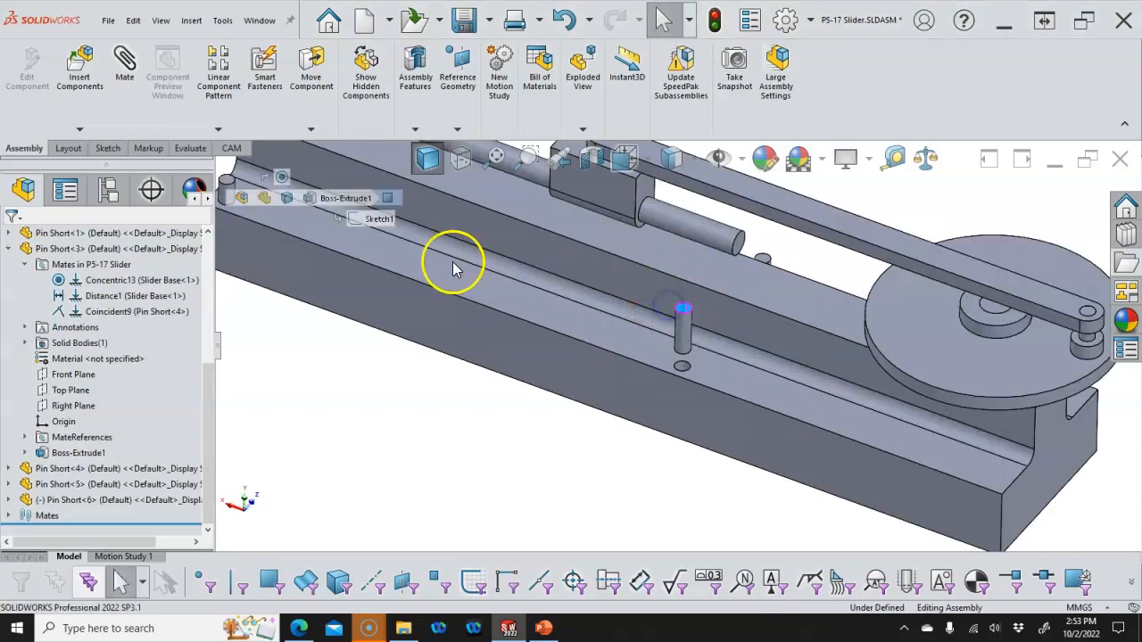
pyautogui.scroll(3, 451, 260)
pyautogui.scroll(-3, 451, 262)
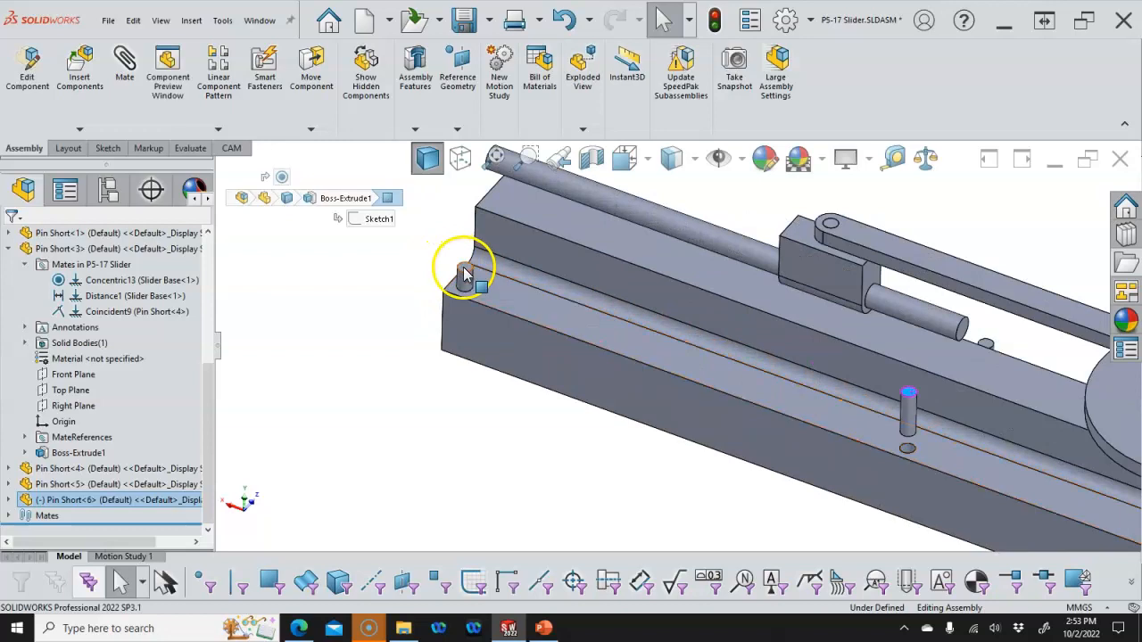
pyautogui.click(464, 270)
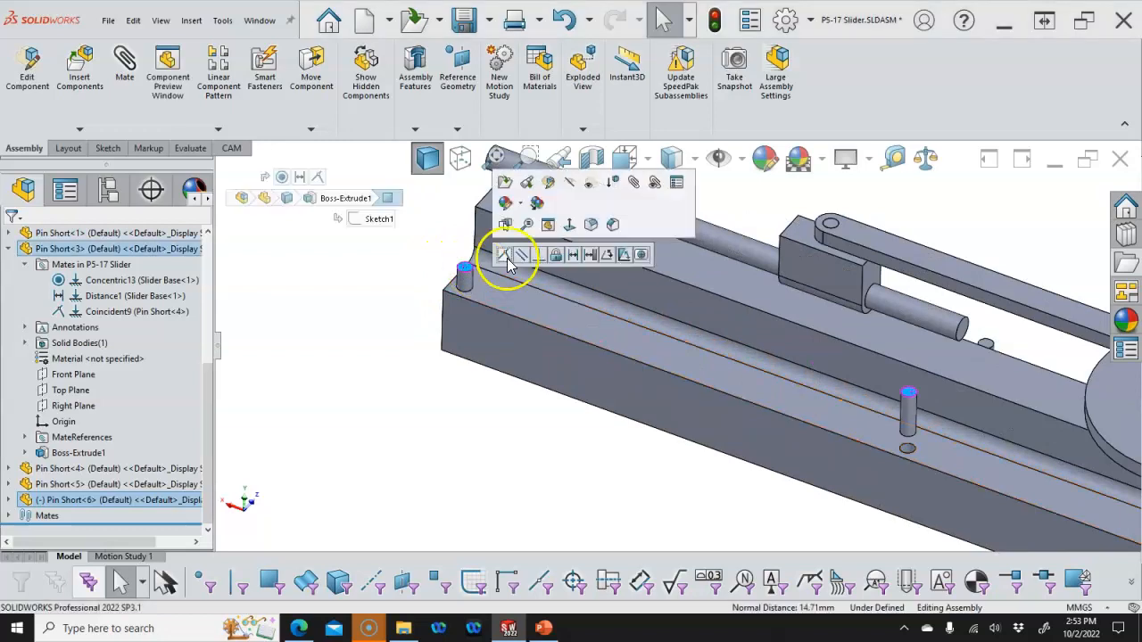
pyautogui.click(505, 257)
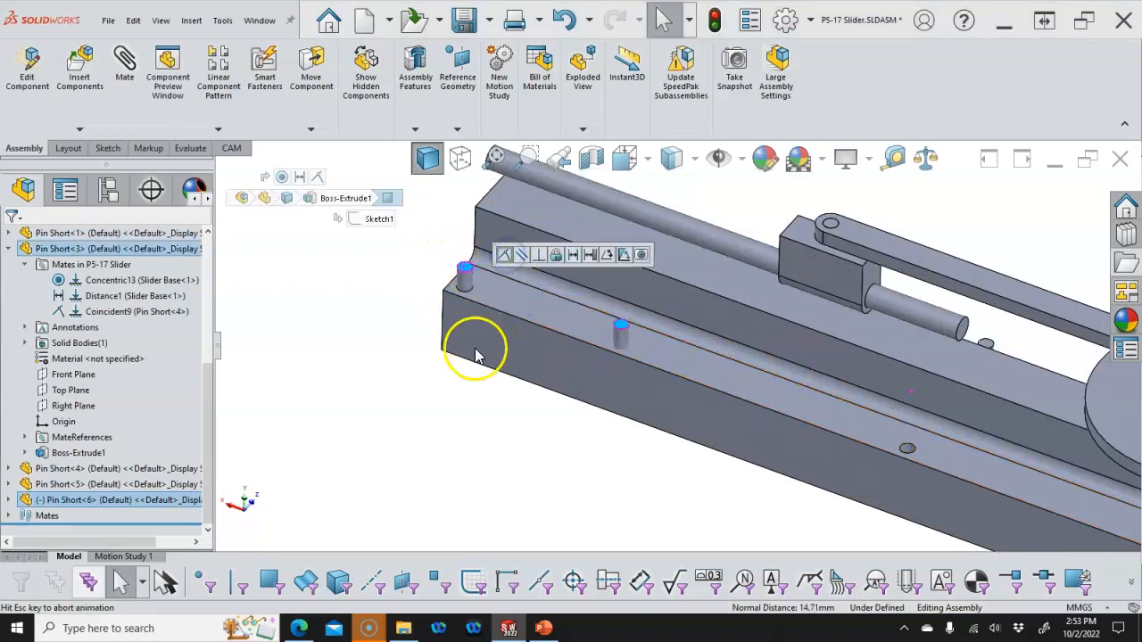
pyautogui.click(446, 396)
# - Return to the isometric view and show the two hidden bridges on the slider base
pyautogui.hotkey('ctrl', '7')
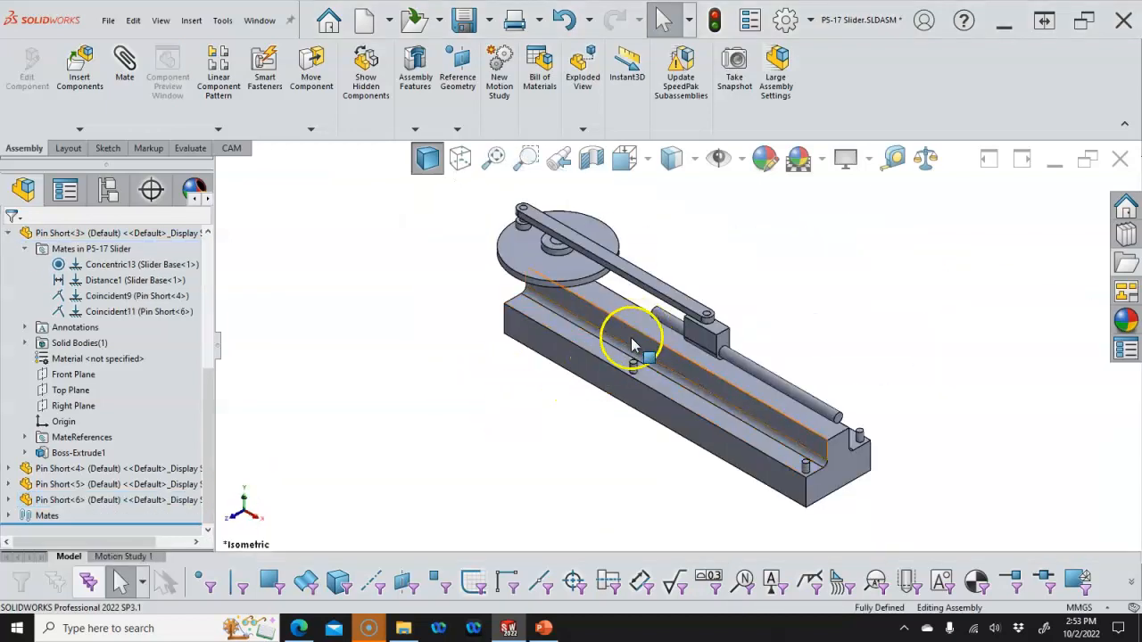
pyautogui.hotkey('shift', 'Tab')
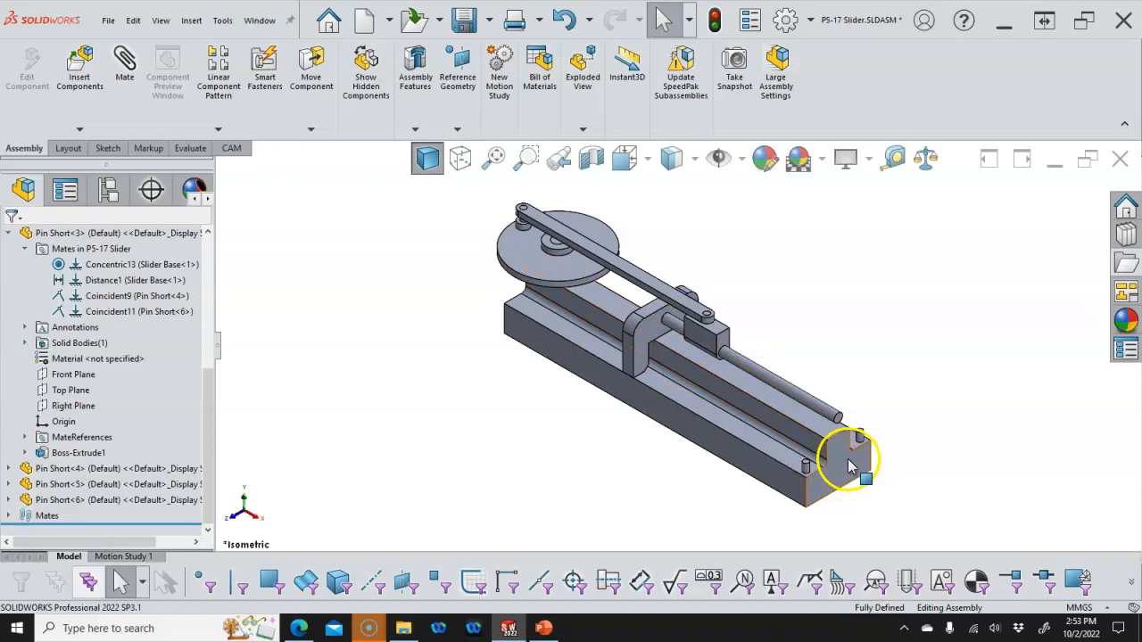
pyautogui.hotkey('shift', 'Tab')
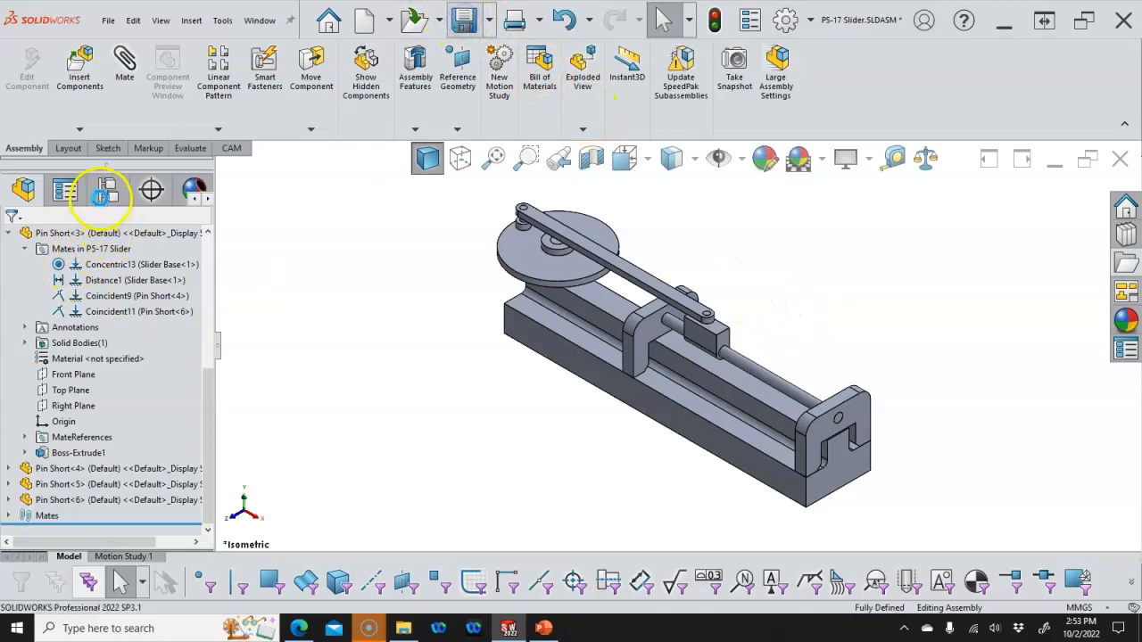
# - Explode the assembly using Exploded View1 of the Default configuration
pyautogui.click(104, 203)
pyautogui.click(75, 277)
pyautogui.doubleClick(75, 278)
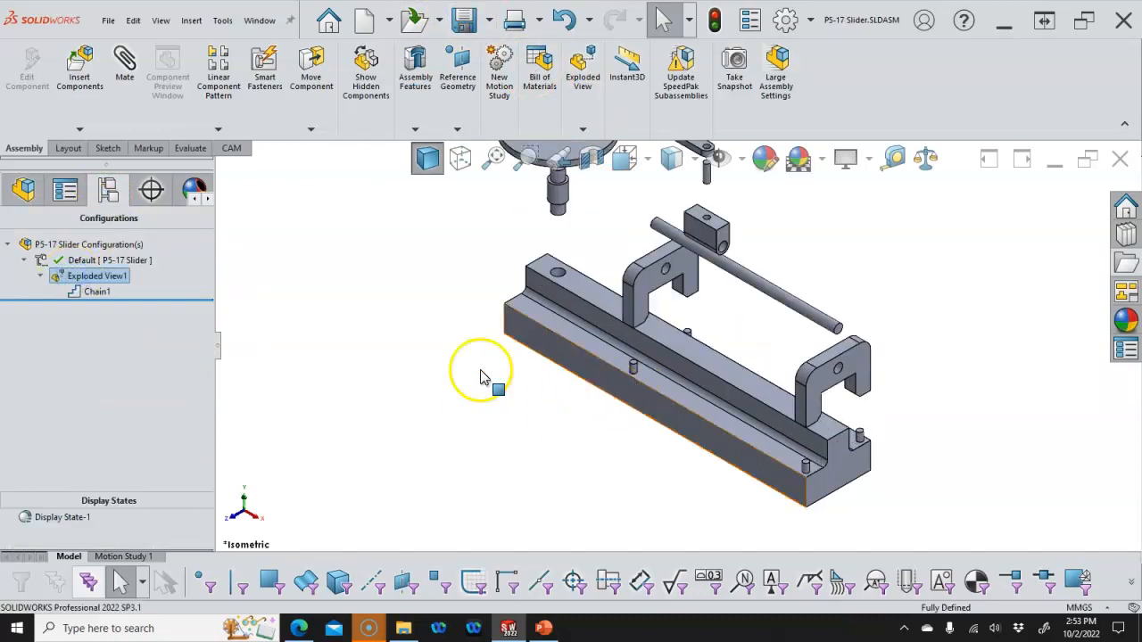
# - Edit Exploded View1 to add an explode step that lifts the four short pins along Y, clear of their holes in the base
pyautogui.rightClick(96, 282)
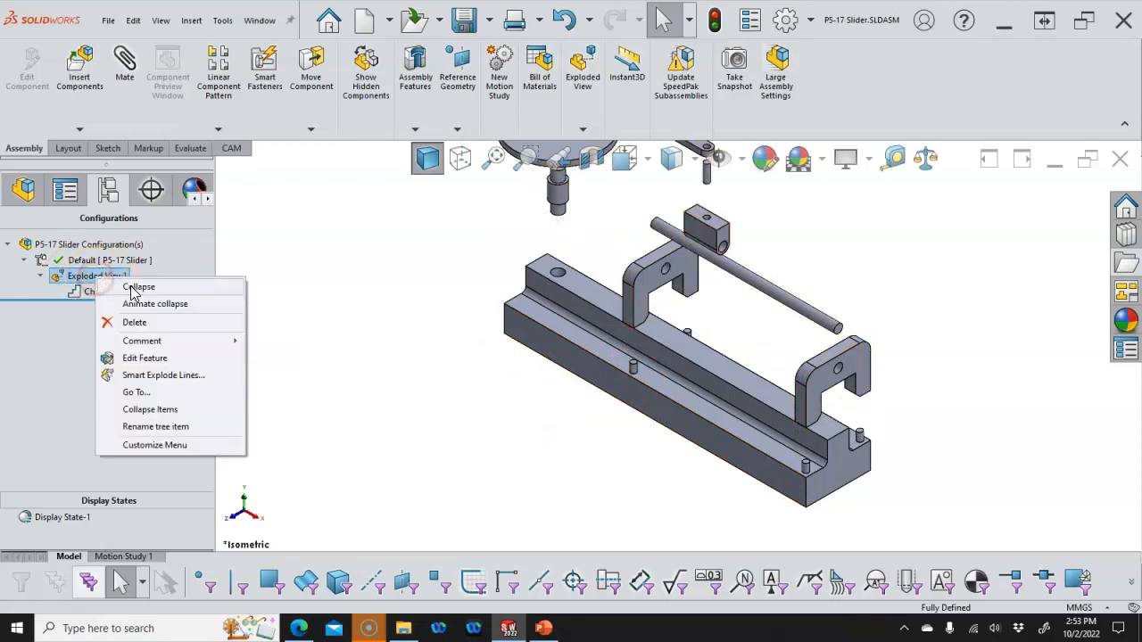
pyautogui.click(151, 357)
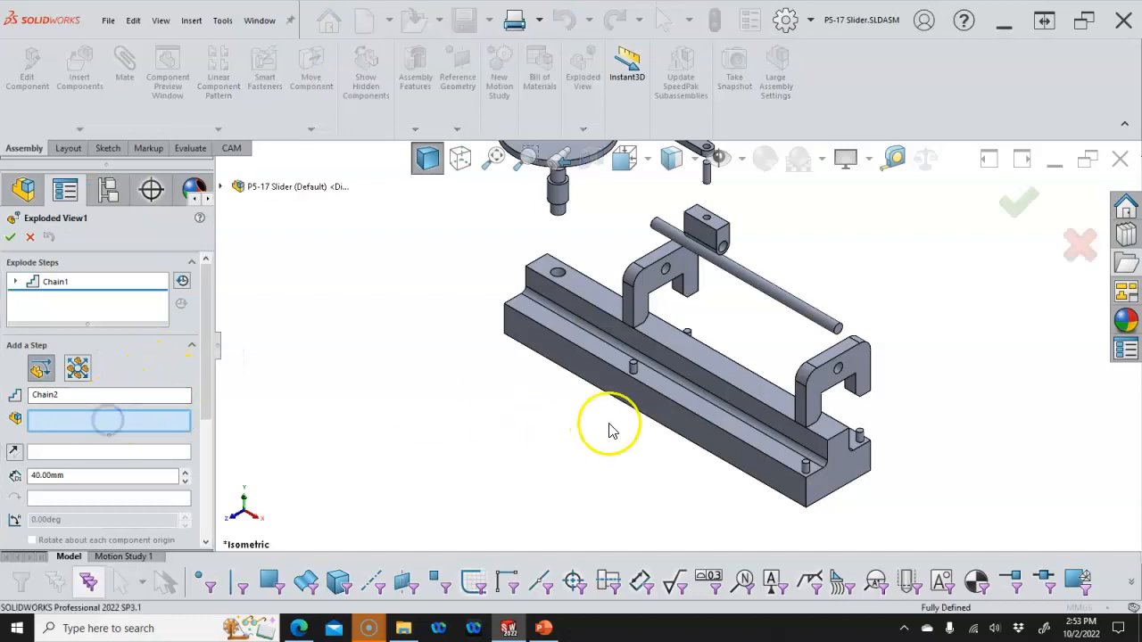
pyautogui.scroll(-2, 829, 402)
pyautogui.scroll(-2, 541, 353)
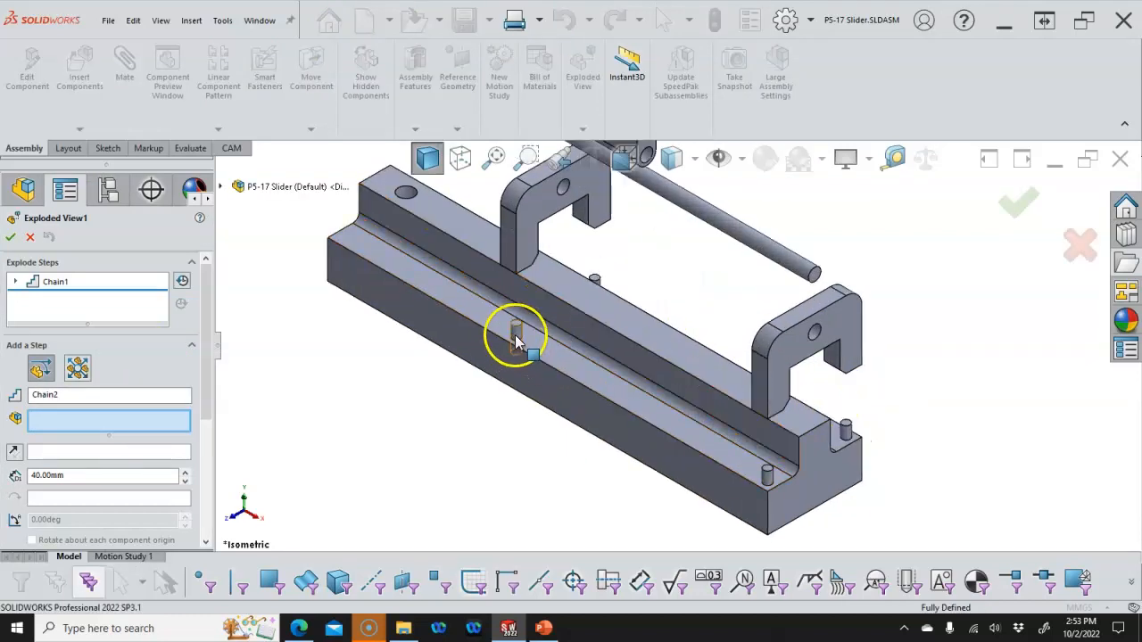
pyautogui.click(516, 338)
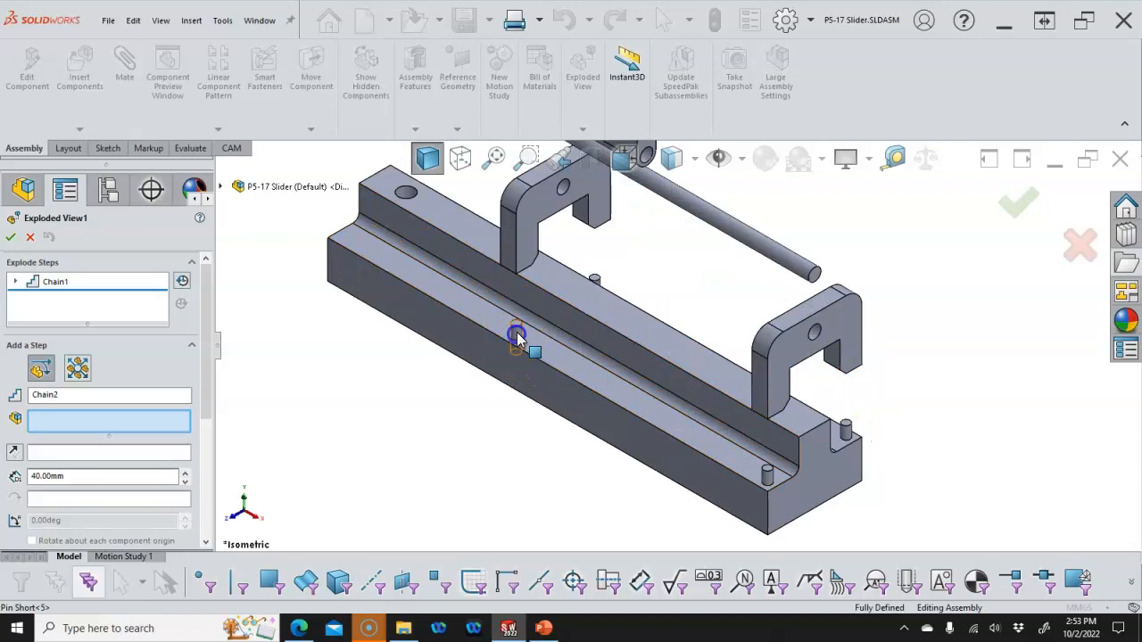
pyautogui.click(595, 284)
pyautogui.click(844, 430)
pyautogui.click(767, 473)
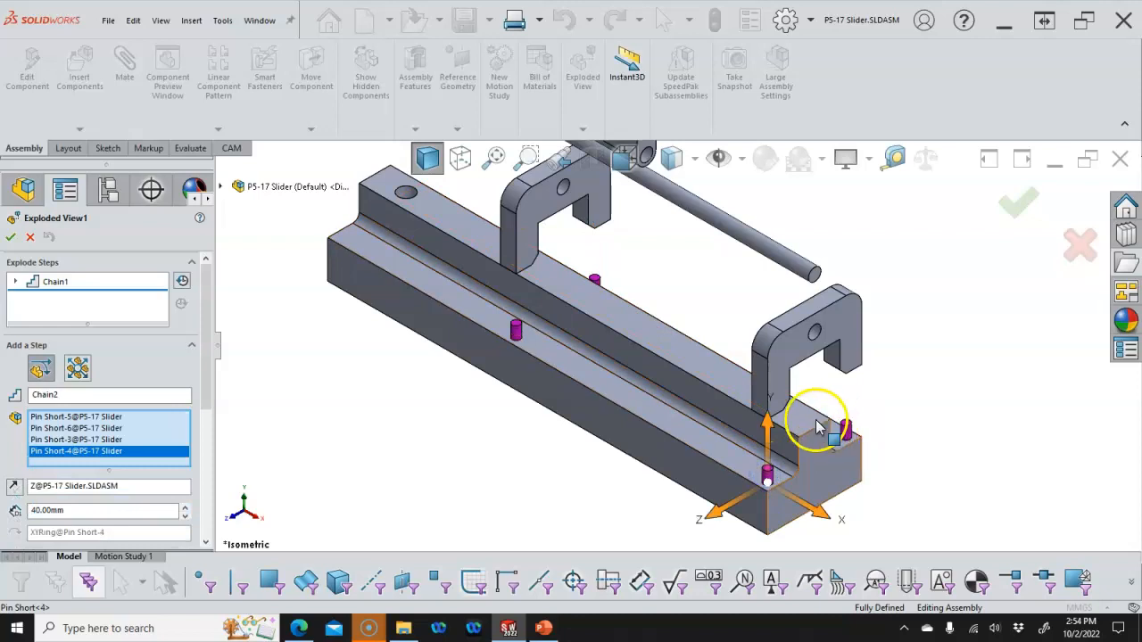
pyautogui.moveTo(766, 421); pyautogui.dragTo(760, 381)
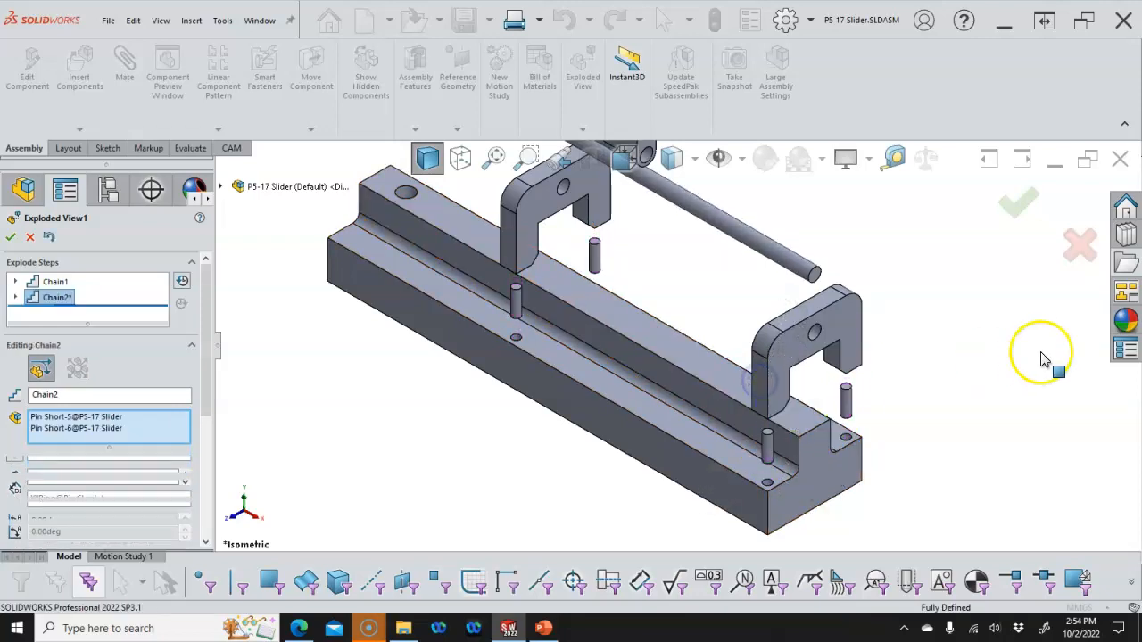
pyautogui.click(1014, 208)
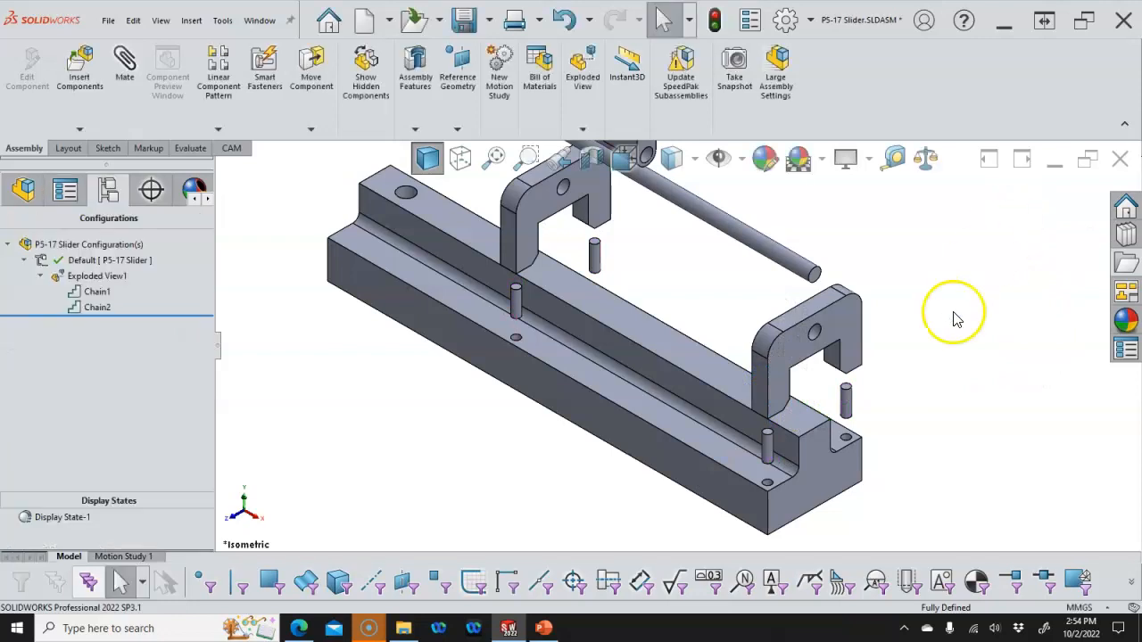
pyautogui.press('f')
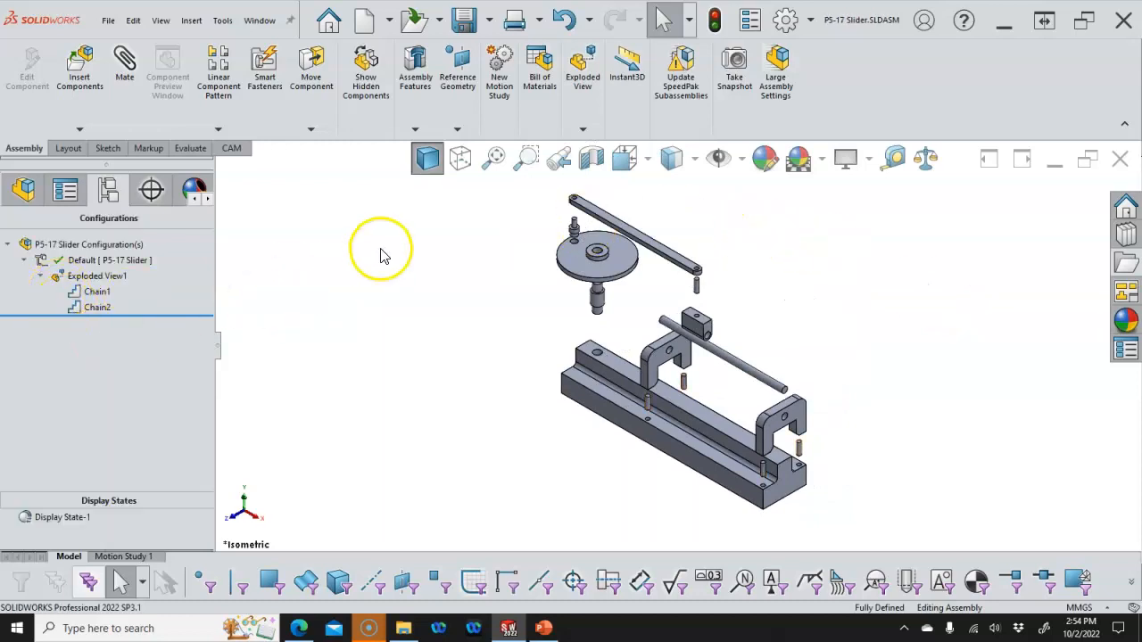
# - Create a new drawing from the a-landscape third template
pyautogui.click(361, 21)
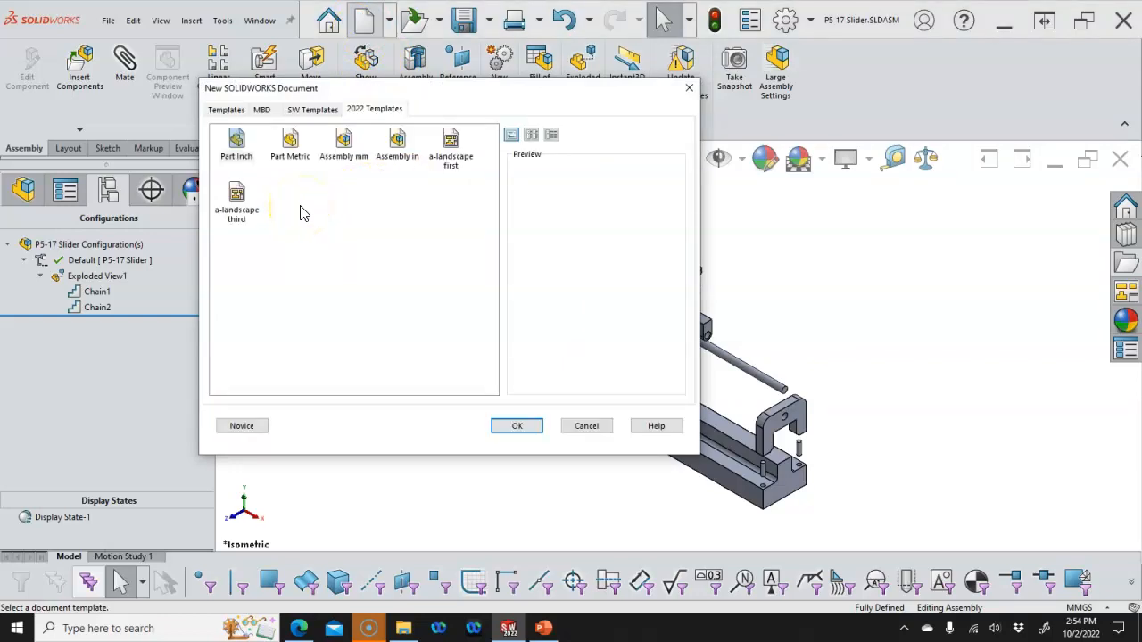
pyautogui.click(227, 109)
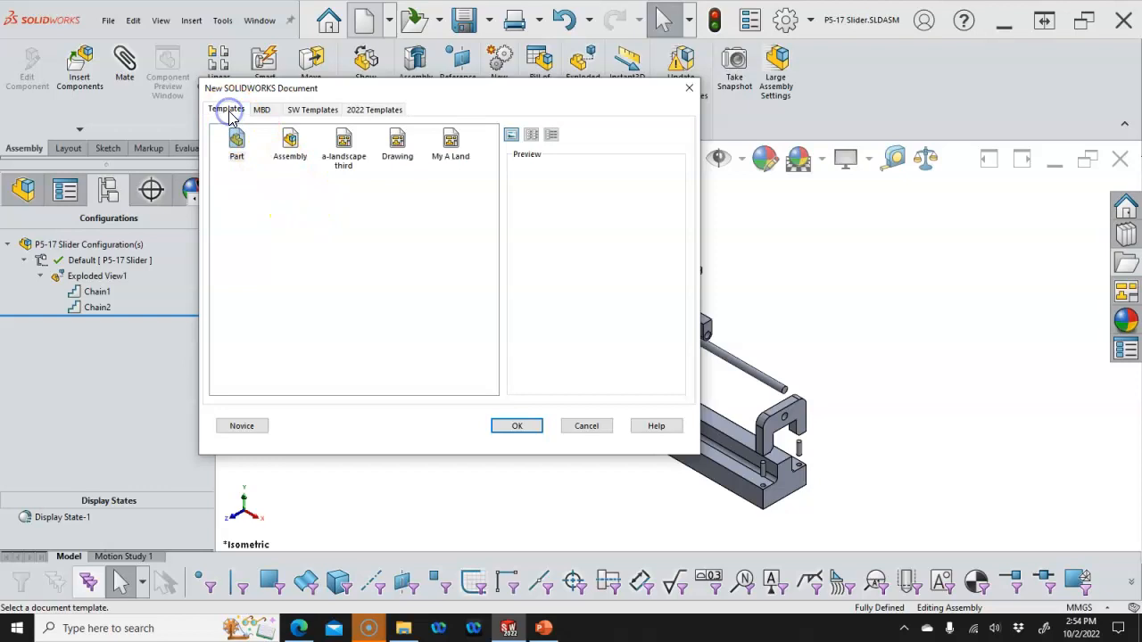
pyautogui.doubleClick(345, 152)
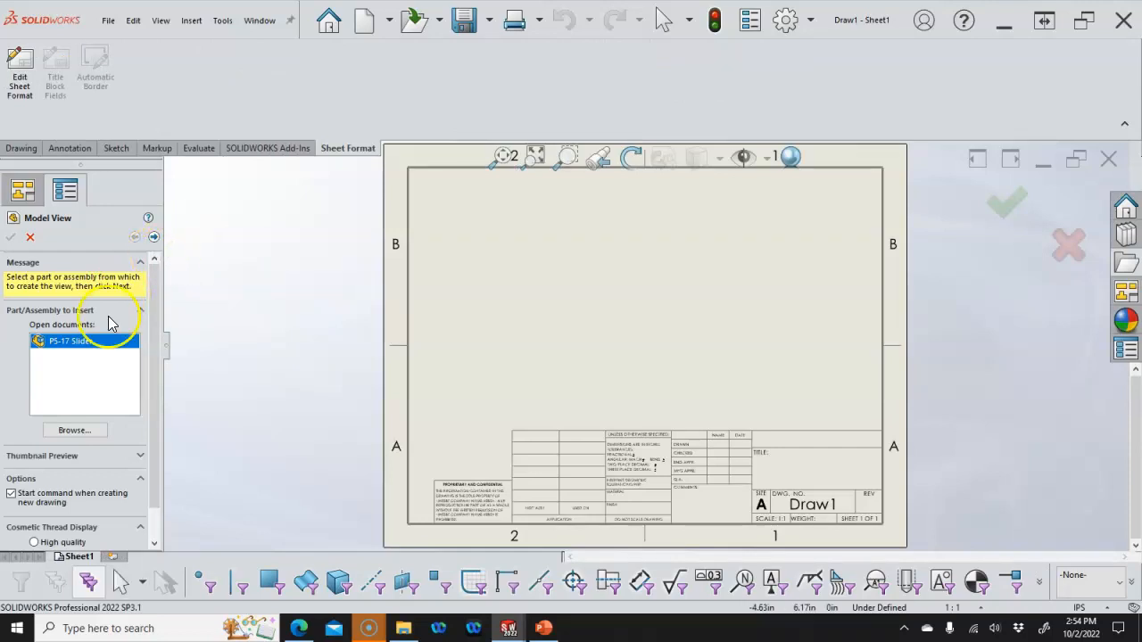
# - Insert an isometric view of the P5-17 Slider in its exploded state at sheet scale, placed in the upper-left area of the sheet
pyautogui.moveTo(157, 303); pyautogui.dragTo(156, 355)
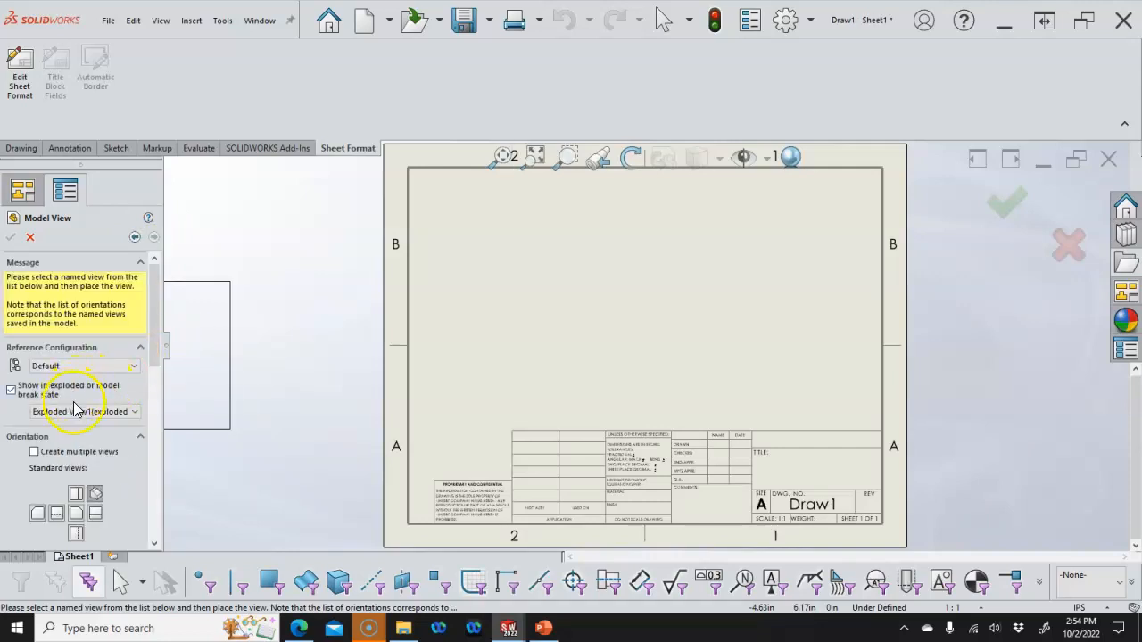
pyautogui.moveTo(157, 350); pyautogui.dragTo(162, 458)
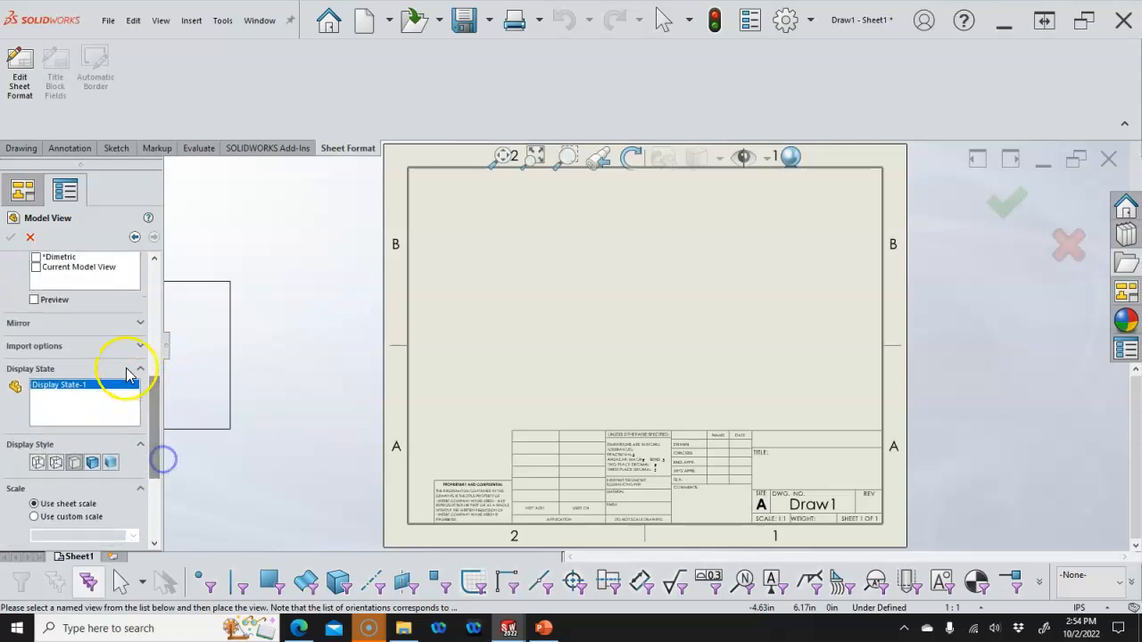
pyautogui.moveTo(156, 431); pyautogui.dragTo(153, 467)
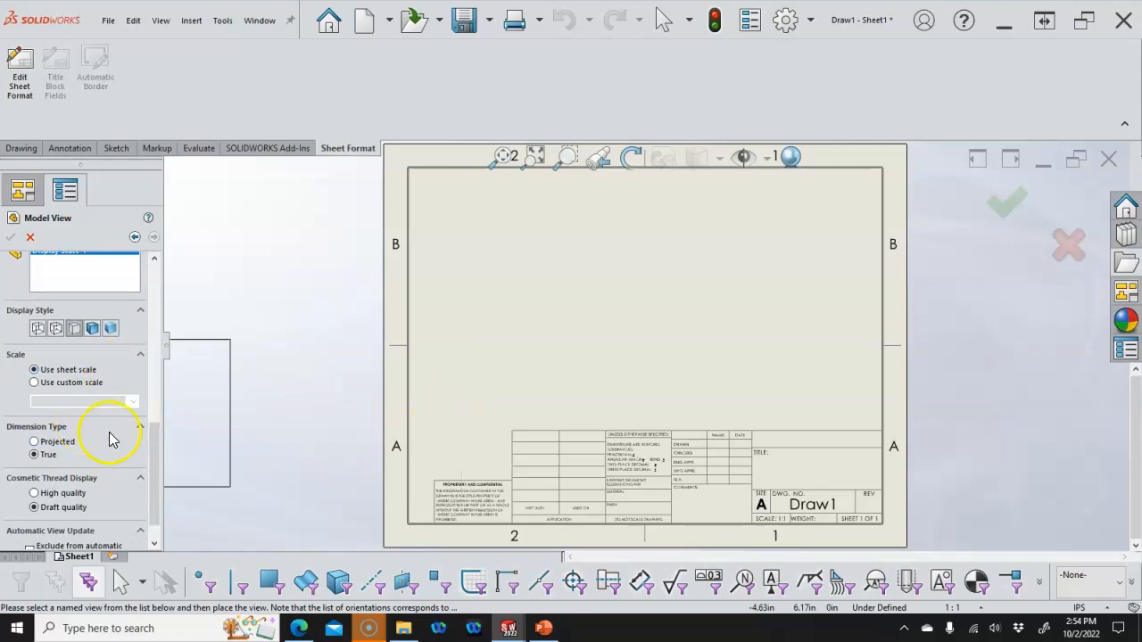
pyautogui.moveTo(153, 452); pyautogui.dragTo(154, 474)
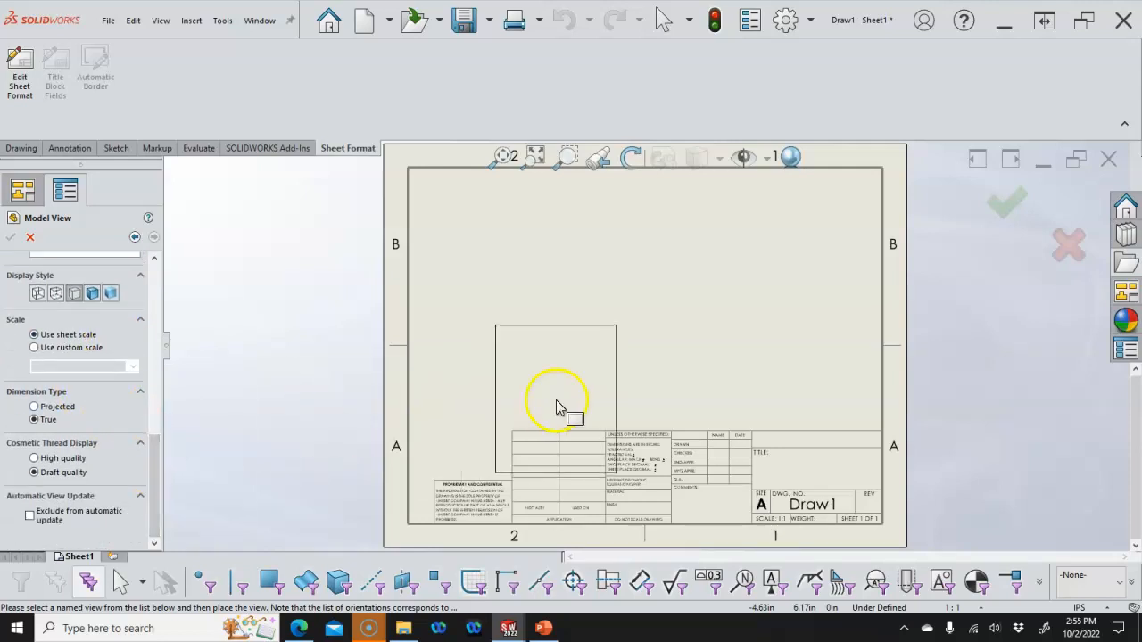
pyautogui.click(525, 307)
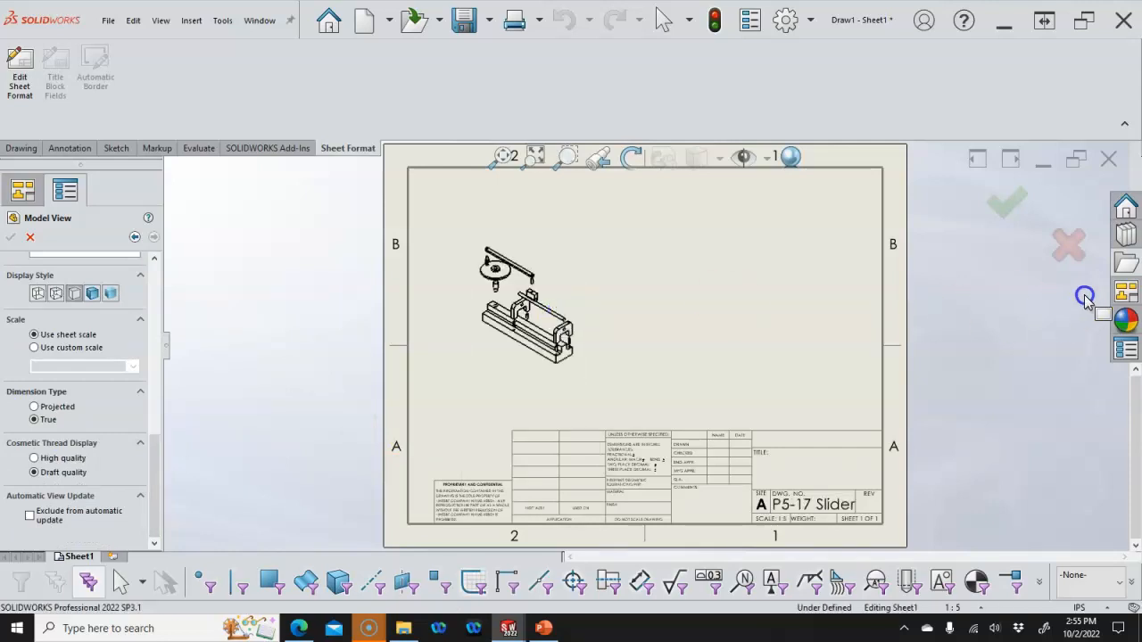
pyautogui.click(773, 288)
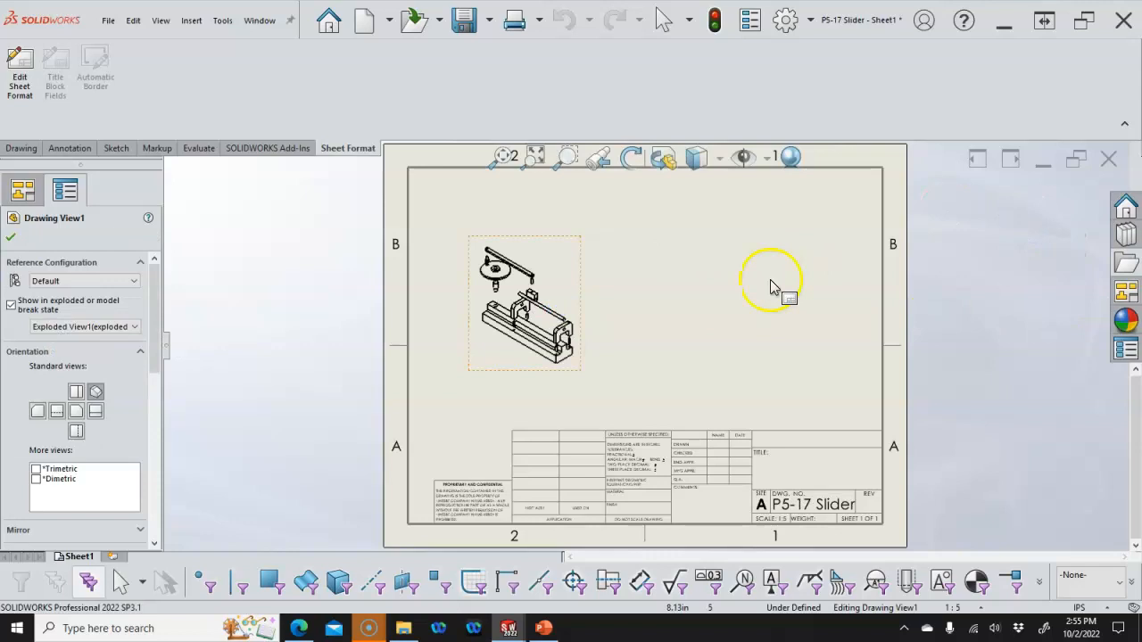
# - Copy the exploded isometric view and paste the duplicate into the empty right half of the sheet
pyautogui.click(569, 275)
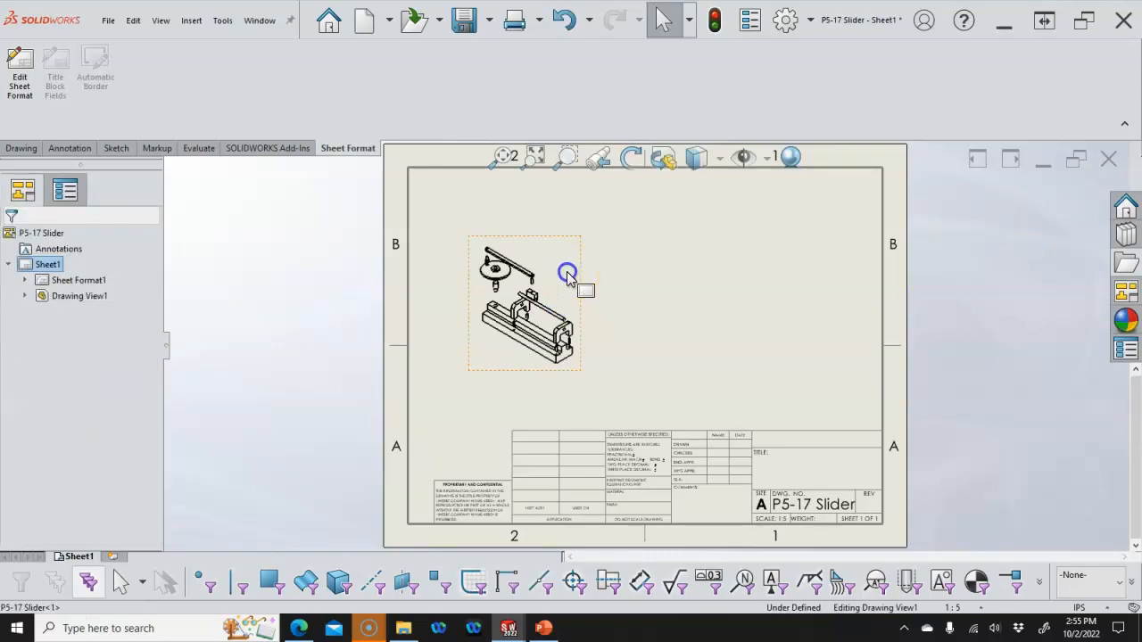
pyautogui.click(735, 333)
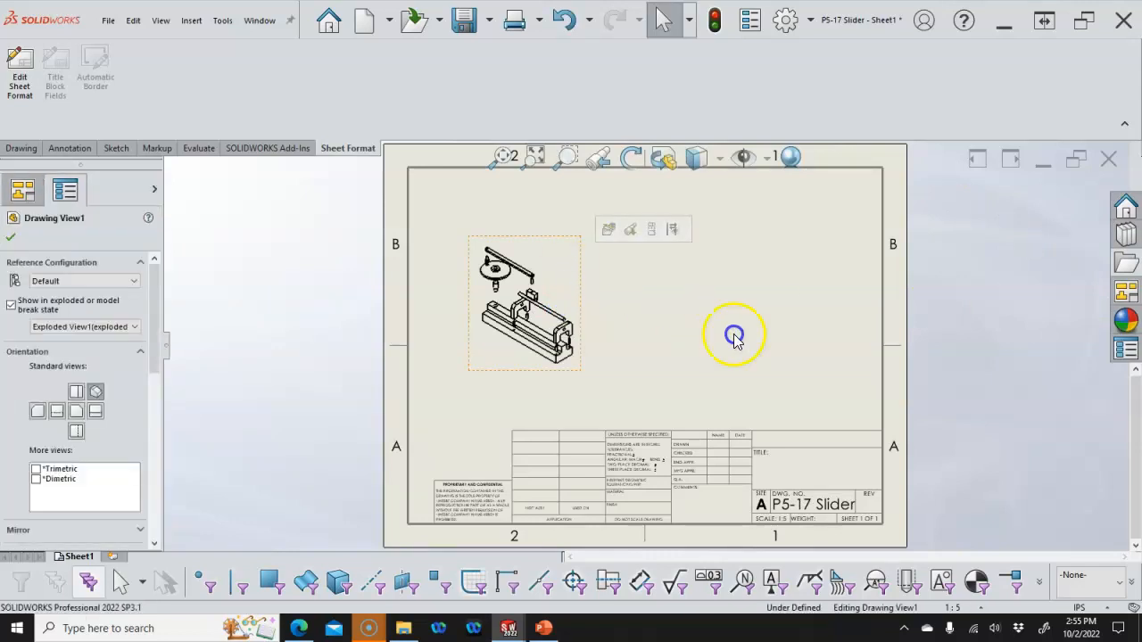
pyautogui.click(872, 311)
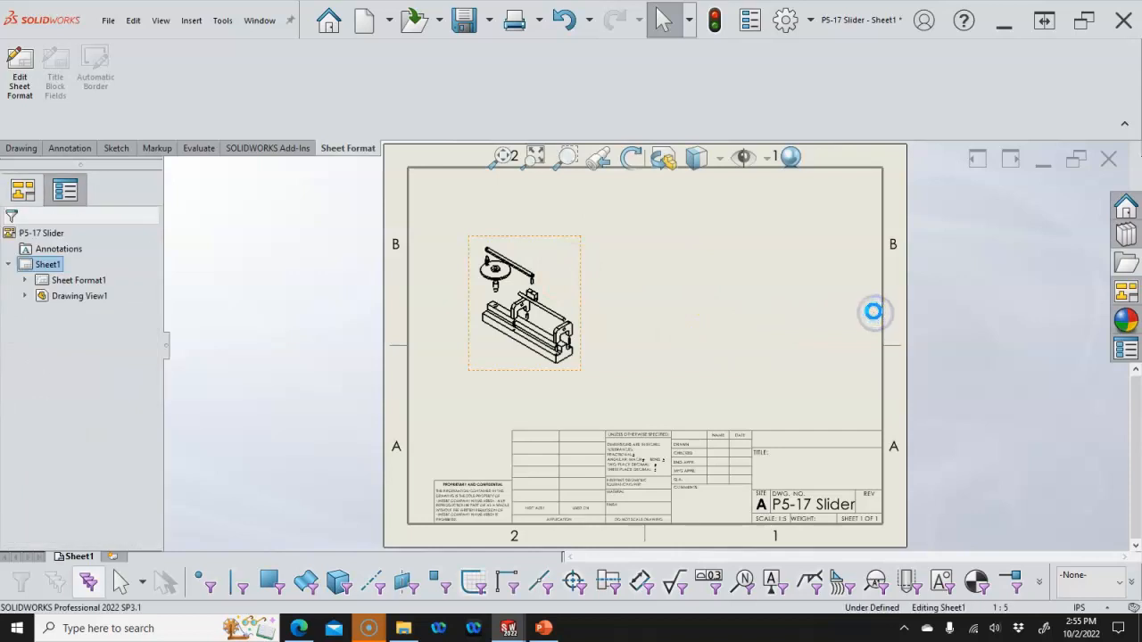
pyautogui.click(770, 290)
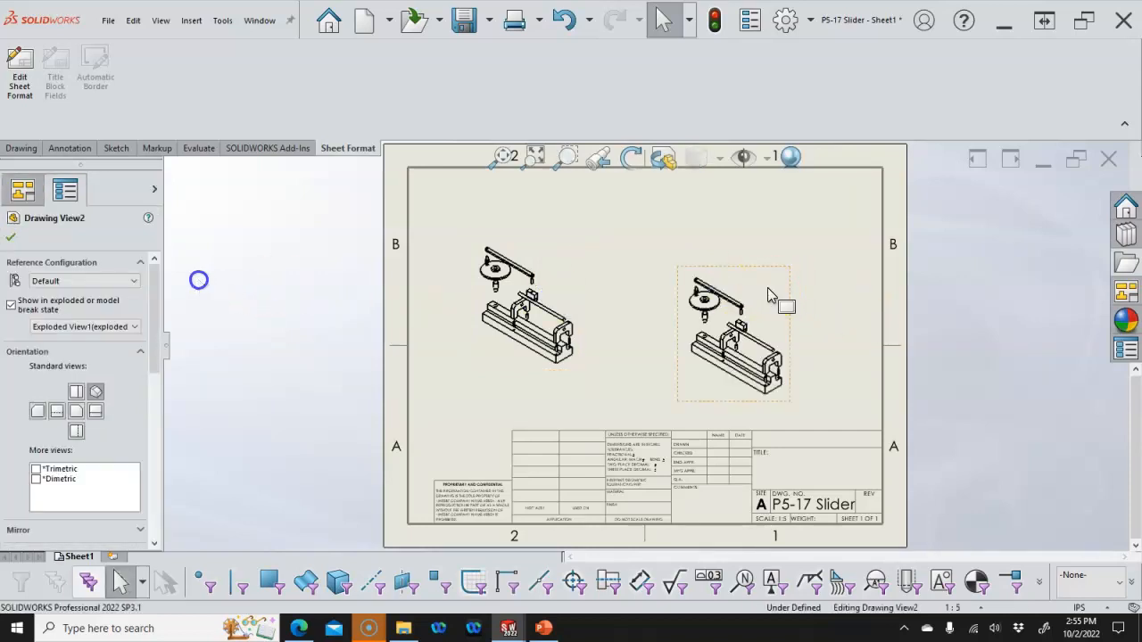
# - Show the copied isometric view in its unexploded state and move it farther toward the sheet's right border
pyautogui.click(55, 308)
pyautogui.click(14, 306)
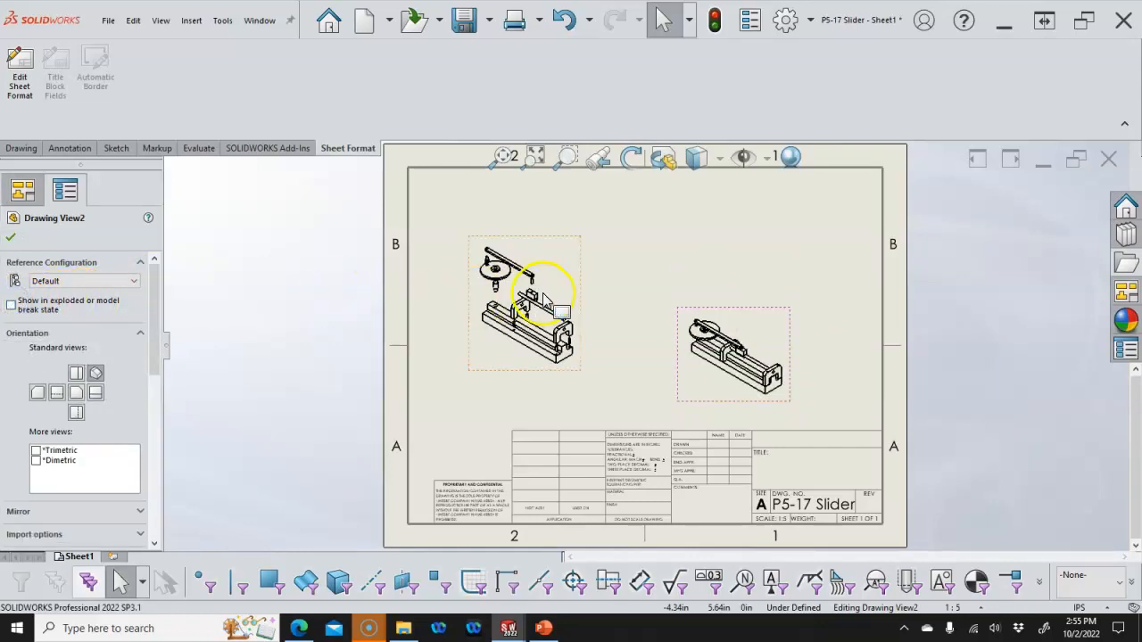
pyautogui.moveTo(788, 337); pyautogui.dragTo(842, 341)
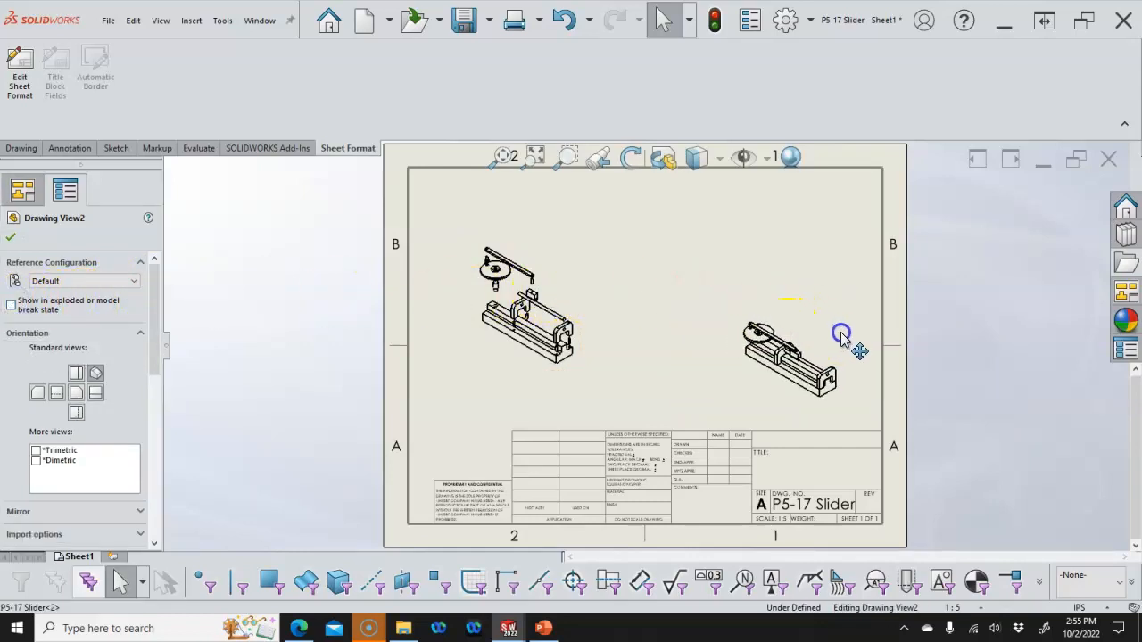
# - Set a user-defined sheet scale of 1:3 and shift the exploded view slightly so it sits well inside the border
pyautogui.click(964, 608)
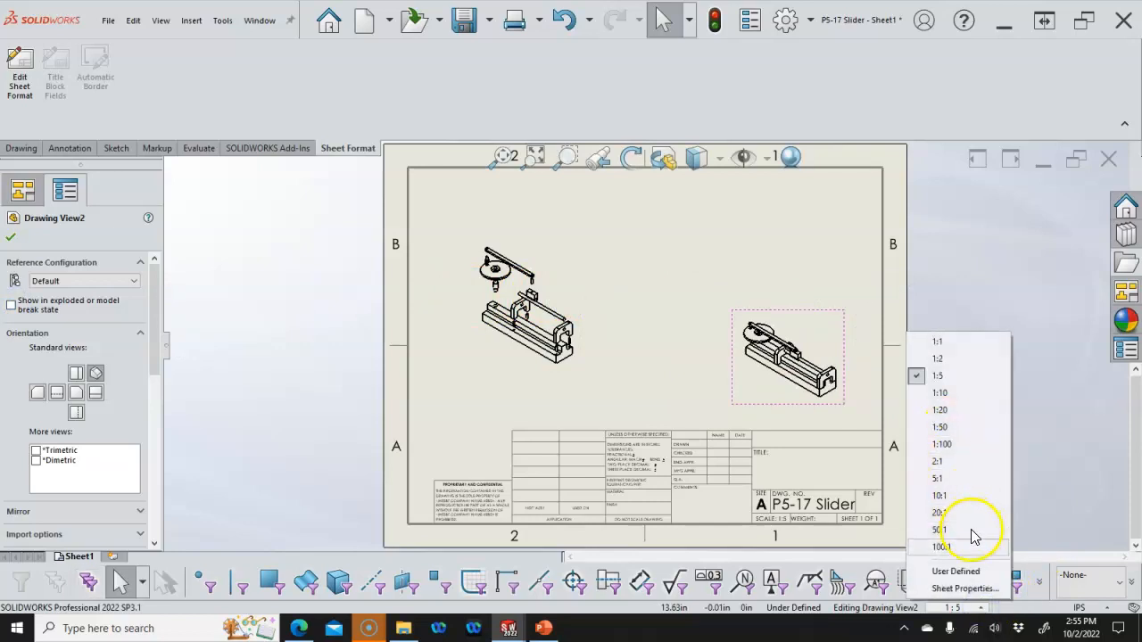
pyautogui.click(964, 571)
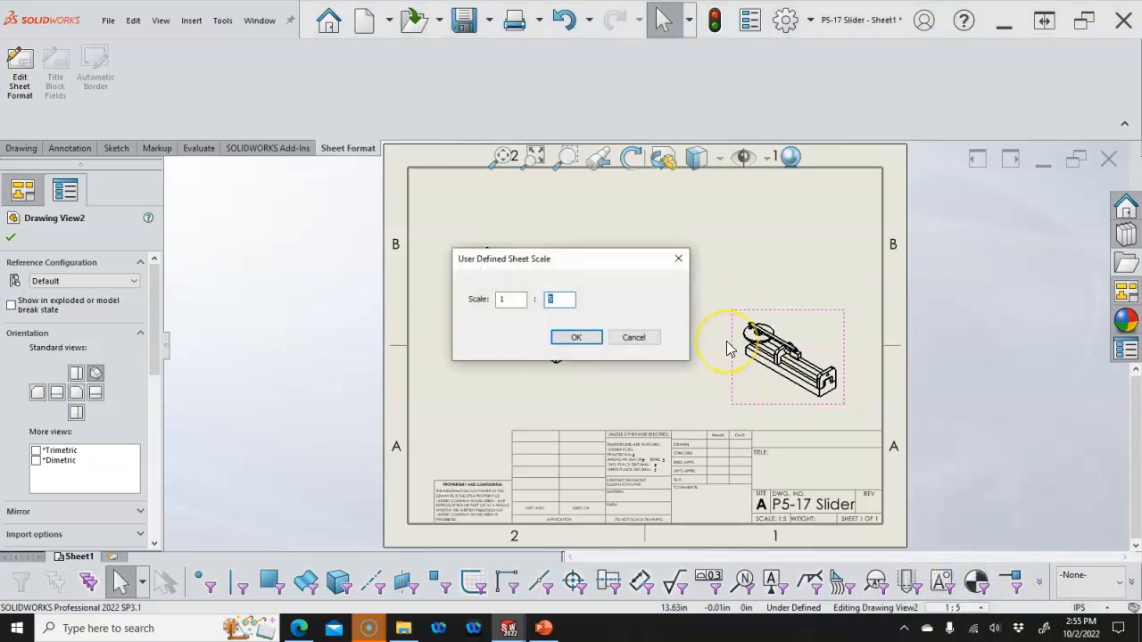
pyautogui.click(576, 337)
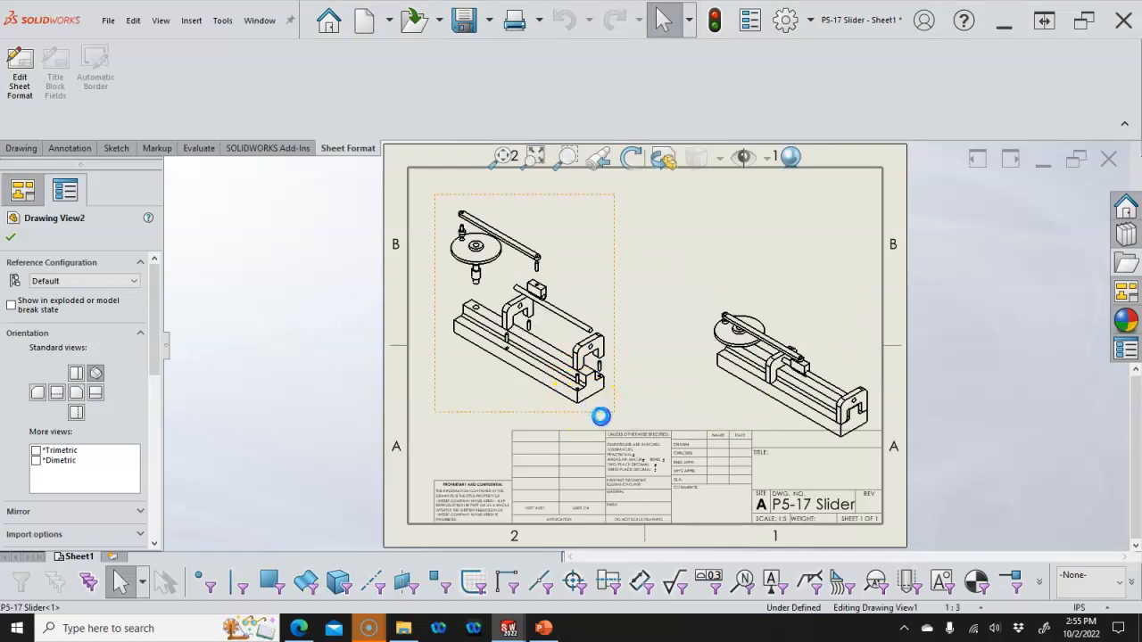
pyautogui.moveTo(594, 418); pyautogui.dragTo(605, 426)
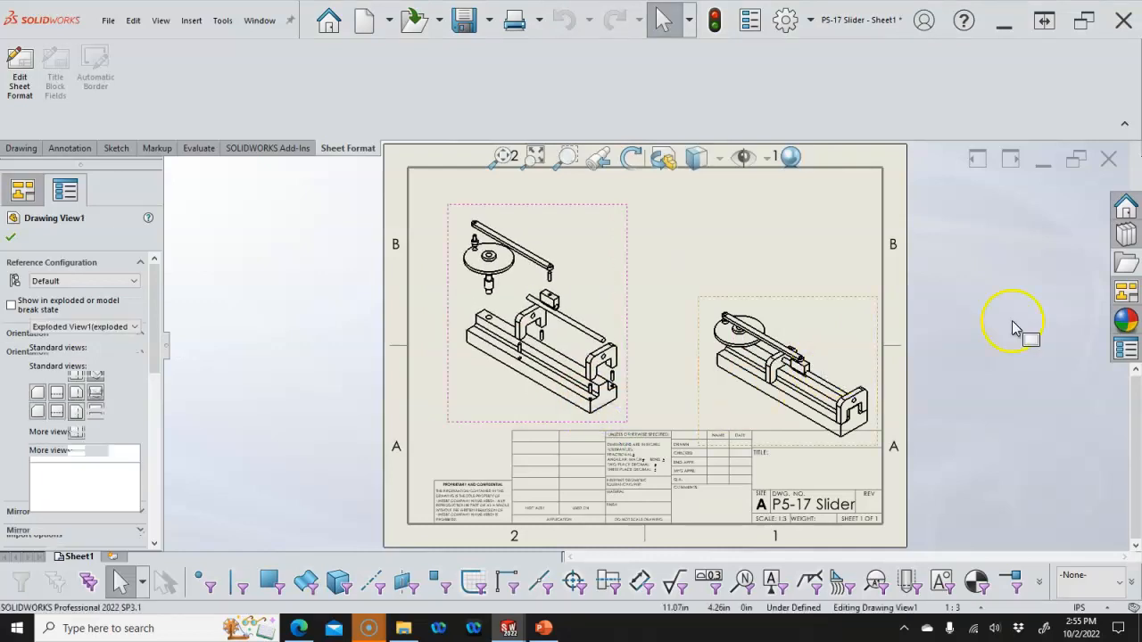
# - Load the P5-17 Slider assembly's views into the View Palette to examine the available orientations
pyautogui.click(1127, 292)
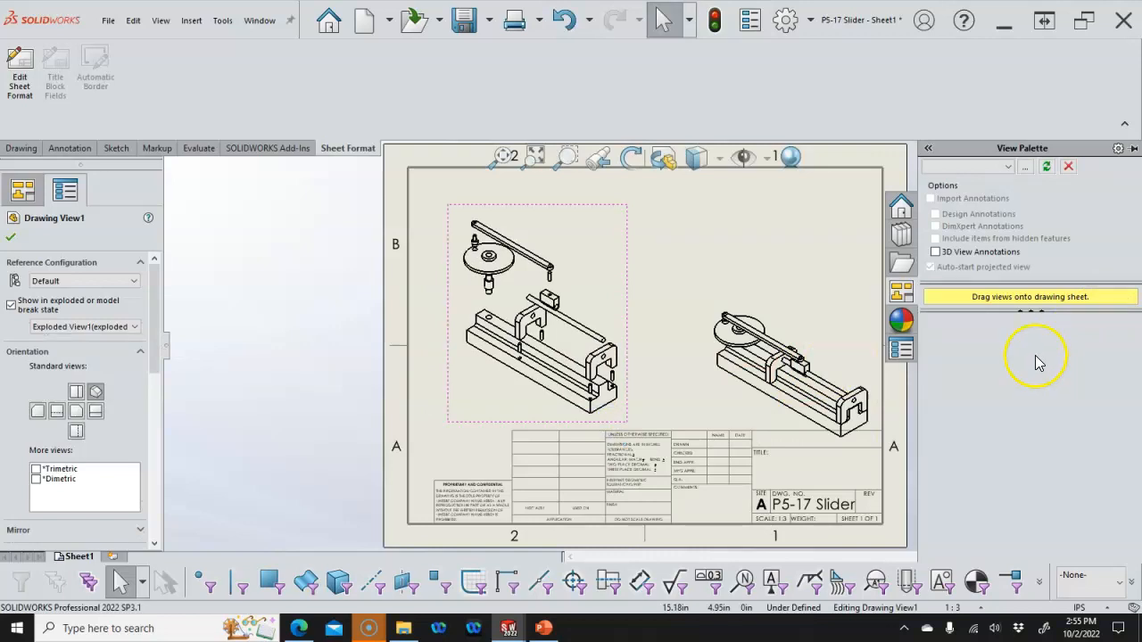
pyautogui.click(1009, 167)
pyautogui.click(965, 179)
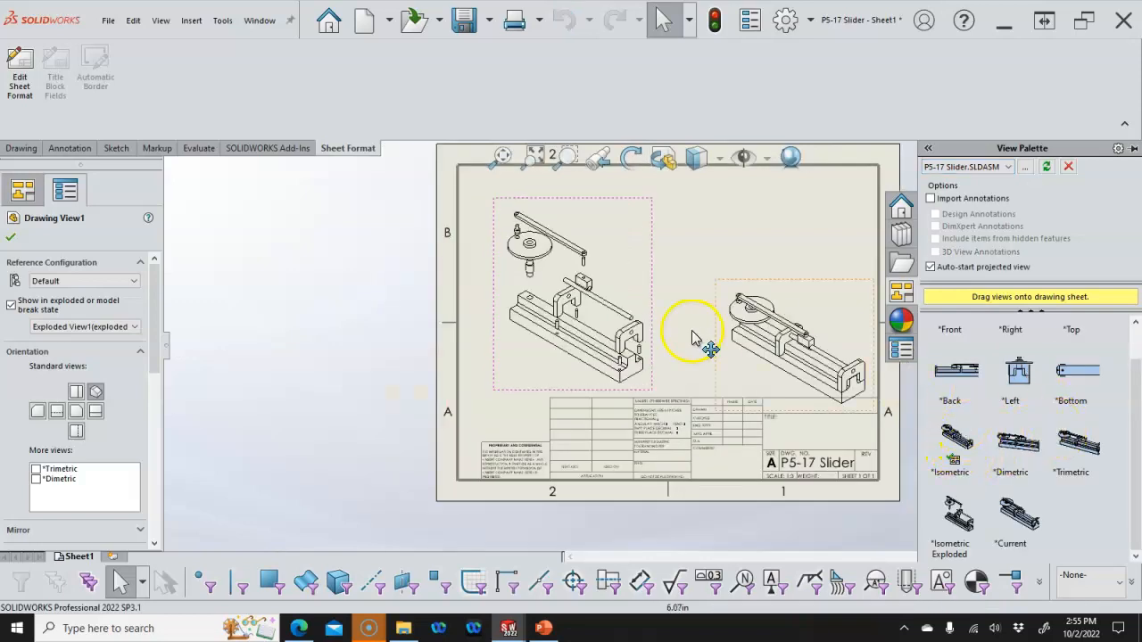
# - Move the unexploded isometric view up and left so it clears the title block
pyautogui.moveTo(800, 279); pyautogui.dragTo(773, 264)
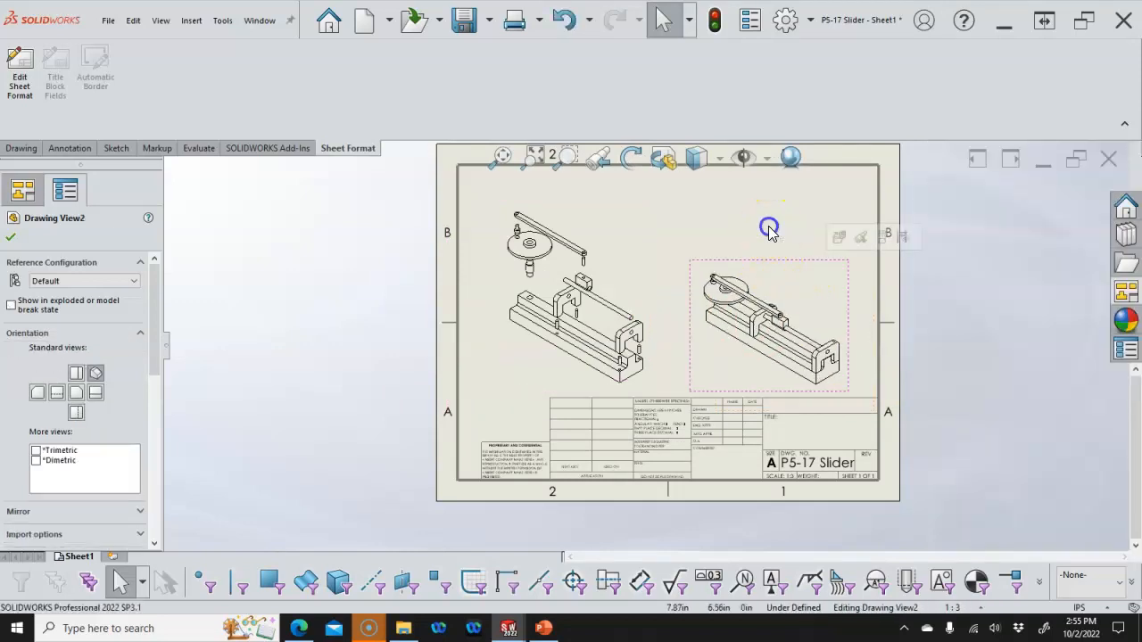
pyautogui.click(765, 229)
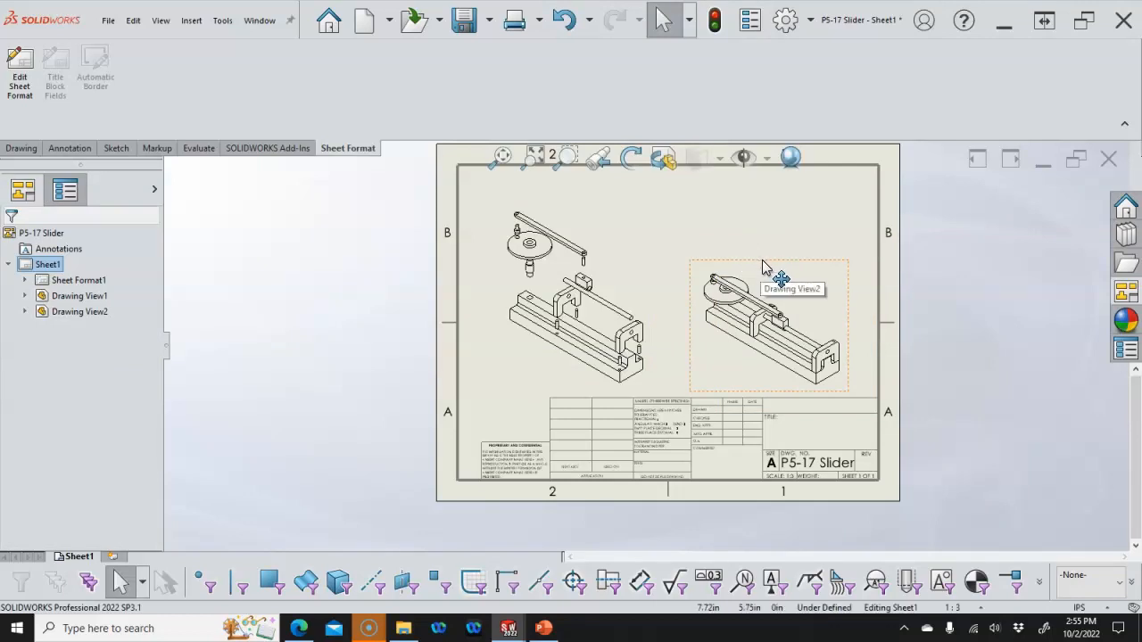
pyautogui.moveTo(765, 265); pyautogui.dragTo(774, 267)
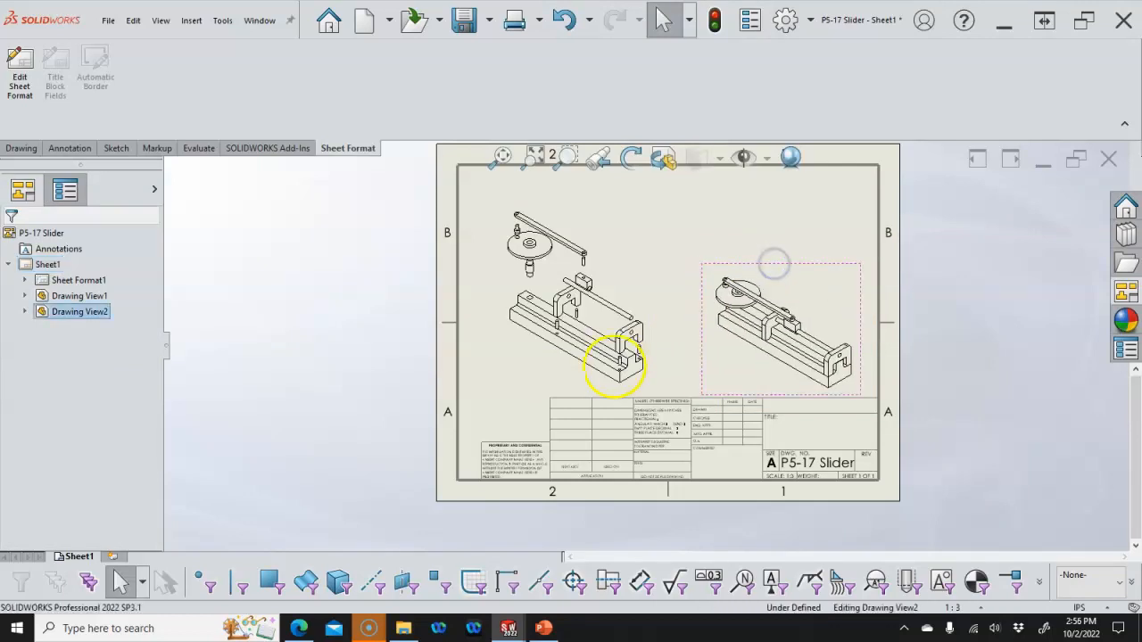
# - Insert a top-level-only bill of materials for the exploded view with the bom-standard template, placed in the sheet's upper-right corner
pyautogui.click(575, 317)
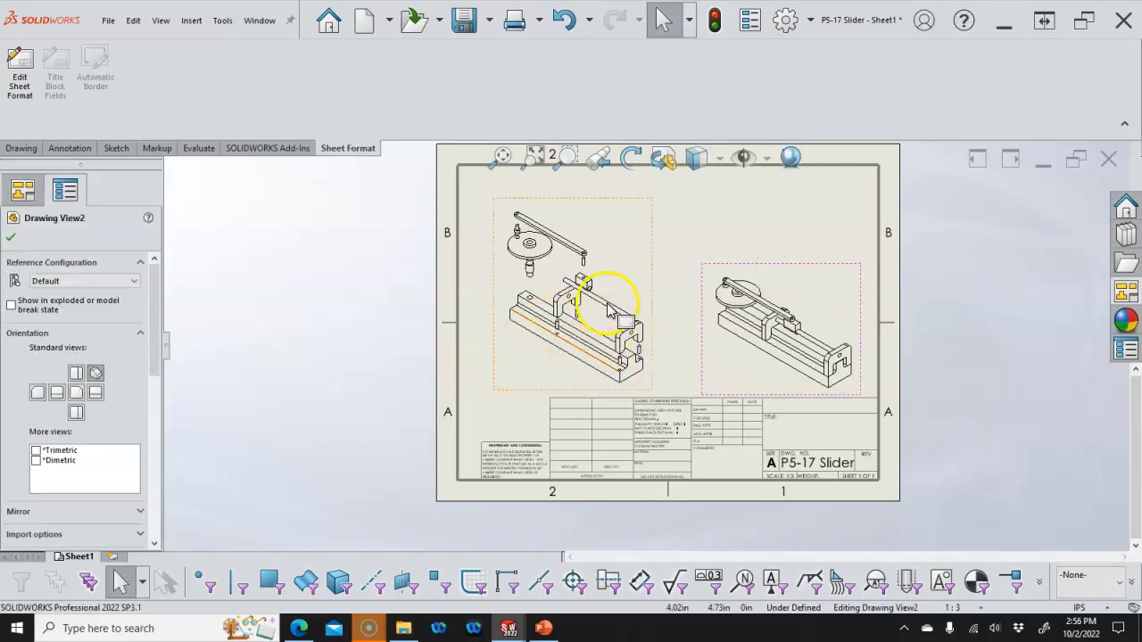
pyautogui.scroll(-2, 606, 308)
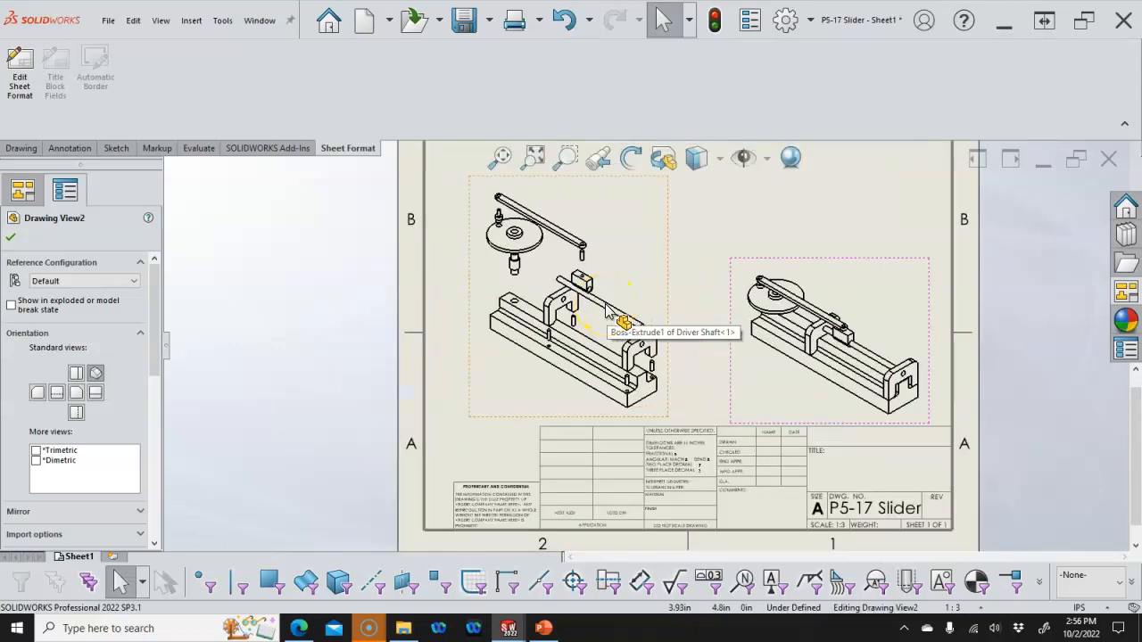
pyautogui.click(607, 328)
pyautogui.click(643, 234)
pyautogui.rightClick(643, 234)
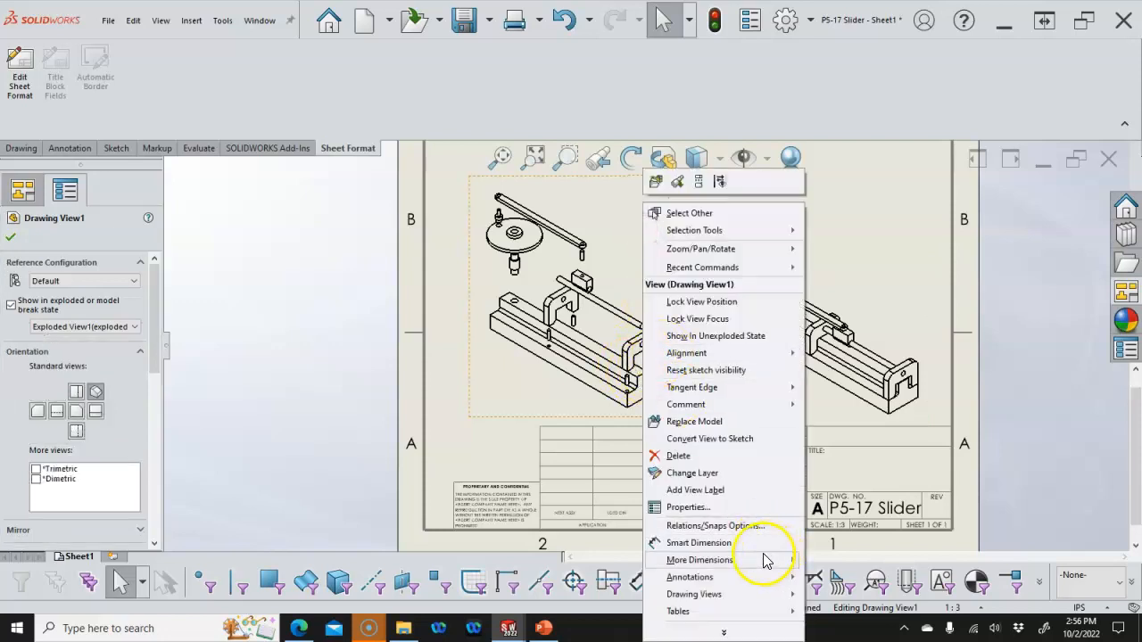
pyautogui.moveTo(733, 615)
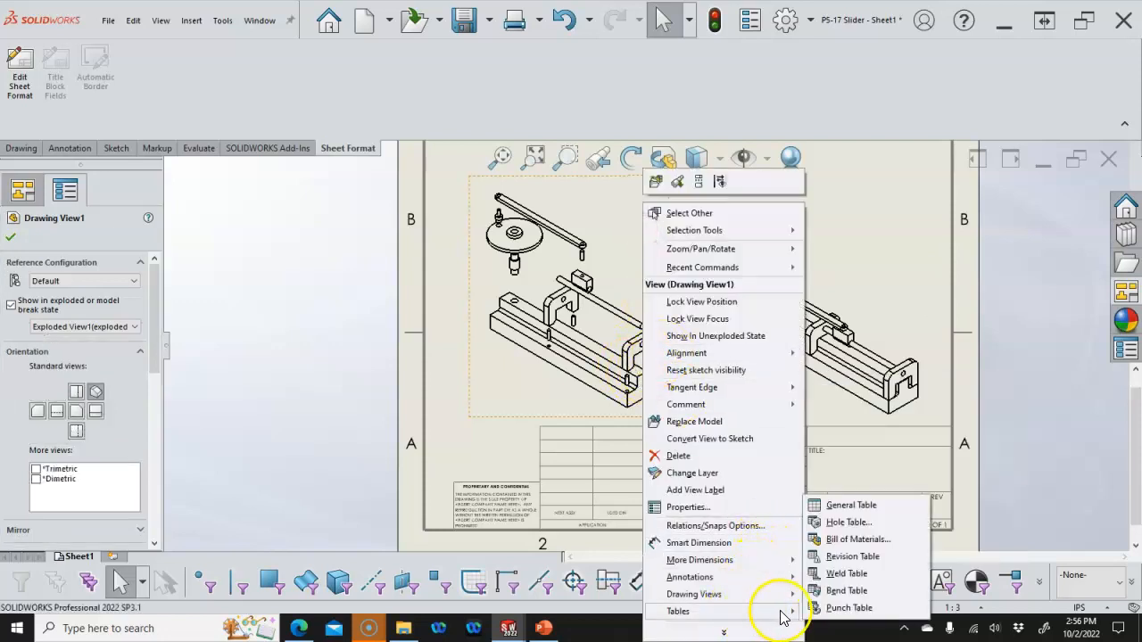
pyautogui.click(847, 541)
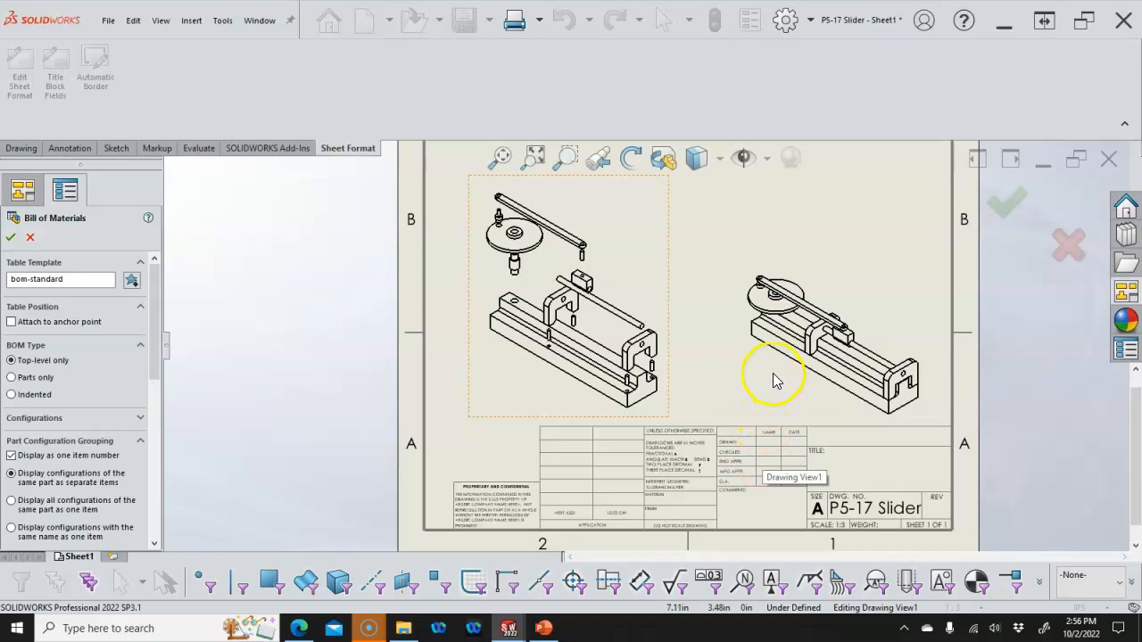
pyautogui.press('f')
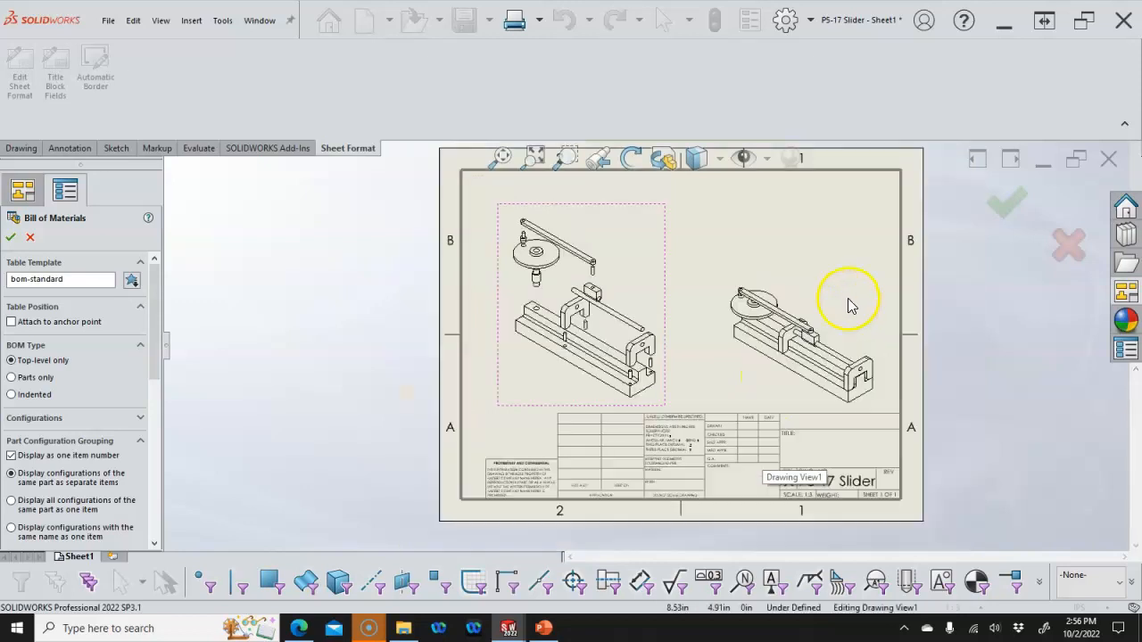
pyautogui.scroll(-1, 784, 251)
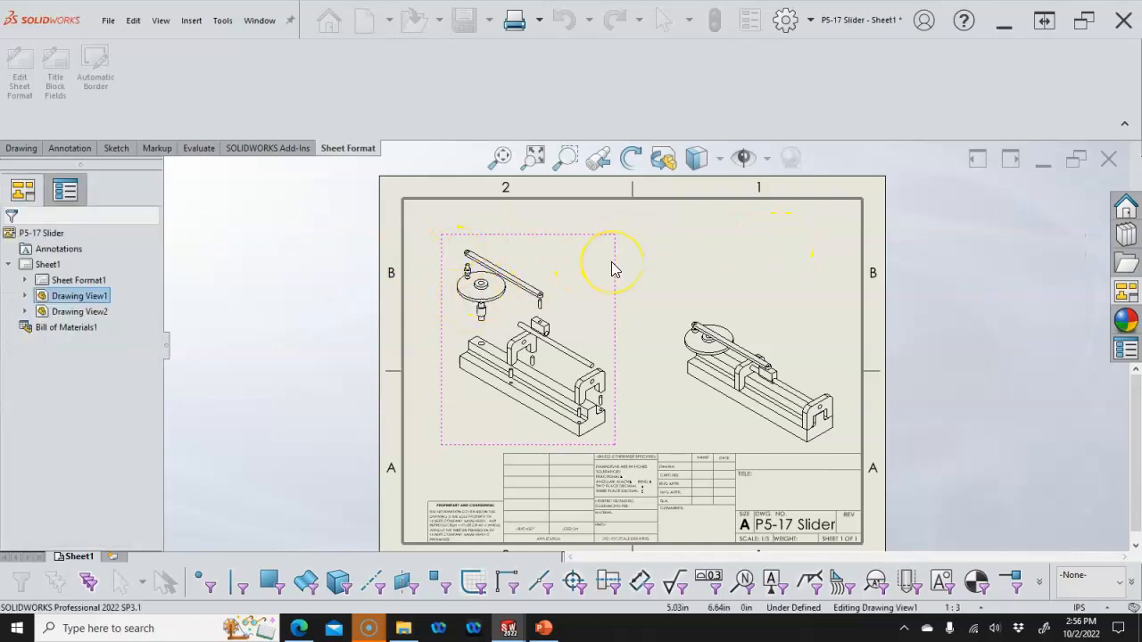
pyautogui.click(556, 208)
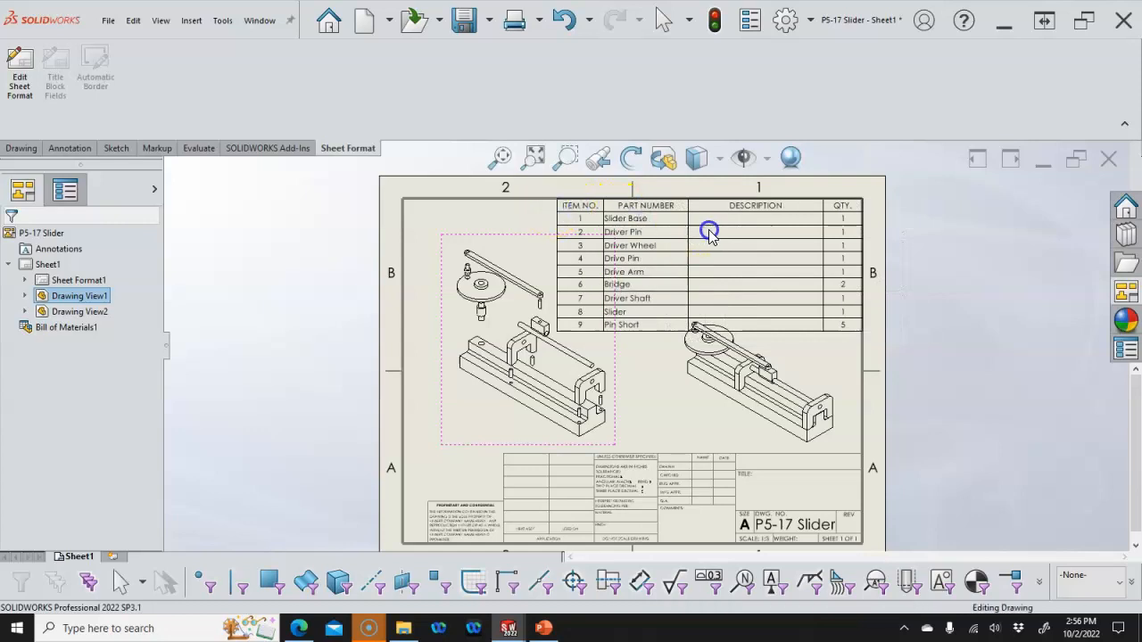
# - Delete the bill of materials' DESCRIPTION column and move the table against the upper-right corner of the sheet border
pyautogui.click(741, 212)
pyautogui.click(745, 193)
pyautogui.rightClick(745, 193)
pyautogui.press('Escape')
pyautogui.rightClick(745, 195)
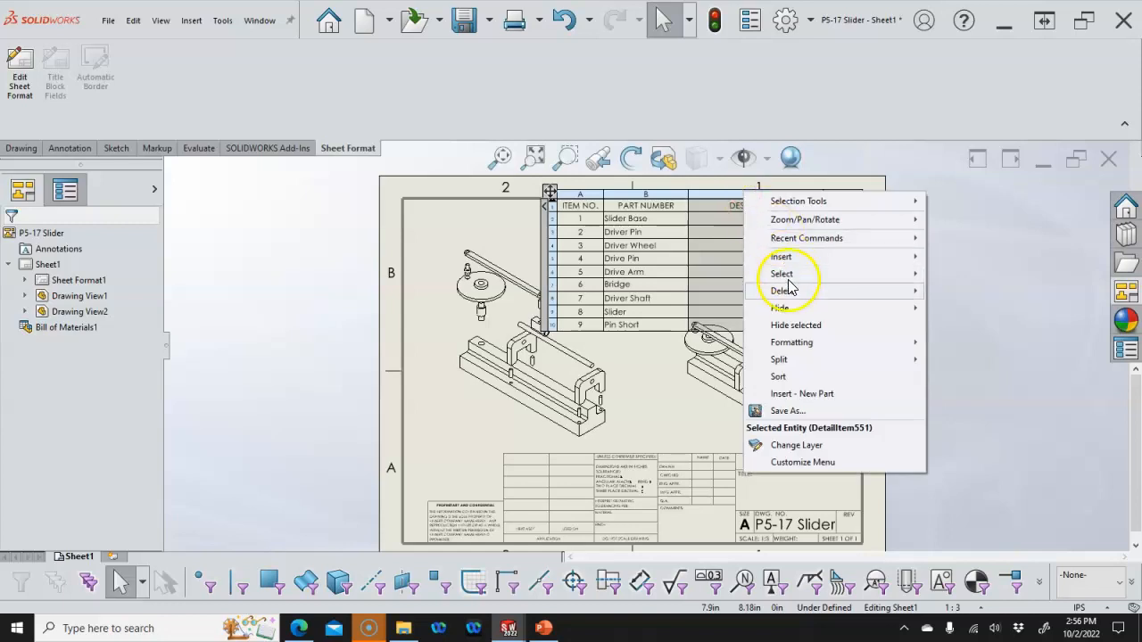
pyautogui.moveTo(829, 291)
pyautogui.click(953, 309)
pyautogui.click(549, 191)
pyautogui.moveTo(549, 191); pyautogui.dragTo(681, 194)
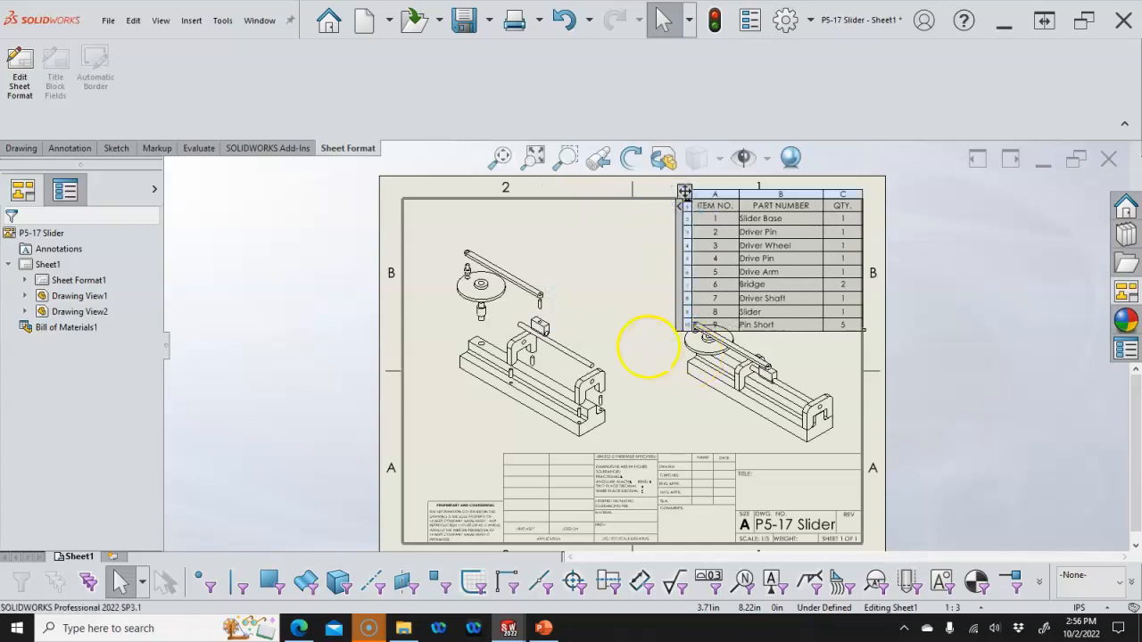
# - Move the unexploded isometric view to the left, between the bill of materials and the title block
pyautogui.click(843, 332)
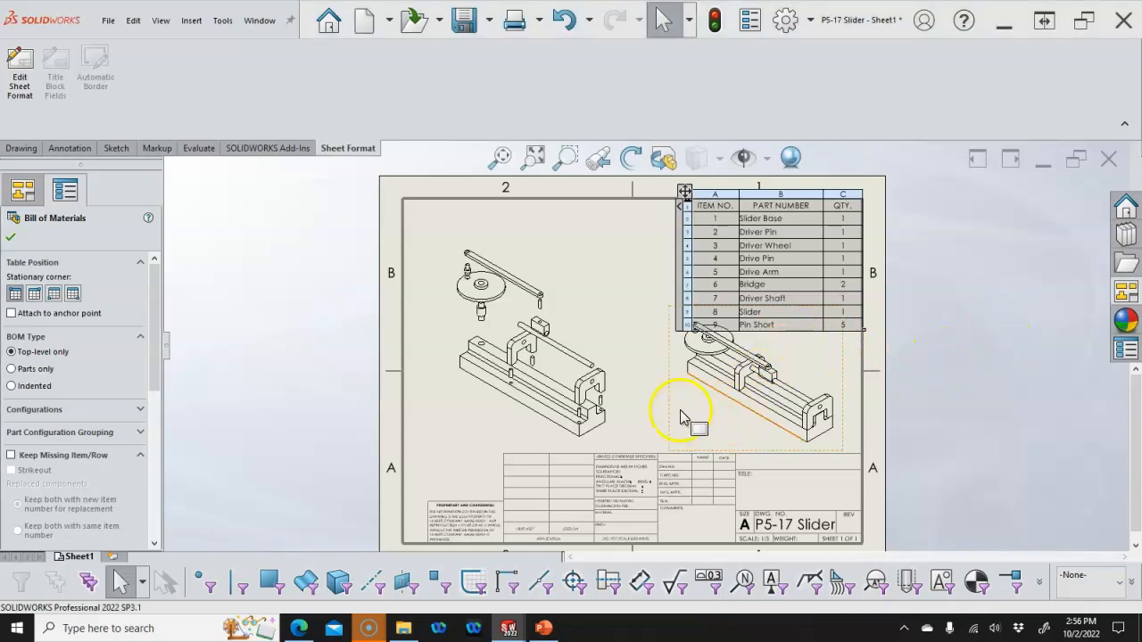
pyautogui.moveTo(673, 421); pyautogui.dragTo(632, 430)
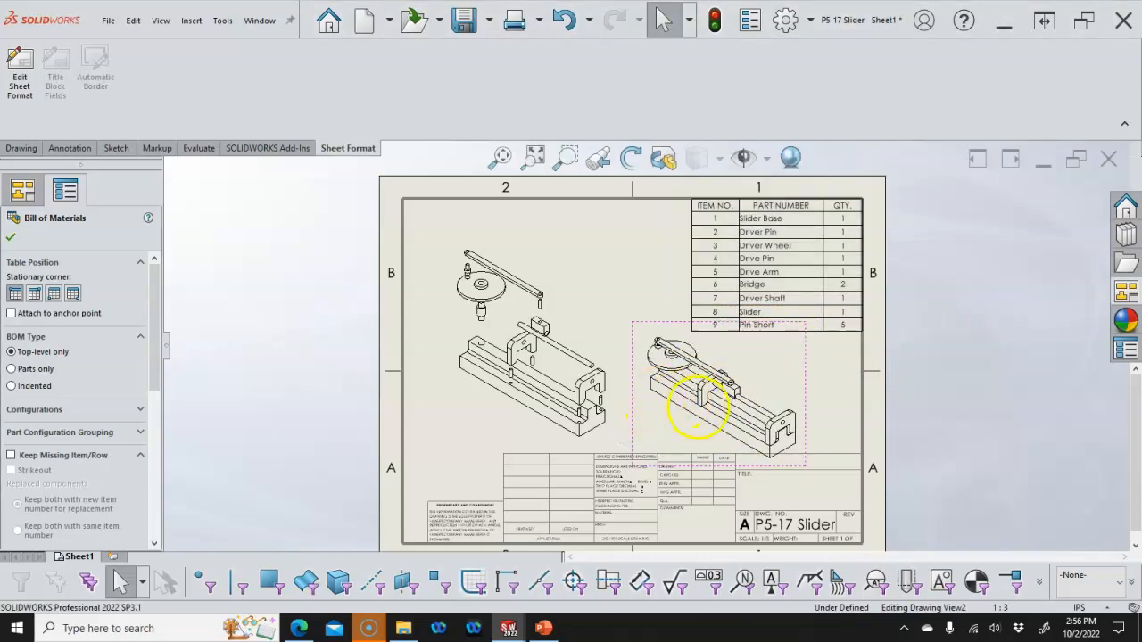
pyautogui.click(698, 406)
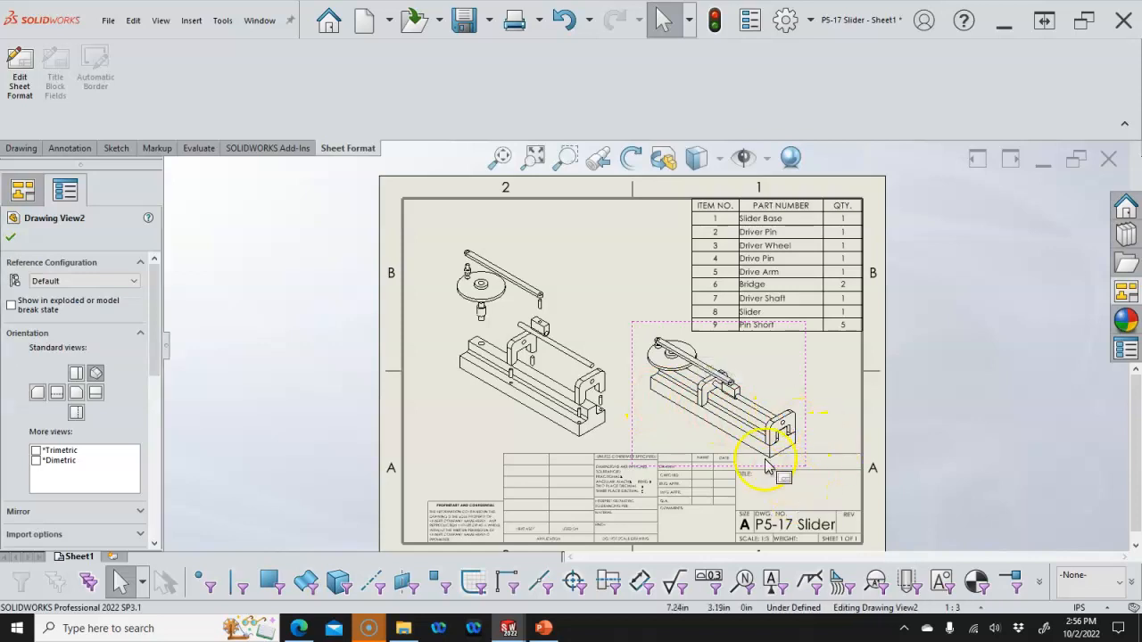
pyautogui.moveTo(635, 411); pyautogui.dragTo(623, 397)
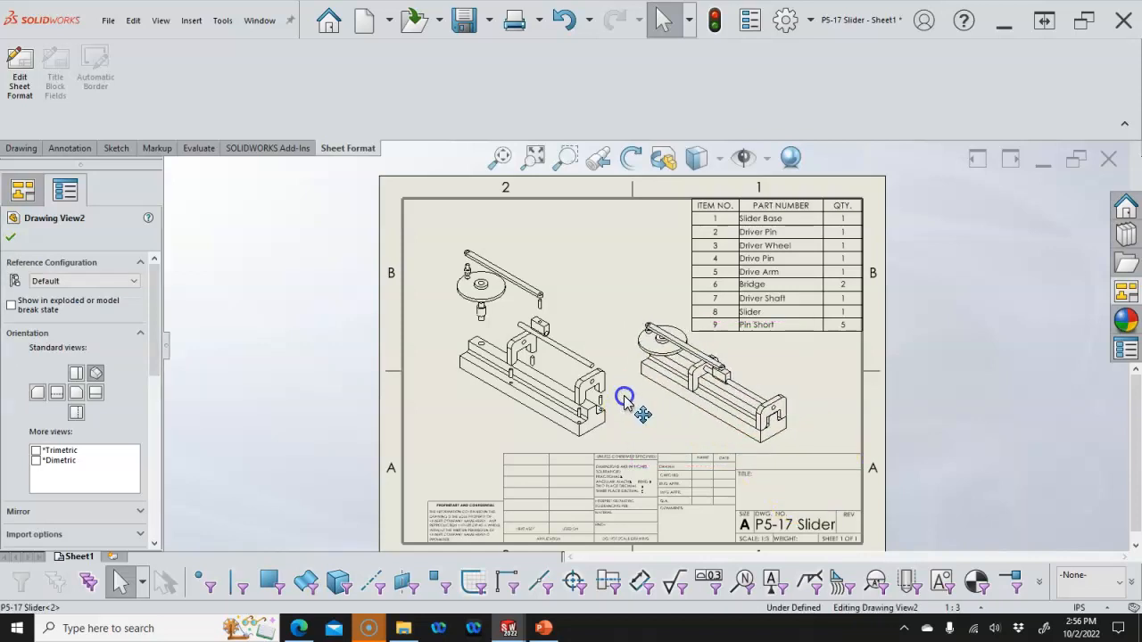
# - Try to apply the my a - landscape sheet format to Sheet1 in its sheet properties
pyautogui.click(455, 471)
pyautogui.rightClick(455, 471)
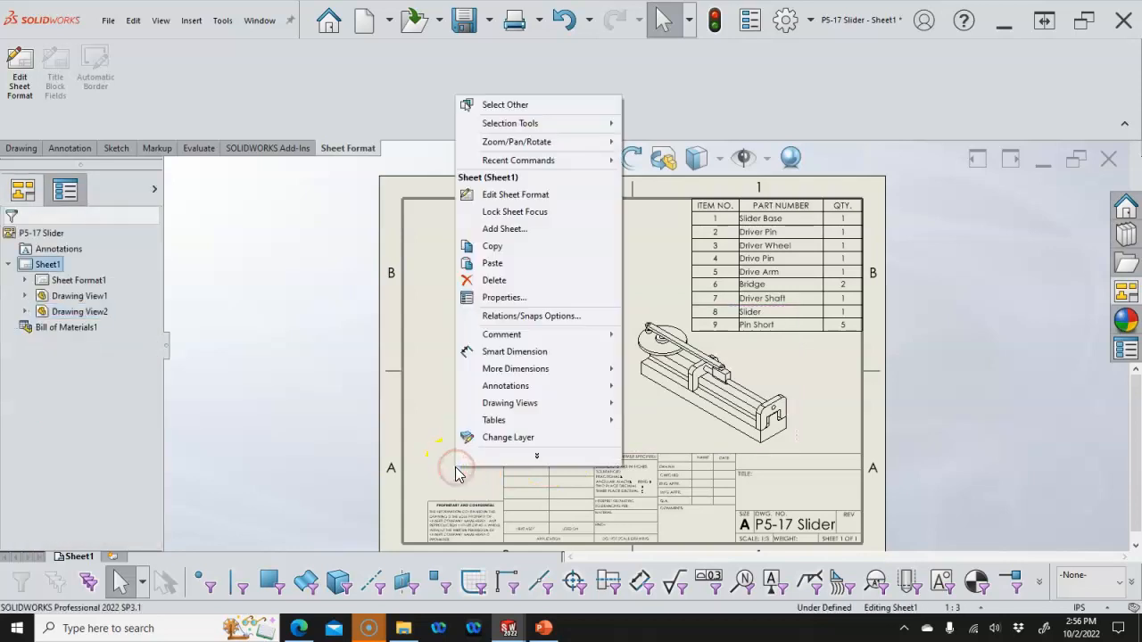
pyautogui.click(499, 301)
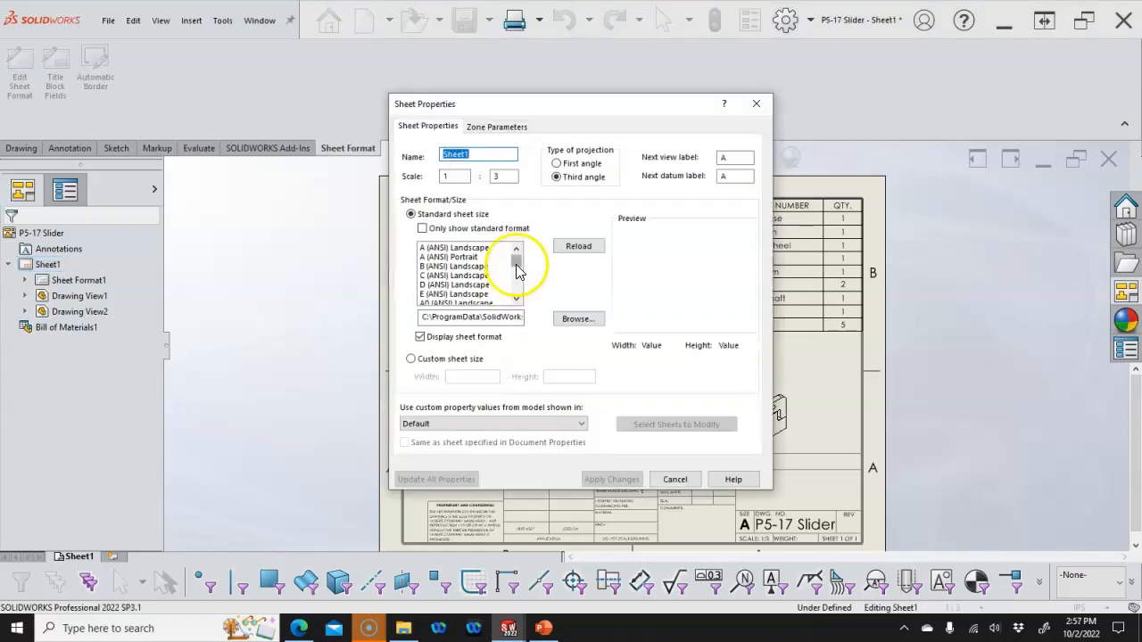
pyautogui.moveTo(517, 261); pyautogui.dragTo(519, 299)
pyautogui.click(464, 285)
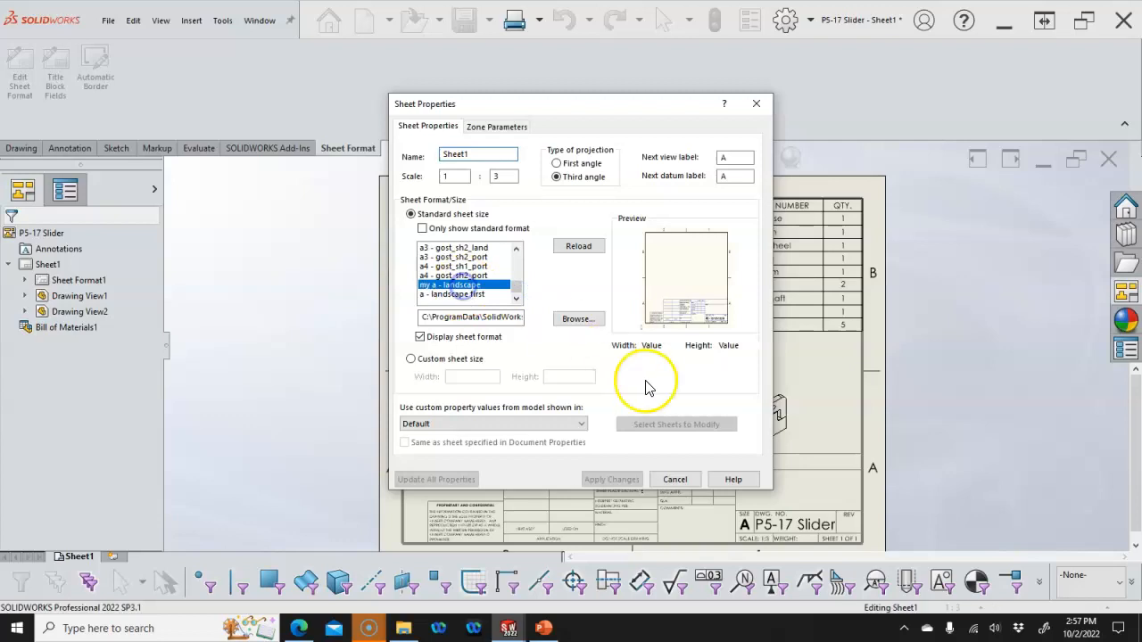
pyautogui.click(612, 480)
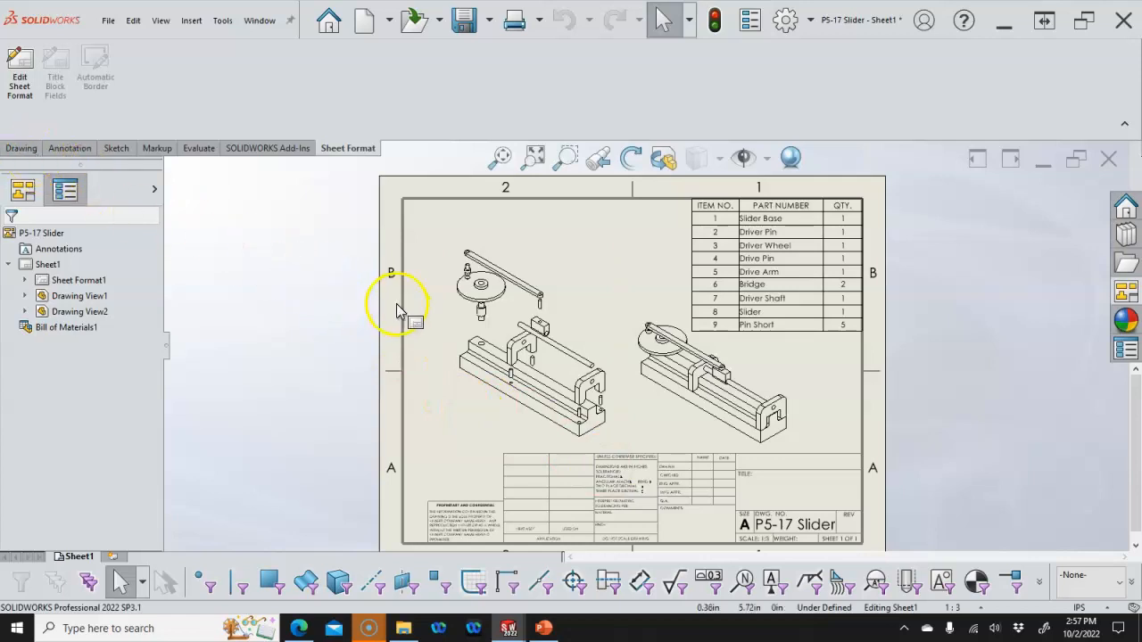
# - Open Sheet1's sheet properties and browse for a sheet format file
pyautogui.click(468, 474)
pyautogui.rightClick(467, 473)
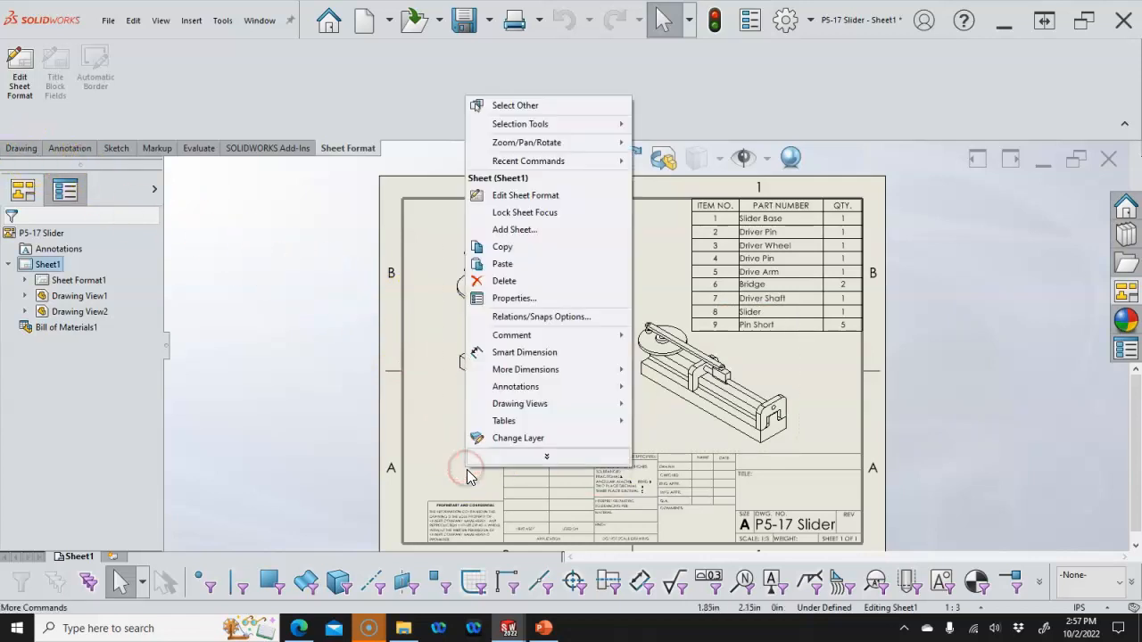
pyautogui.click(515, 302)
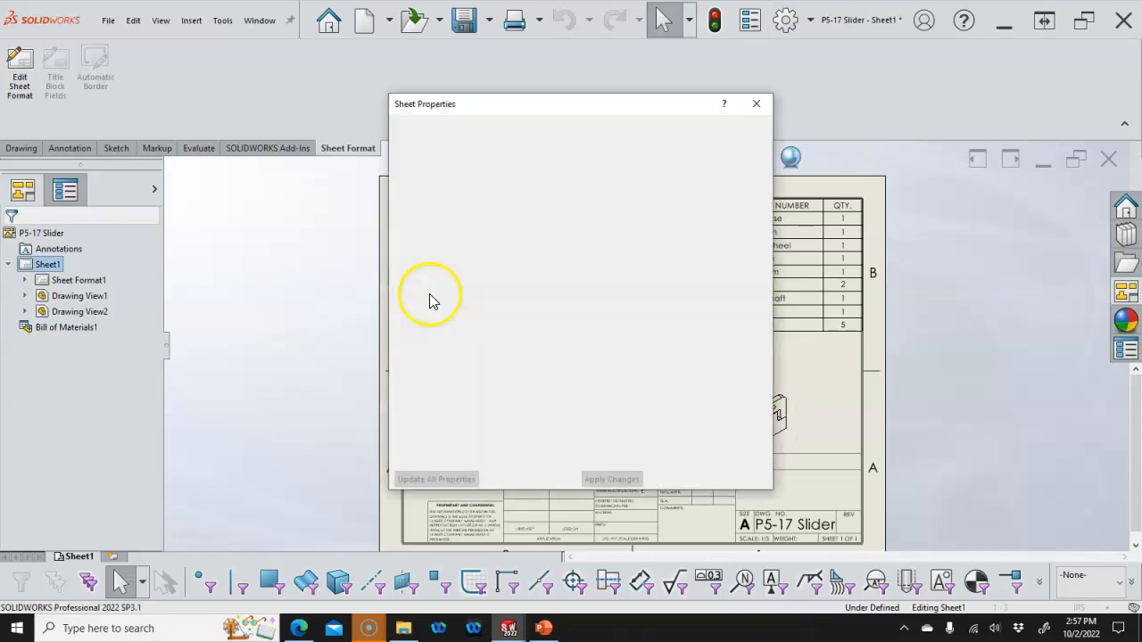
pyautogui.scroll(-1, 437, 284)
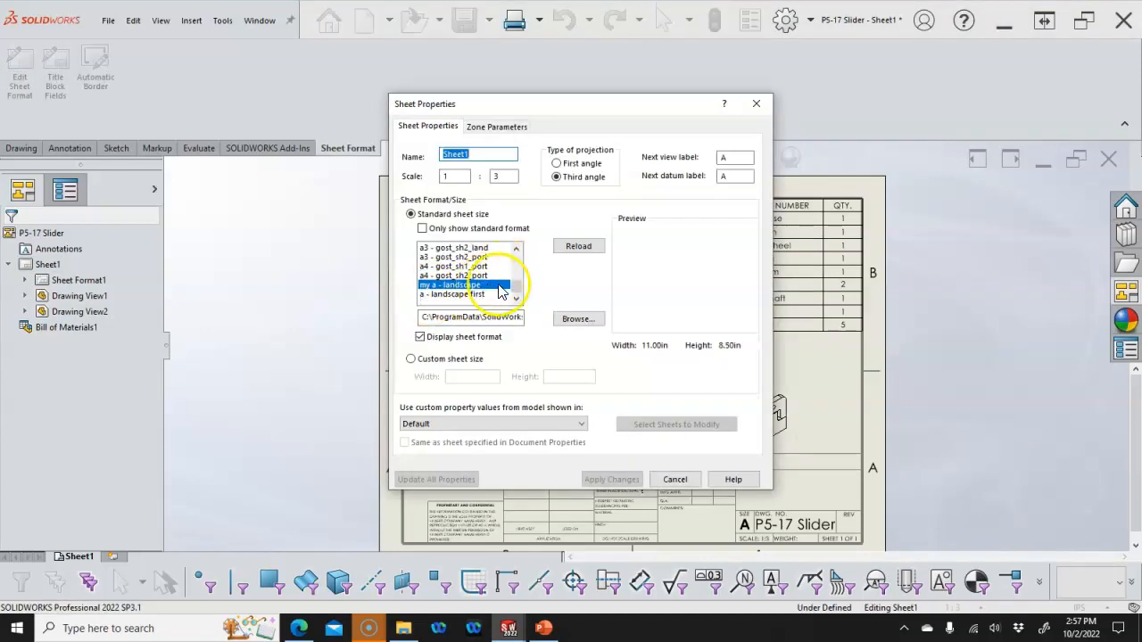
pyautogui.moveTo(516, 289); pyautogui.dragTo(518, 263)
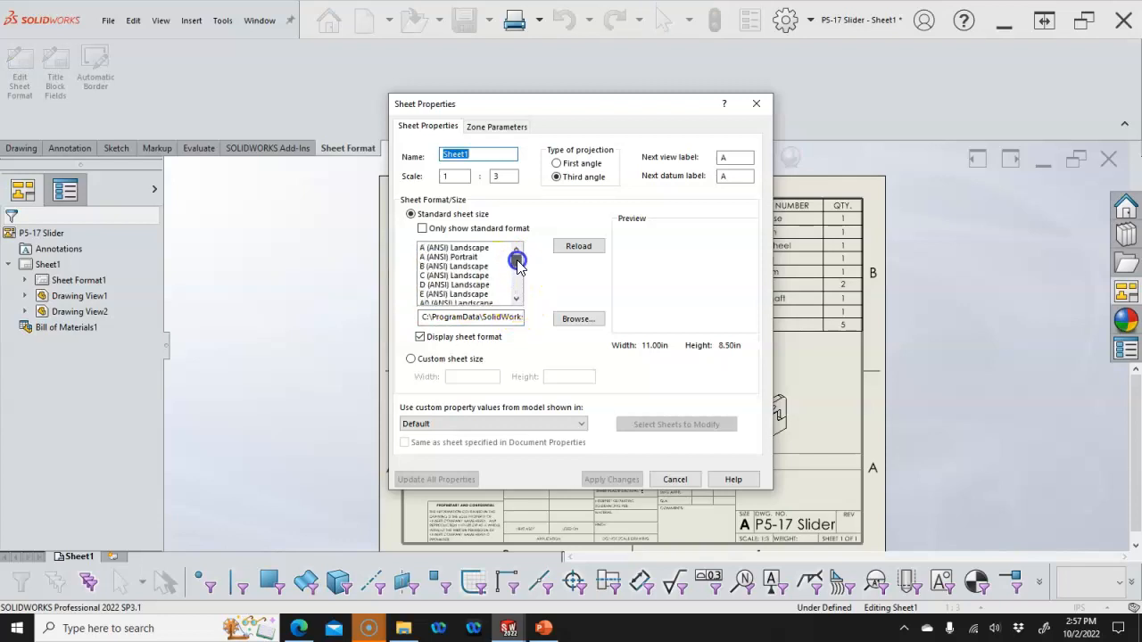
pyautogui.click(578, 321)
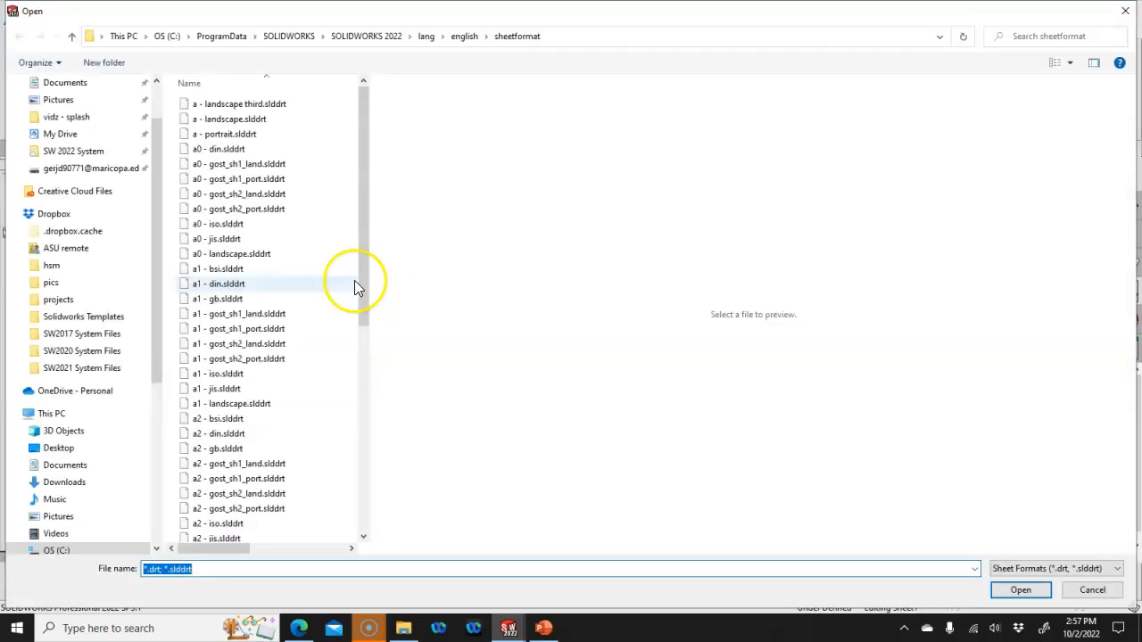
# - Try to load the a - landscape third.slddrt sheet format from My Drive's SW 2022 System > 2022 Templates folder
pyautogui.click(60, 134)
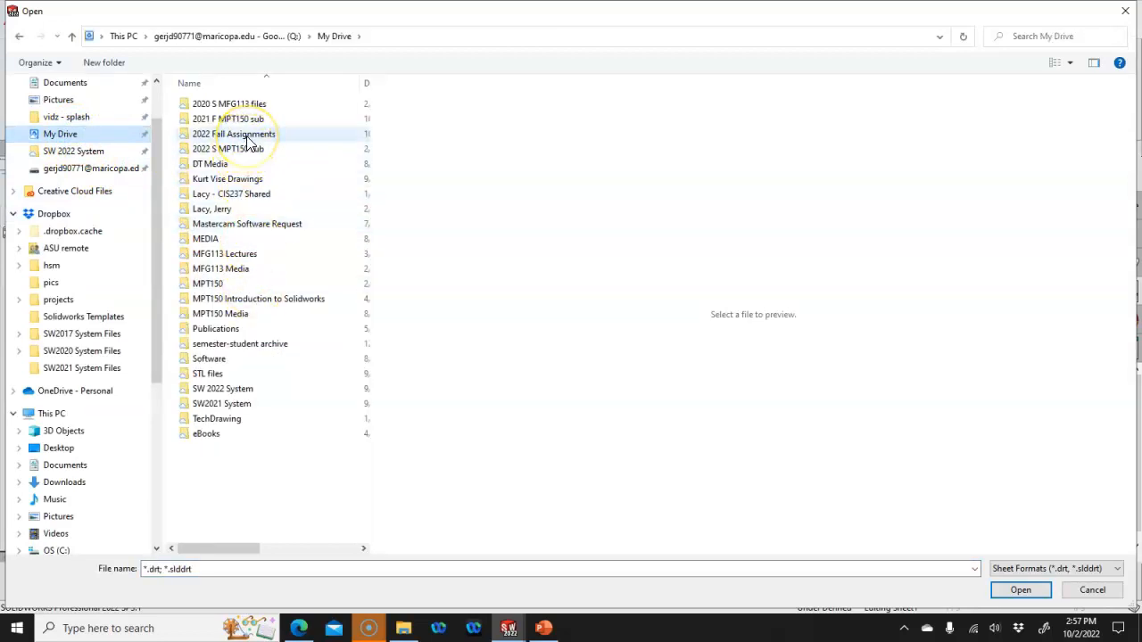
pyautogui.doubleClick(246, 136)
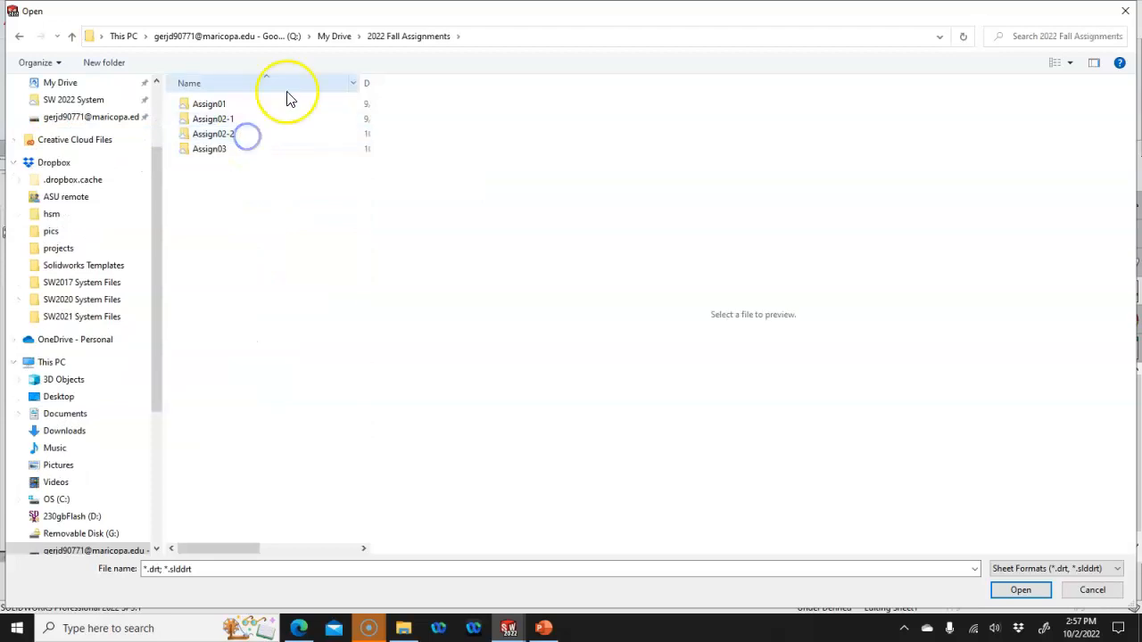
pyautogui.click(335, 35)
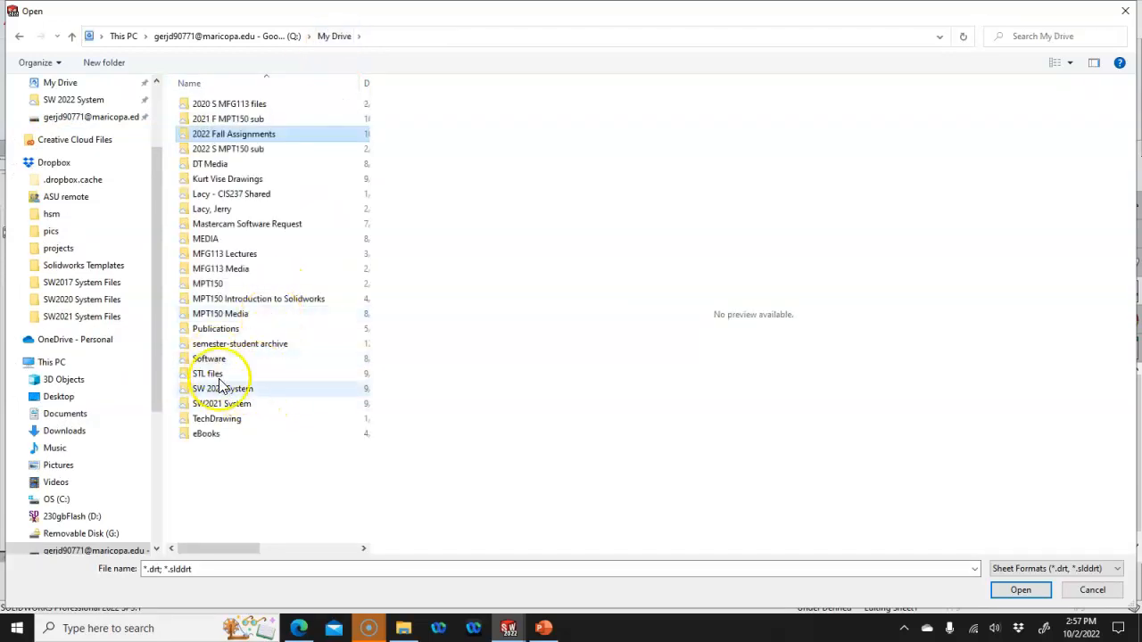
pyautogui.click(229, 392)
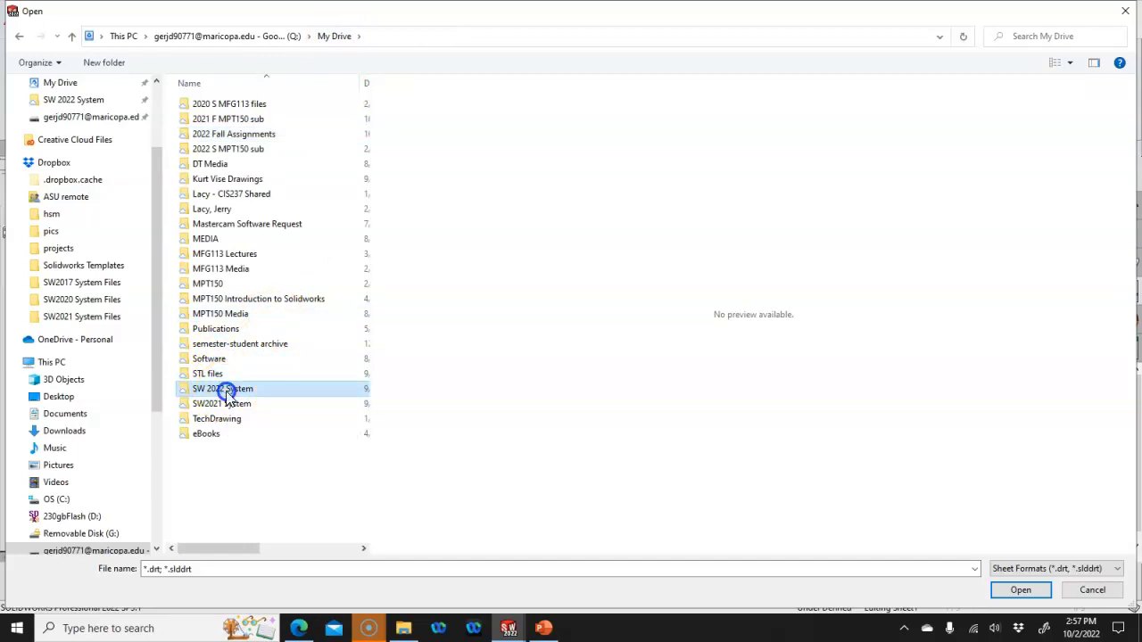
pyautogui.doubleClick(226, 393)
pyautogui.click(230, 110)
pyautogui.doubleClick(230, 111)
pyautogui.click(239, 118)
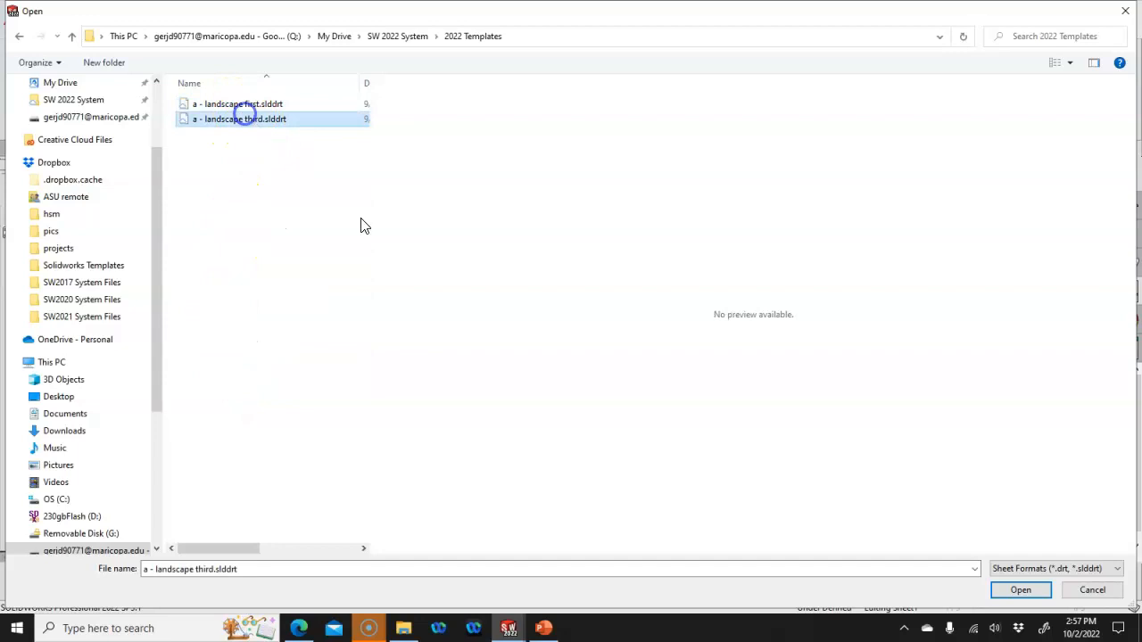
pyautogui.click(1025, 592)
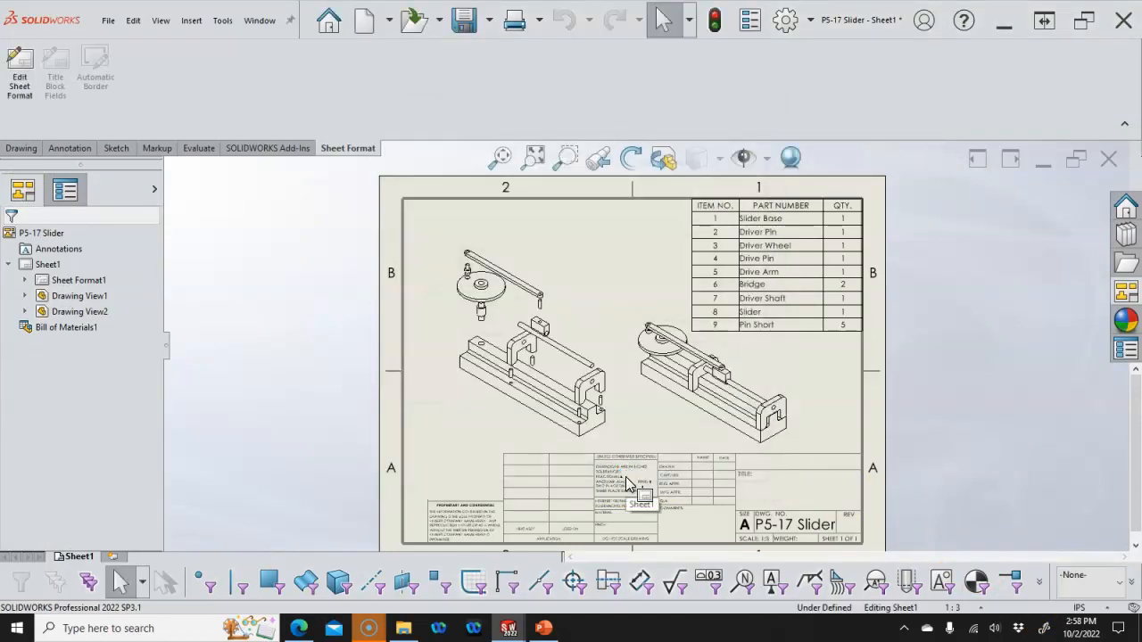
# - Auto-balloon the exploded view with circular balloons laid out in one column along the view's left side
pyautogui.click(170, 506)
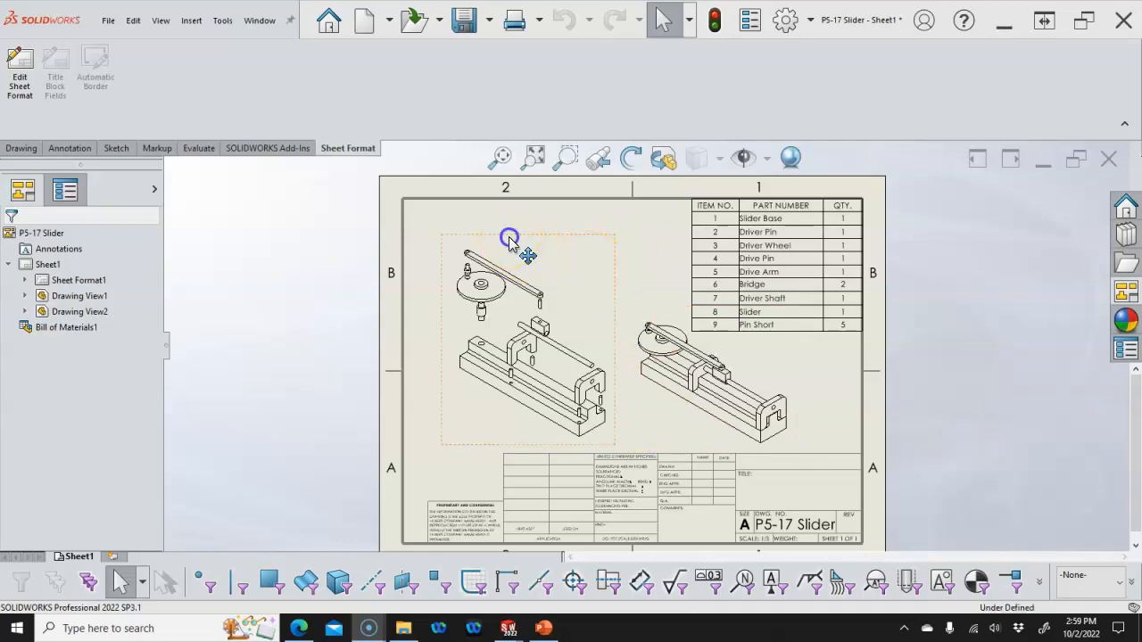
pyautogui.moveTo(510, 242); pyautogui.dragTo(269, 190)
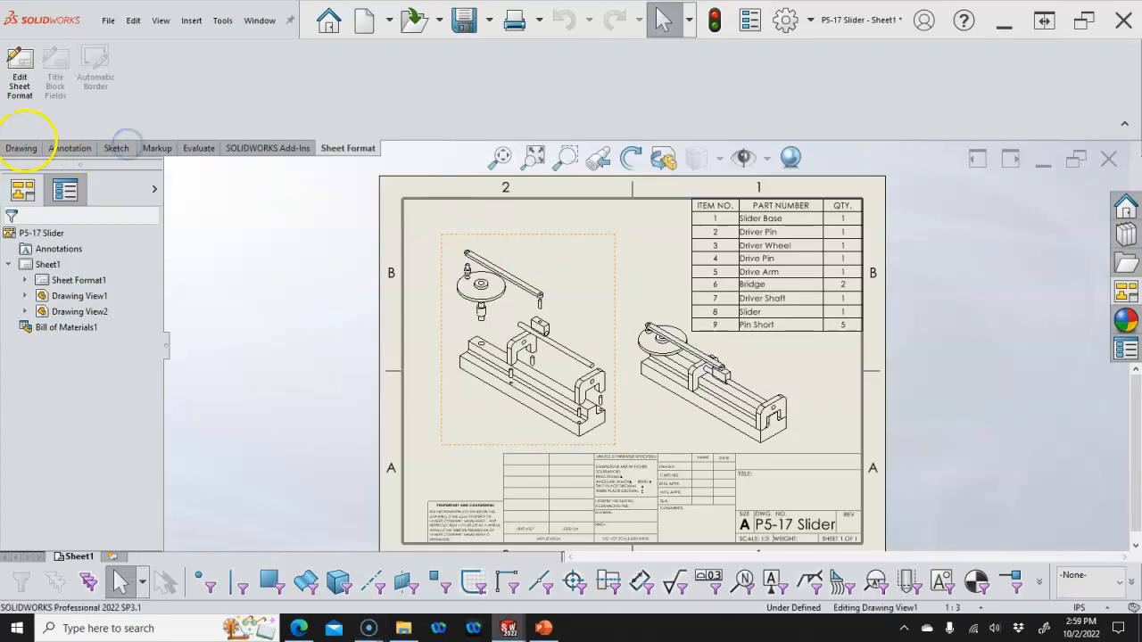
pyautogui.click(72, 149)
pyautogui.click(311, 101)
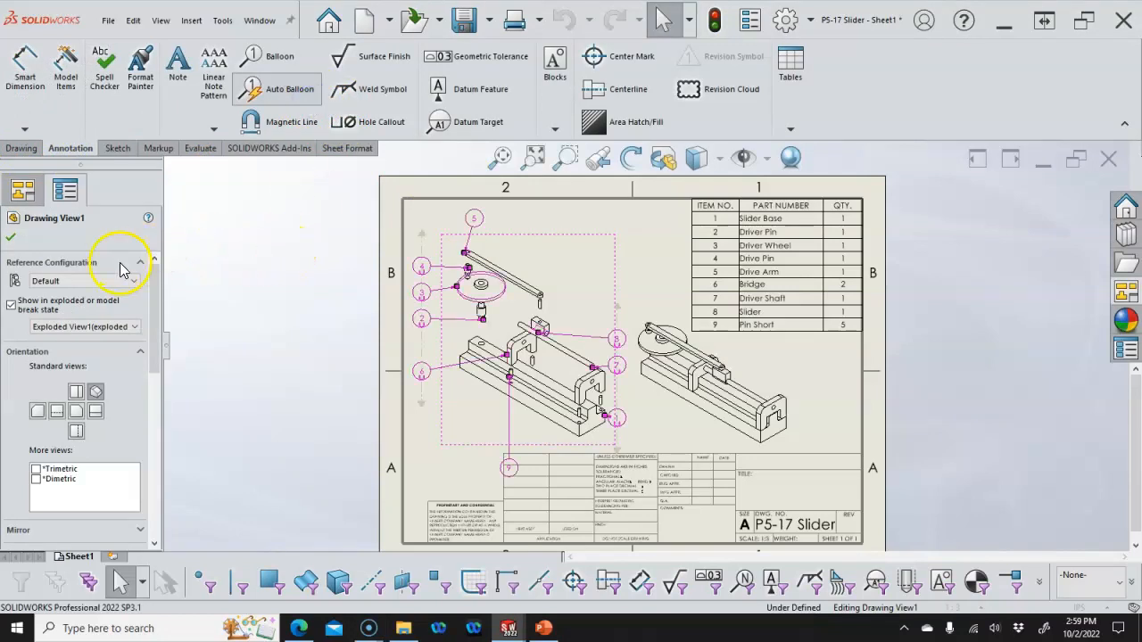
pyautogui.moveTo(157, 339); pyautogui.dragTo(153, 389)
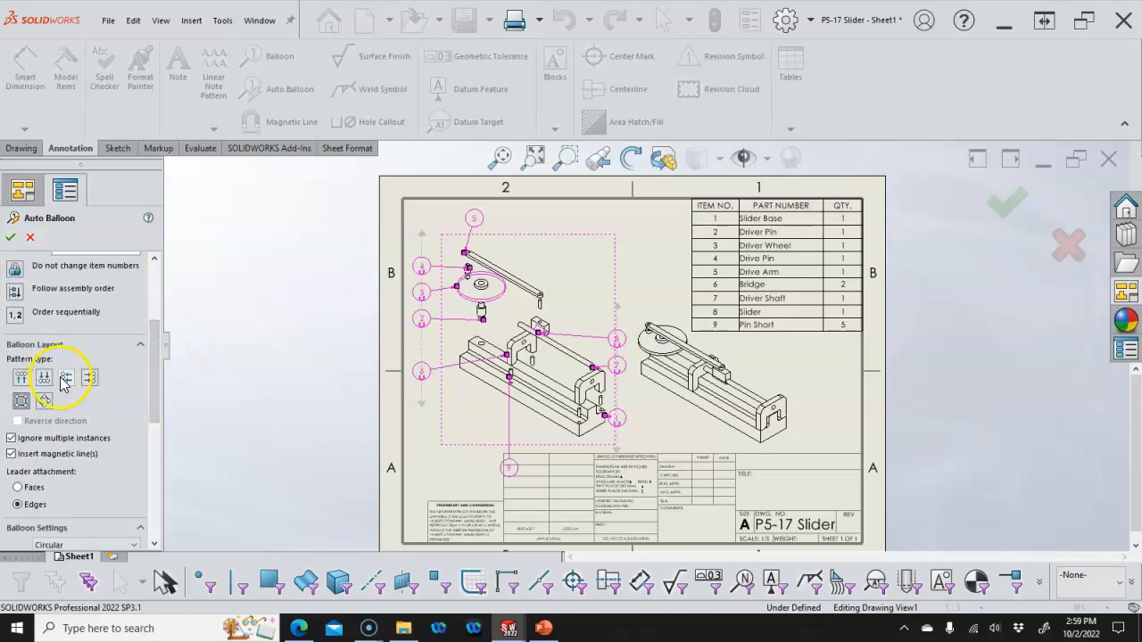
pyautogui.click(65, 379)
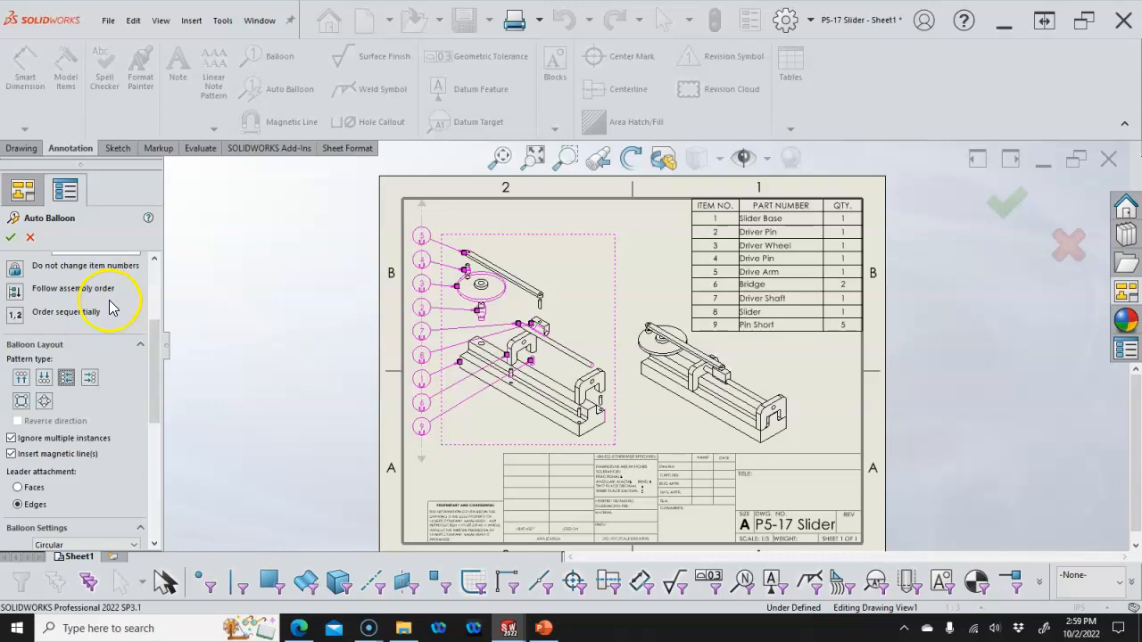
pyautogui.click(12, 239)
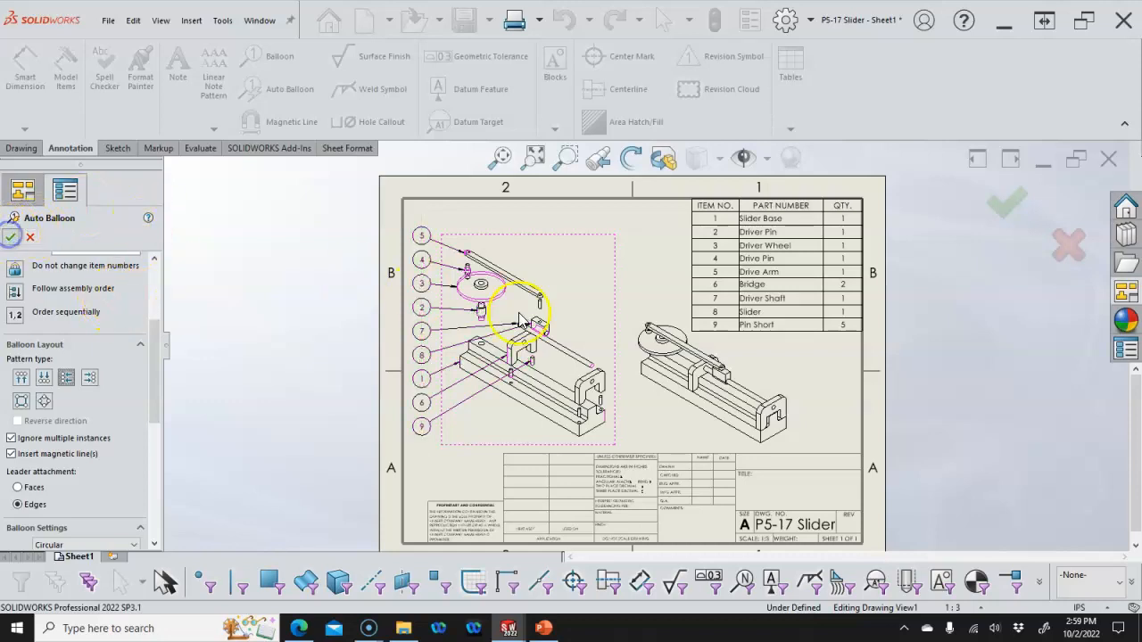
# - Reattach balloon 9's leader to the short pin in front of the left bridge in the exploded view
pyautogui.scroll(2, 538, 321)
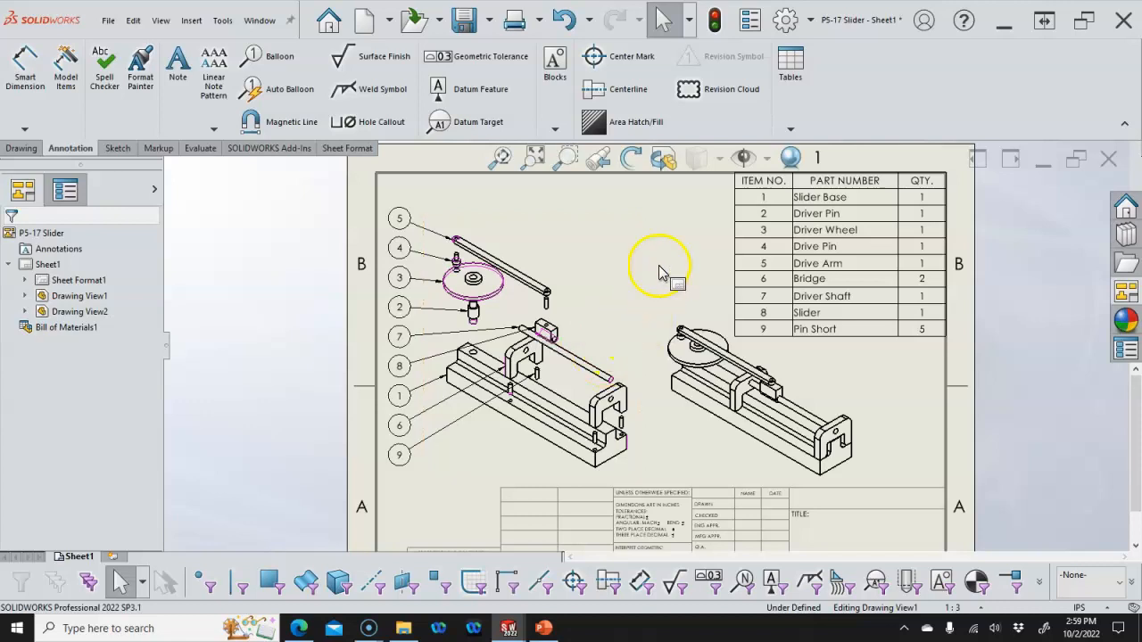
pyautogui.scroll(3, 500, 401)
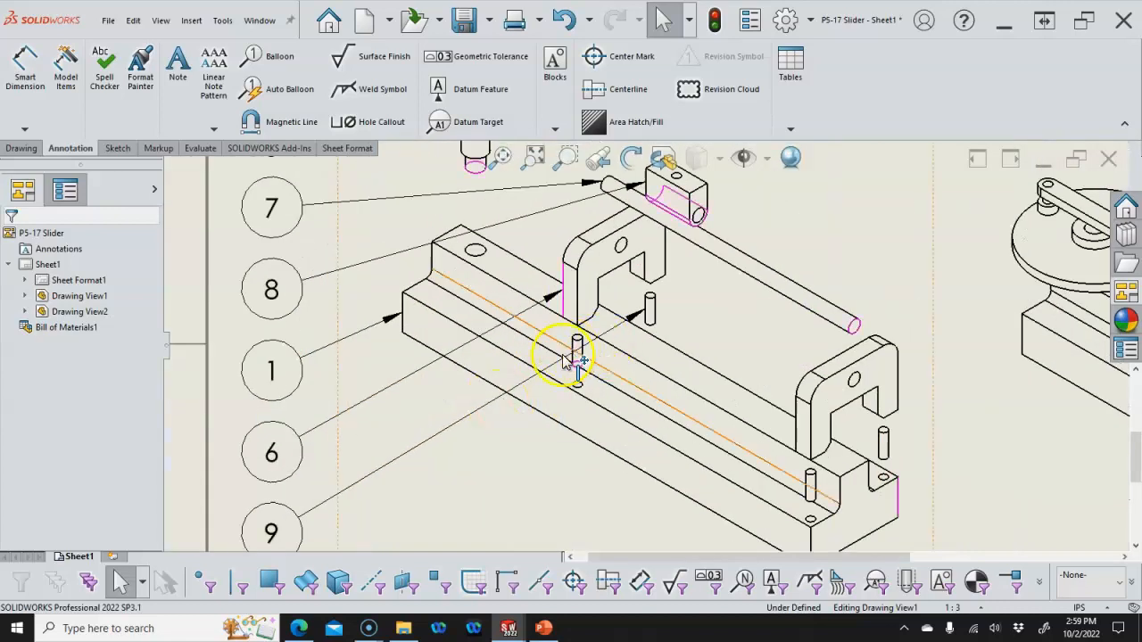
pyautogui.click(632, 317)
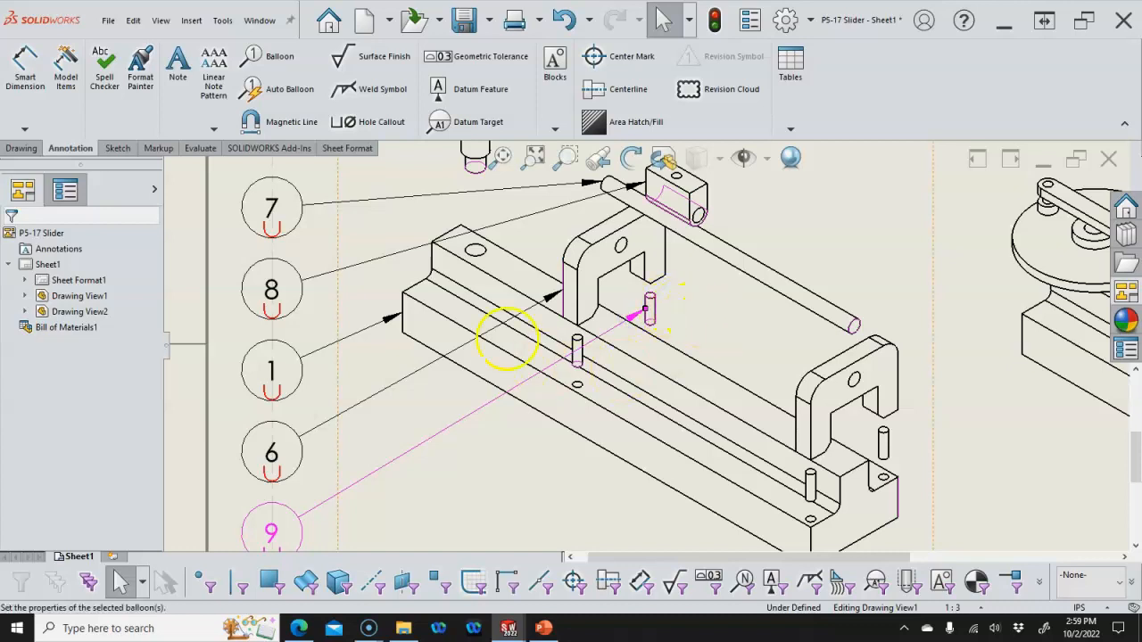
pyautogui.moveTo(649, 313); pyautogui.dragTo(573, 350)
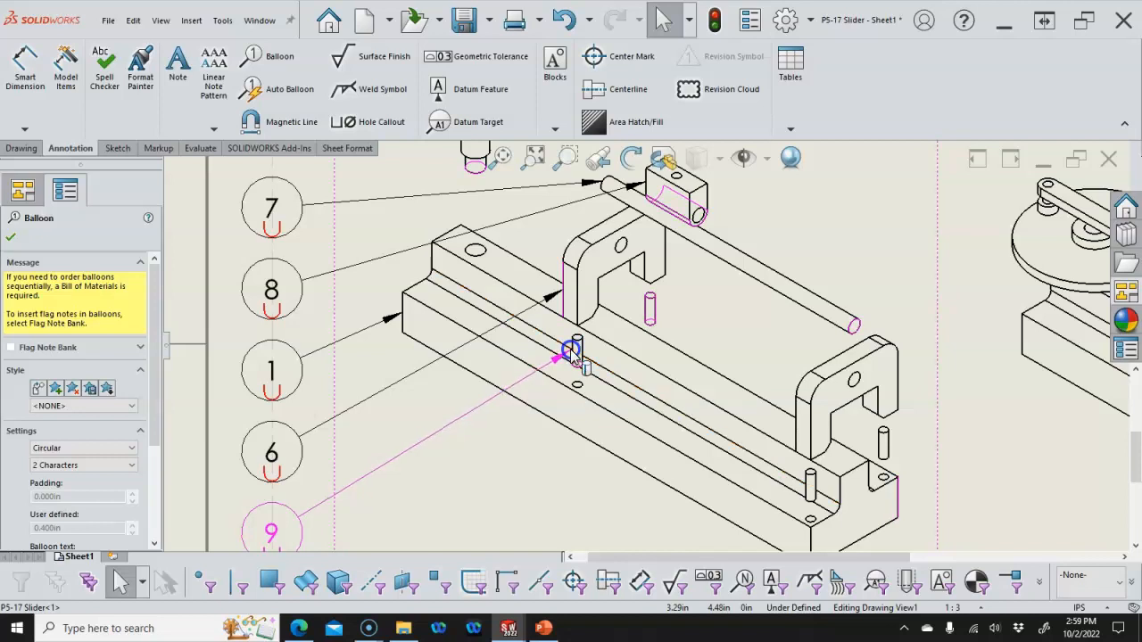
pyautogui.click(731, 295)
pyautogui.click(806, 239)
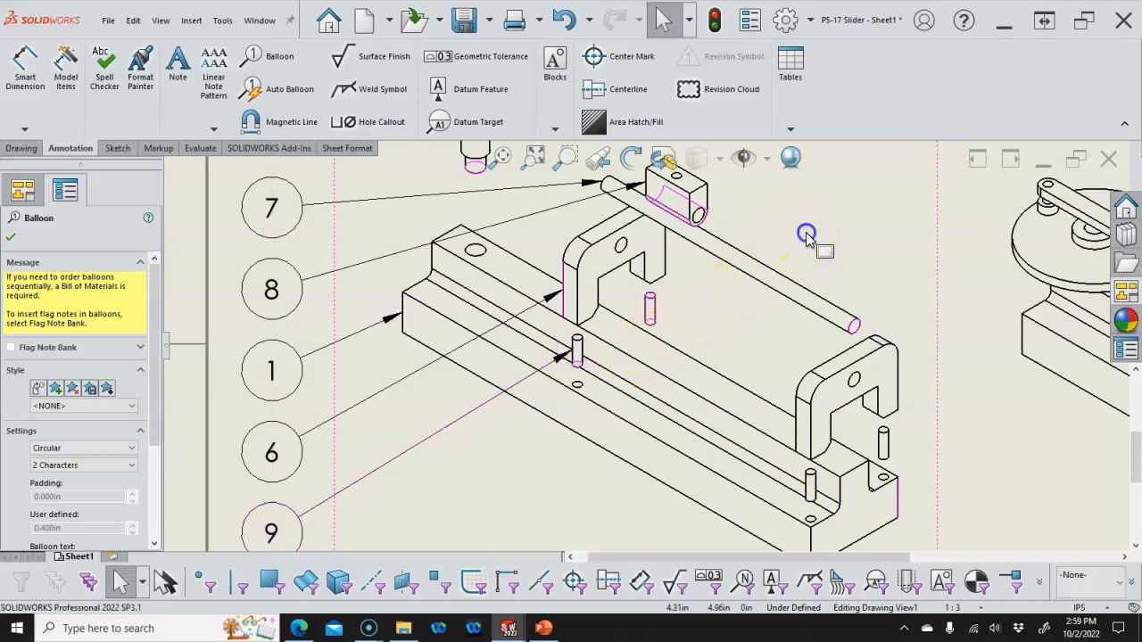
pyautogui.press('f')
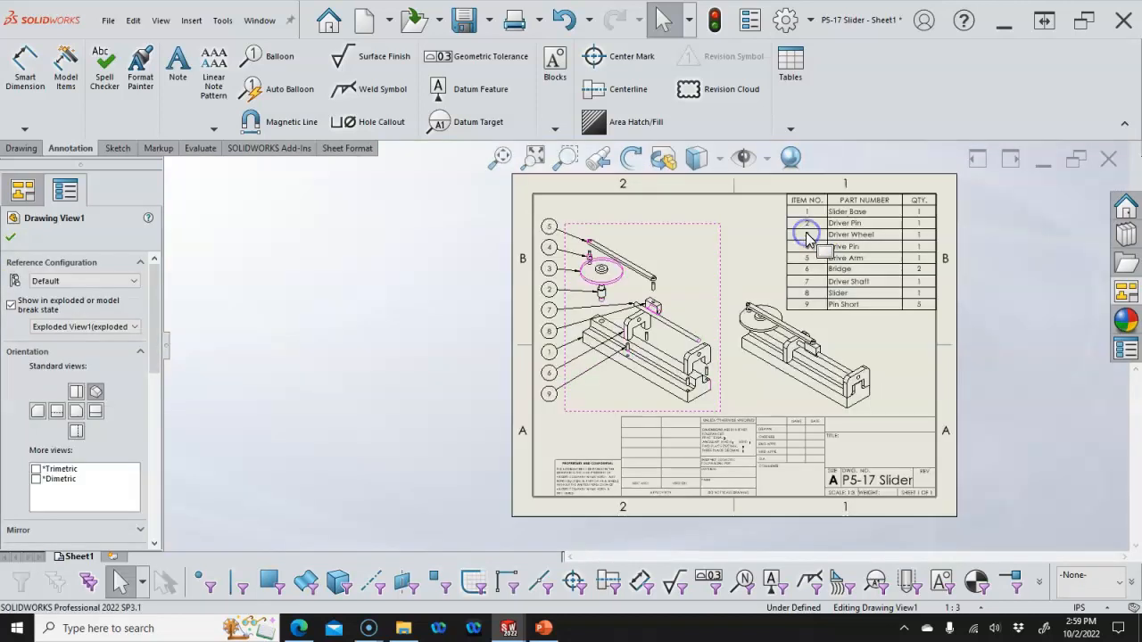
pyautogui.scroll(-3, 790, 317)
pyautogui.click(491, 309)
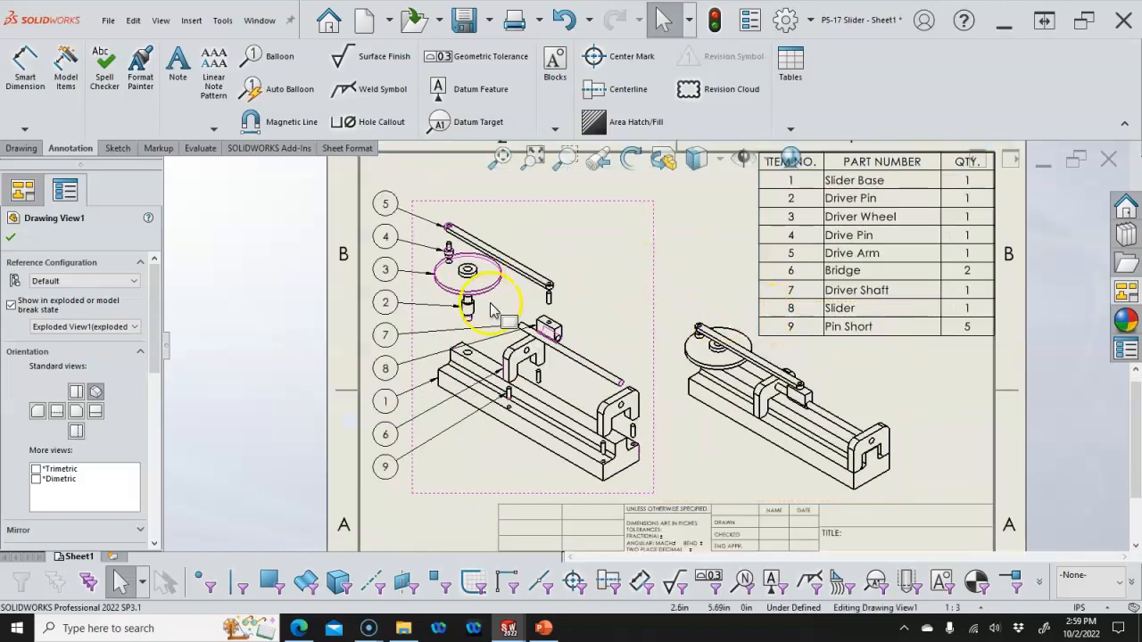
pyautogui.click(12, 237)
# - Save the drawing as P5-17 Slider.SLDDRW in the Assign03 folder
pyautogui.click(464, 22)
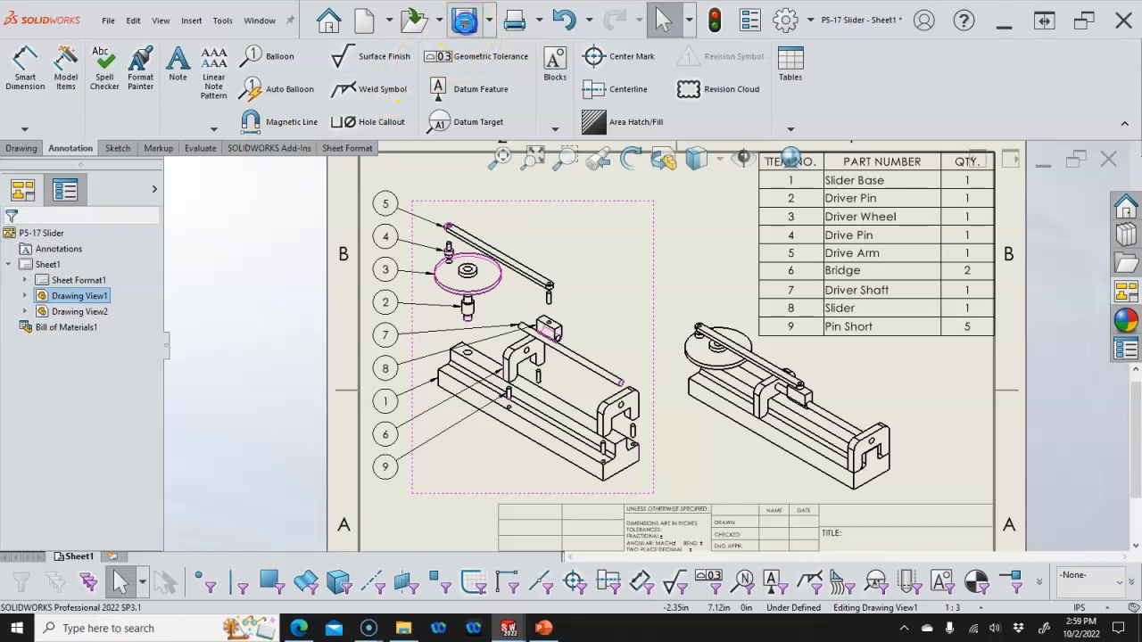
pyautogui.click(470, 195)
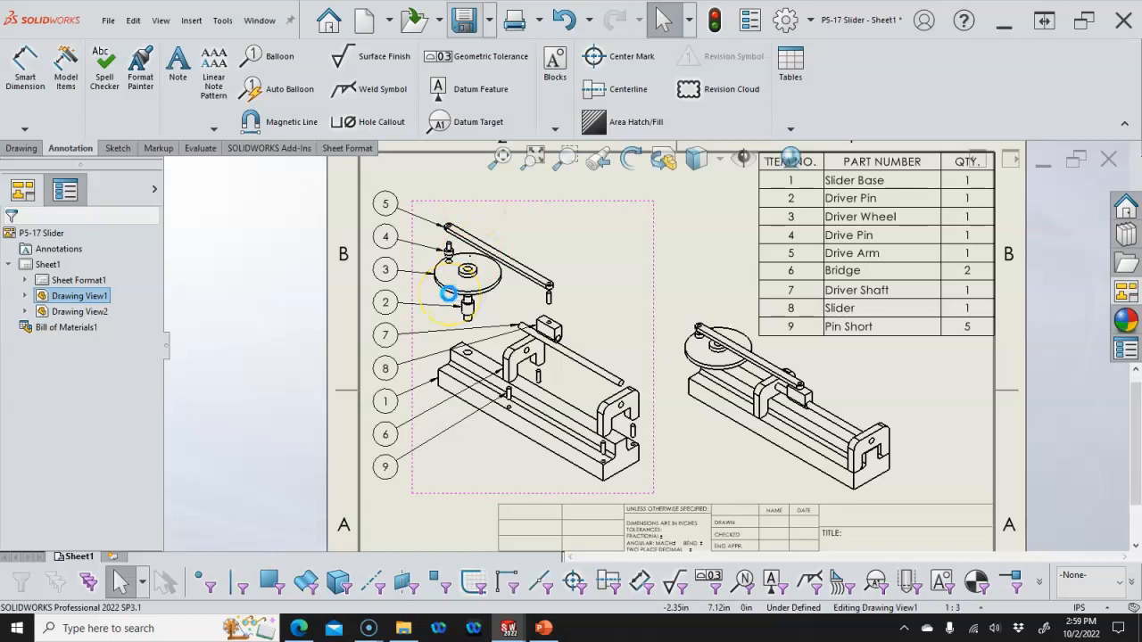
pyautogui.hotkey('ctrl', 's')
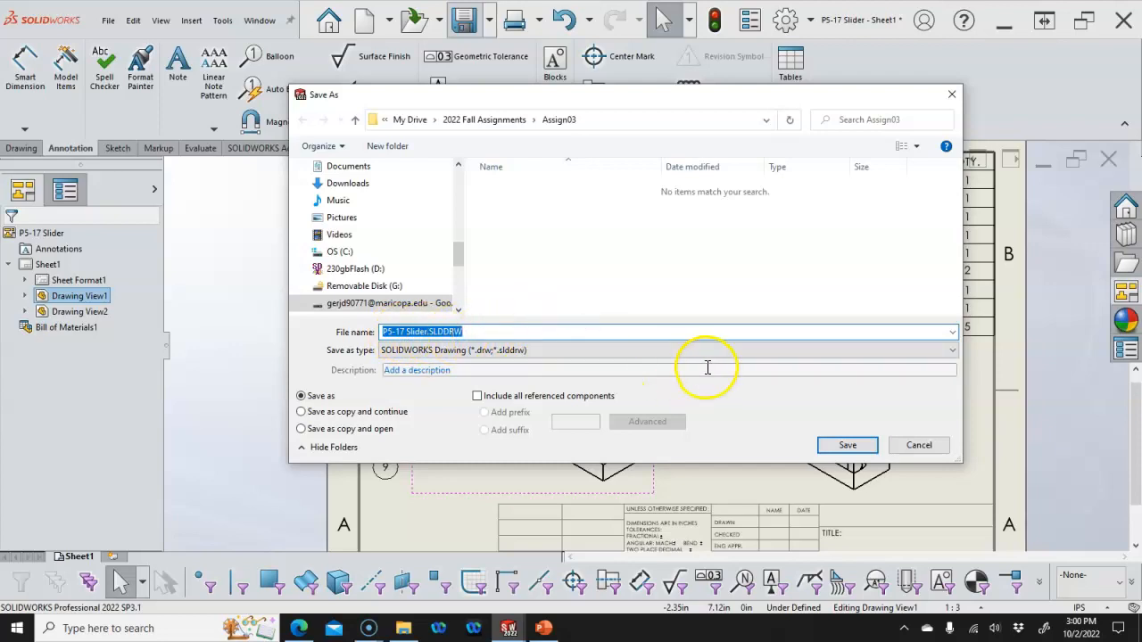
pyautogui.click(847, 447)
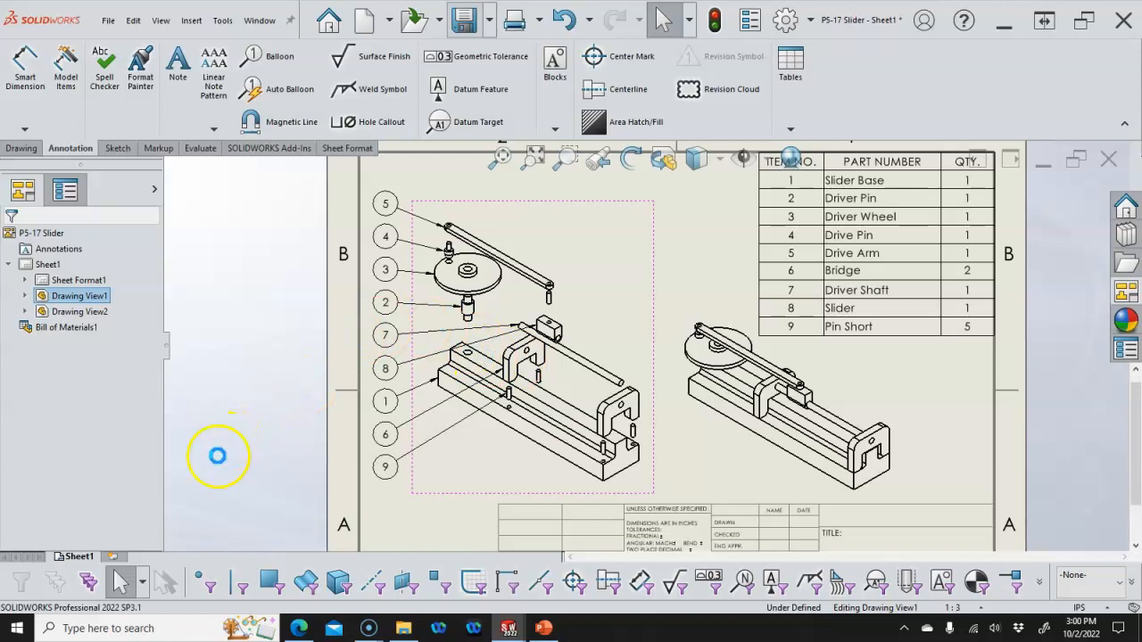
# - Add a second sheet to the drawing and load Slider Base.SLDPRT into the View Palette
pyautogui.click(120, 556)
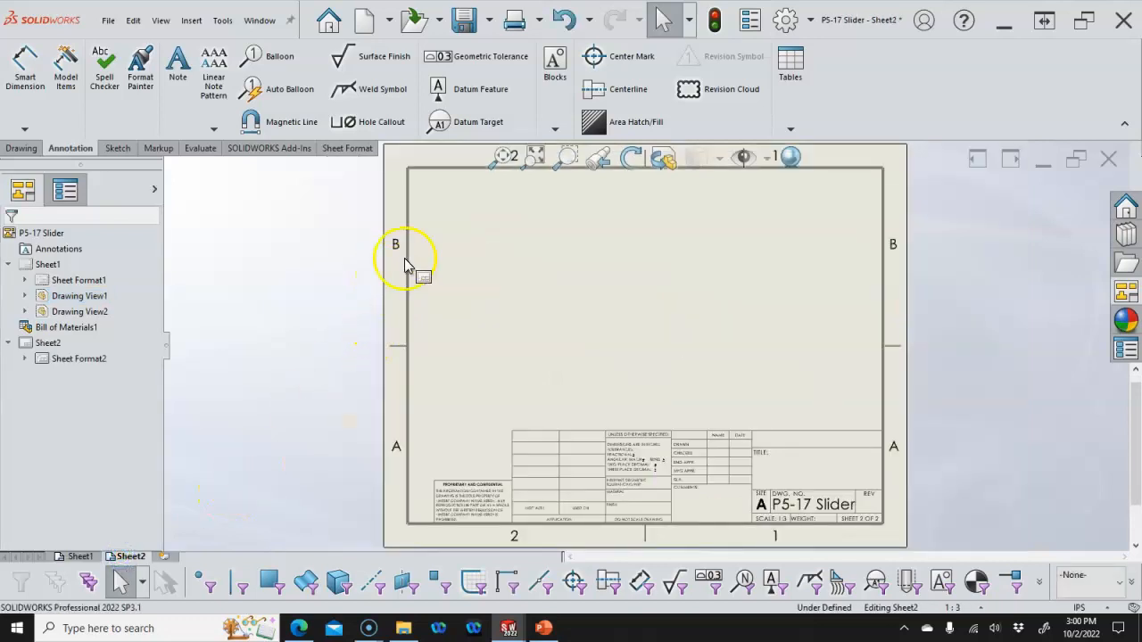
pyautogui.click(1123, 323)
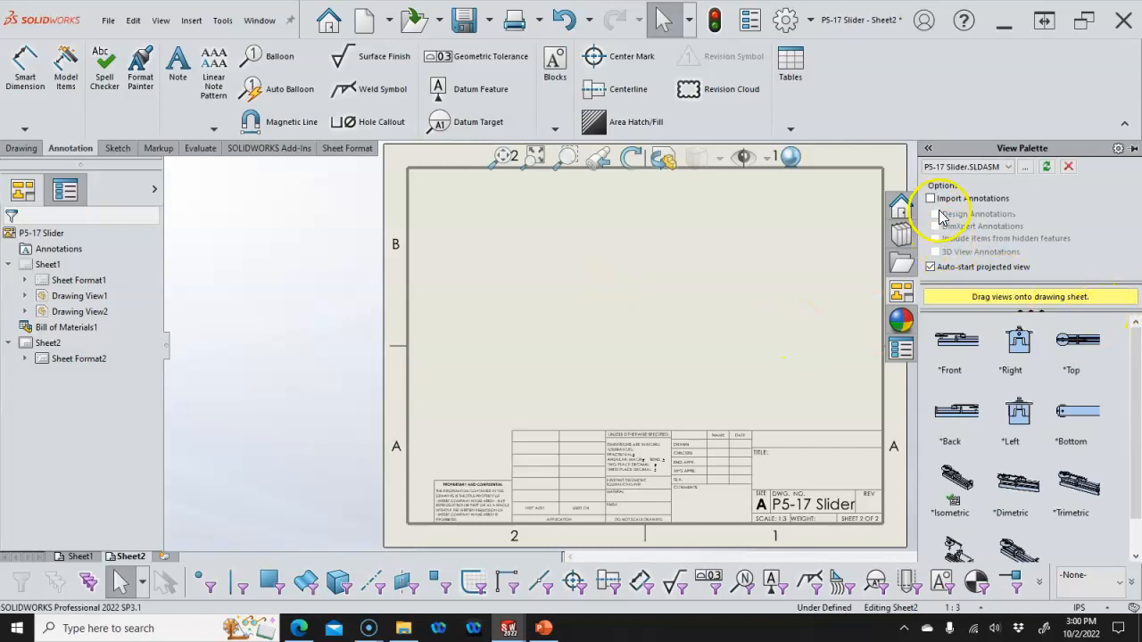
pyautogui.click(1019, 167)
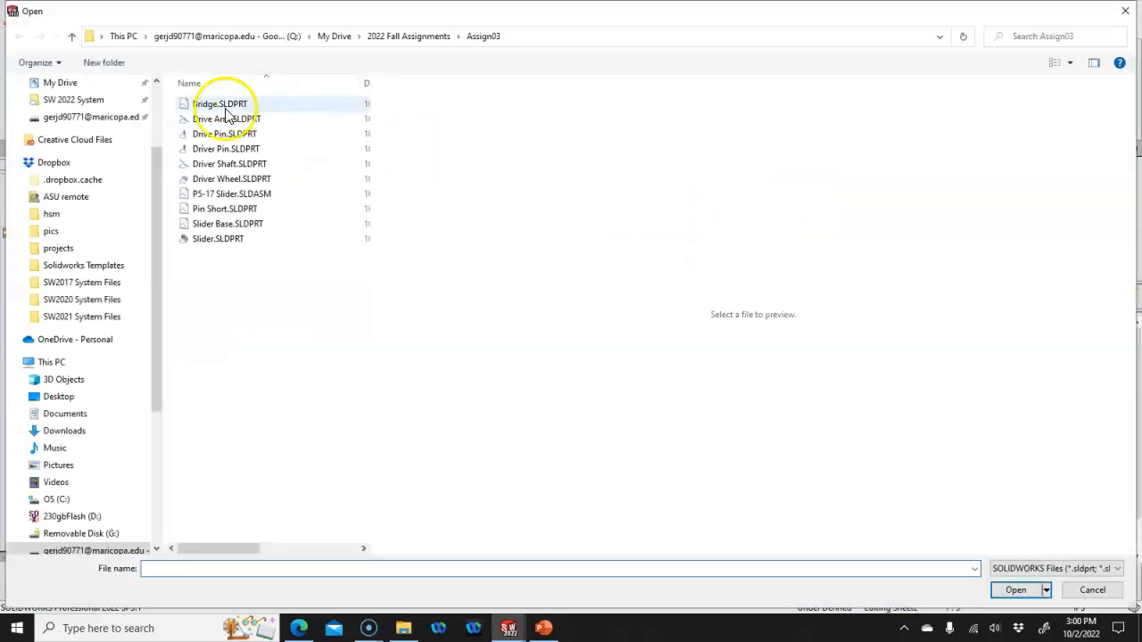
pyautogui.click(222, 225)
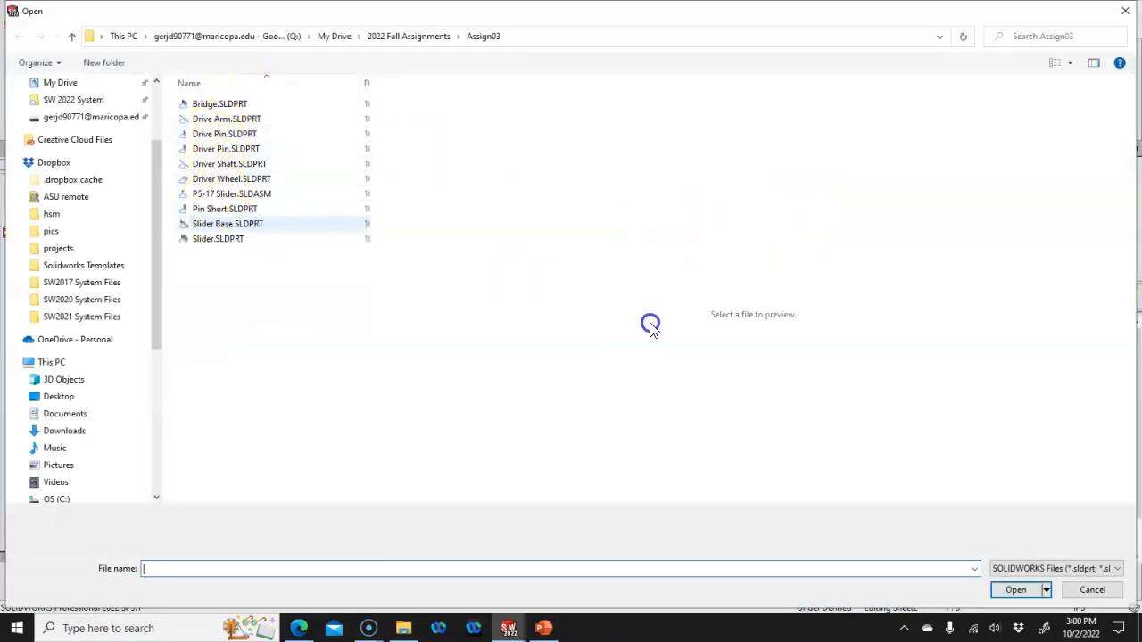
pyautogui.click(1020, 590)
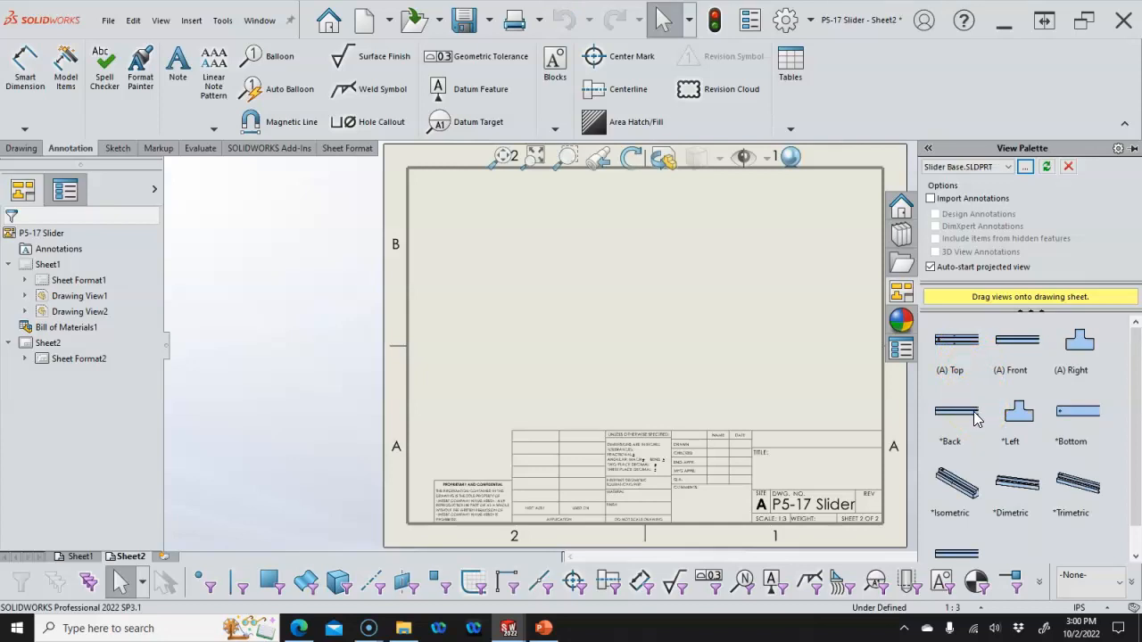
# - Place the Slider Base's top view on the second sheet, with a projected front view below and a right view beside it
pyautogui.moveTo(953, 345)
pyautogui.mouseDown()
pyautogui.moveTo(729, 324)
pyautogui.moveTo(574, 266)
pyautogui.mouseUp()
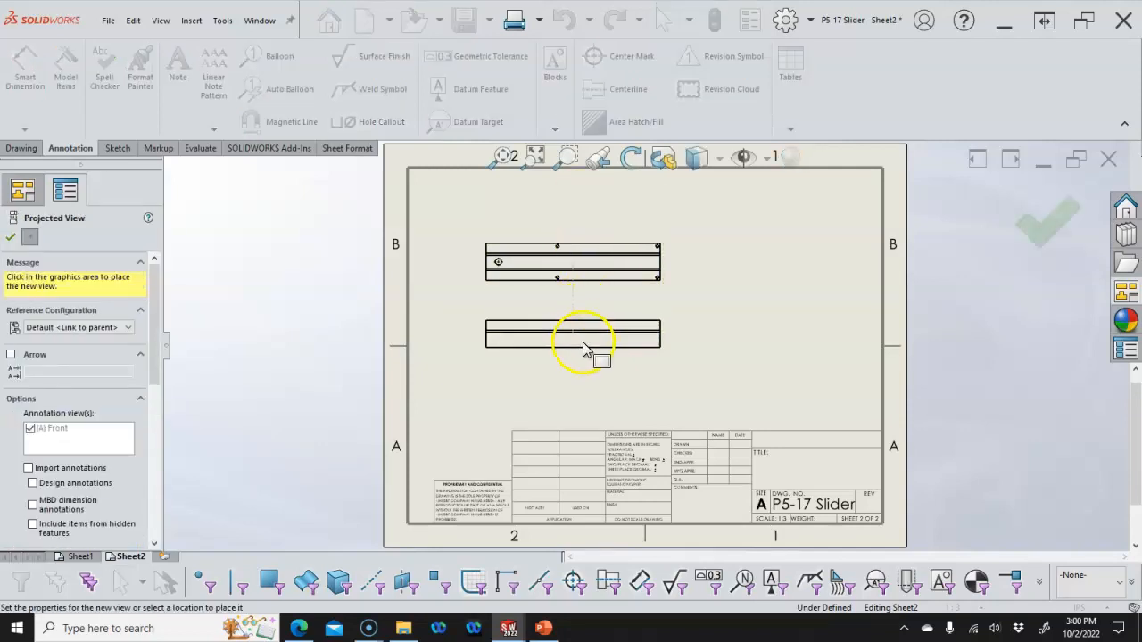
pyautogui.click(584, 350)
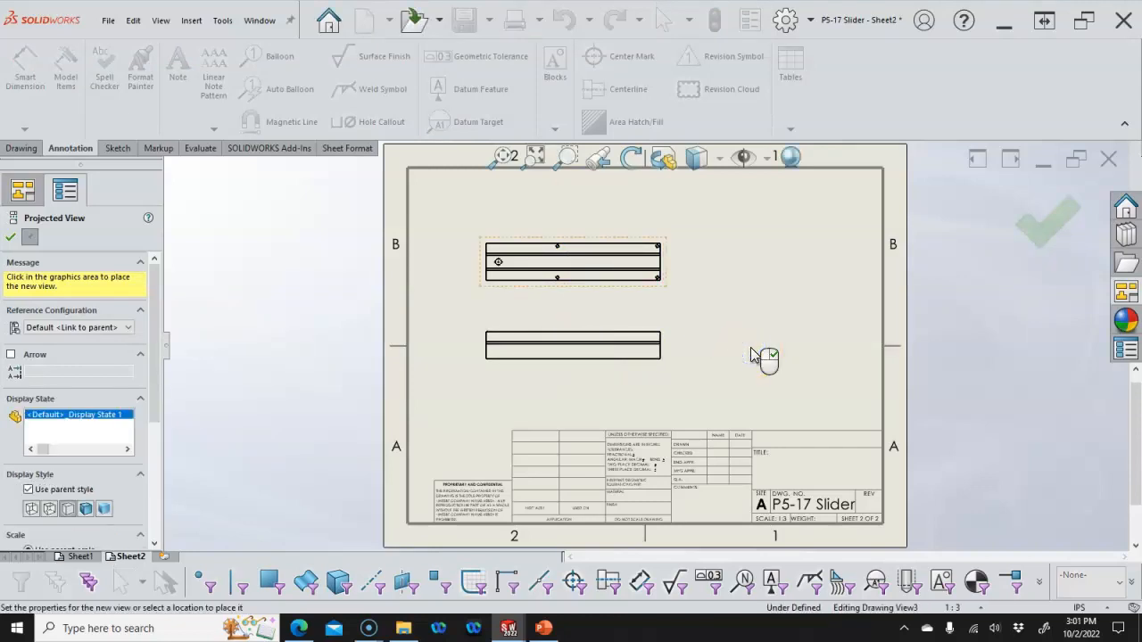
pyautogui.click(764, 301)
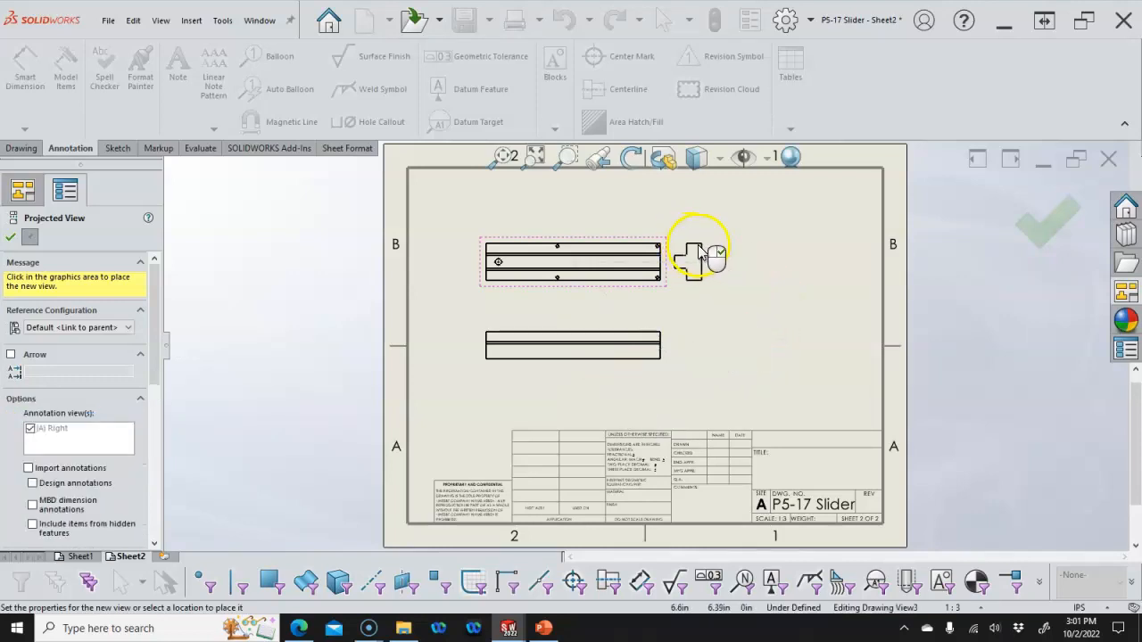
pyautogui.click(754, 257)
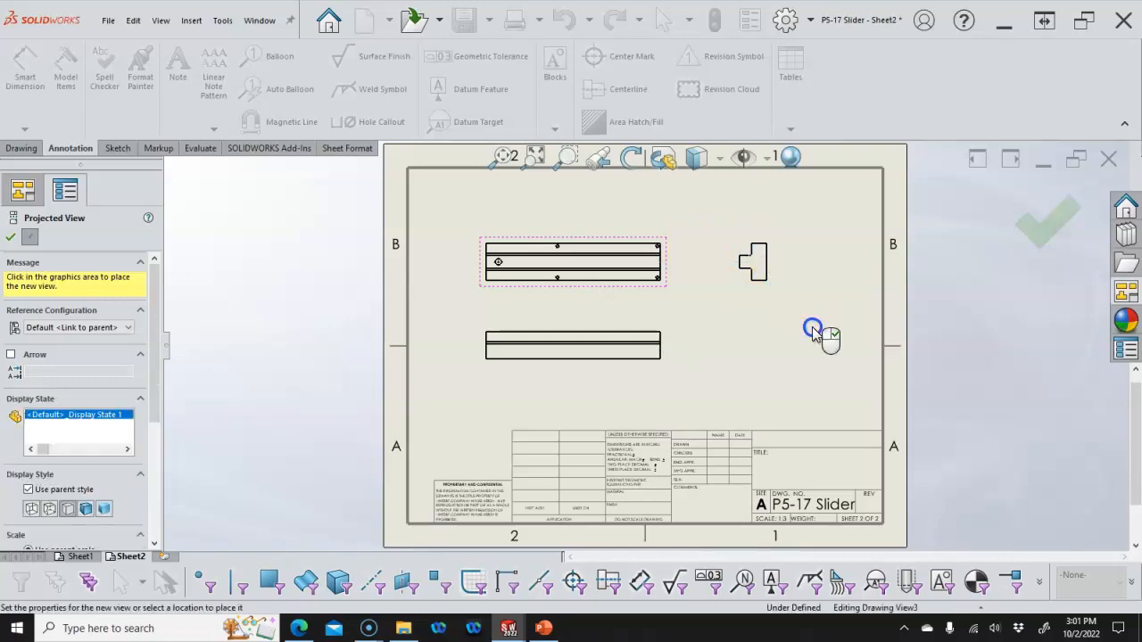
pyautogui.rightClick(675, 328)
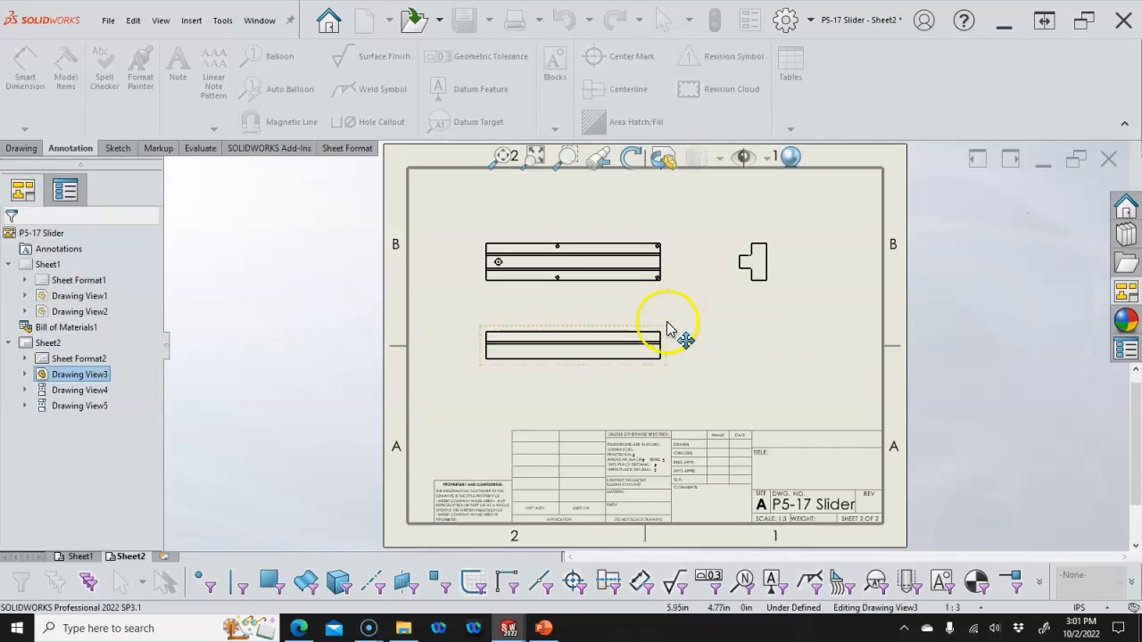
# - Delete the projected front view below the top view, and move the top view down toward the middle of the sheet
pyautogui.click(666, 334)
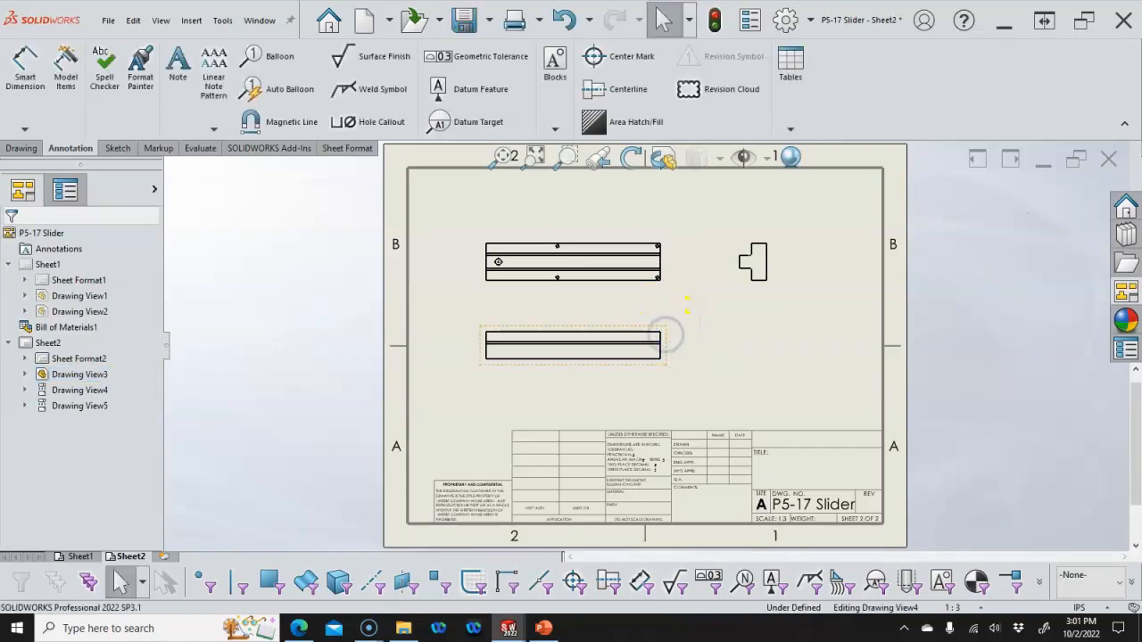
pyautogui.press('Delete')
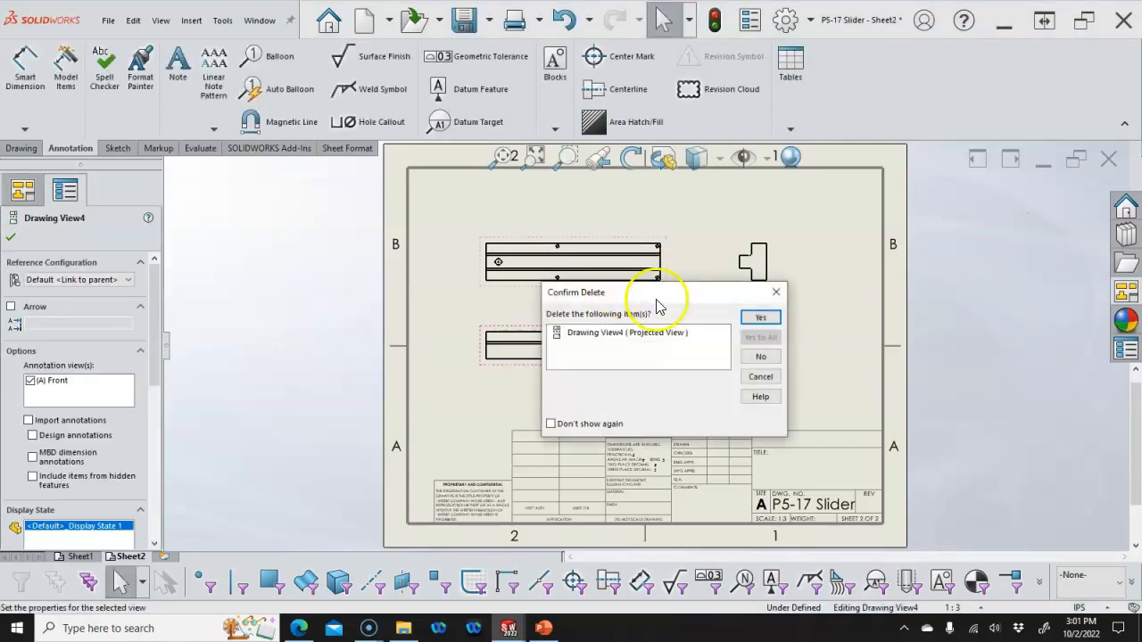
pyautogui.click(761, 320)
pyautogui.click(646, 289)
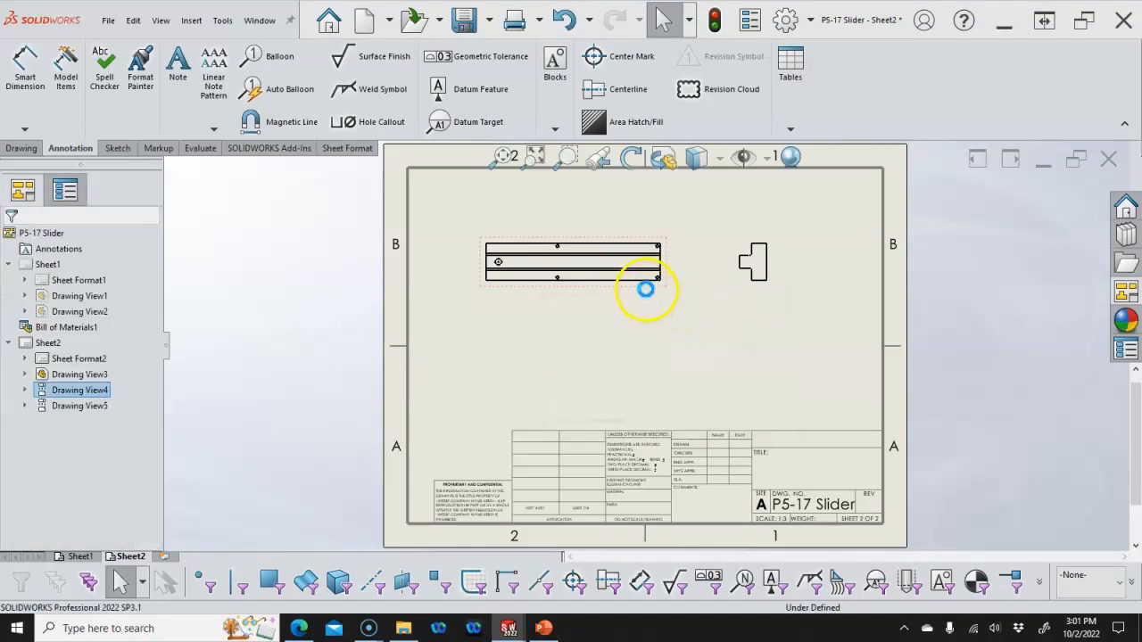
pyautogui.moveTo(648, 295); pyautogui.dragTo(636, 346)
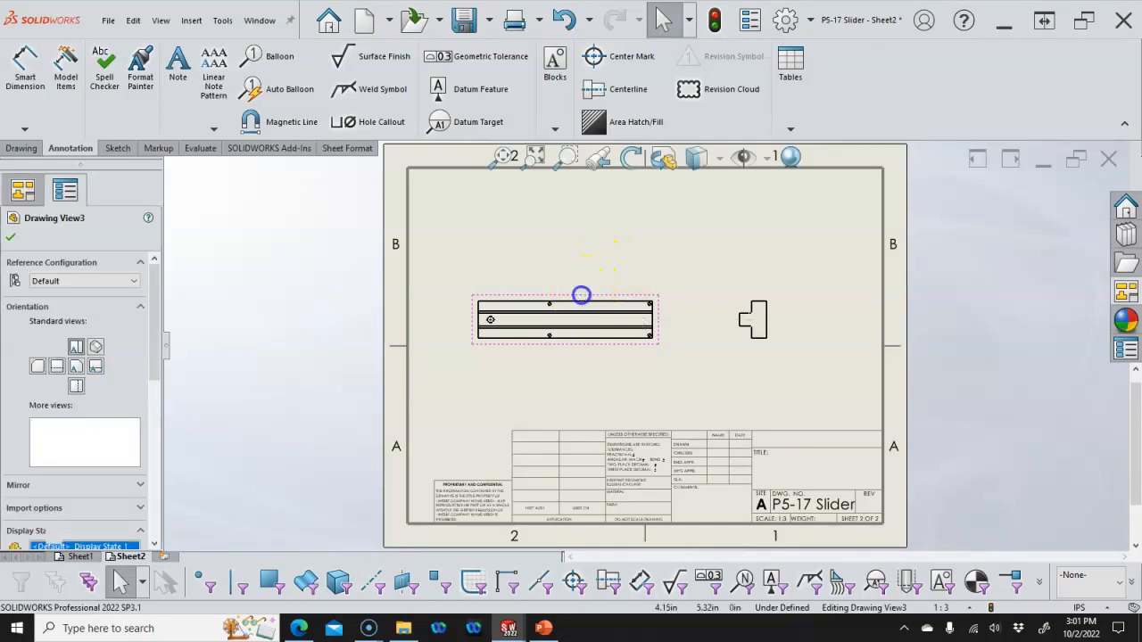
# - Try to add a projected view above the Slider Base's top view
pyautogui.click(27, 151)
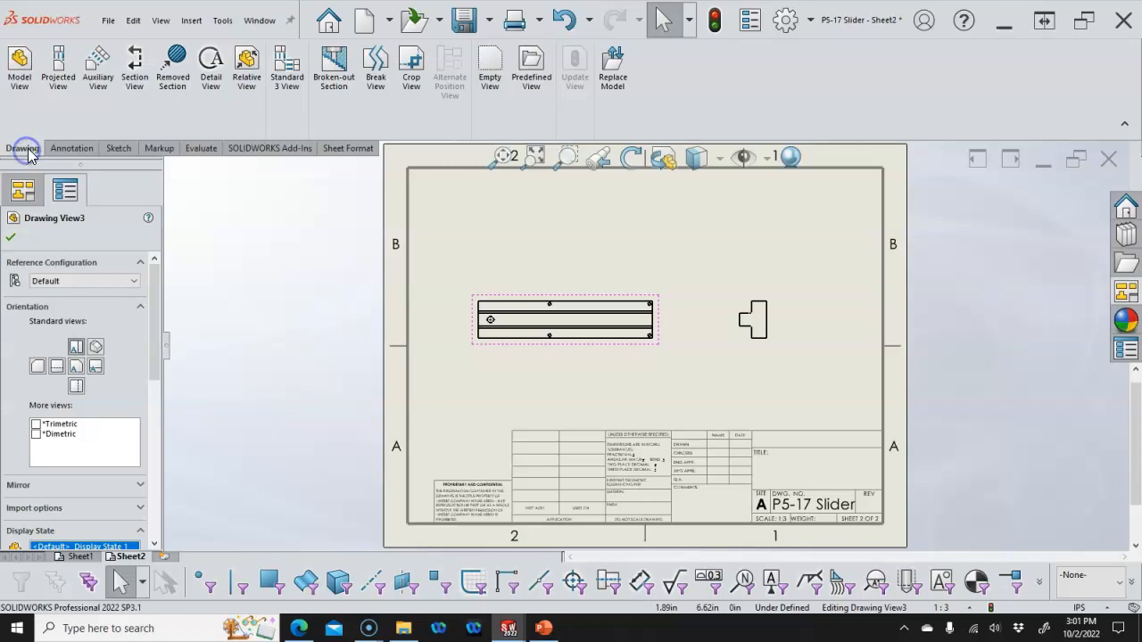
pyautogui.click(58, 67)
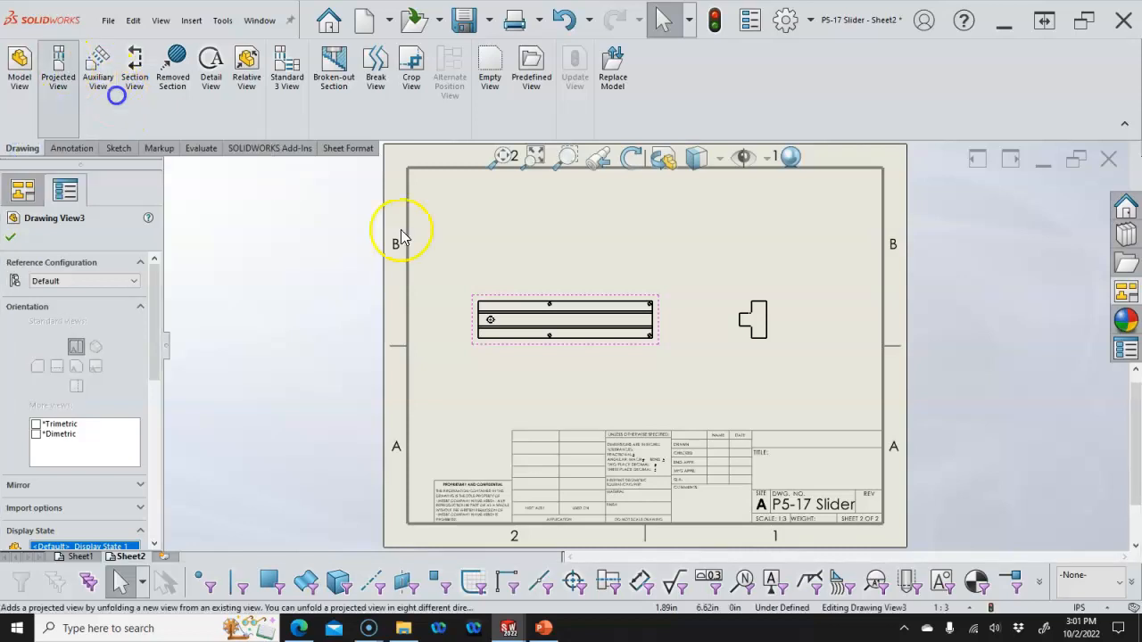
pyautogui.click(550, 239)
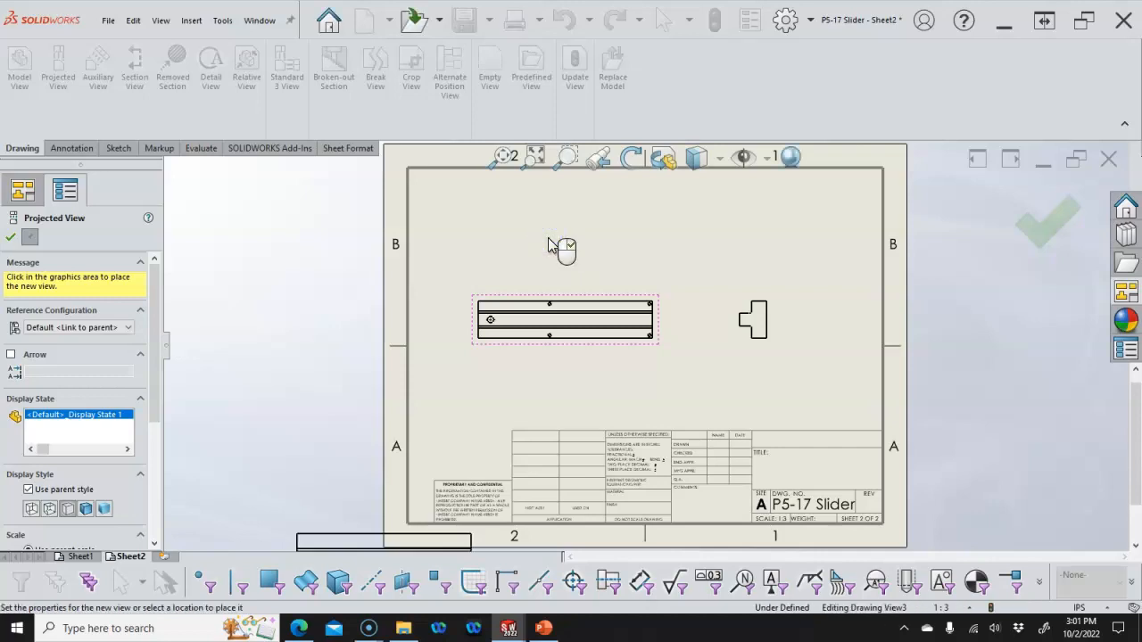
pyautogui.rightClick(549, 239)
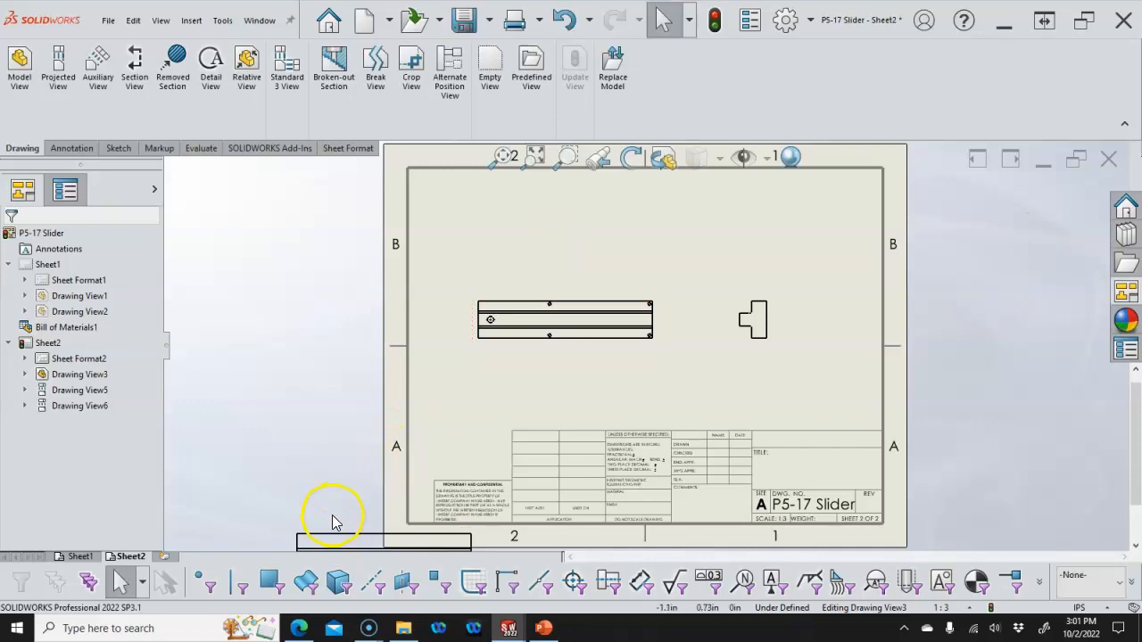
pyautogui.moveTo(328, 533)
pyautogui.mouseDown()
pyautogui.moveTo(527, 301)
pyautogui.moveTo(533, 273)
pyautogui.mouseUp()
# - Delete the misplaced projected view that extends past the sheet's left edge
pyautogui.click(308, 287)
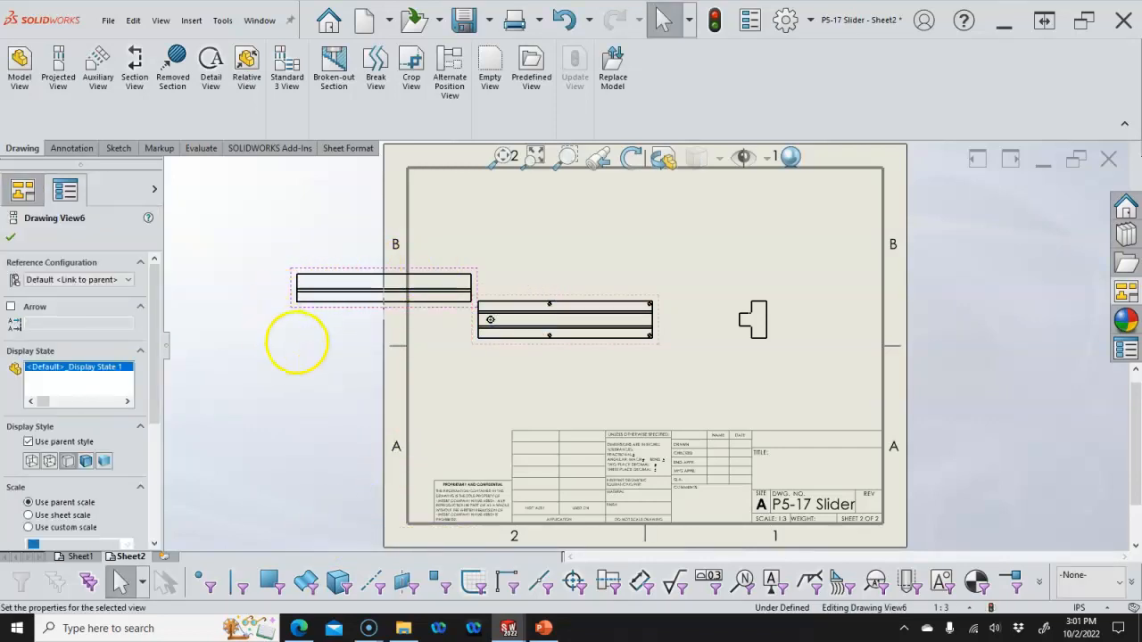
pyautogui.click(372, 305)
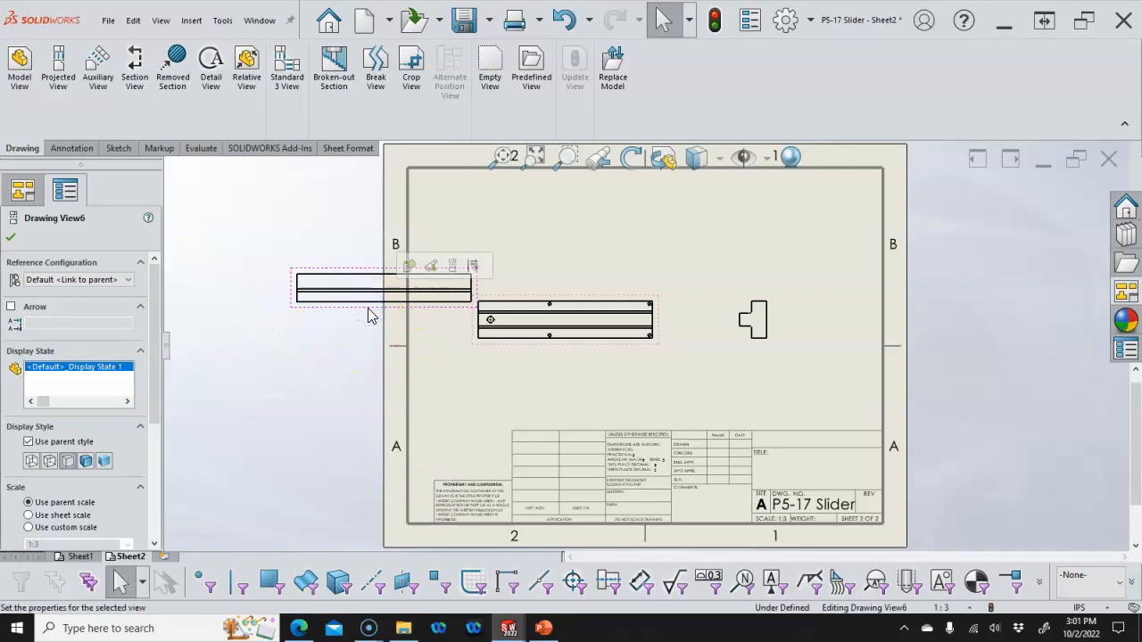
pyautogui.press('Delete')
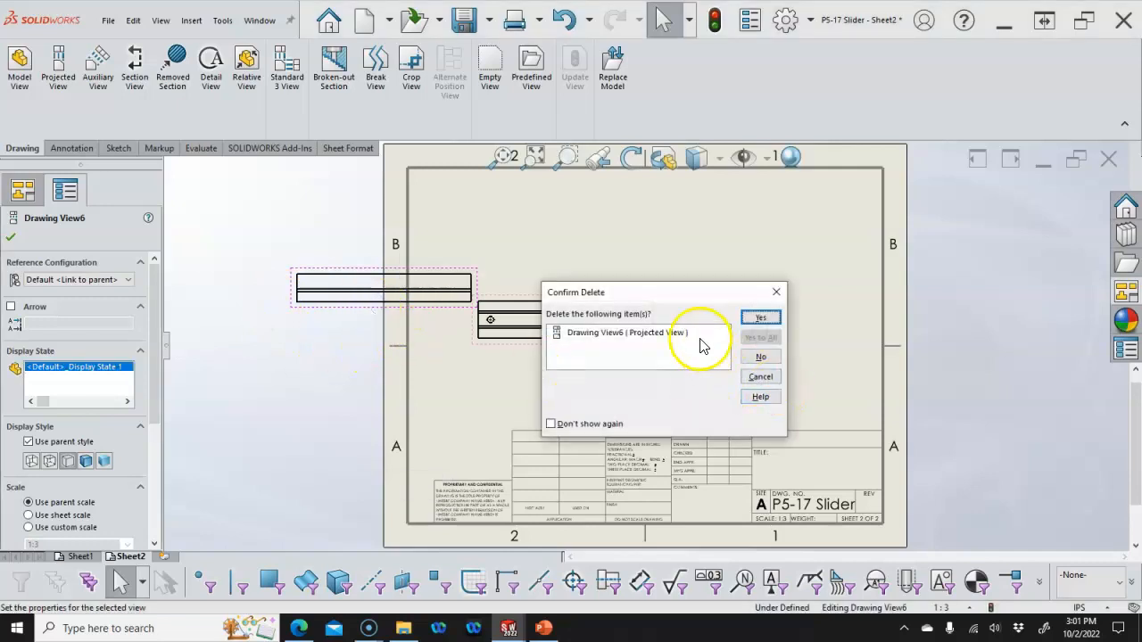
pyautogui.click(758, 321)
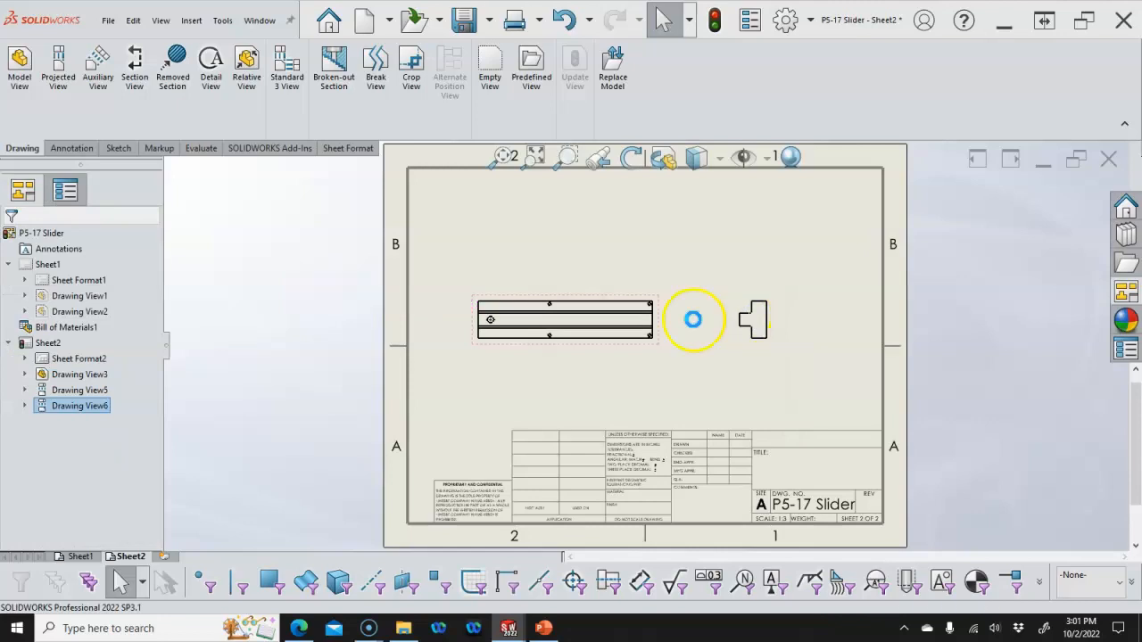
# - Lower the top view to the sheet's mid-height and project an isometric view from it into the sheet's upper-right corner
pyautogui.moveTo(660, 353); pyautogui.dragTo(660, 373)
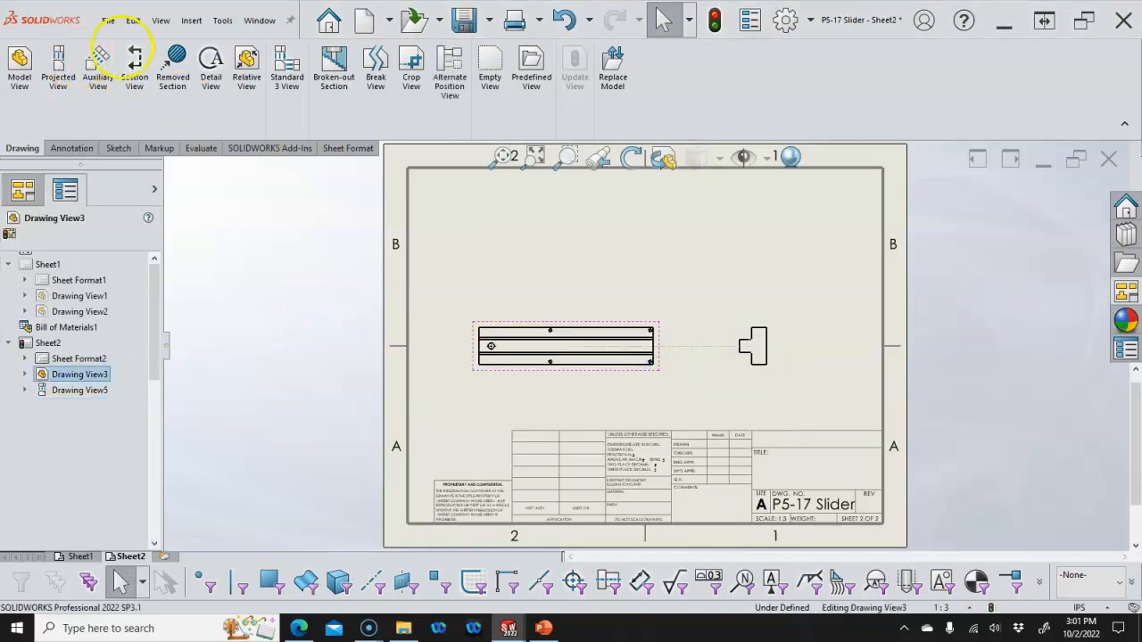
pyautogui.click(63, 71)
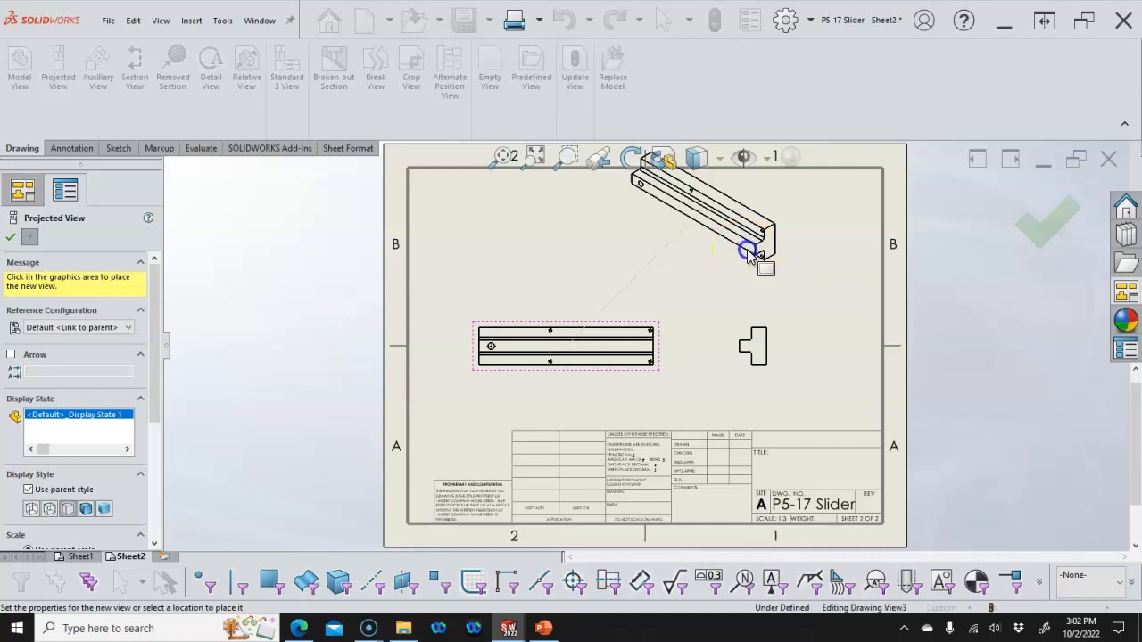
pyautogui.click(794, 280)
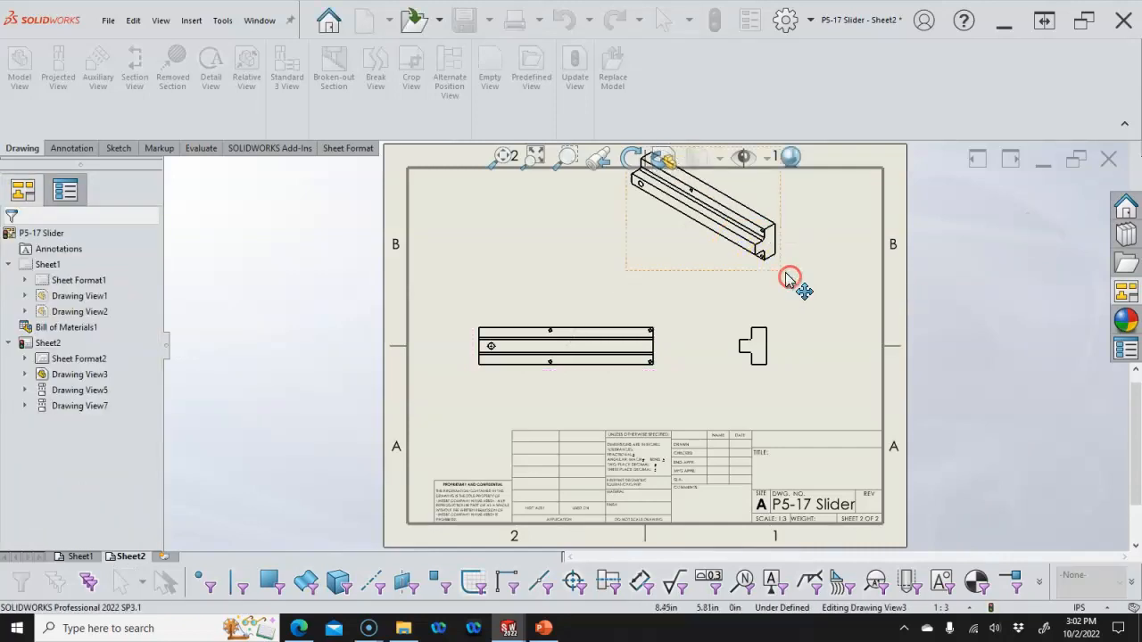
pyautogui.moveTo(777, 272); pyautogui.dragTo(864, 307)
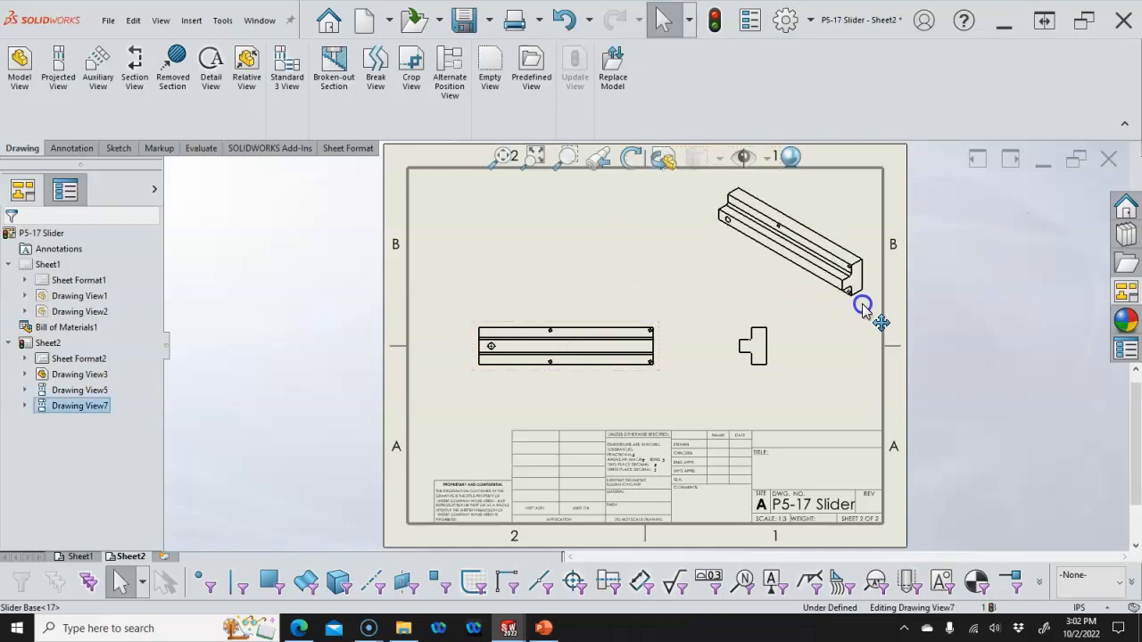
pyautogui.click(478, 357)
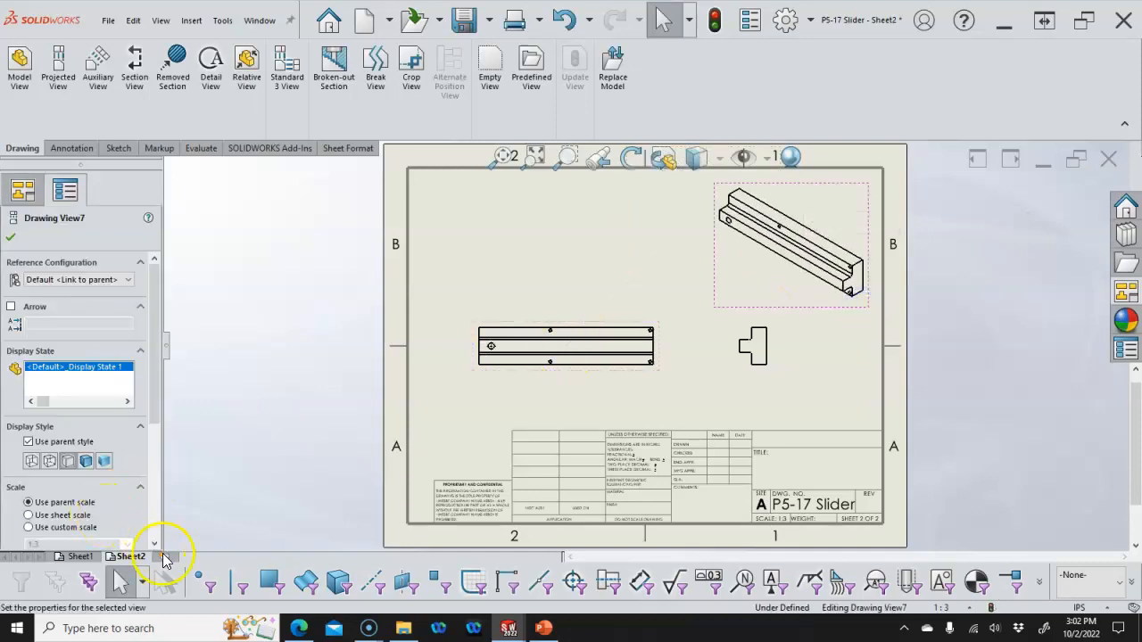
# - Add a third sheet to the drawing and open Driver Pin.SLDPRT from the Assign03 folder as a model view
pyautogui.click(167, 548)
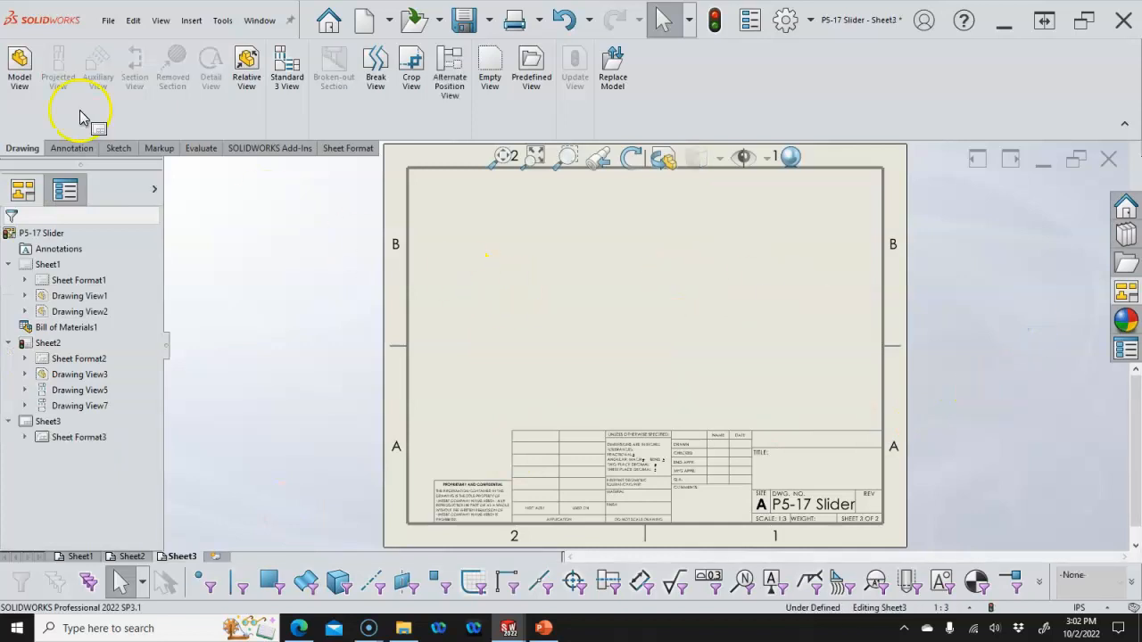
pyautogui.click(27, 76)
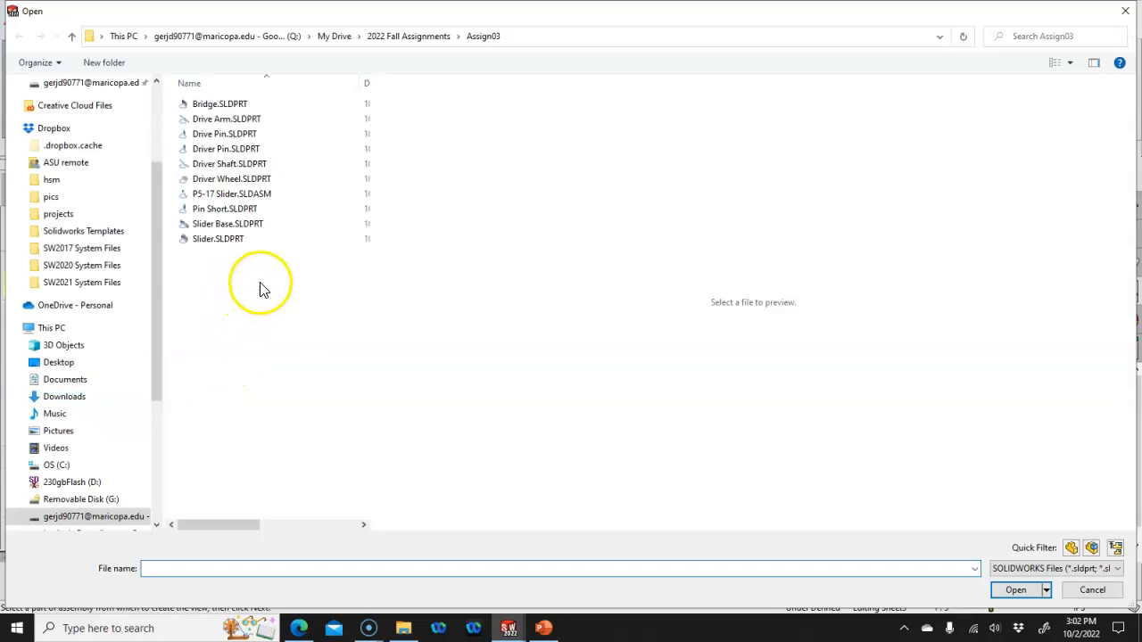
pyautogui.click(220, 149)
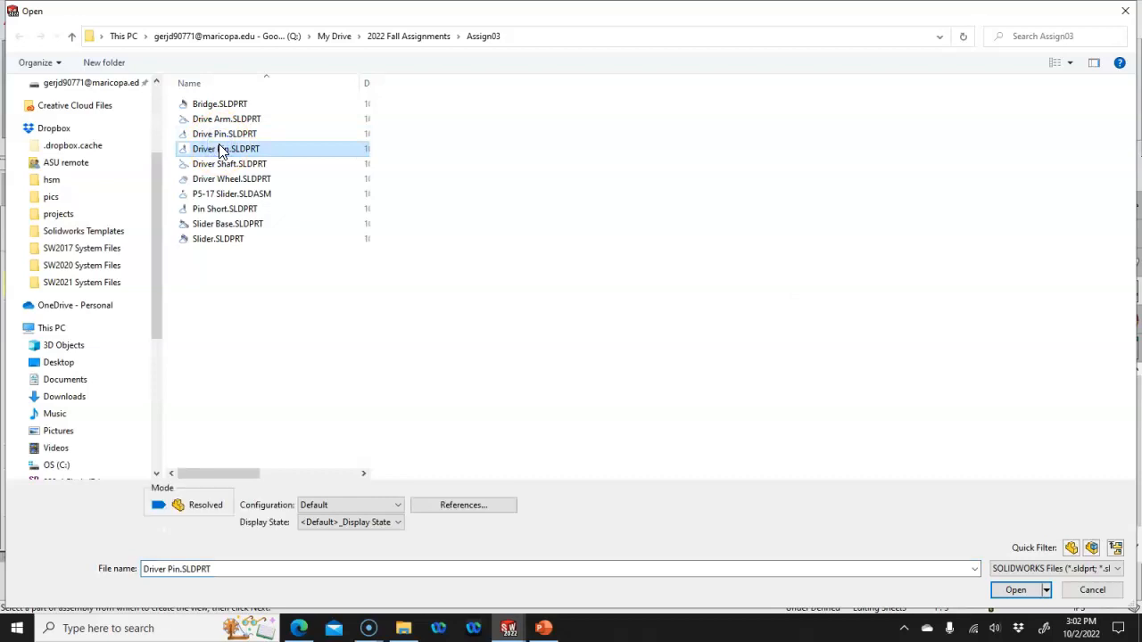
pyautogui.click(1017, 590)
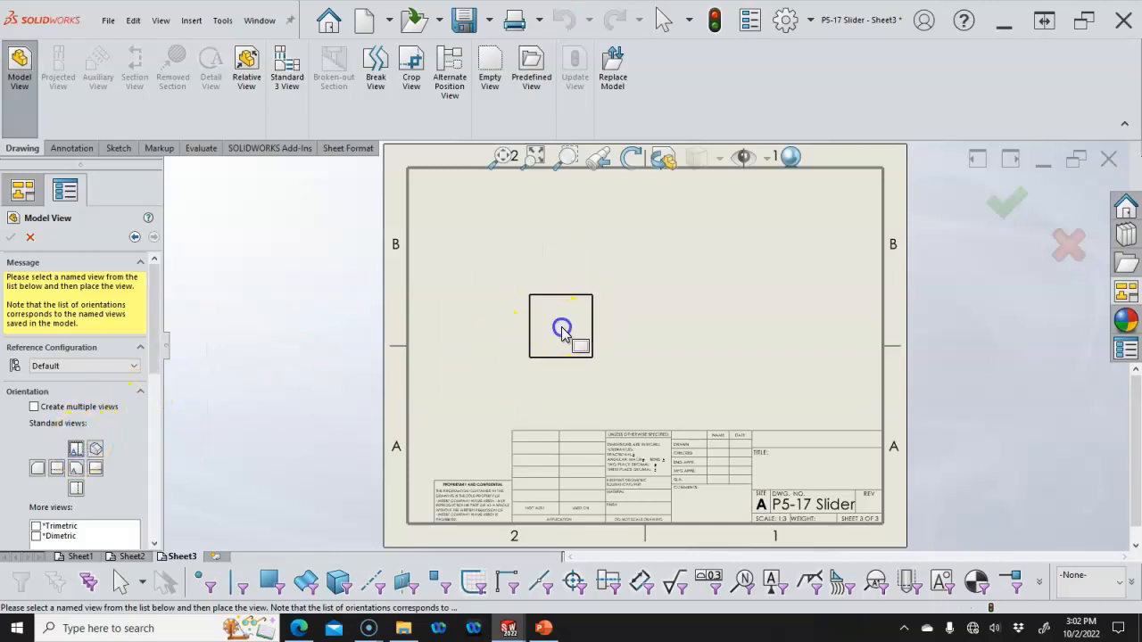
# - Place the Driver Pin's circular end view, a projected side view to its right and an isometric view in the sheet's upper-right corner
pyautogui.click(562, 328)
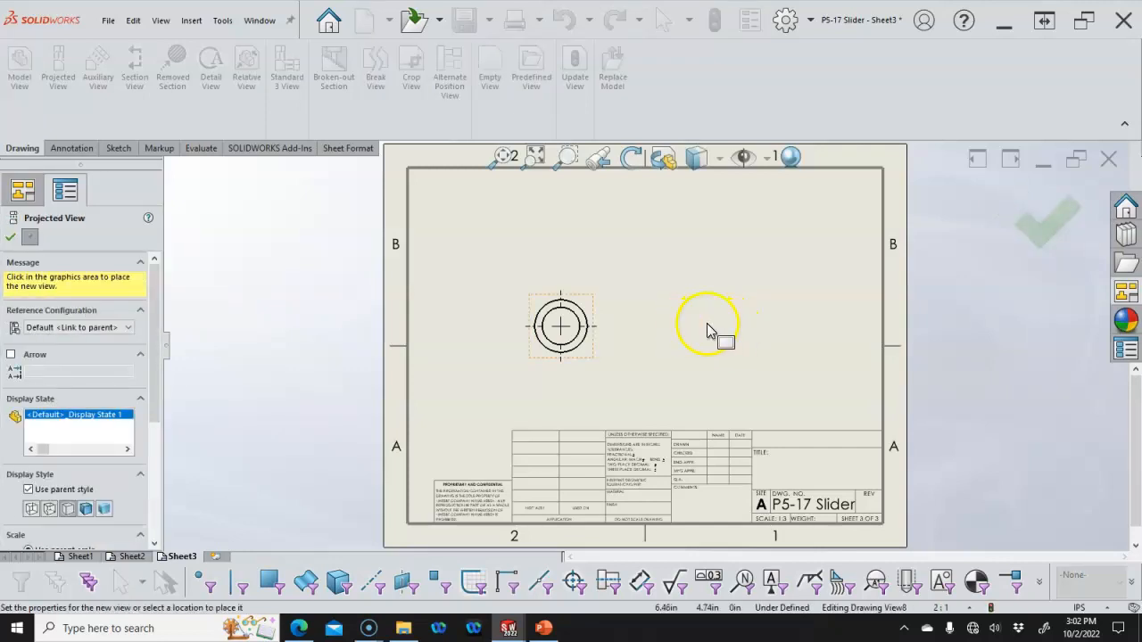
pyautogui.click(734, 332)
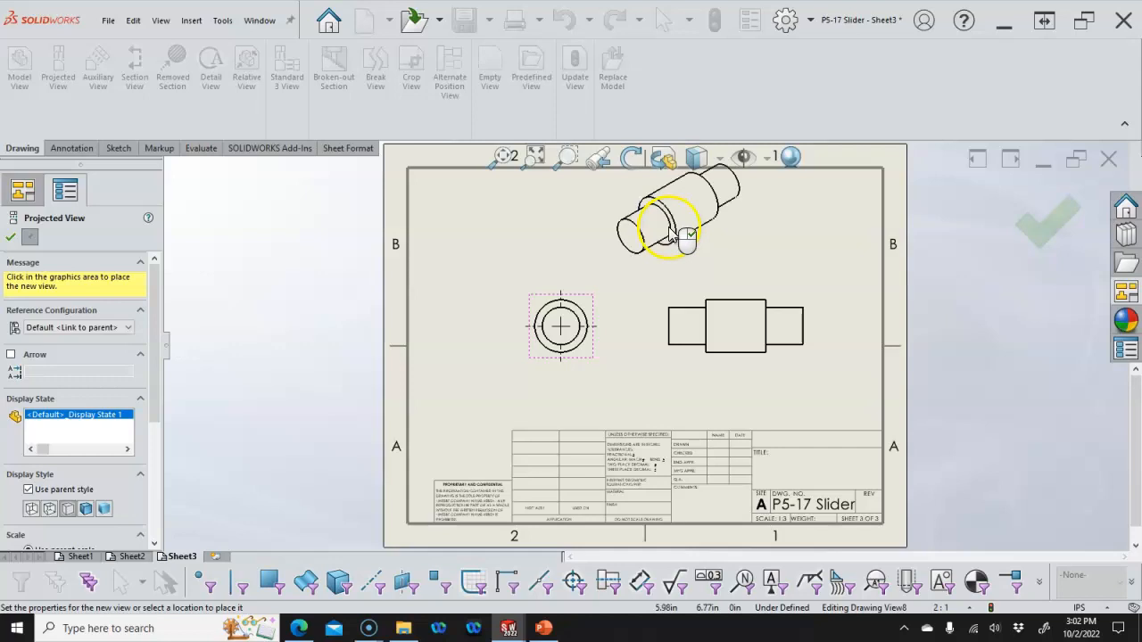
pyautogui.click(668, 230)
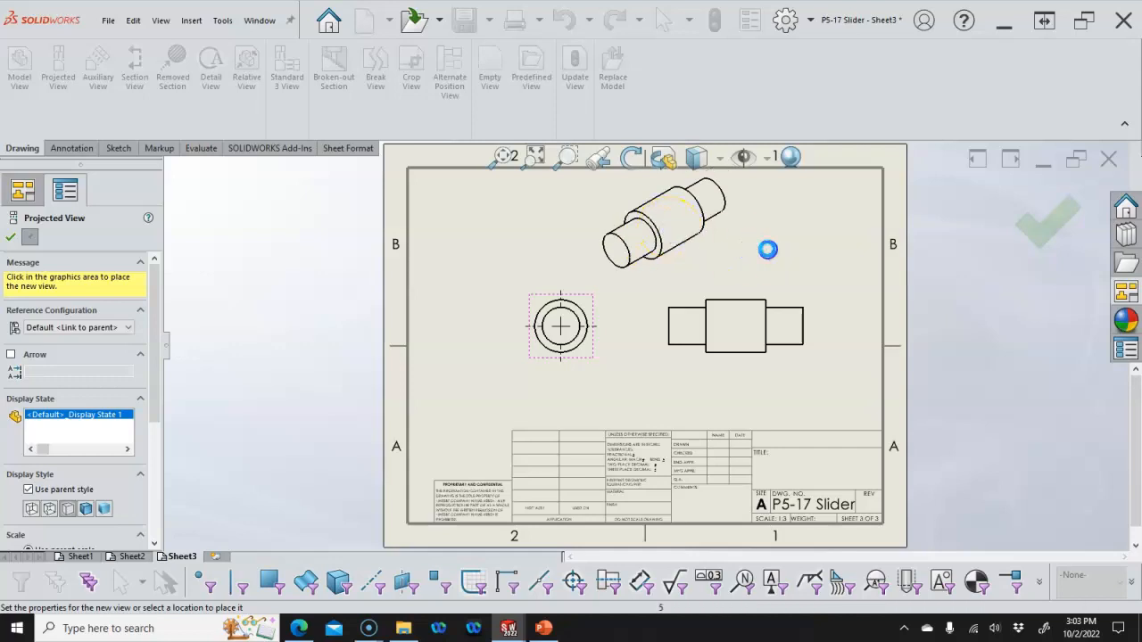
pyautogui.rightClick(755, 251)
pyautogui.moveTo(755, 258); pyautogui.dragTo(874, 243)
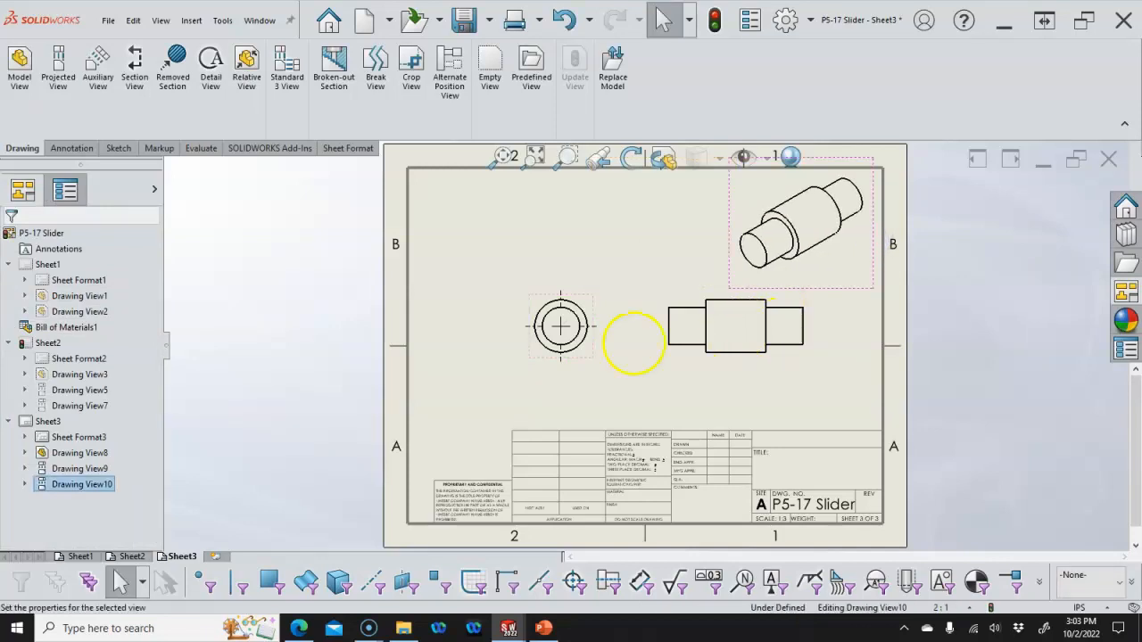
# - Move the Driver Pin's circular end view slightly down and left, away from the isometric view
pyautogui.click(540, 362)
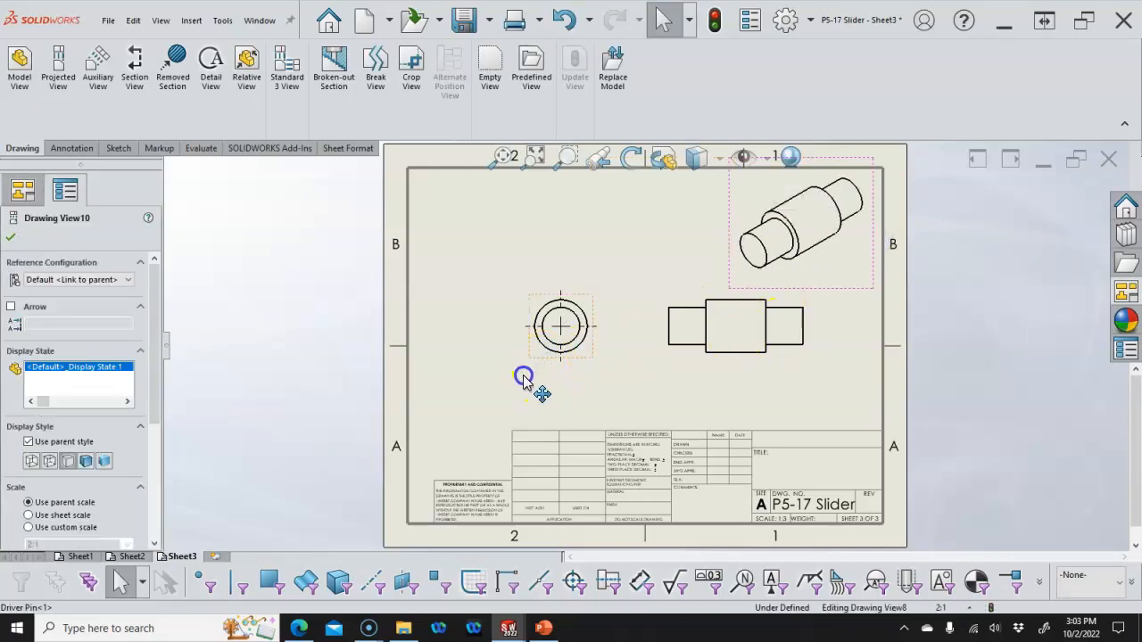
pyautogui.doubleClick(555, 352)
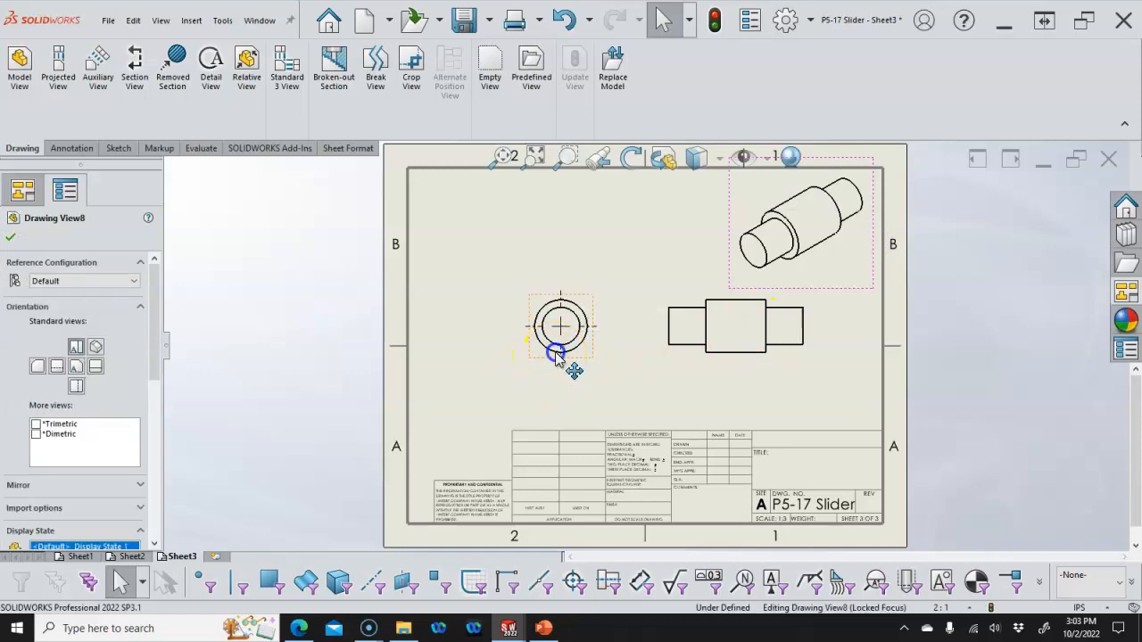
pyautogui.click(528, 362)
pyautogui.moveTo(527, 361); pyautogui.dragTo(507, 377)
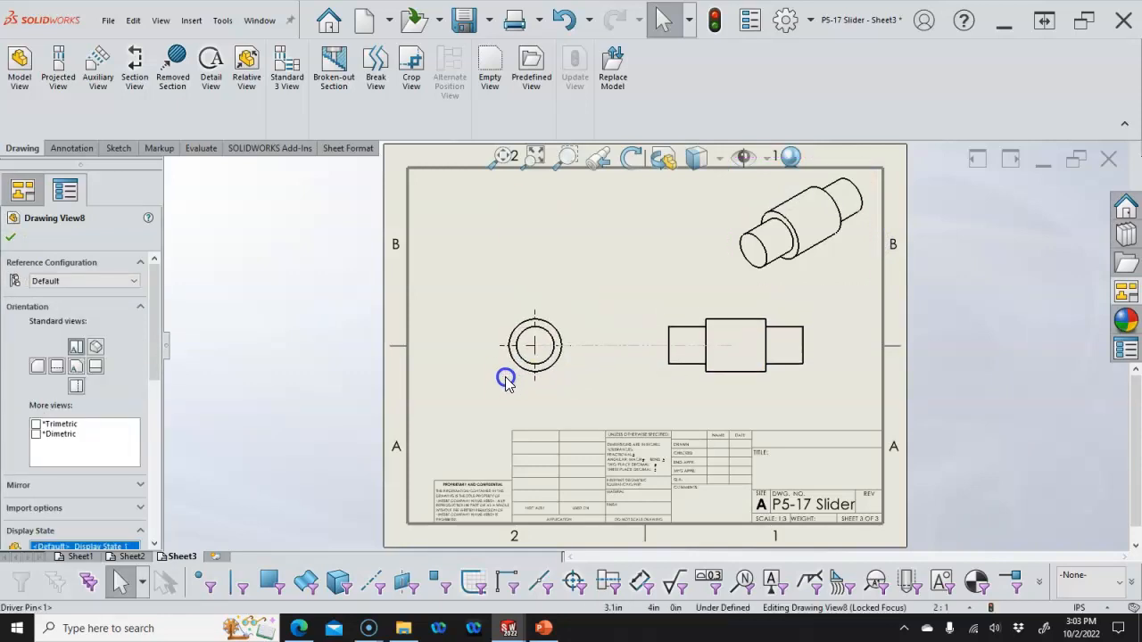
pyautogui.click(637, 386)
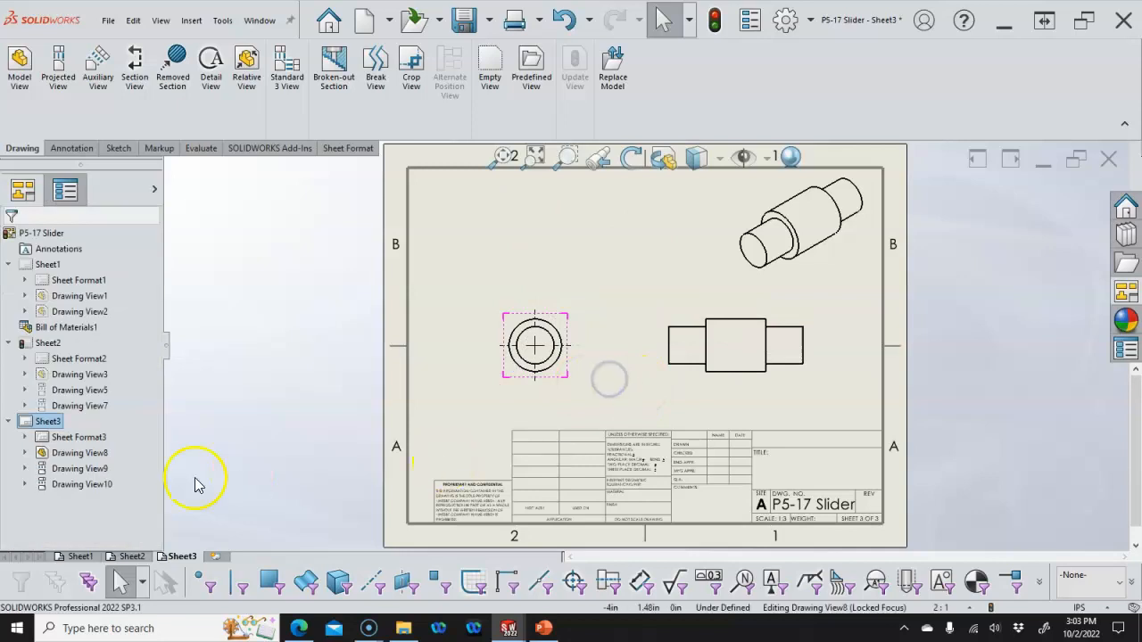
# - Add a fourth sheet to the drawing and open Driver Wheel.SLDPRT from the Assign03 folder as a model view
pyautogui.click(217, 555)
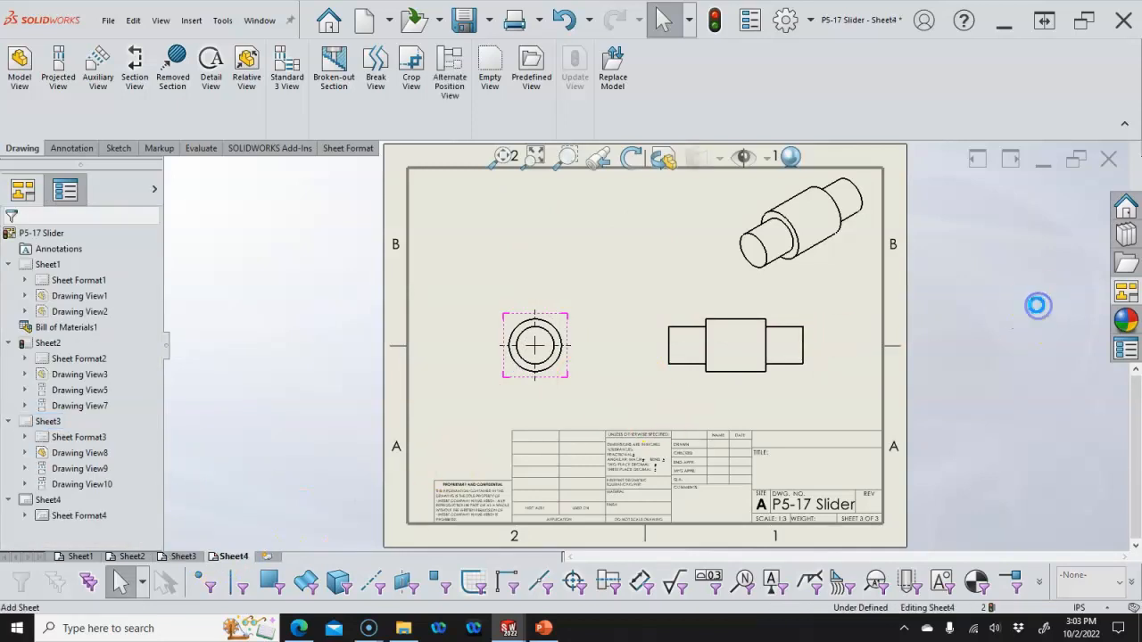
pyautogui.click(21, 62)
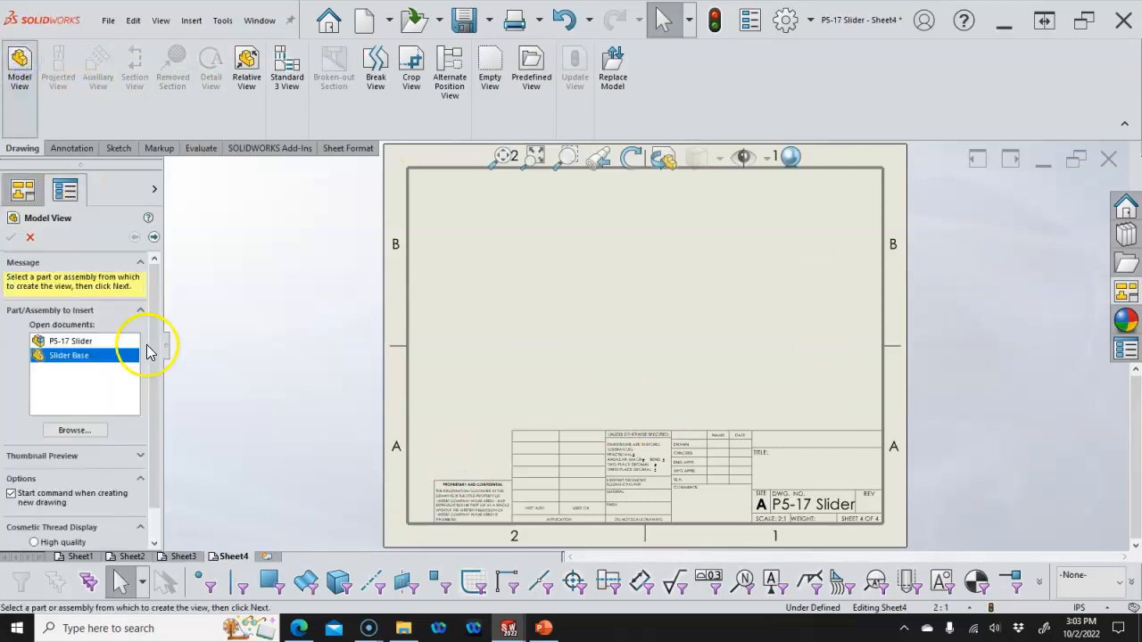
pyautogui.click(76, 431)
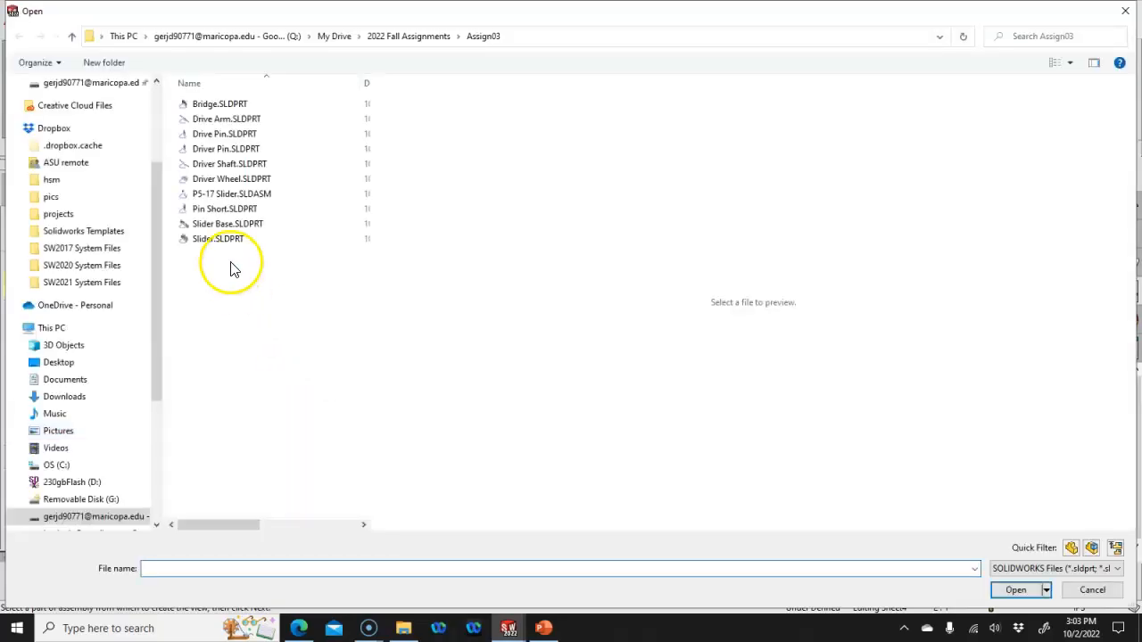
pyautogui.click(229, 181)
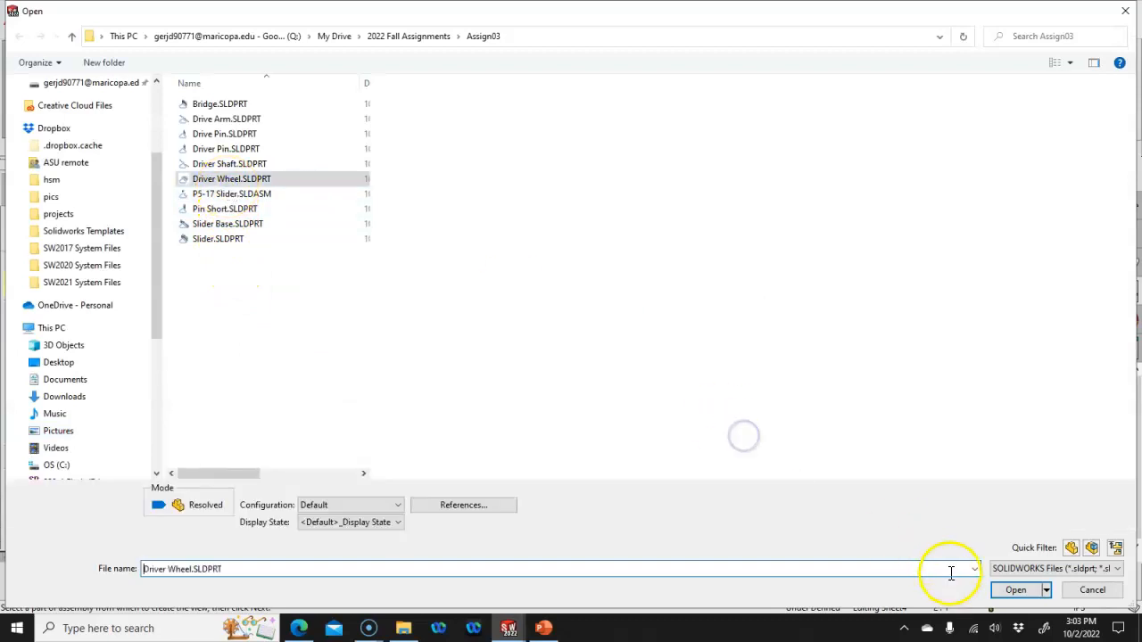
pyautogui.click(1008, 591)
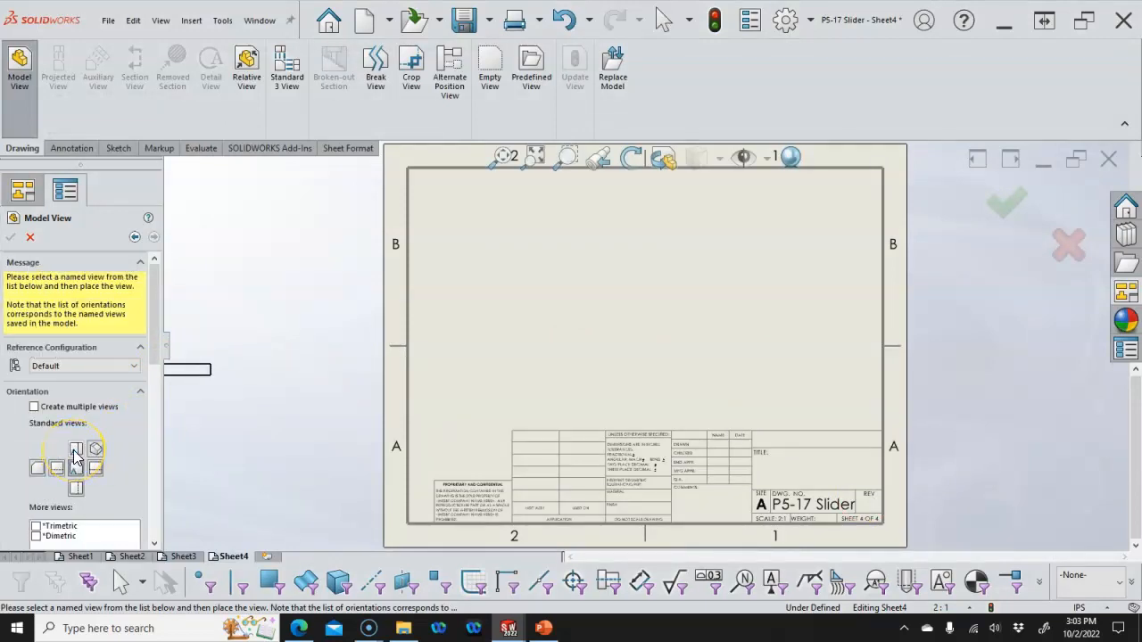
# - Place the Driver Wheel's circular view, a projected side view to its right and an isometric view in the sheet's upper-right corner
pyautogui.click(553, 325)
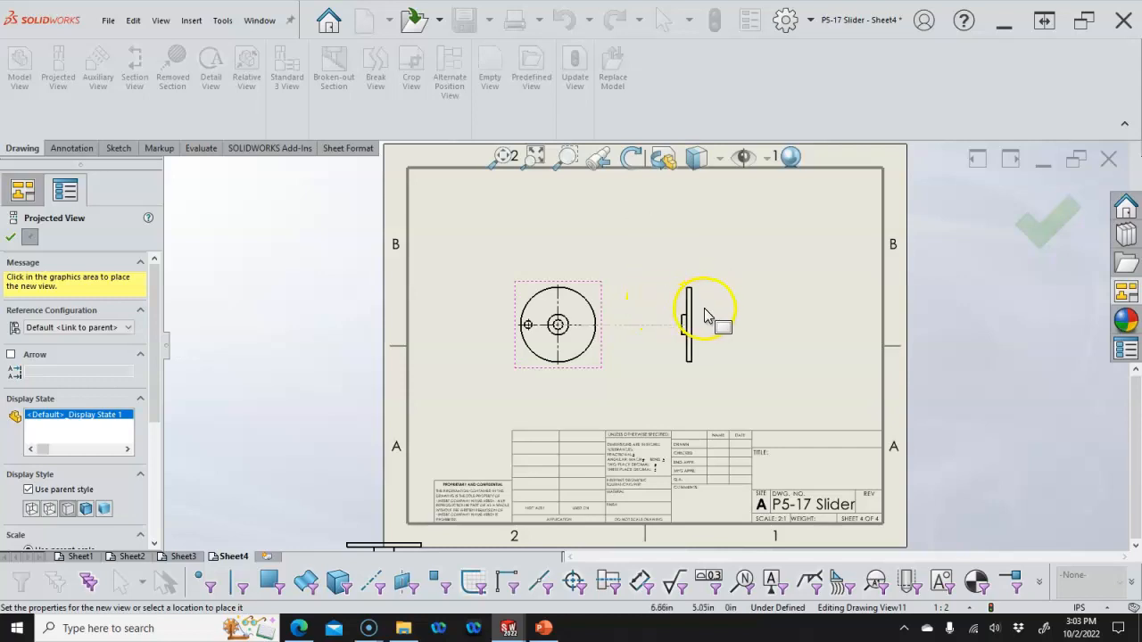
pyautogui.click(721, 313)
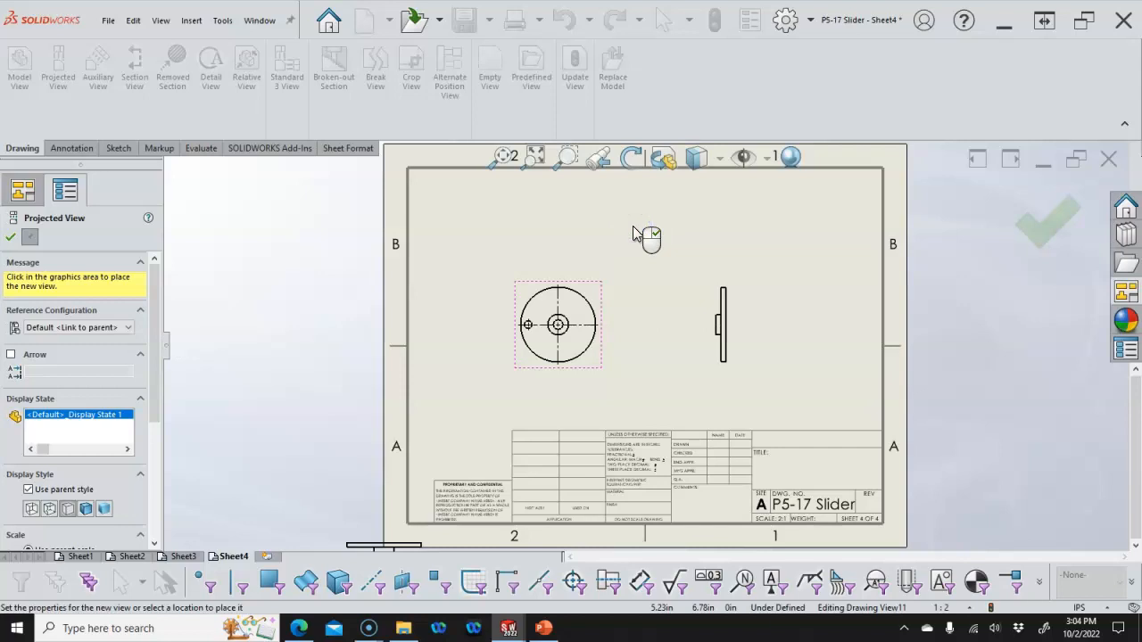
pyautogui.click(654, 234)
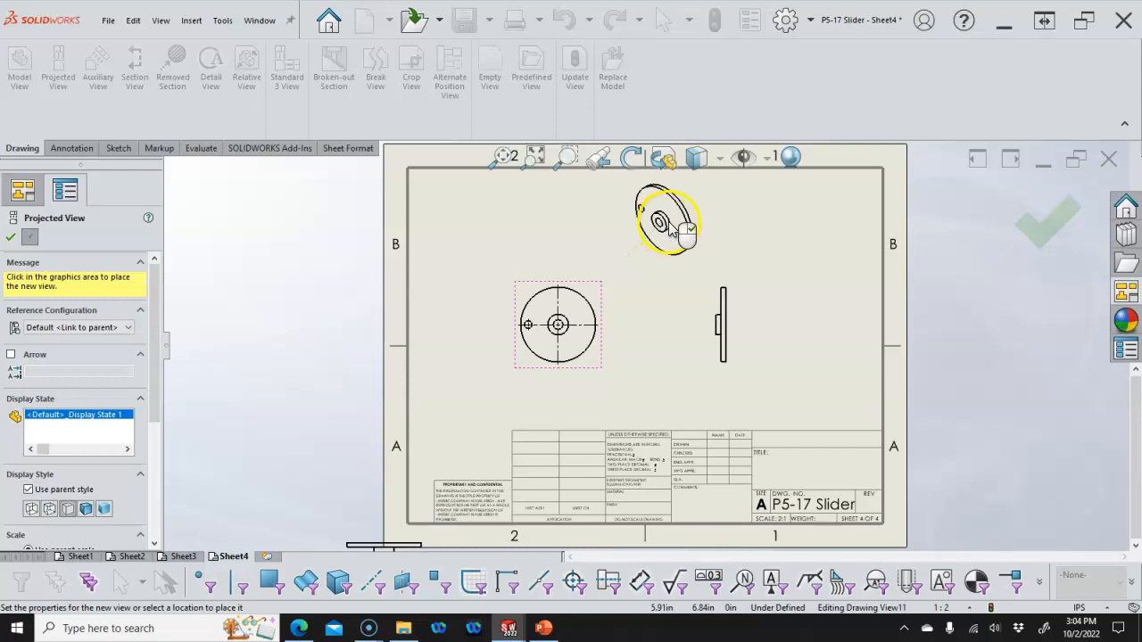
pyautogui.rightClick(730, 232)
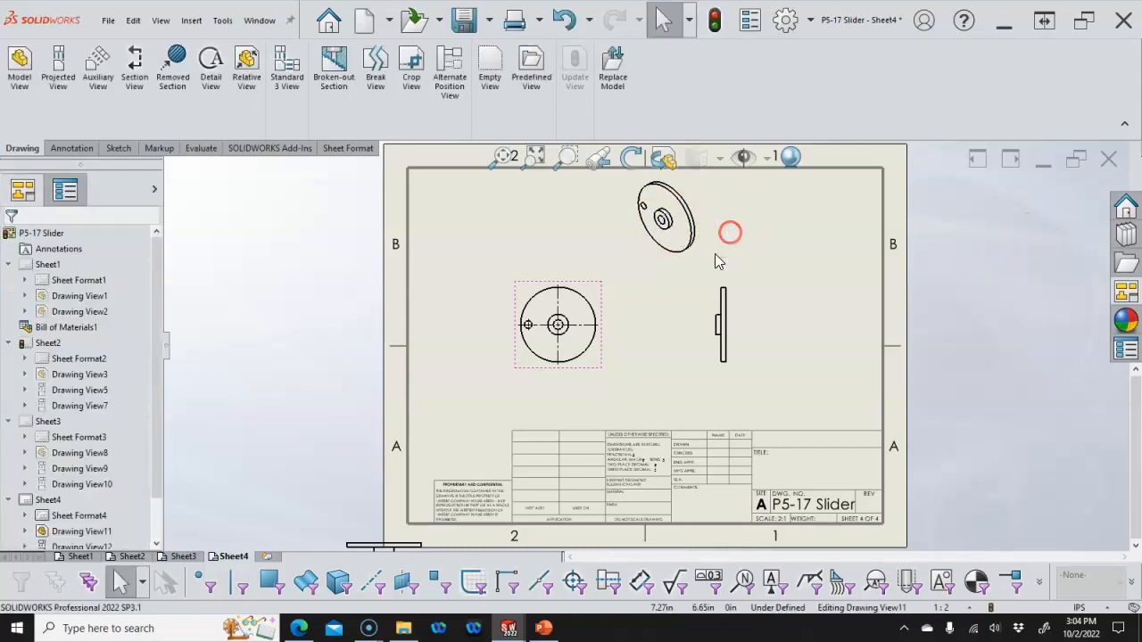
pyautogui.click(775, 260)
pyautogui.moveTo(774, 260)
pyautogui.mouseDown()
pyautogui.moveTo(862, 250)
pyautogui.moveTo(871, 263)
pyautogui.mouseUp()
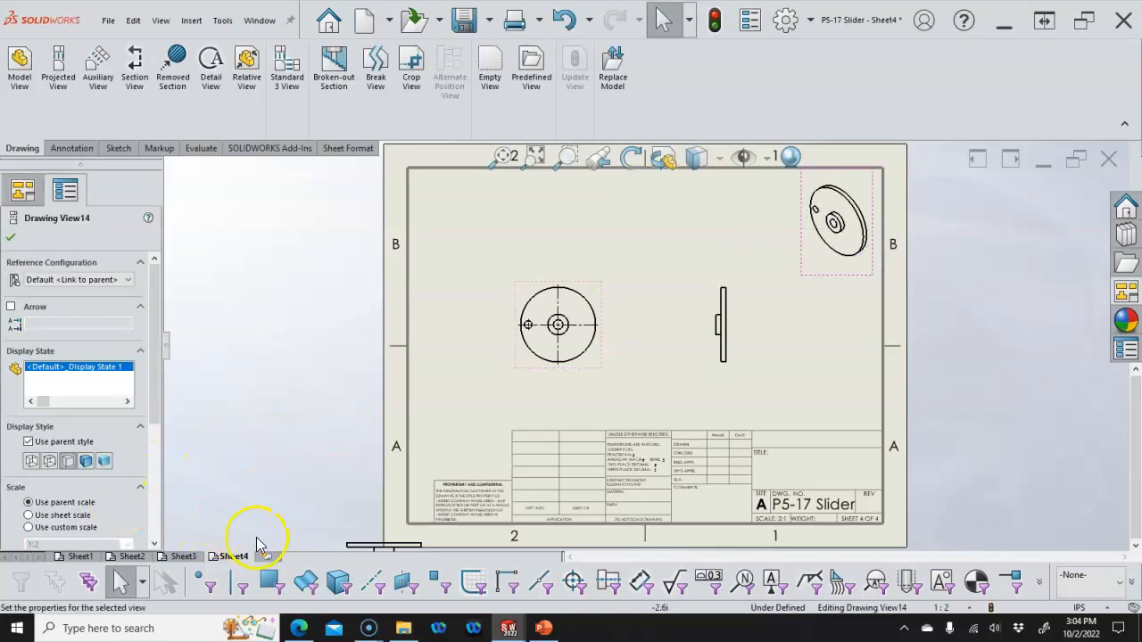
# - Add a fifth sheet and load Drive Pin.SLDPRT from the Assign03 folder into the View Palette
pyautogui.click(290, 538)
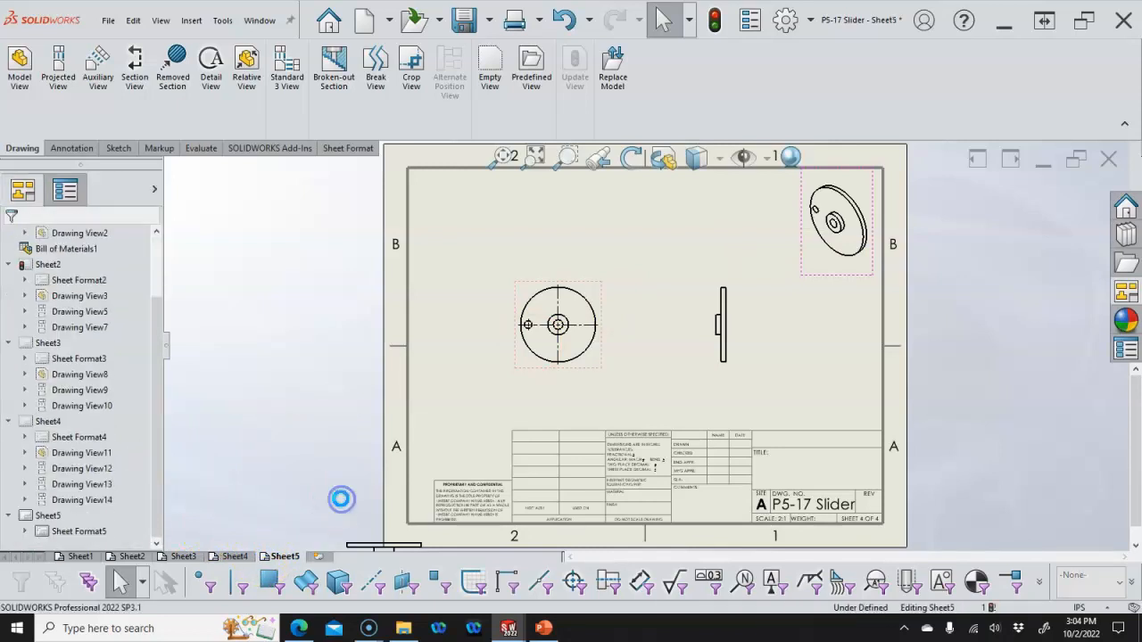
pyautogui.click(331, 406)
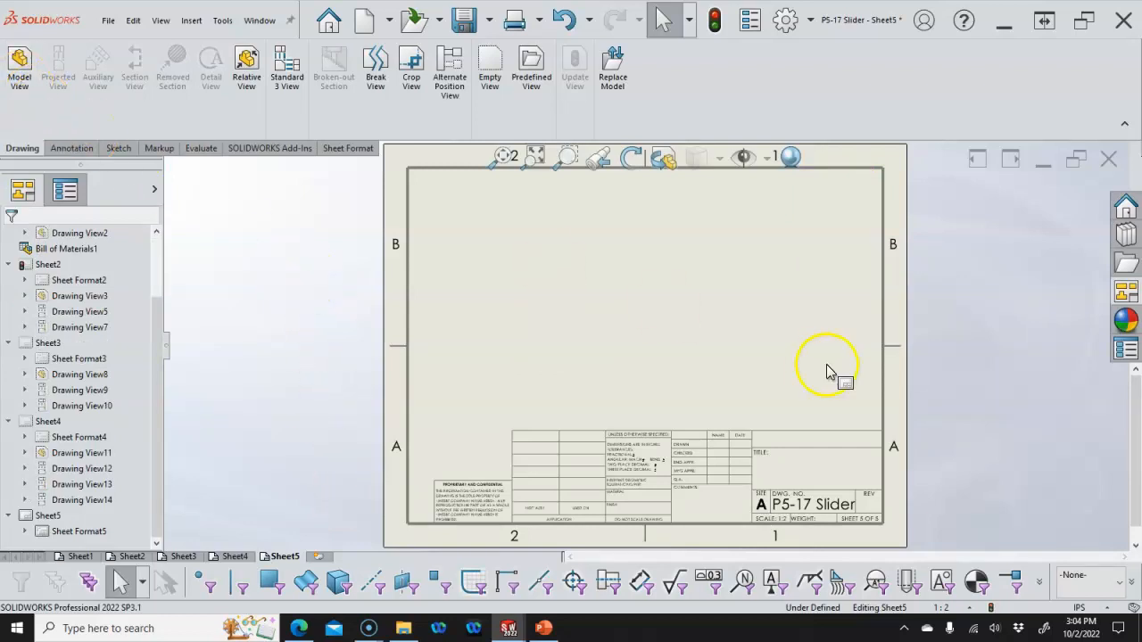
pyautogui.click(1126, 291)
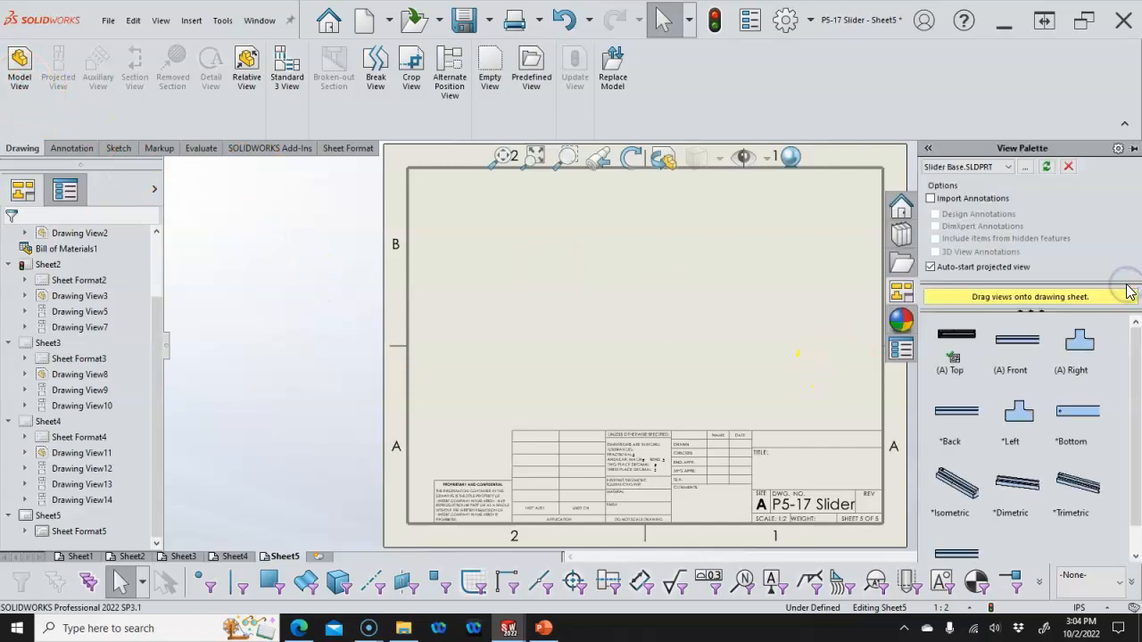
pyautogui.click(1024, 166)
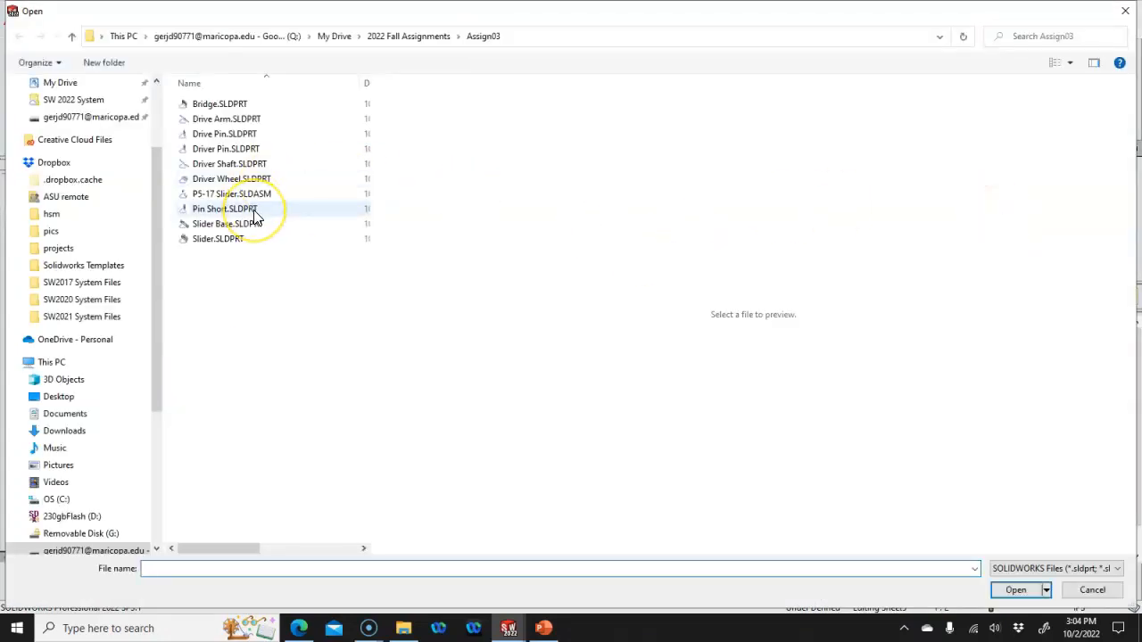
pyautogui.click(237, 134)
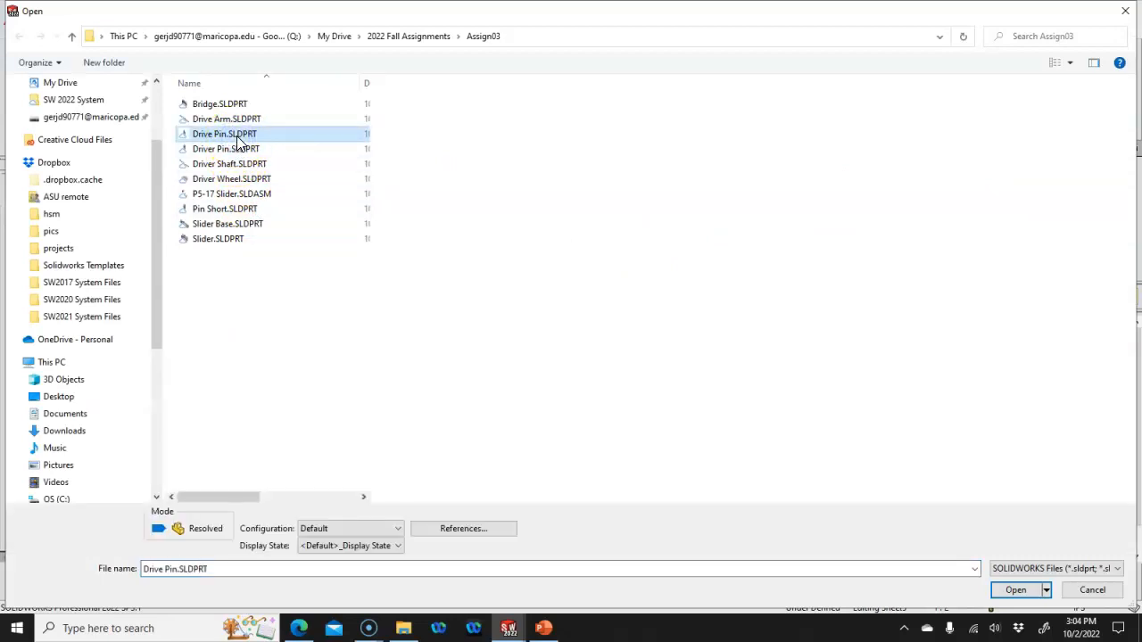
pyautogui.click(1008, 591)
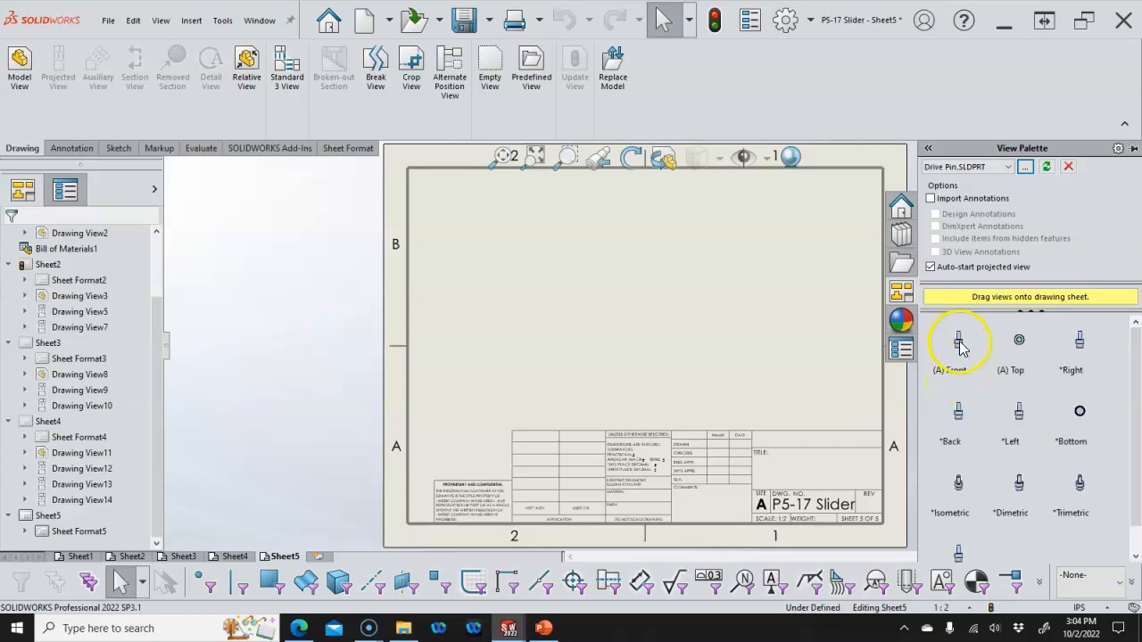
# - Place the Drive Pin's top view left of the sheet's centre and project a side view and an isometric view from it
pyautogui.moveTo(1023, 348)
pyautogui.mouseDown()
pyautogui.moveTo(681, 344)
pyautogui.moveTo(638, 357)
pyautogui.moveTo(539, 337)
pyautogui.mouseUp()
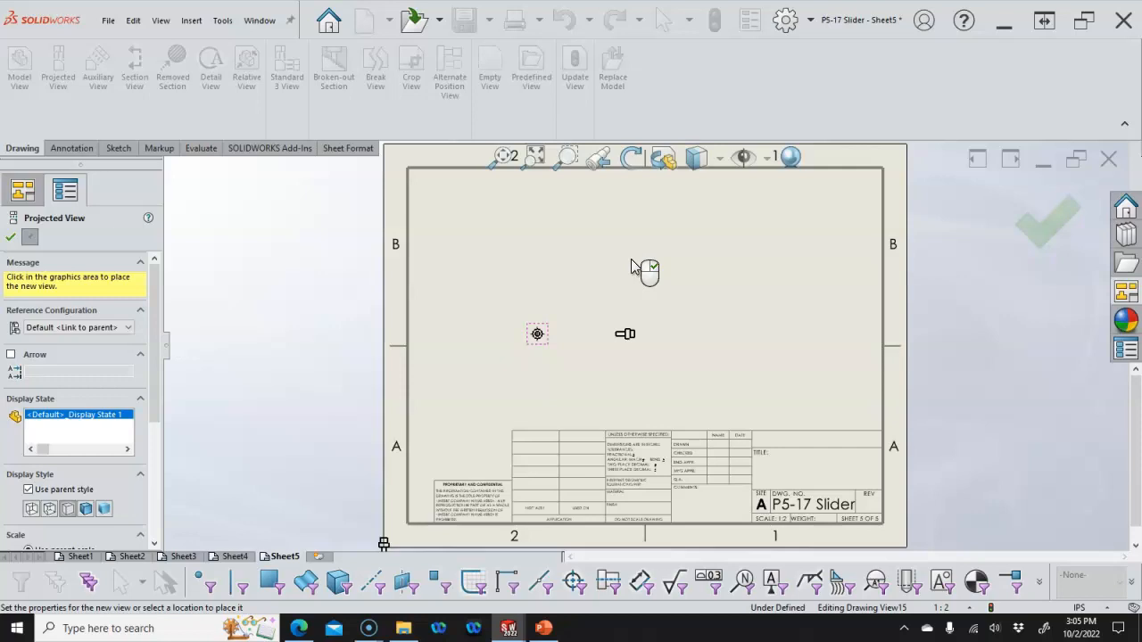
pyautogui.click(588, 261)
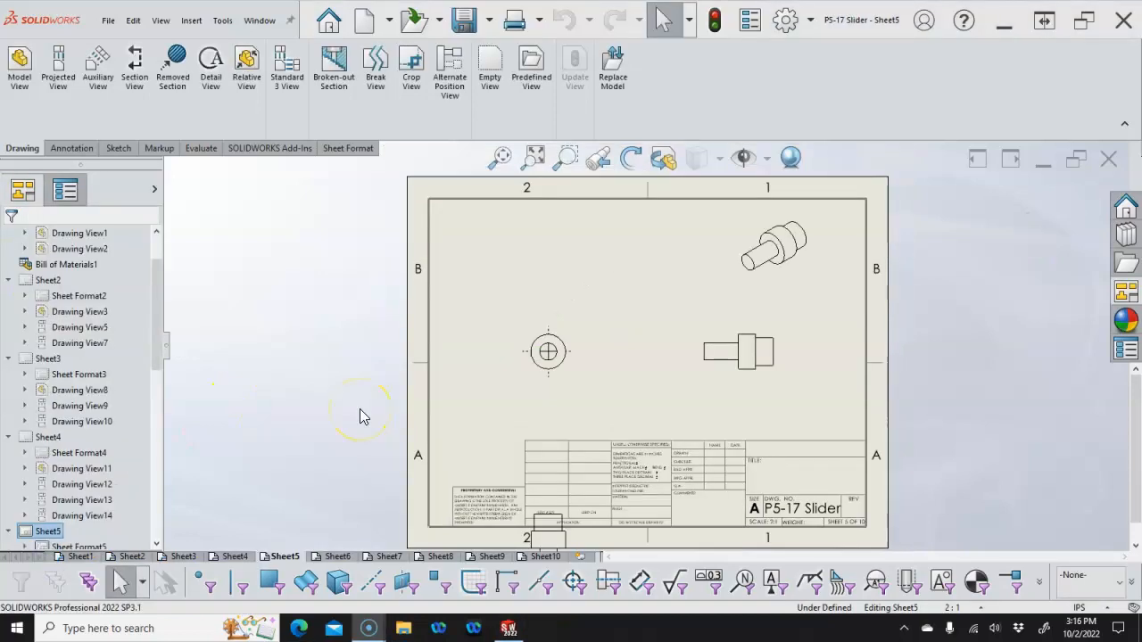
# - Delete the surplus projected view of the Drive Pin that overlaps the lower border of Sheet5
pyautogui.scroll(1, 361, 410)
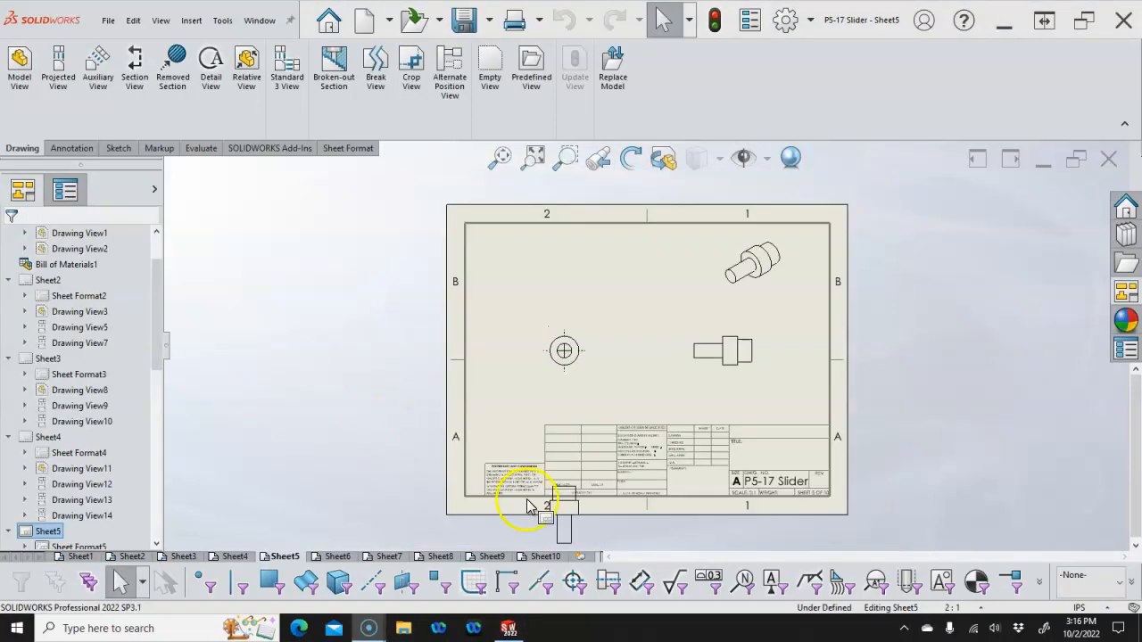
pyautogui.click(580, 530)
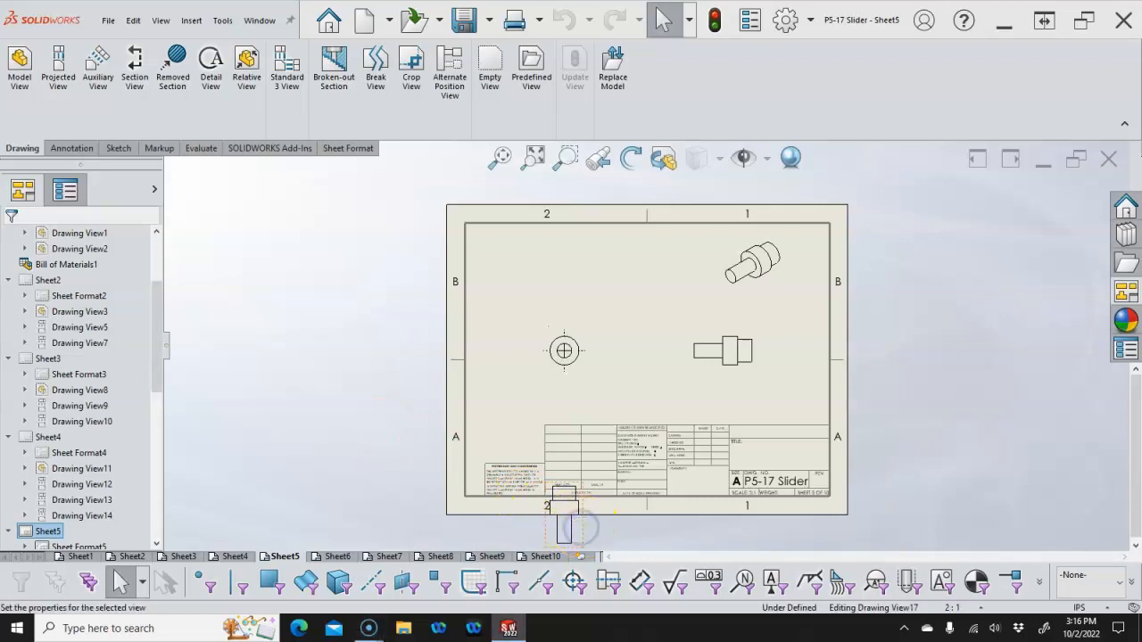
pyautogui.press('Delete')
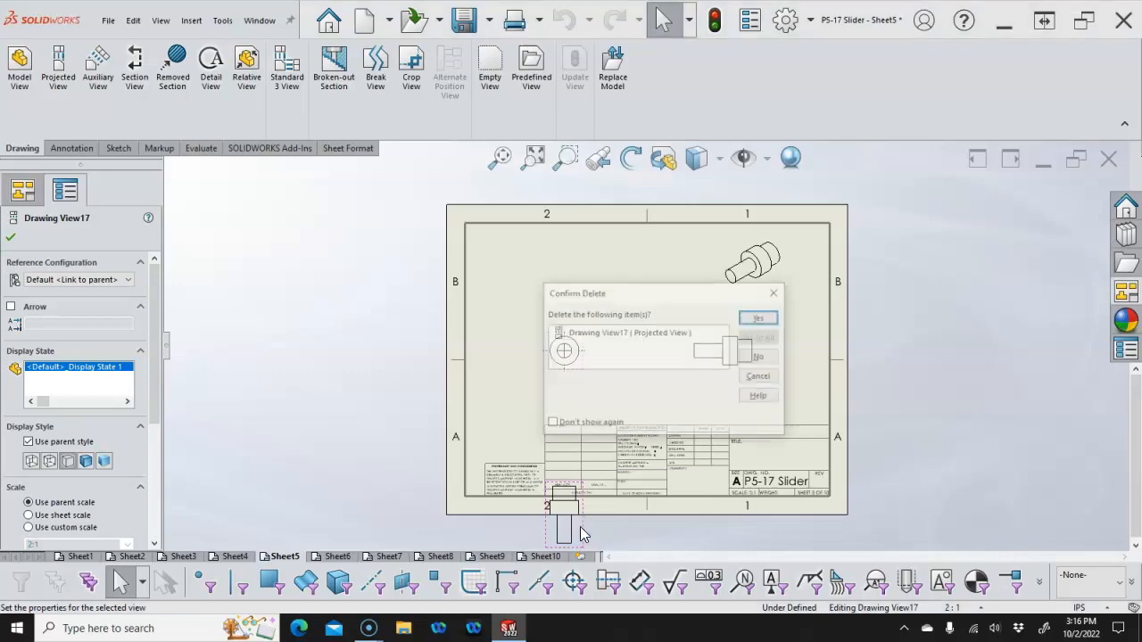
pyautogui.click(756, 321)
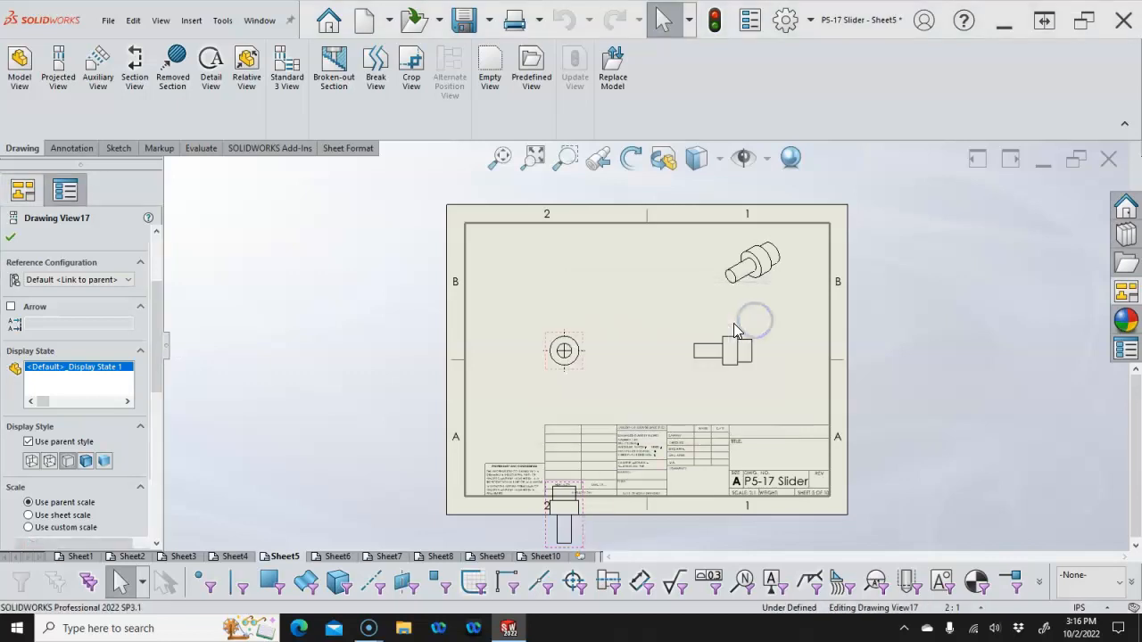
pyautogui.press('f')
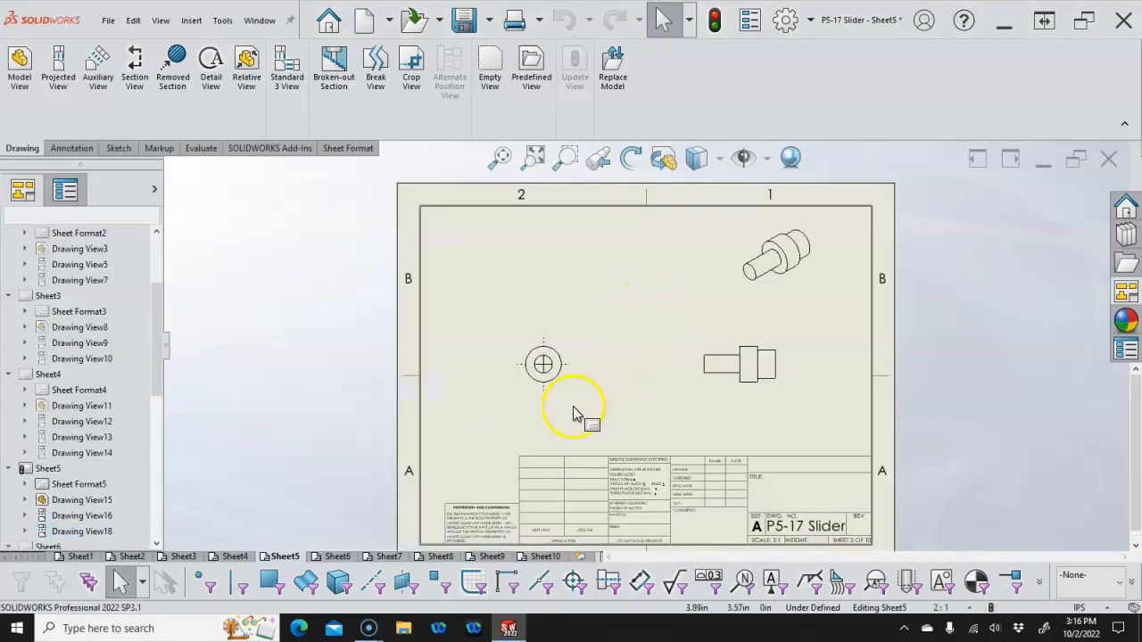
# - Switch to Sheet6 and set its sheet scale to 1:1
pyautogui.click(328, 557)
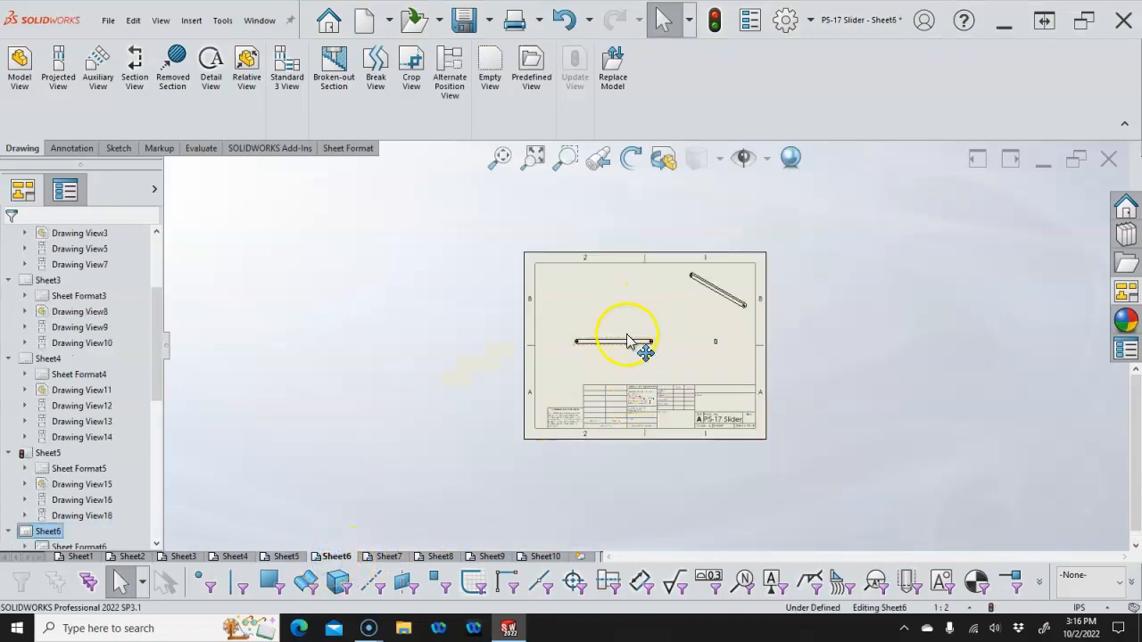
pyautogui.press('f')
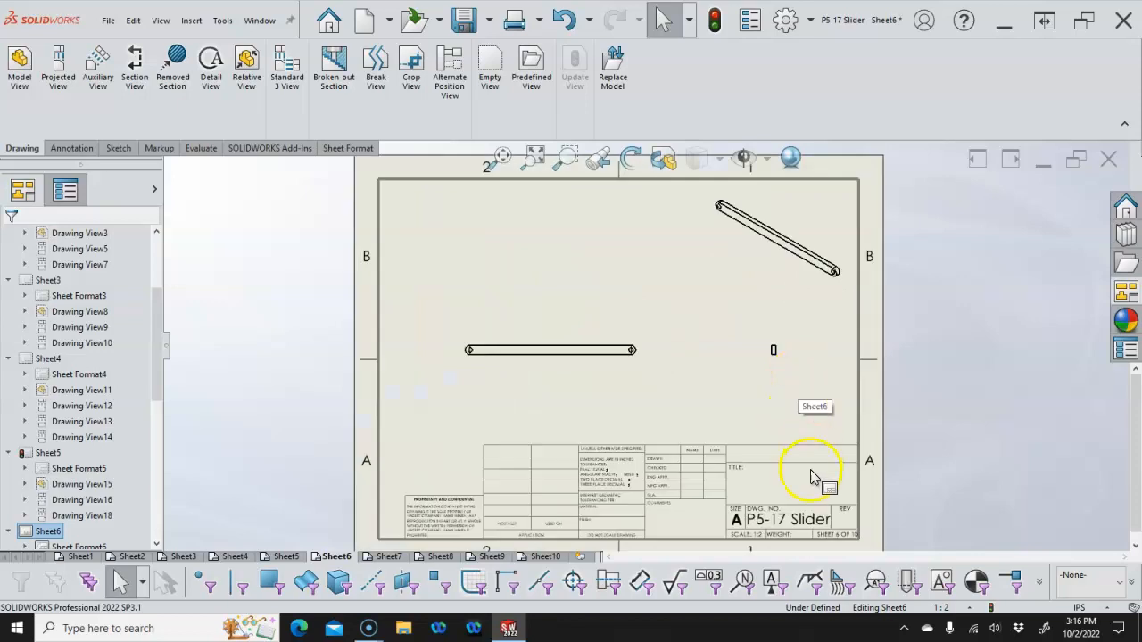
pyautogui.click(941, 608)
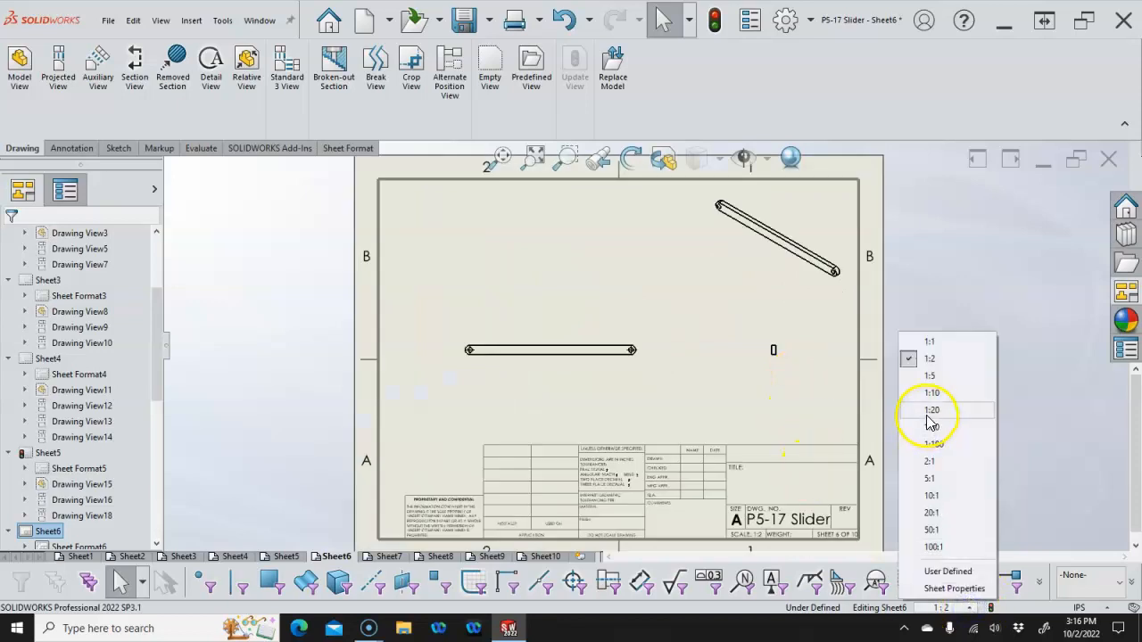
pyautogui.click(937, 344)
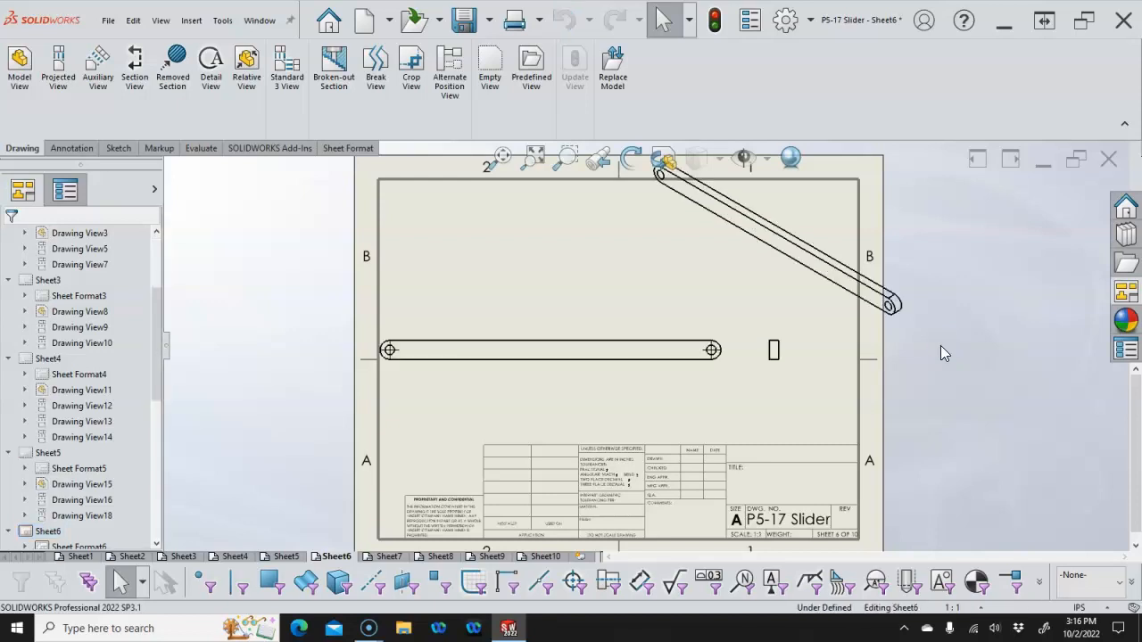
# - Give the Drive Arm's isometric view a custom scale of 1:2 and shift its front and side views right, clear of the border
pyautogui.click(789, 309)
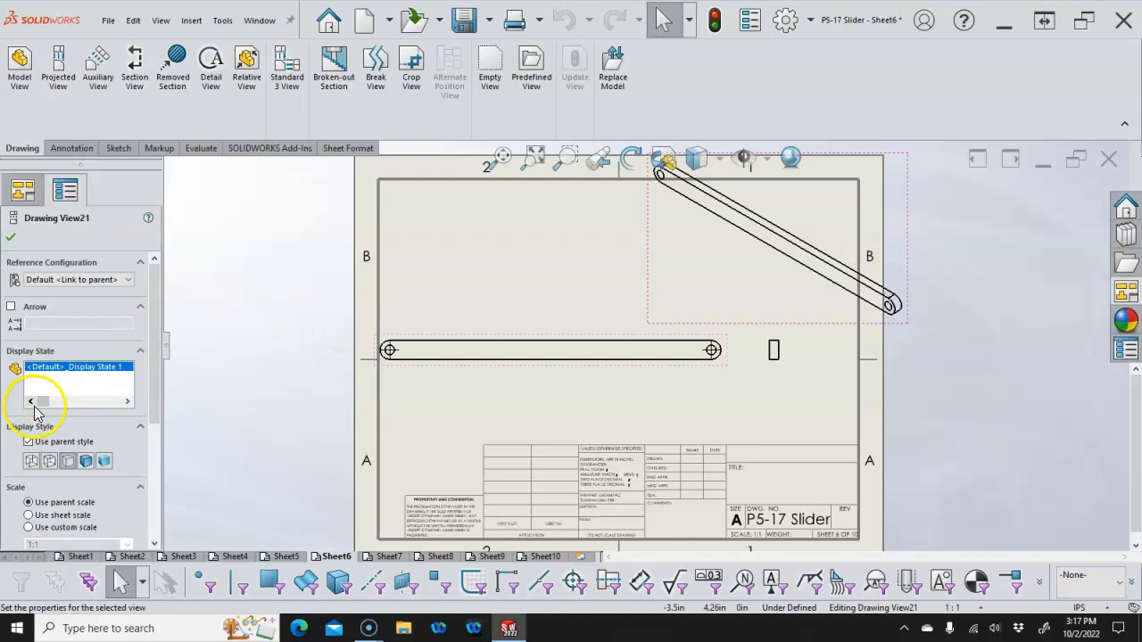
pyautogui.click(30, 527)
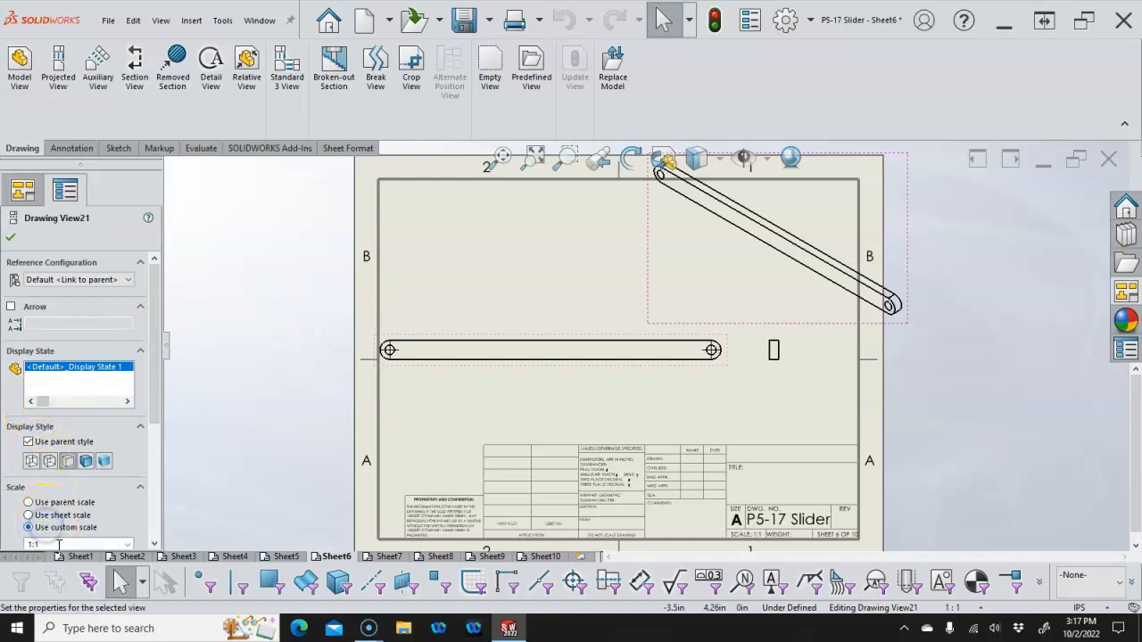
pyautogui.click(128, 544)
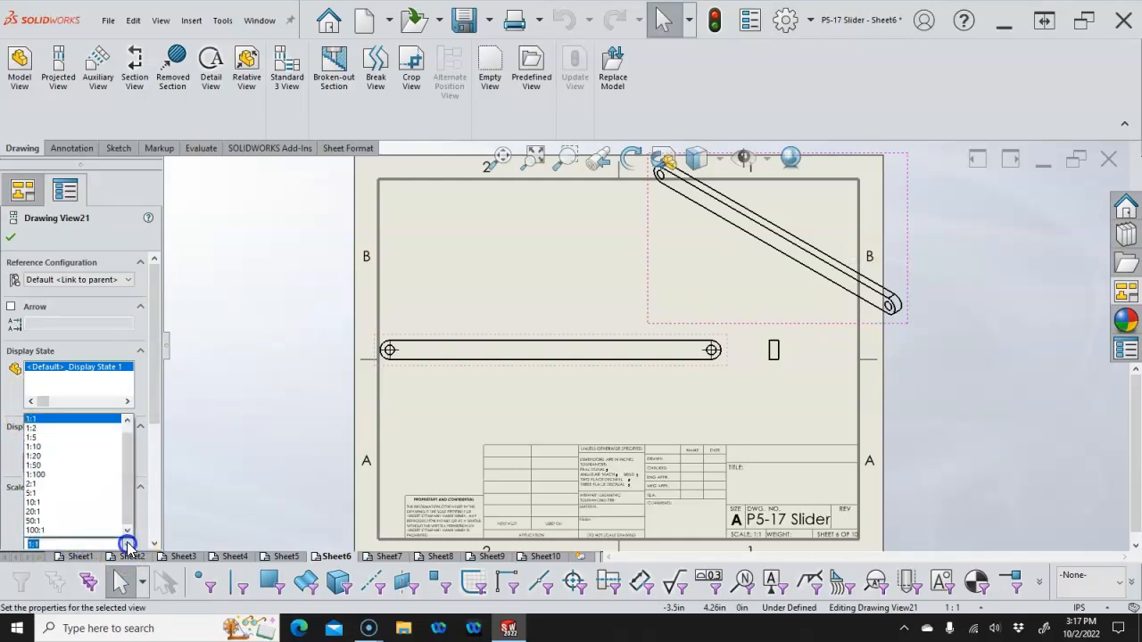
pyautogui.click(38, 433)
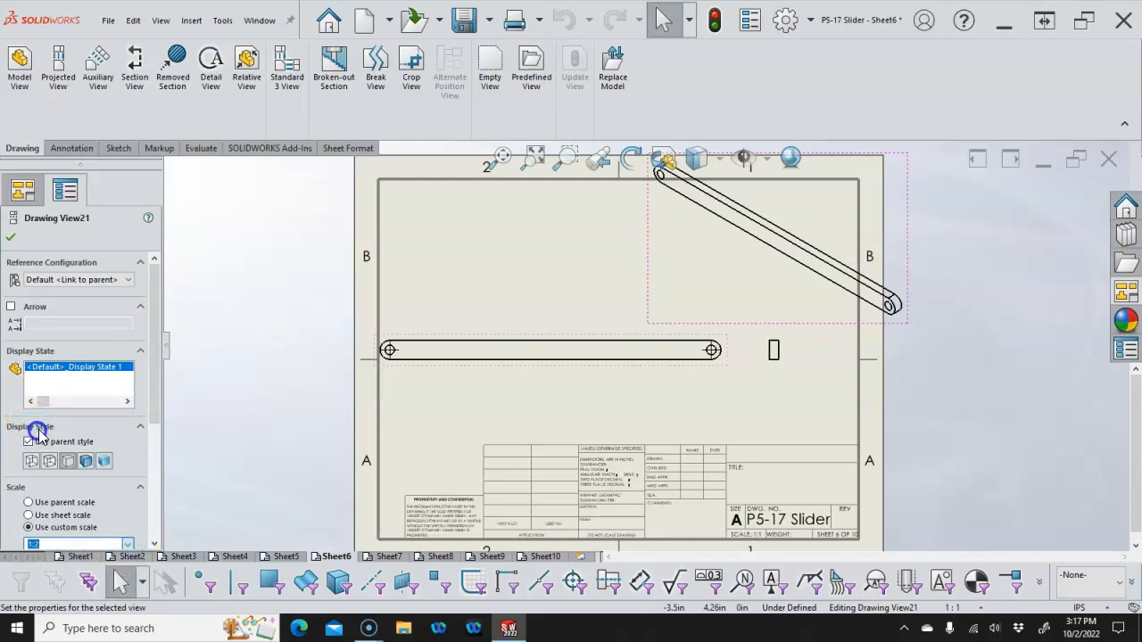
pyautogui.click(12, 232)
pyautogui.moveTo(554, 339)
pyautogui.mouseDown()
pyautogui.moveTo(635, 344)
pyautogui.moveTo(608, 334)
pyautogui.mouseUp()
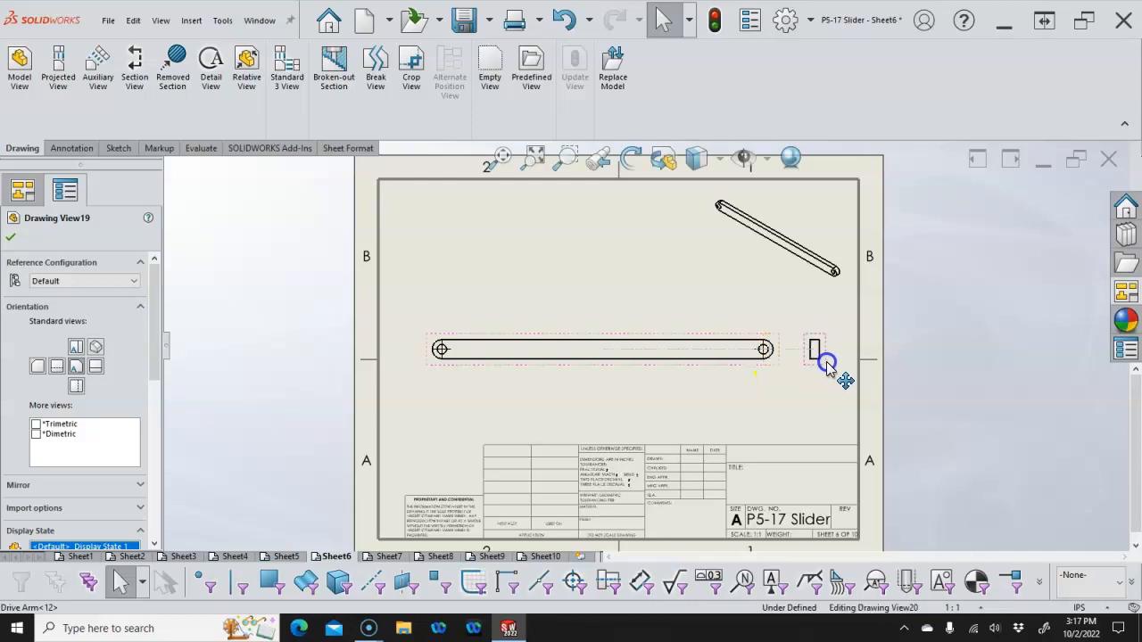
pyautogui.click(394, 524)
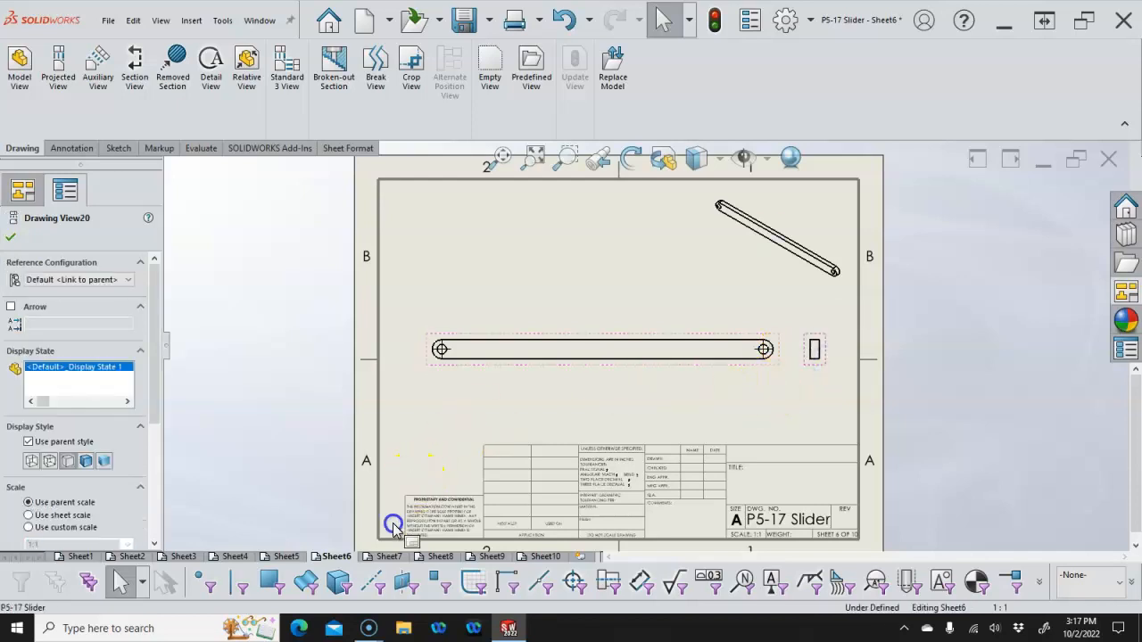
# - Switch to Sheet7 and move the pin's projected side view left, closer to the circular end view
pyautogui.click(384, 550)
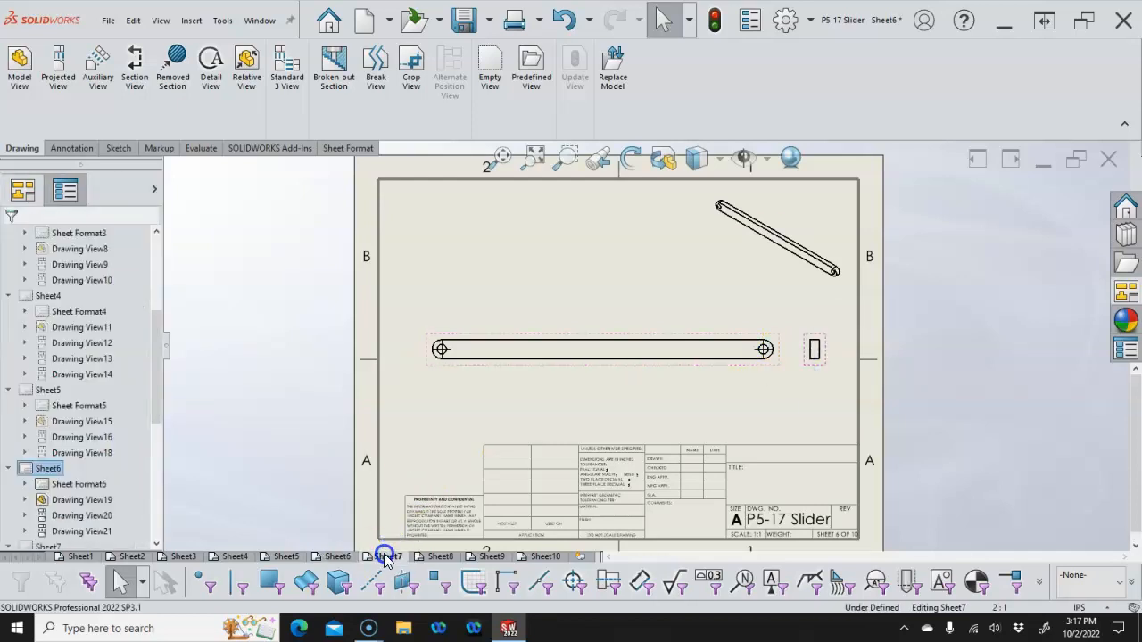
pyautogui.click(385, 556)
pyautogui.moveTo(727, 364)
pyautogui.mouseDown()
pyautogui.moveTo(729, 349)
pyautogui.moveTo(681, 348)
pyautogui.mouseUp()
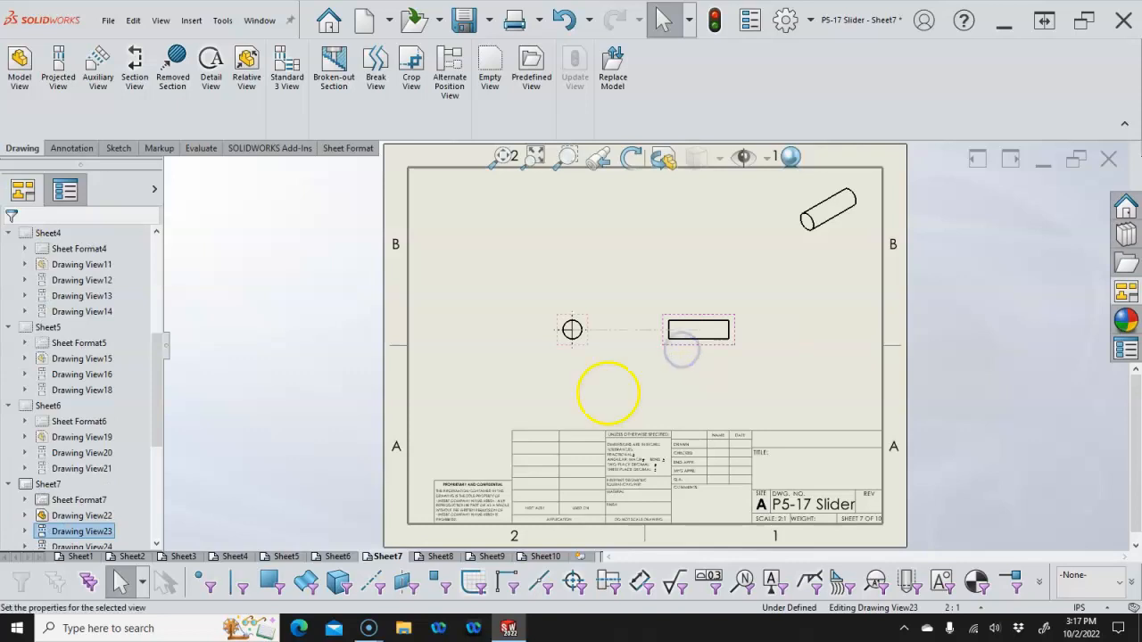
# - Switch to Sheet9 and change the part's base view to the top orientation, accepting the update of its dependent views
pyautogui.click(437, 554)
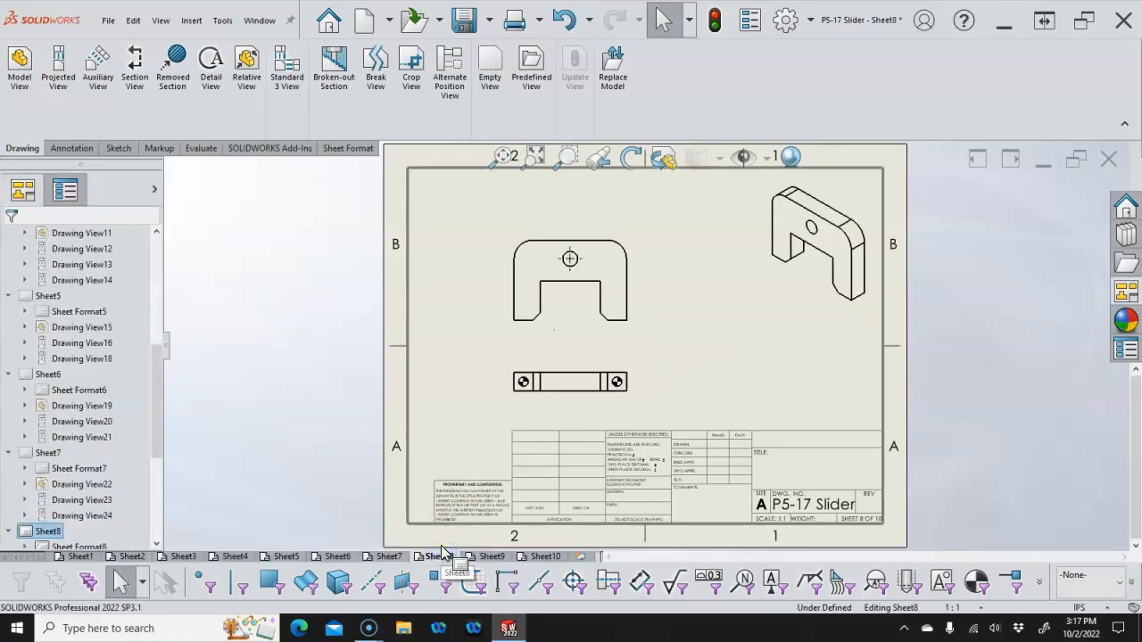
pyautogui.click(491, 556)
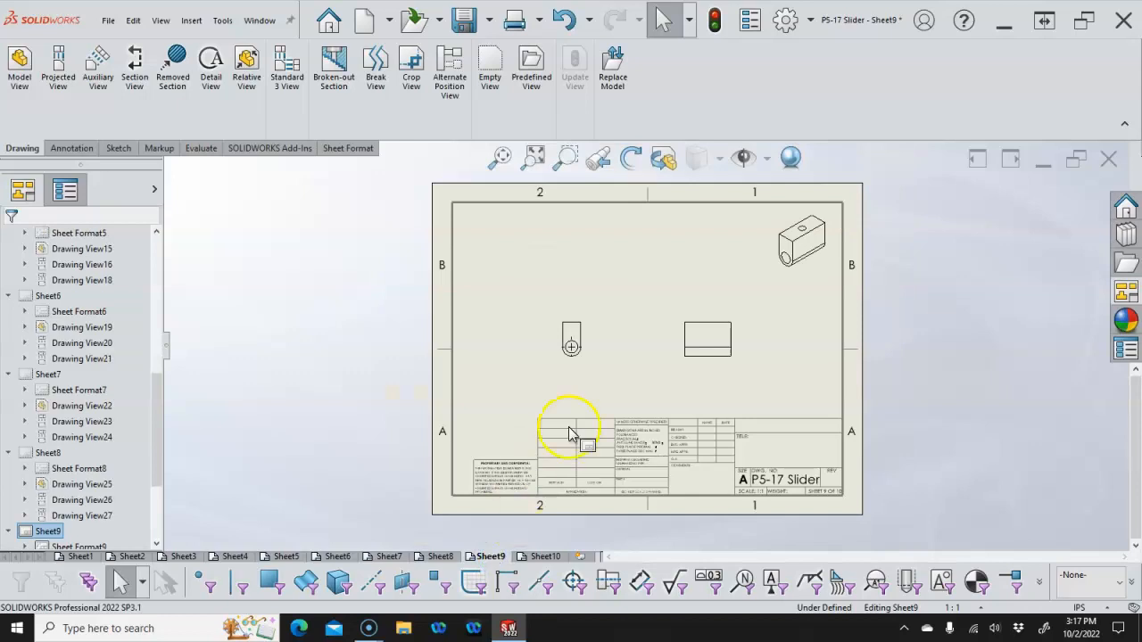
pyautogui.scroll(-1, 596, 345)
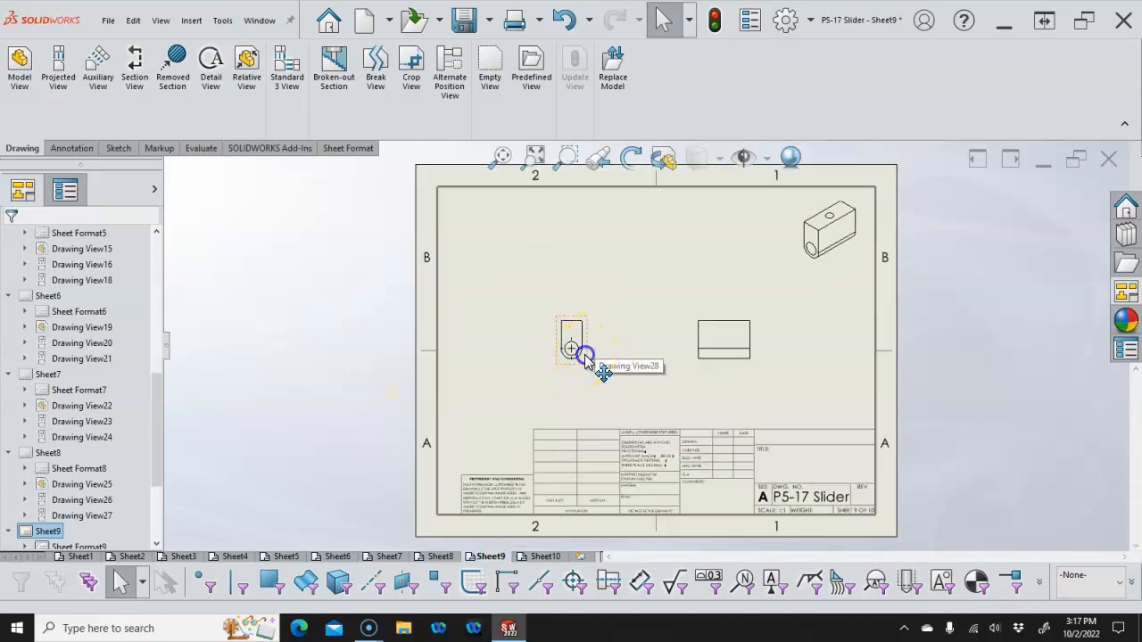
pyautogui.click(575, 352)
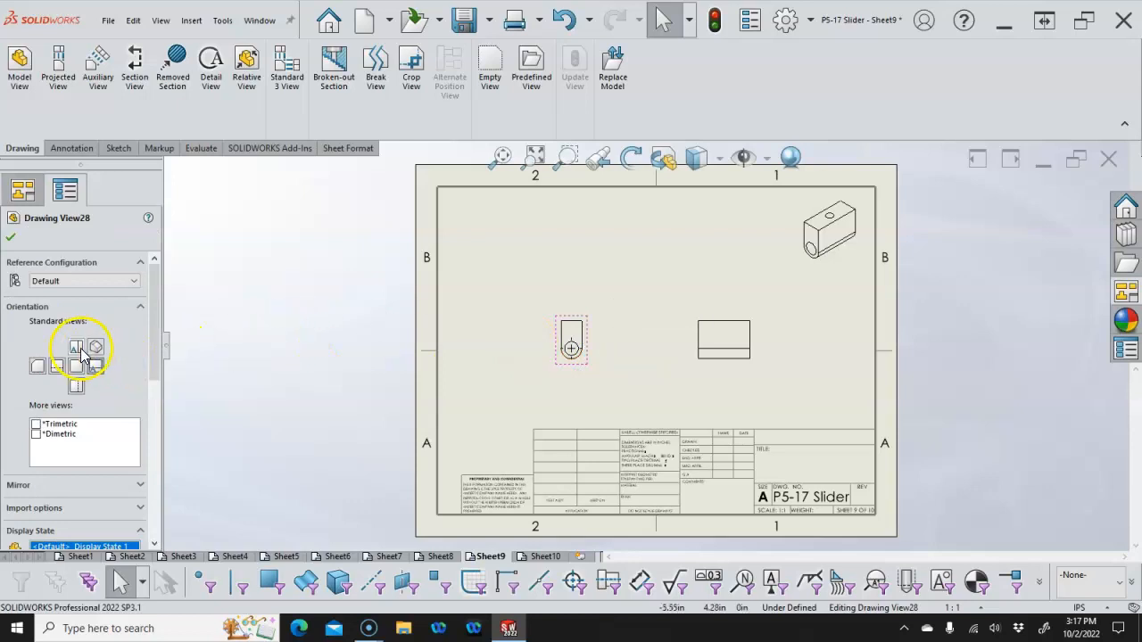
pyautogui.click(76, 346)
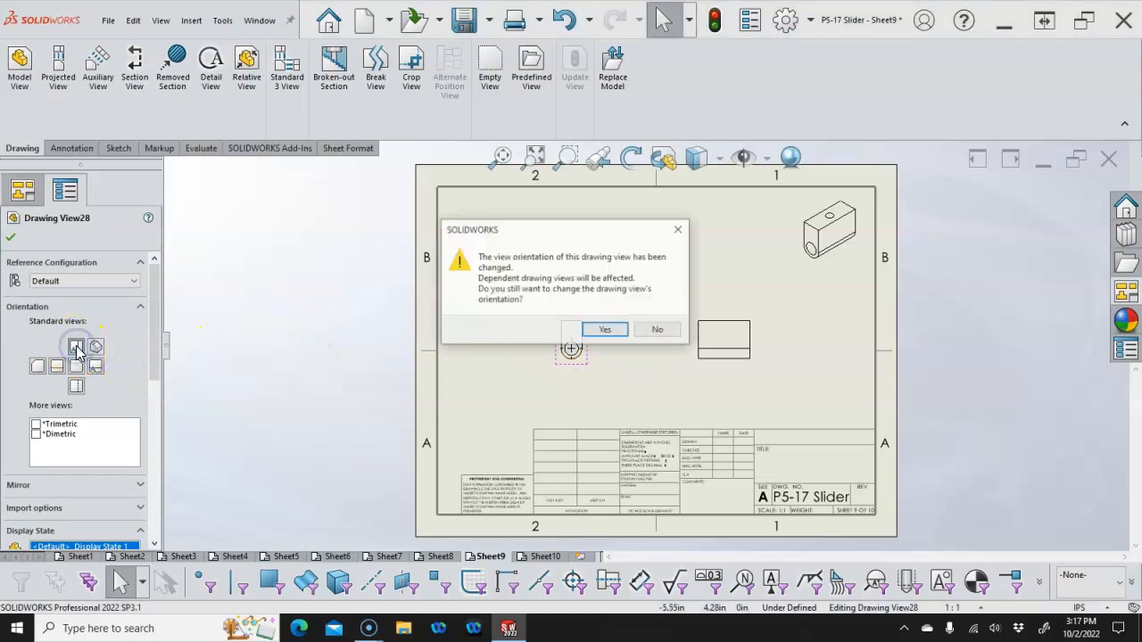
pyautogui.click(603, 330)
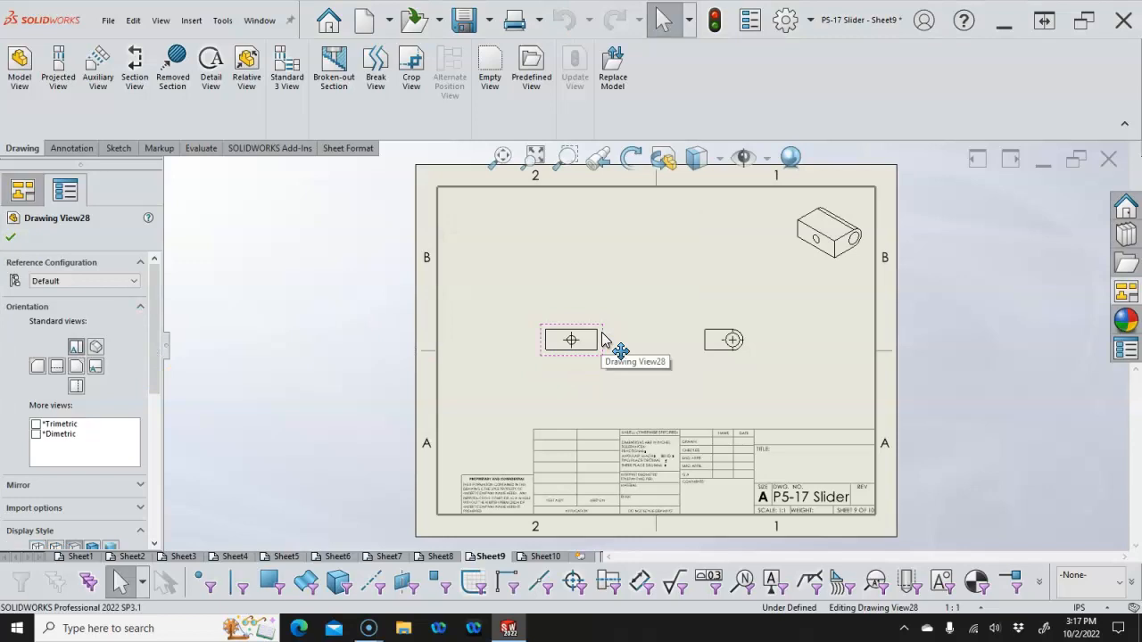
# - Set the sheet scale of Sheet9 to 2:1
pyautogui.click(538, 366)
pyautogui.click(780, 301)
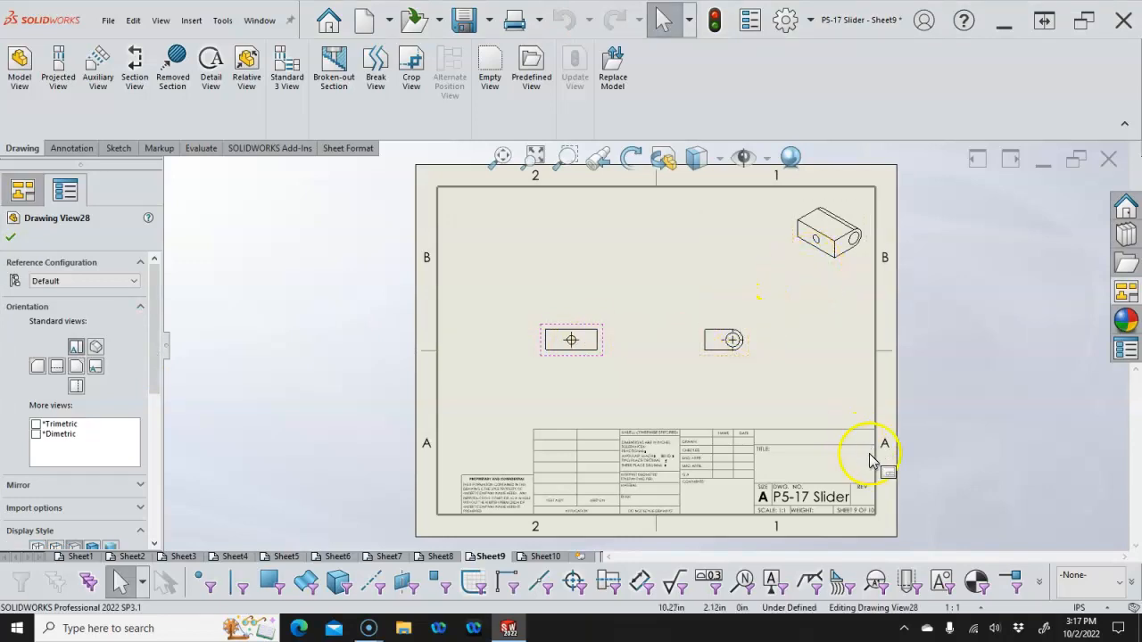
pyautogui.click(973, 608)
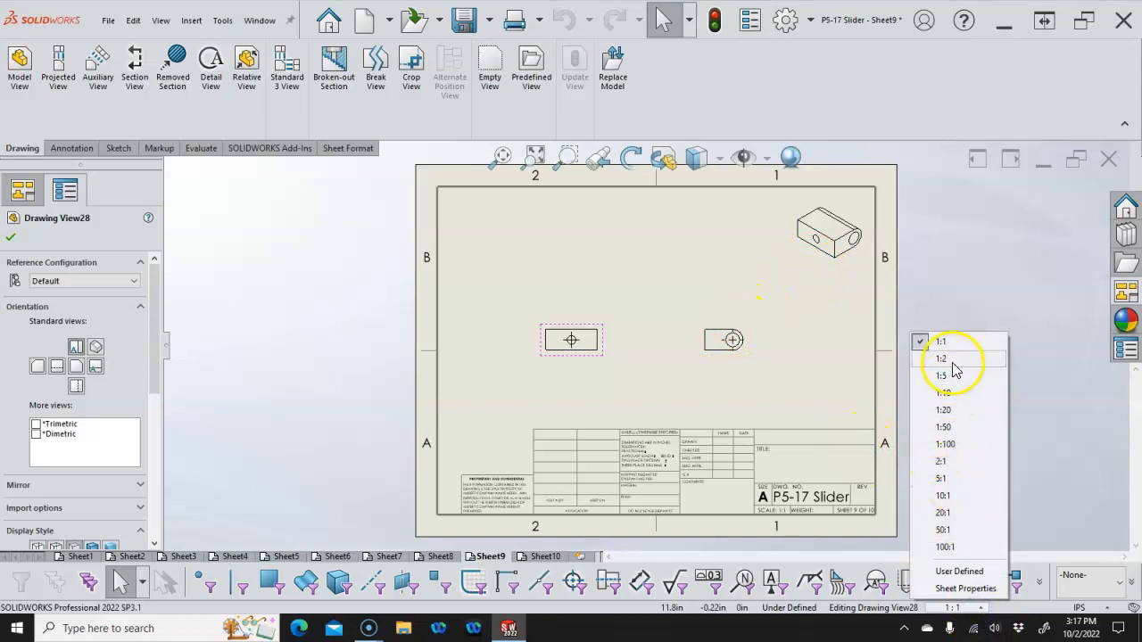
pyautogui.click(942, 462)
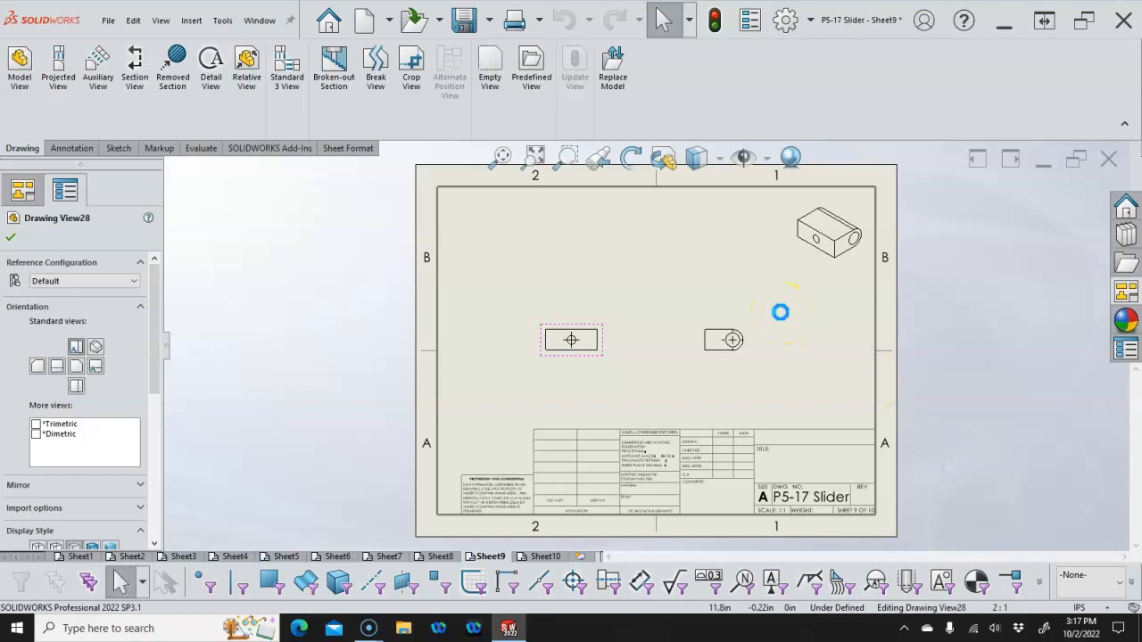
# - Give the isometric view on Sheet9 a custom scale of 1:1 and shift the projected side view slightly right
pyautogui.moveTo(816, 290); pyautogui.dragTo(589, 297)
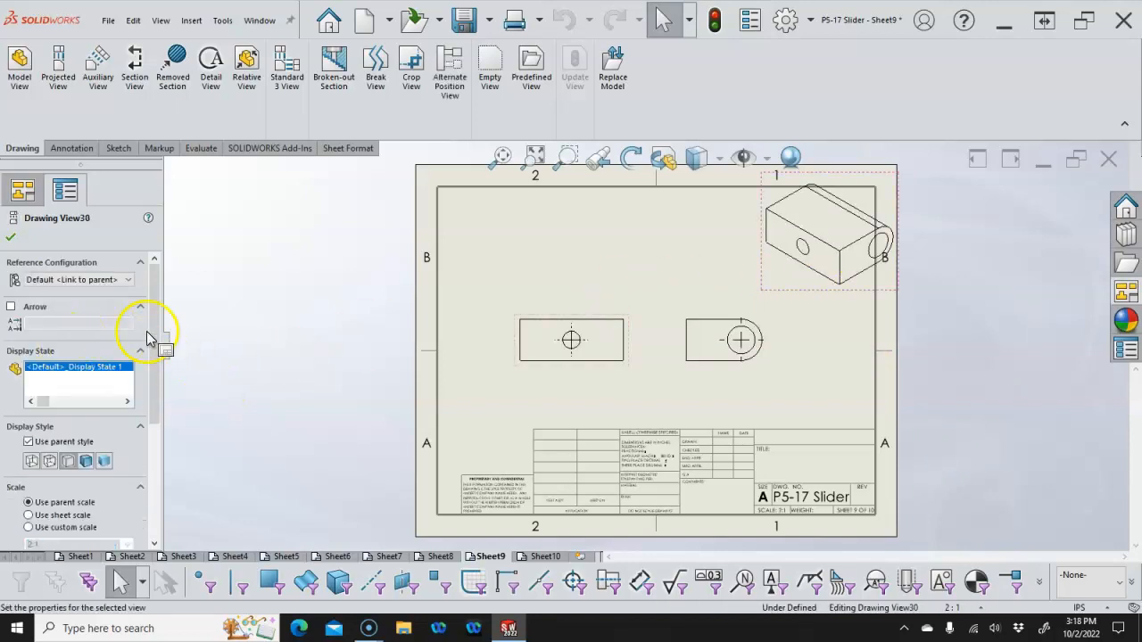
pyautogui.moveTo(153, 398); pyautogui.dragTo(153, 453)
pyautogui.click(32, 425)
pyautogui.click(128, 441)
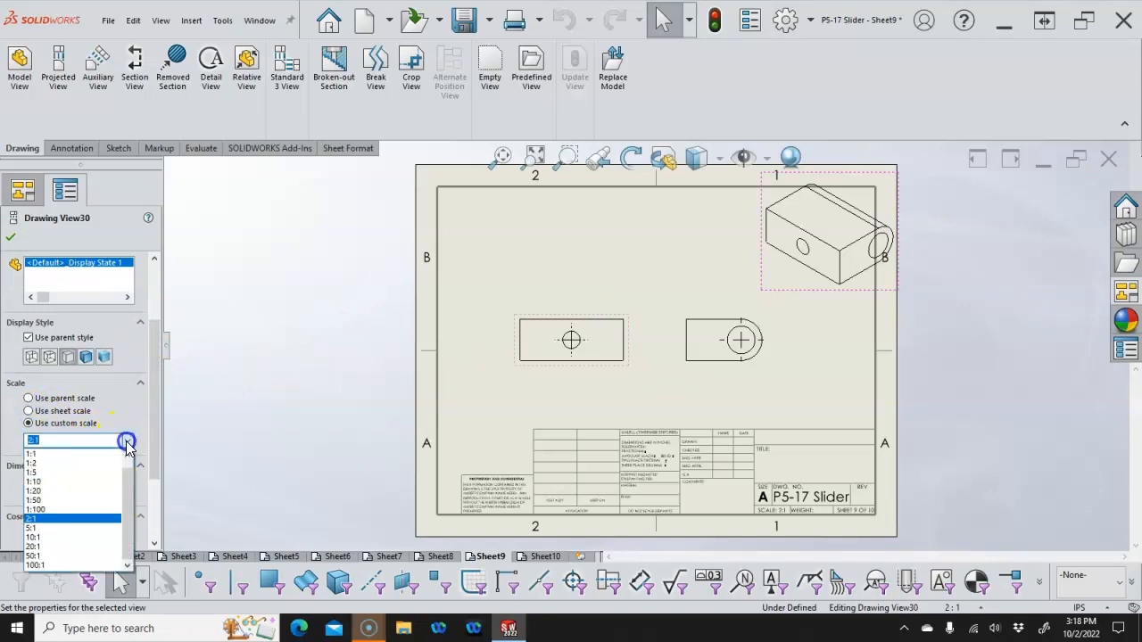
pyautogui.click(75, 457)
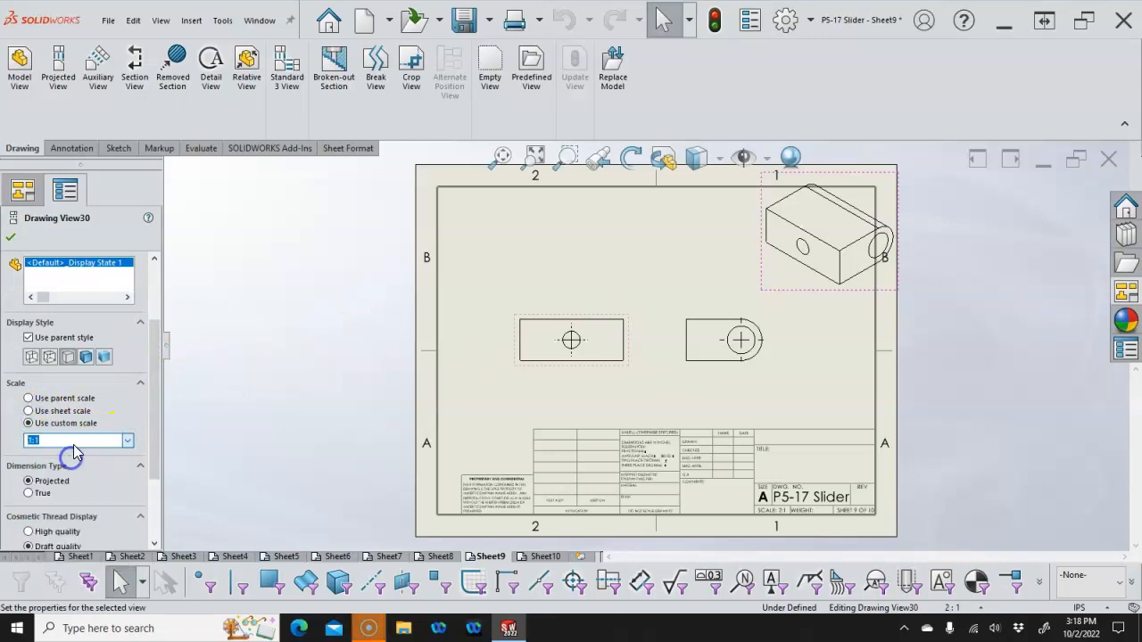
pyautogui.click(9, 236)
pyautogui.click(785, 363)
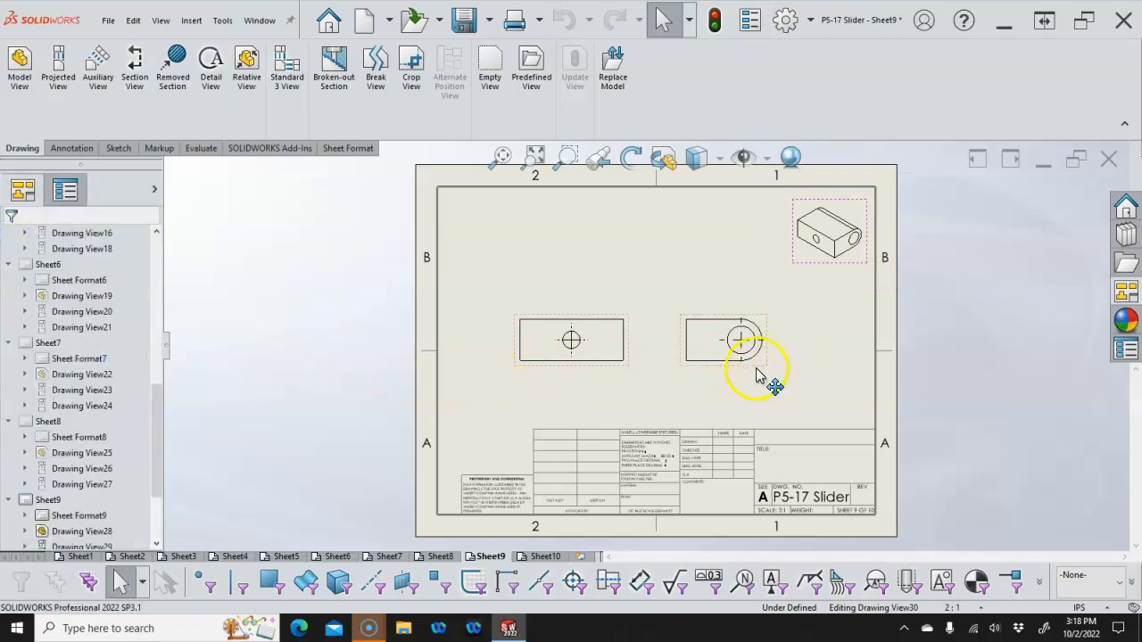
pyautogui.moveTo(797, 367); pyautogui.dragTo(788, 367)
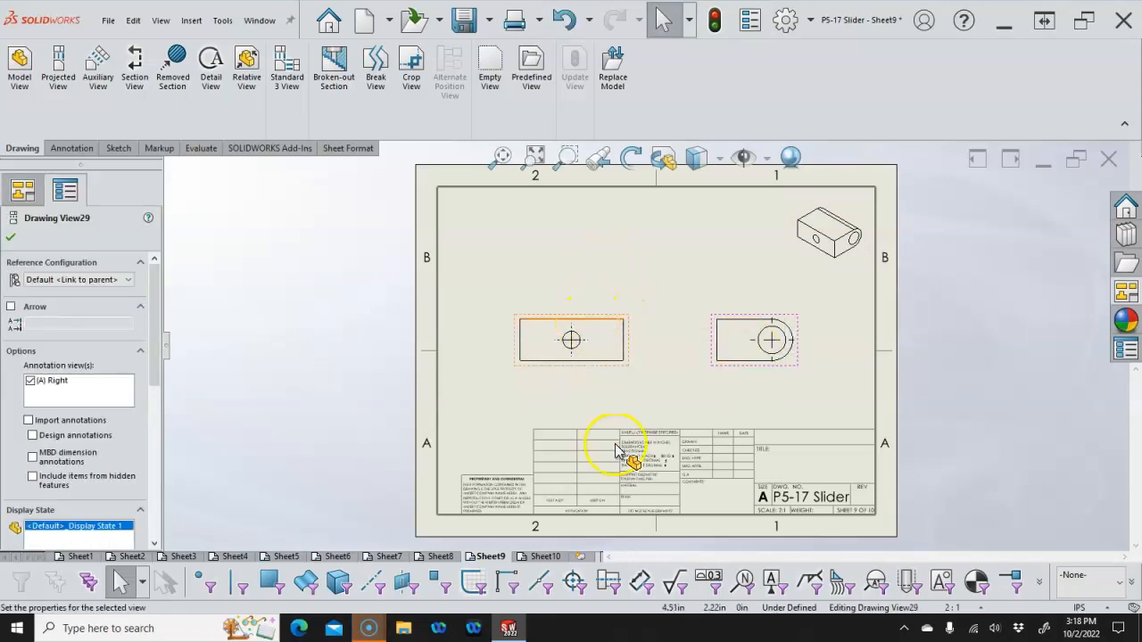
# - Switch to Sheet10 and give the Driver Shaft's isometric view a custom scale of 1:2
pyautogui.click(539, 557)
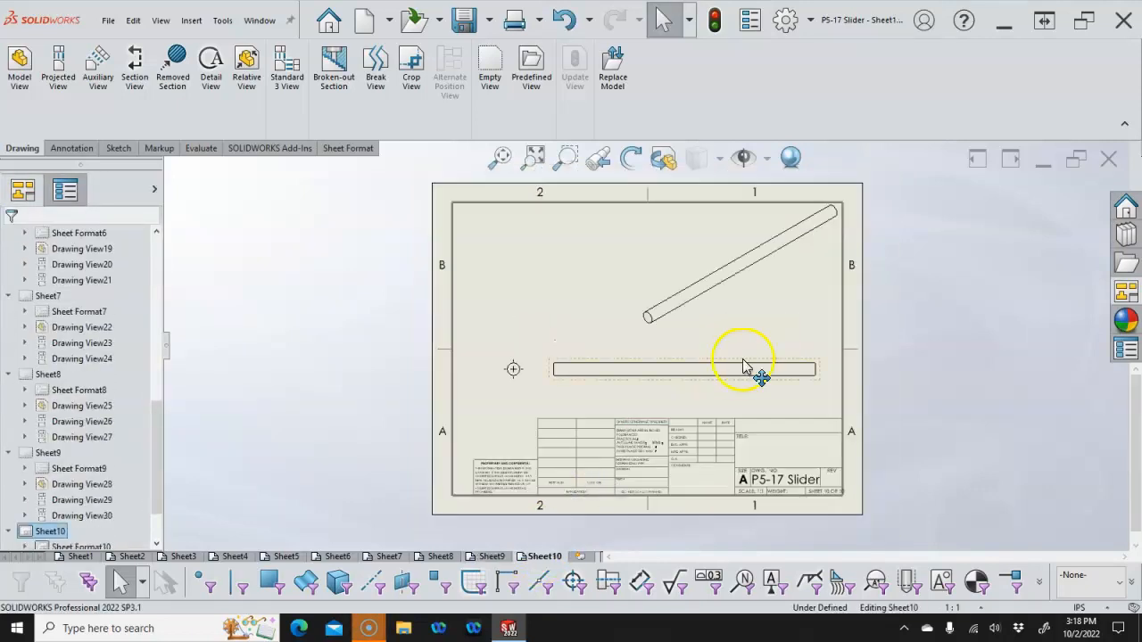
pyautogui.click(424, 356)
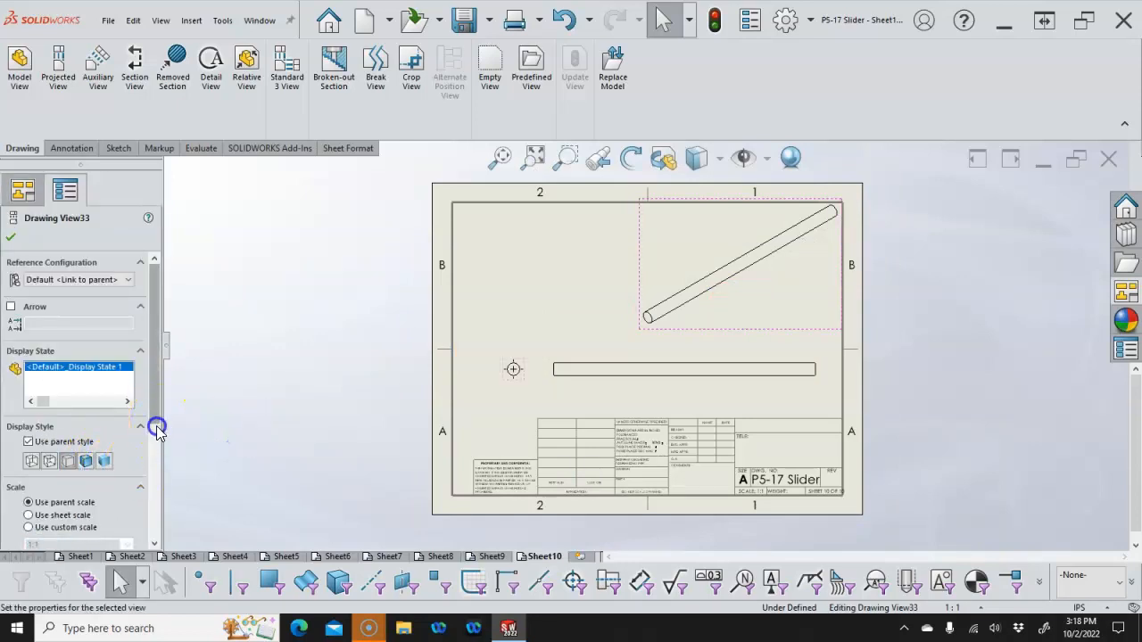
pyautogui.scroll(-2, 89, 455)
pyautogui.click(29, 445)
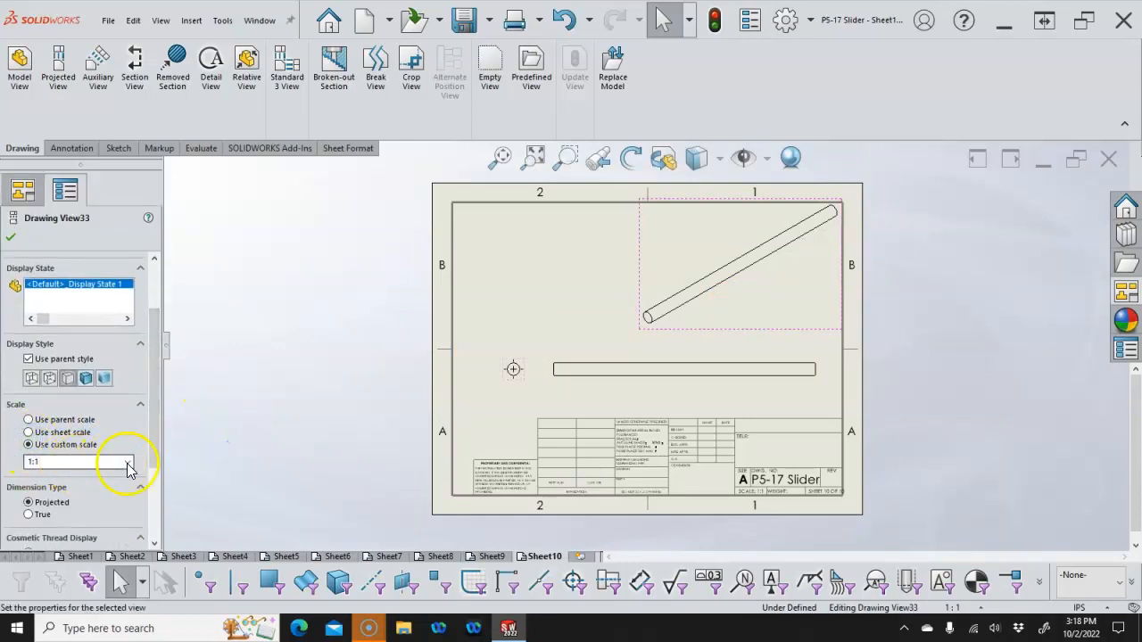
pyautogui.click(127, 463)
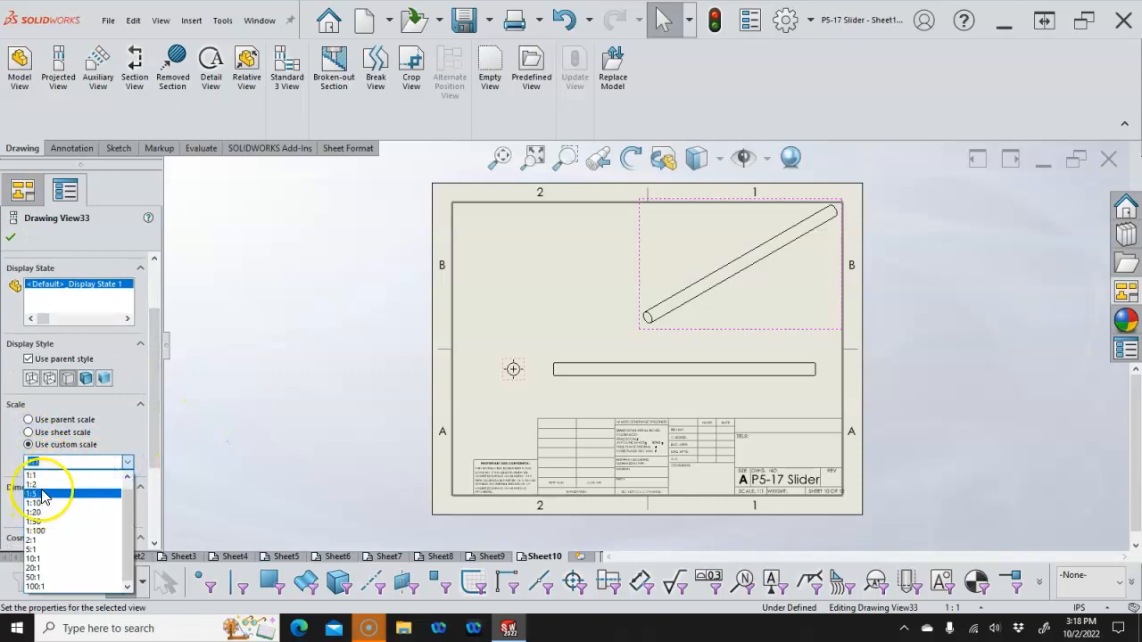
pyautogui.click(41, 486)
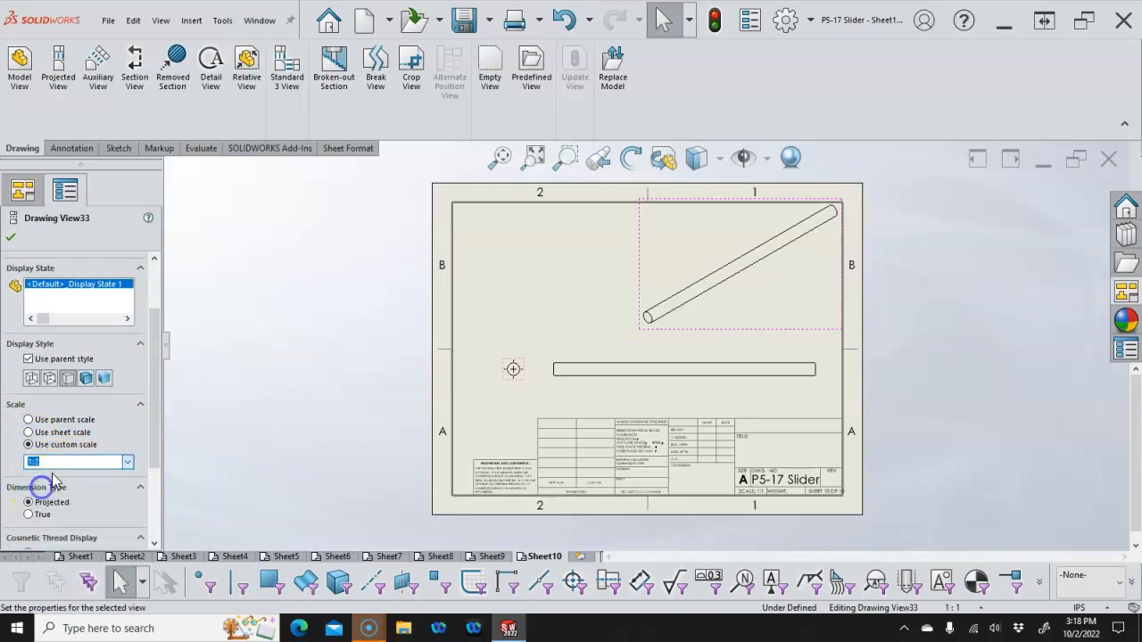
pyautogui.click(12, 235)
# - Move the Driver Shaft's isometric view closer to the sheet's upper-right corner and raise the aligned end and side views
pyautogui.moveTo(773, 306)
pyautogui.mouseDown()
pyautogui.moveTo(819, 282)
pyautogui.moveTo(799, 286)
pyautogui.mouseUp()
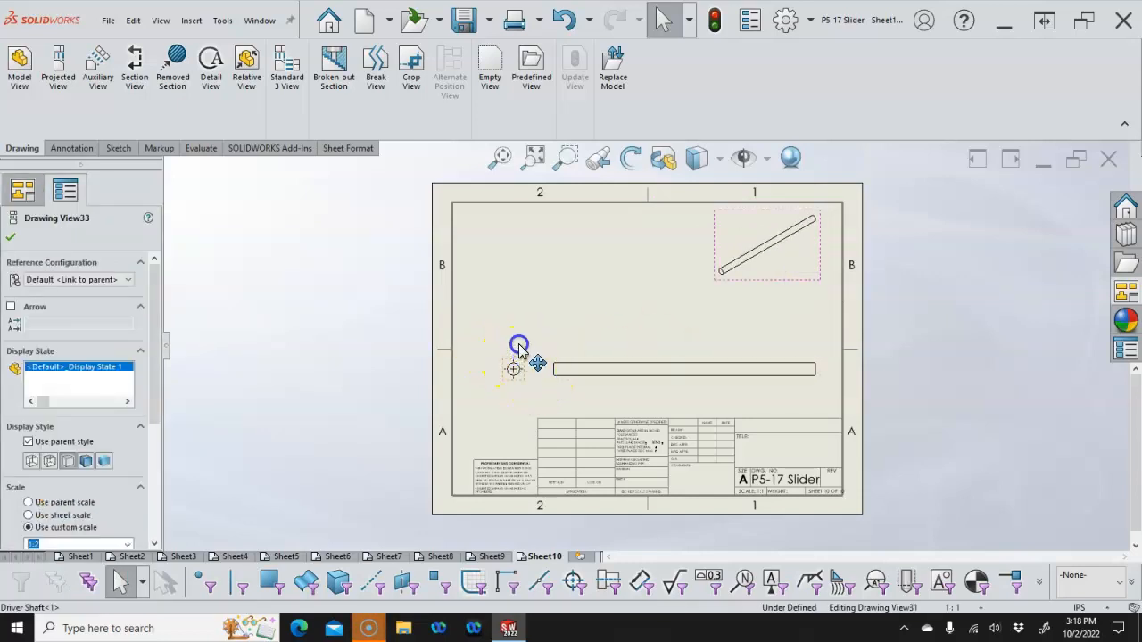
pyautogui.moveTo(518, 337); pyautogui.dragTo(518, 331)
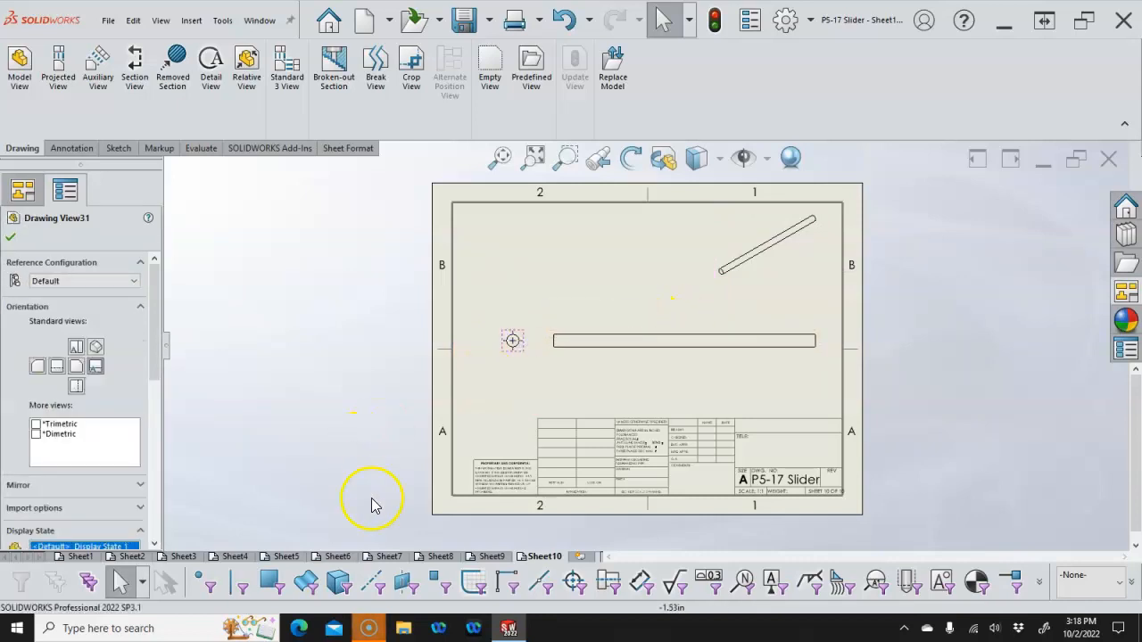
# - On Sheet6, break the Drive Arm's front view between its two holes with vertical zig zag break lines and a 0.39 in gap
pyautogui.click(384, 557)
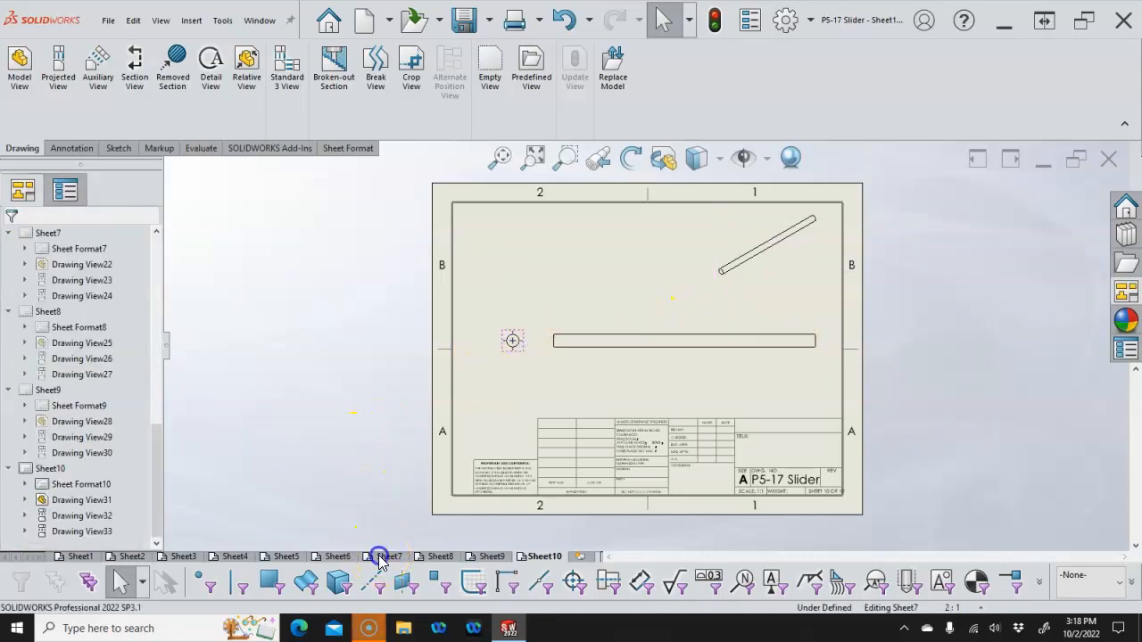
pyautogui.click(340, 557)
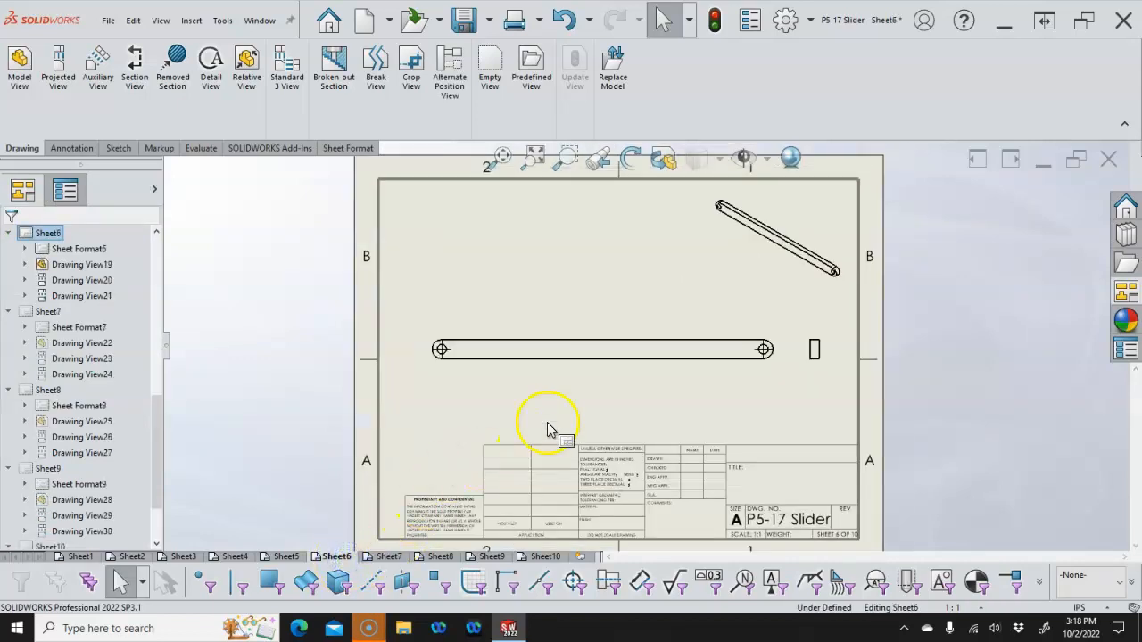
pyautogui.scroll(-3, 588, 365)
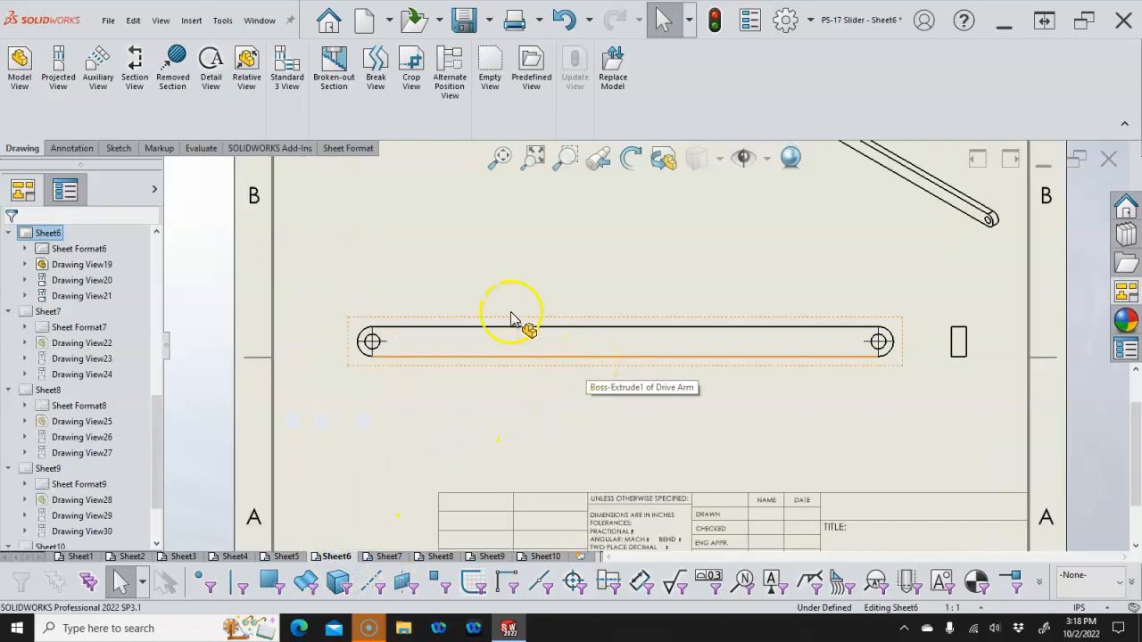
pyautogui.click(480, 325)
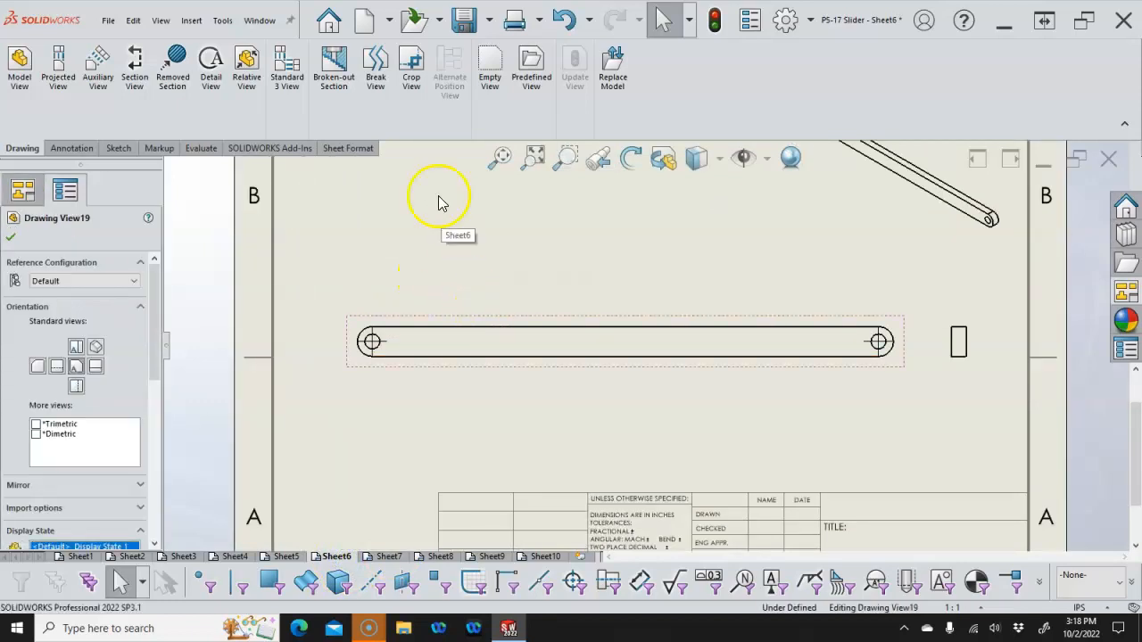
pyautogui.click(373, 85)
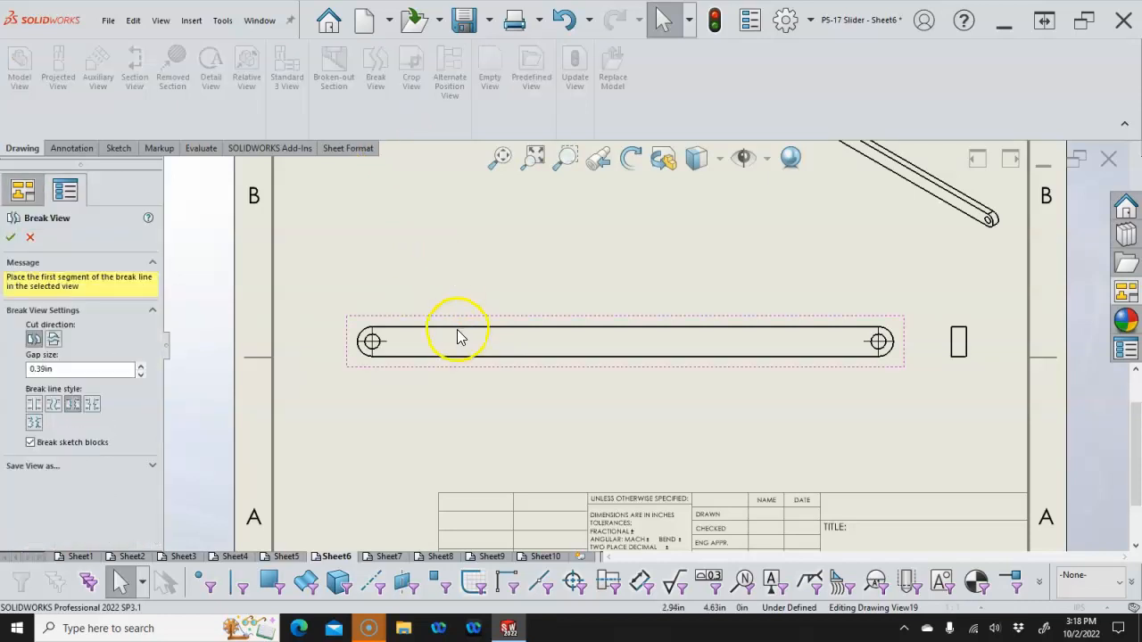
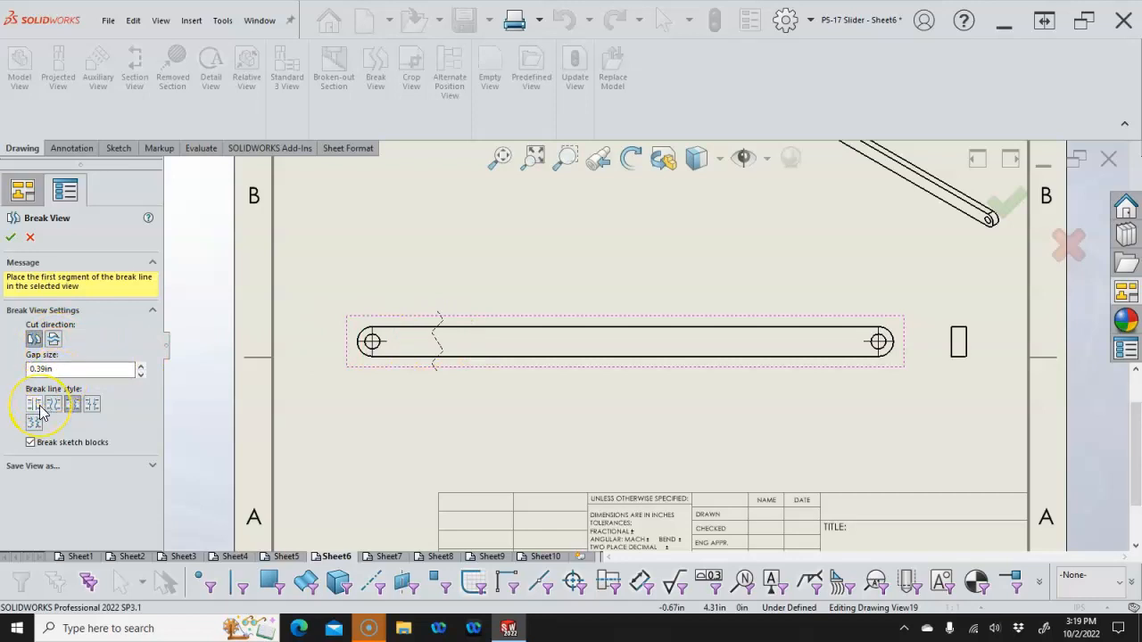
pyautogui.click(69, 409)
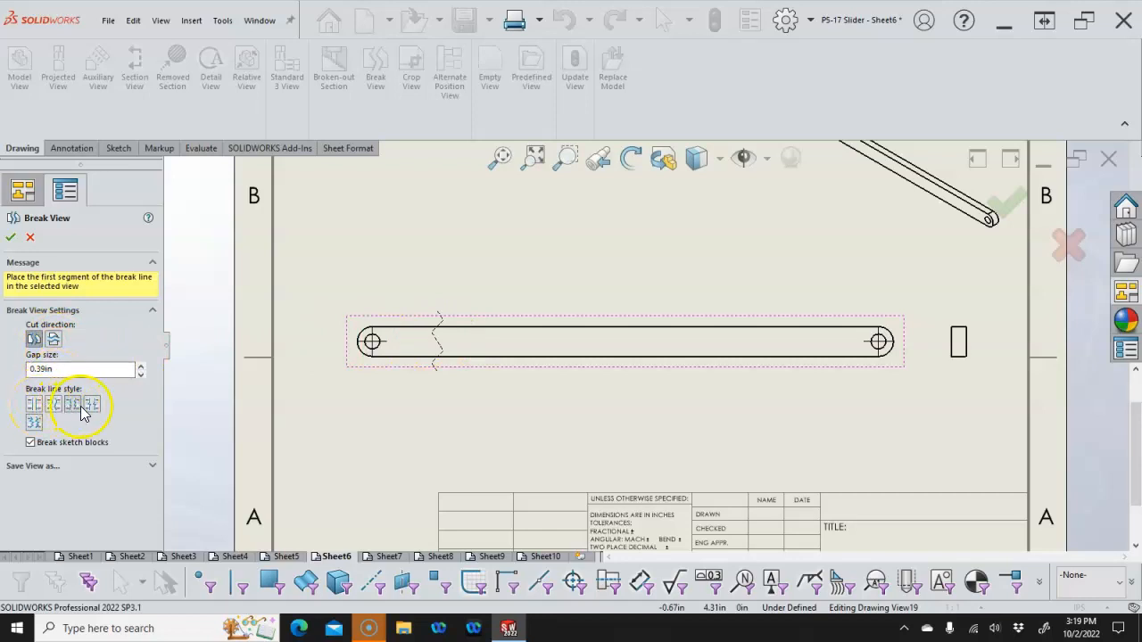
pyautogui.click(435, 340)
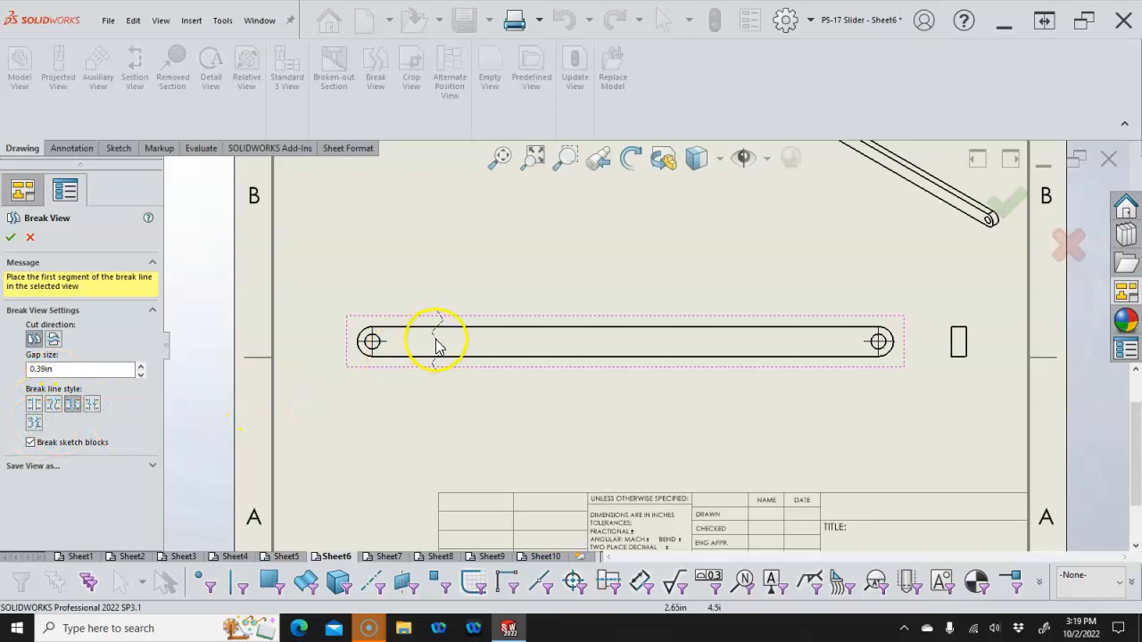
pyautogui.click(808, 342)
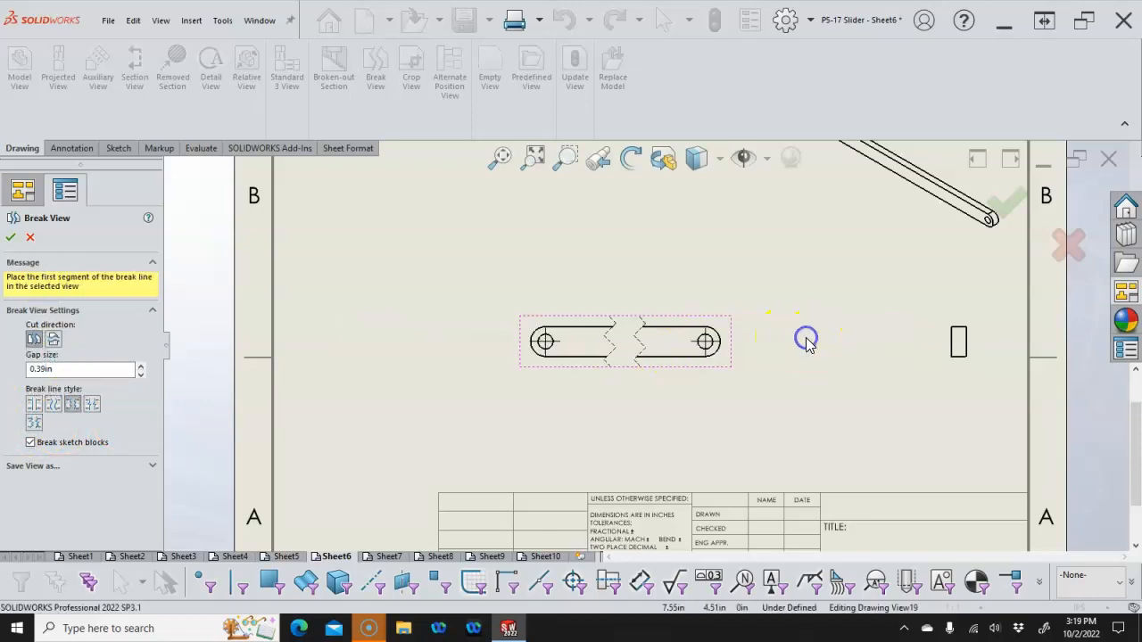
pyautogui.click(9, 237)
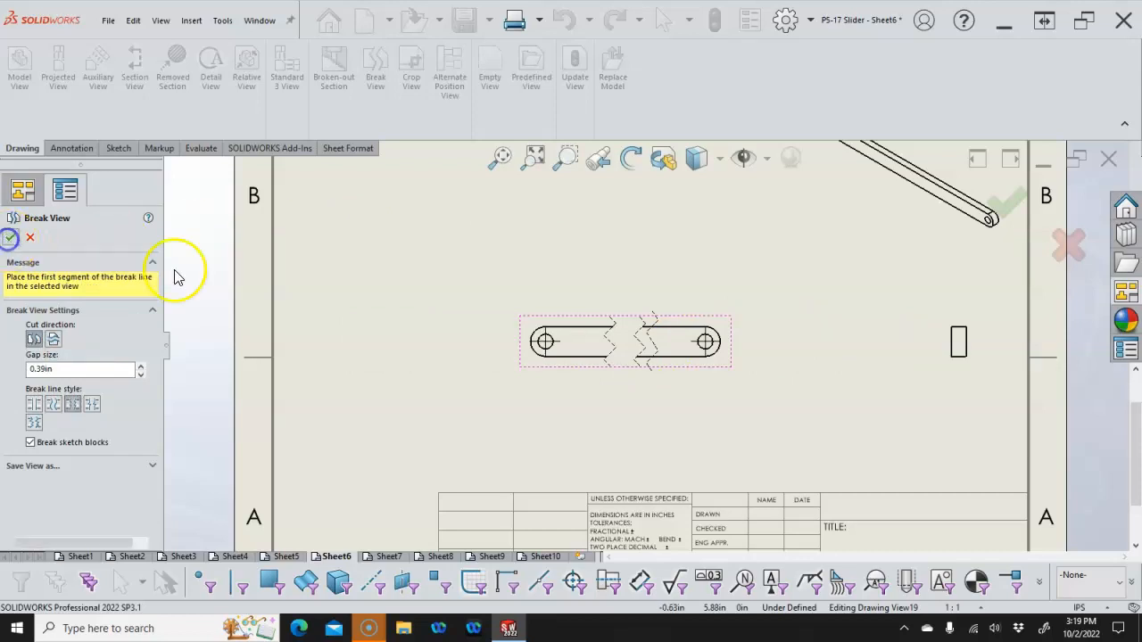
# - Move the broken Drive Arm view left and slightly up, and bring its projected end view closer to it
pyautogui.moveTo(635, 362); pyautogui.dragTo(635, 368)
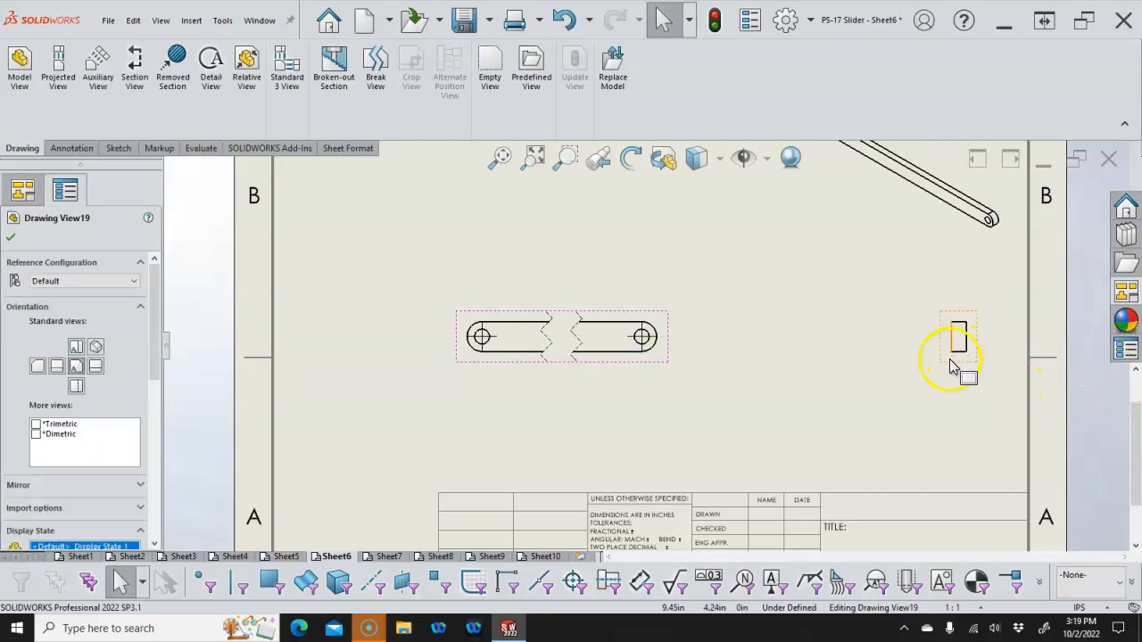
pyautogui.click(941, 361)
pyautogui.moveTo(941, 362); pyautogui.dragTo(859, 360)
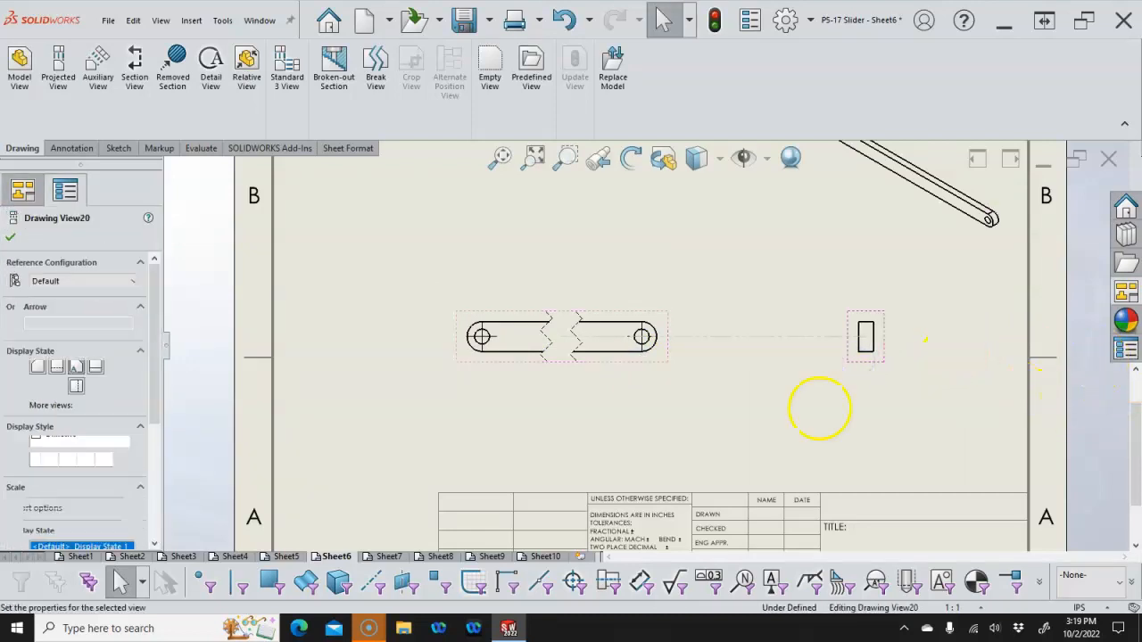
# - On Sheet10, break the Driver Shaft's side view near both ends with vertical zig zag break lines and a 0.39 in gap
pyautogui.click(546, 557)
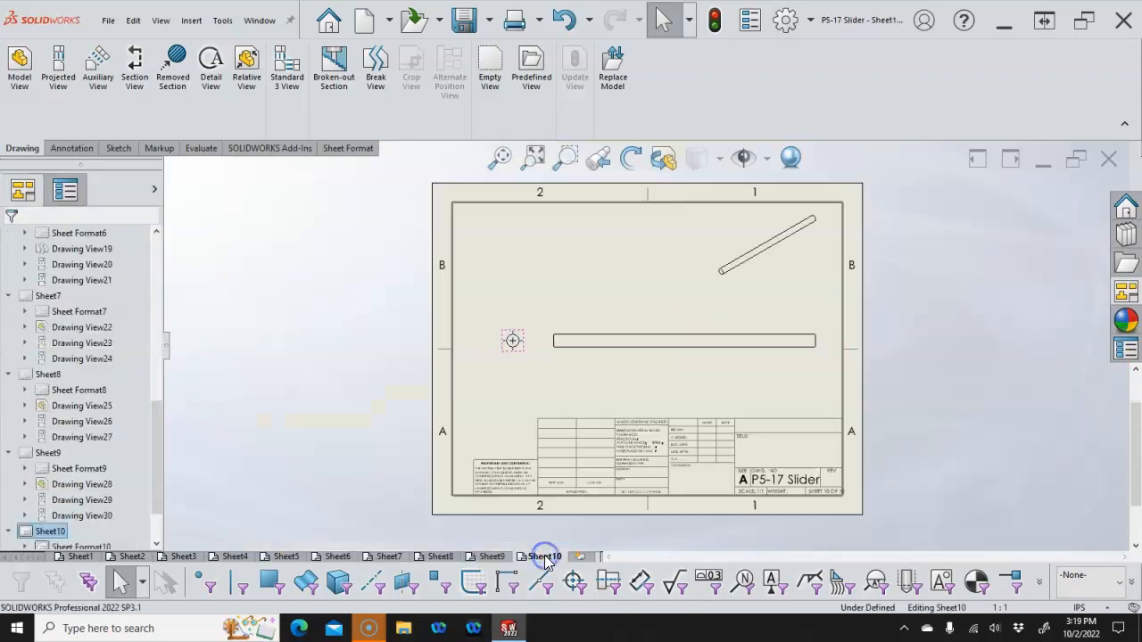
pyautogui.click(375, 79)
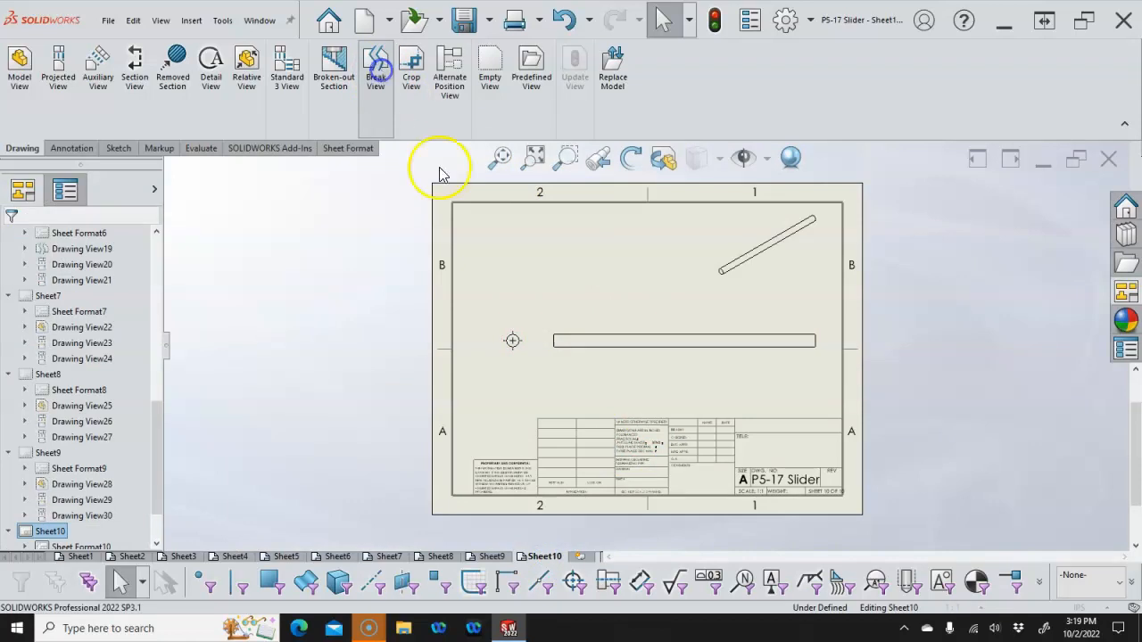
pyautogui.click(605, 346)
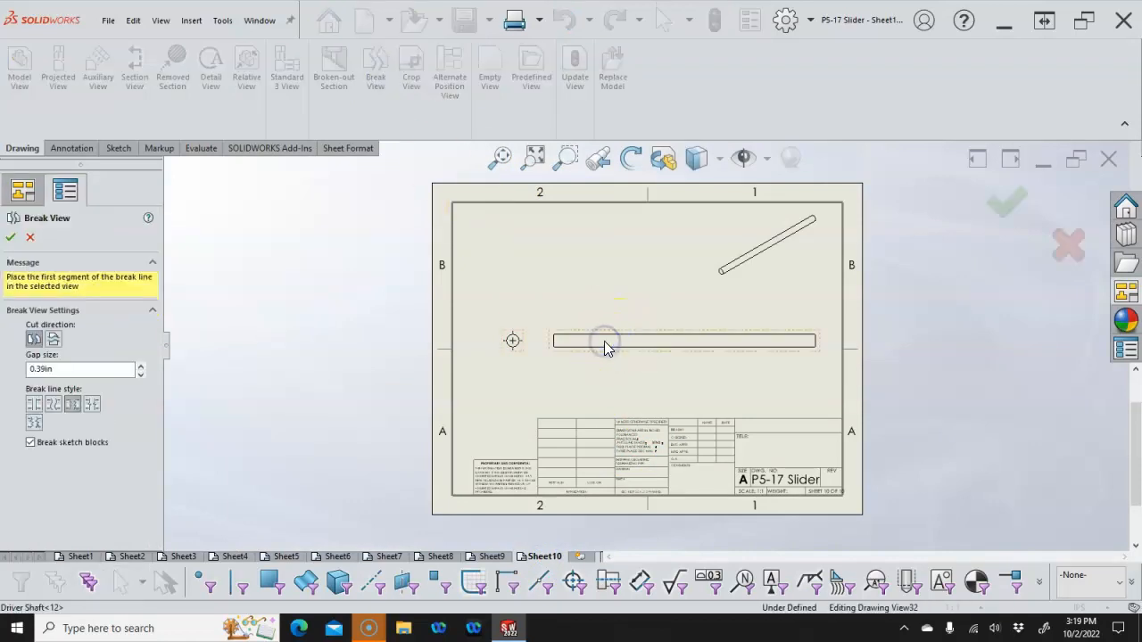
pyautogui.click(605, 342)
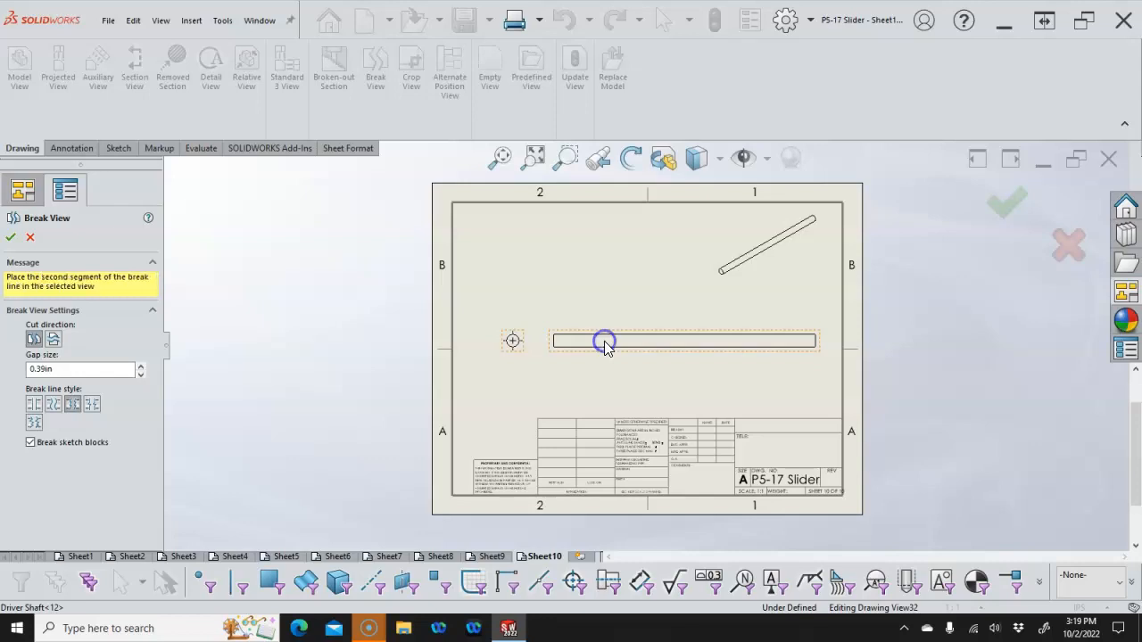
pyautogui.scroll(-1, 633, 329)
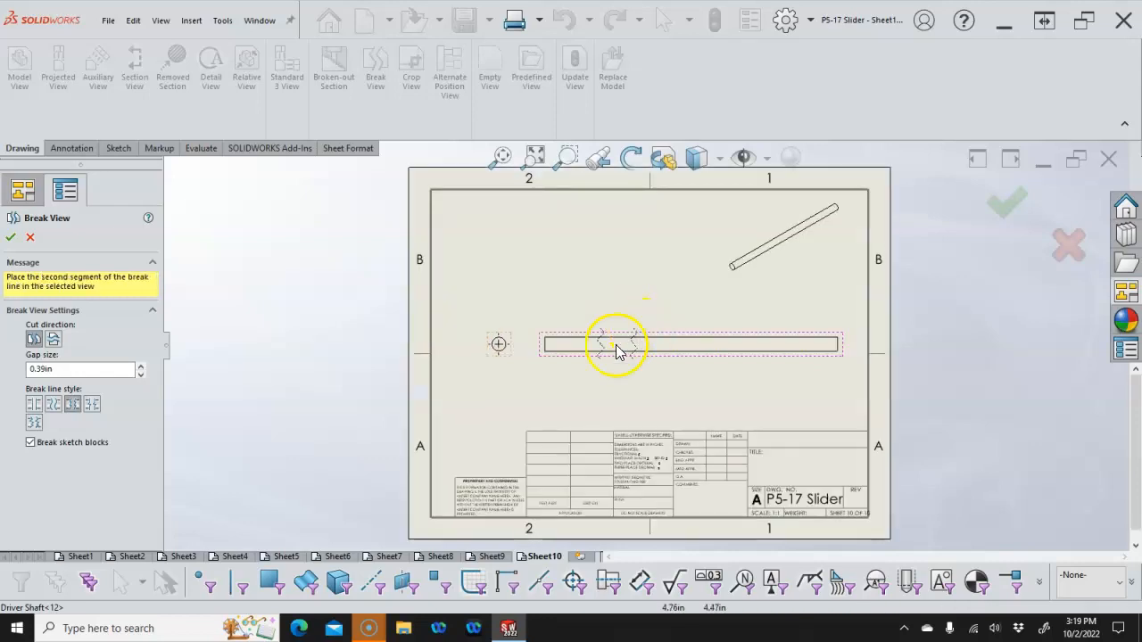
pyautogui.click(789, 344)
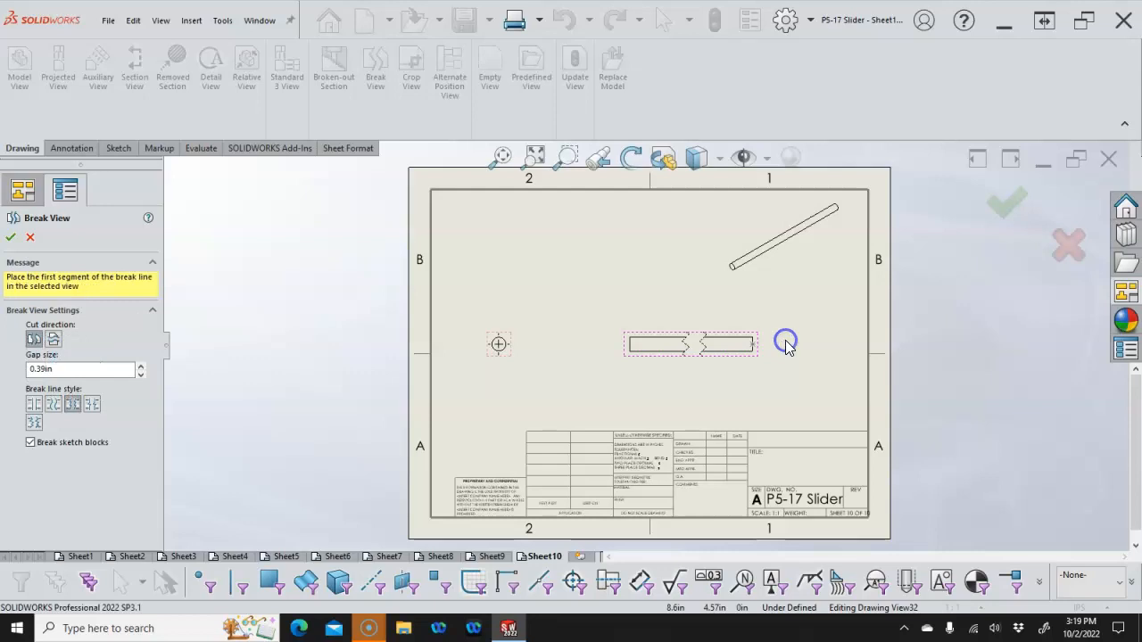
pyautogui.click(1002, 205)
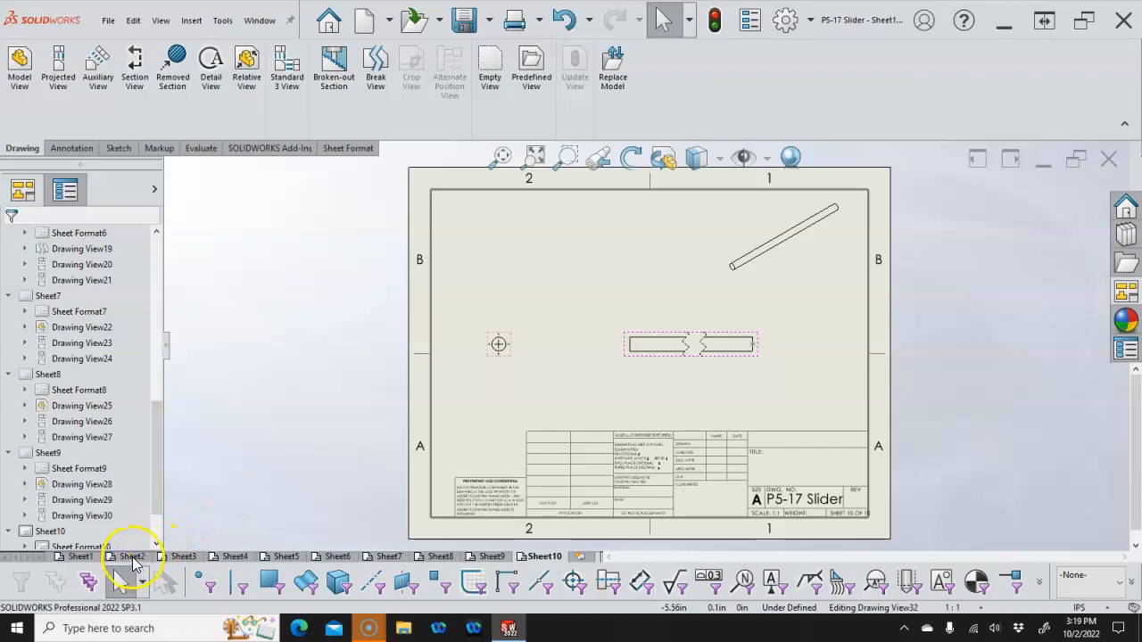
# - Switch to Sheet2 and give the Slider Base's isometric view a custom scale of 1:5
pyautogui.click(132, 556)
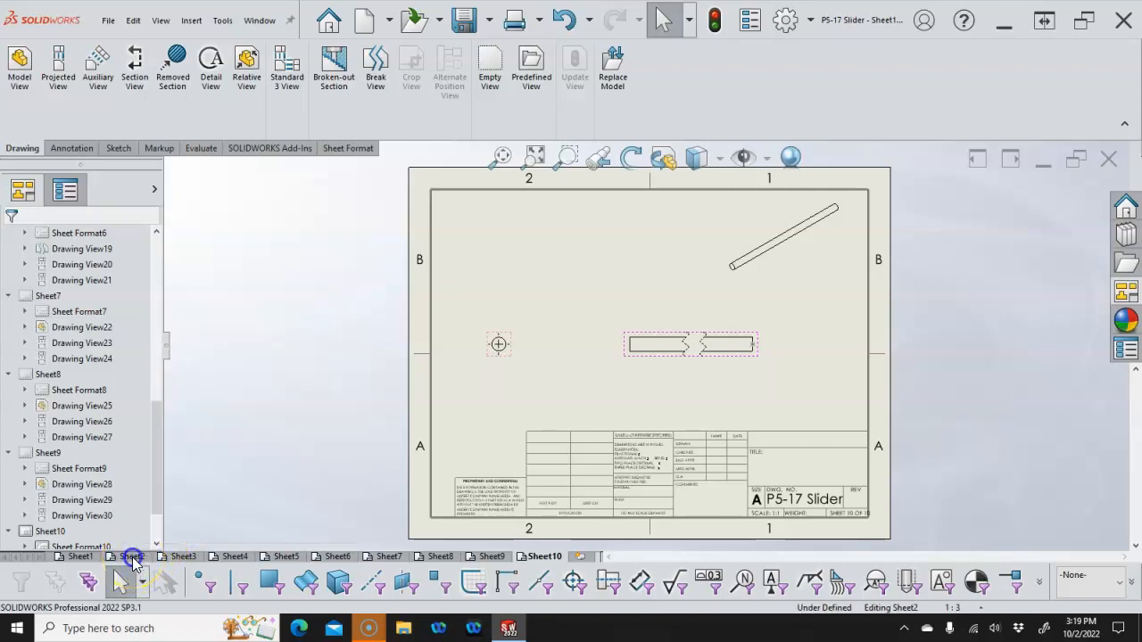
pyautogui.scroll(-3, 591, 377)
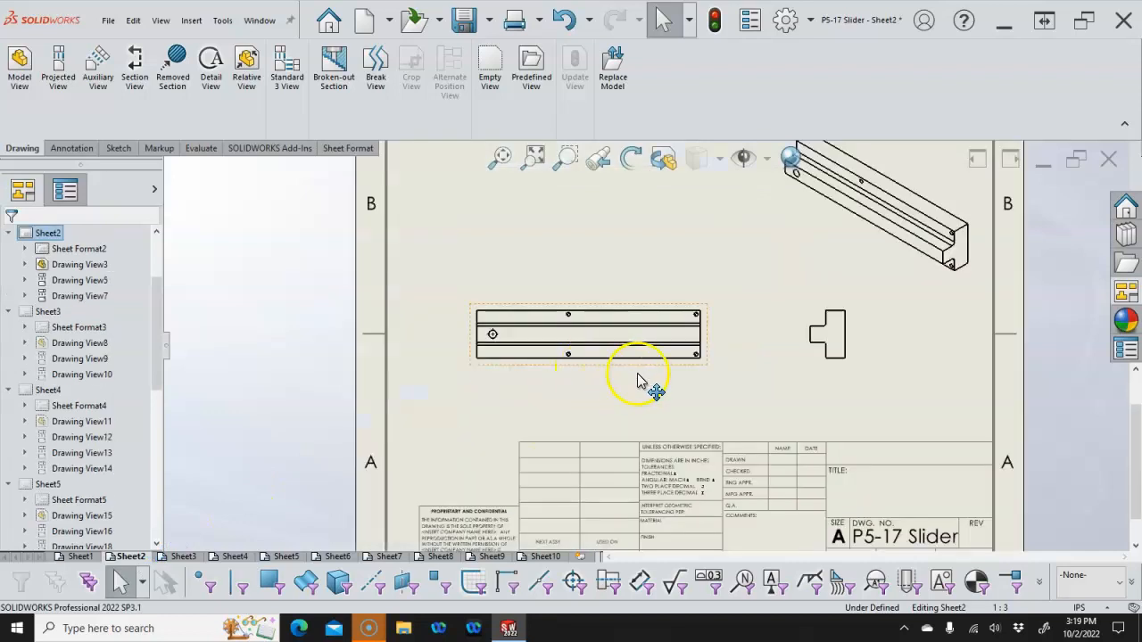
pyautogui.scroll(-2, 694, 379)
pyautogui.scroll(1, 795, 279)
pyautogui.scroll(1, 794, 277)
pyautogui.scroll(-3, 740, 245)
pyautogui.scroll(2, 744, 306)
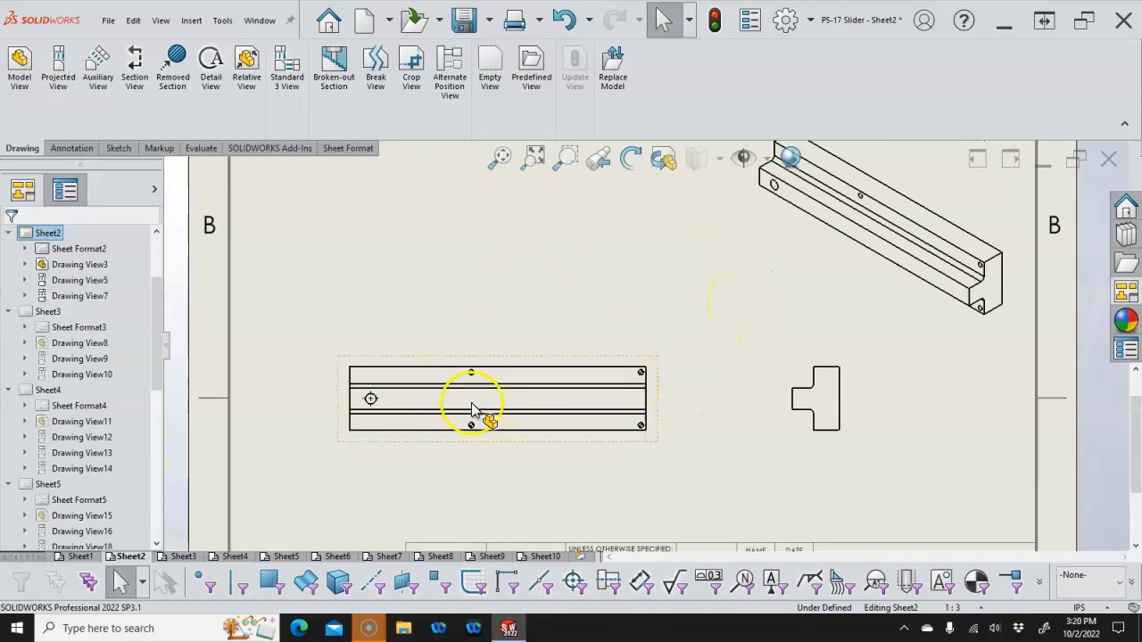
pyautogui.click(779, 301)
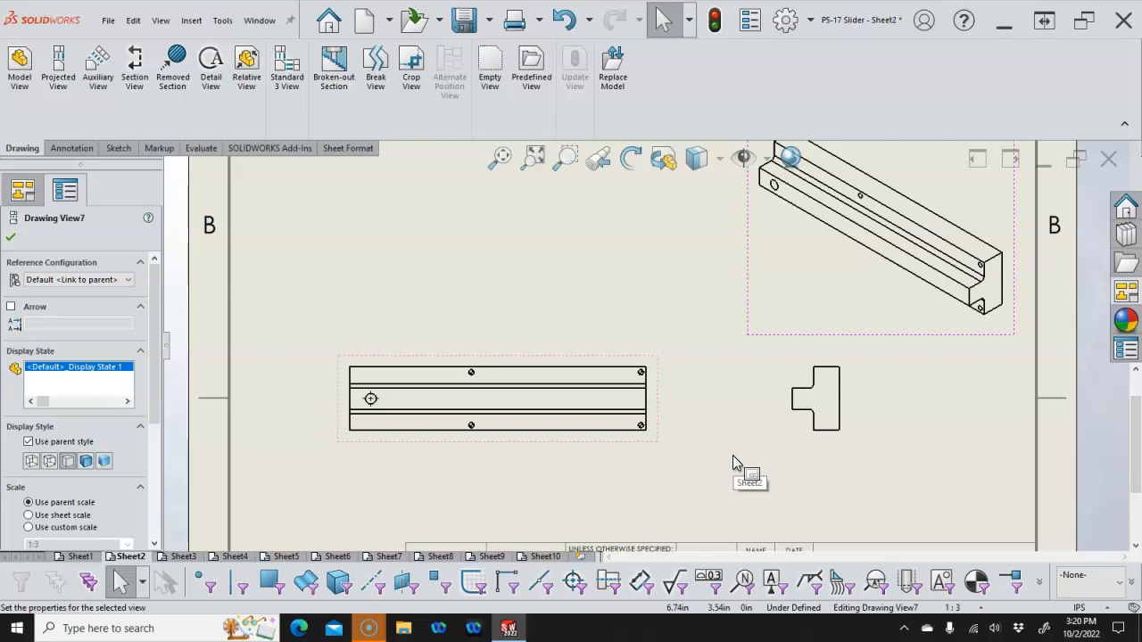
pyautogui.moveTo(151, 411); pyautogui.dragTo(154, 480)
pyautogui.click(54, 396)
pyautogui.click(130, 416)
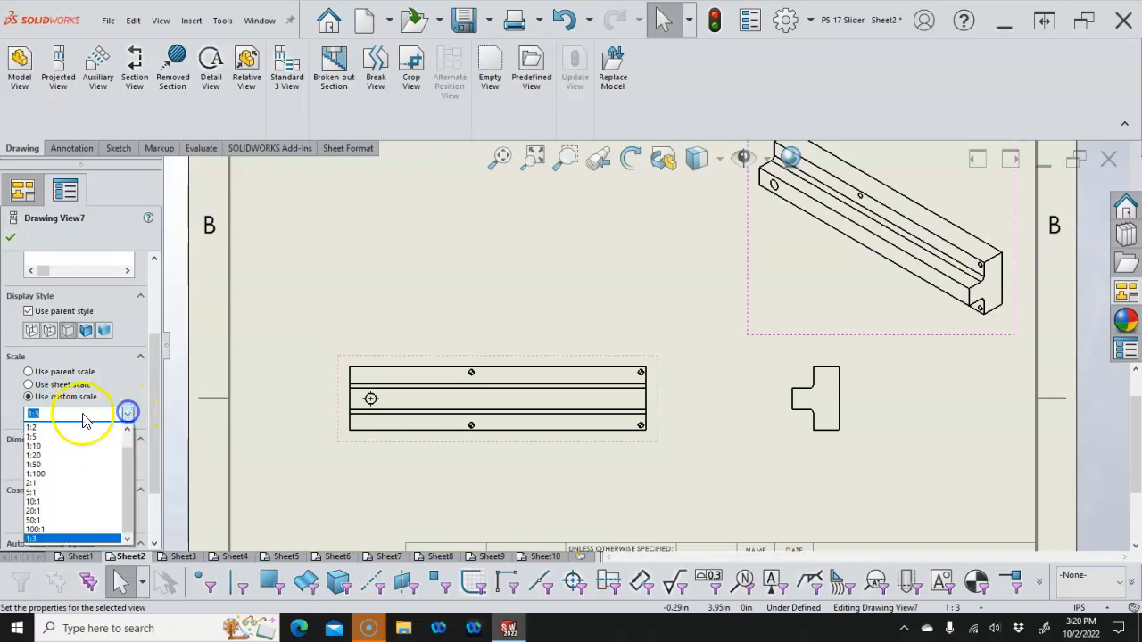
pyautogui.click(84, 423)
pyautogui.click(120, 414)
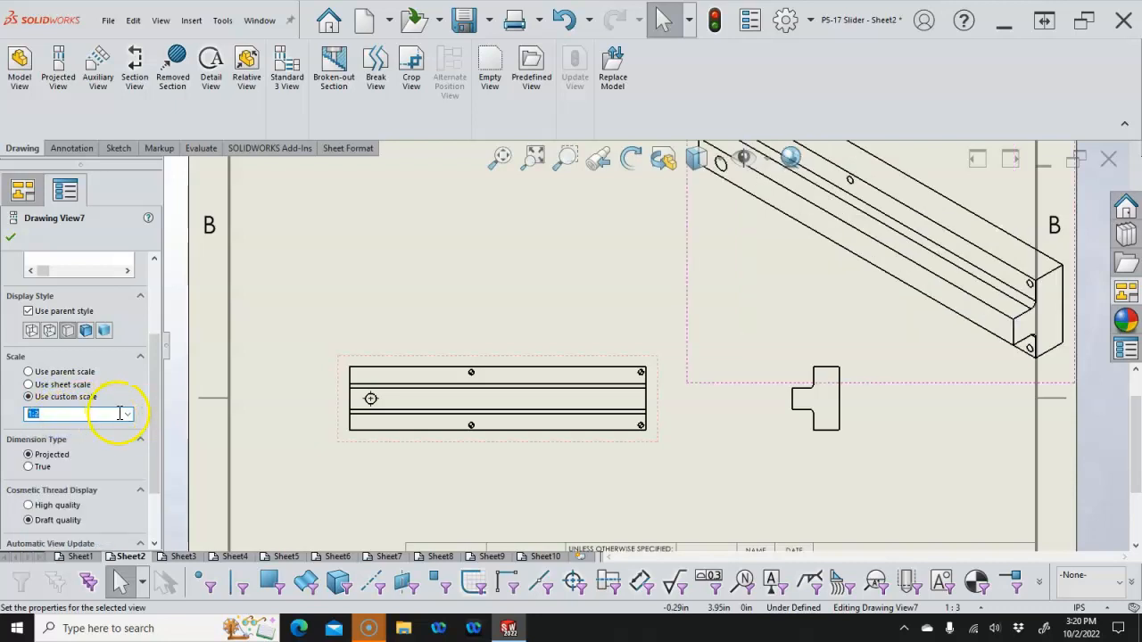
pyautogui.click(128, 416)
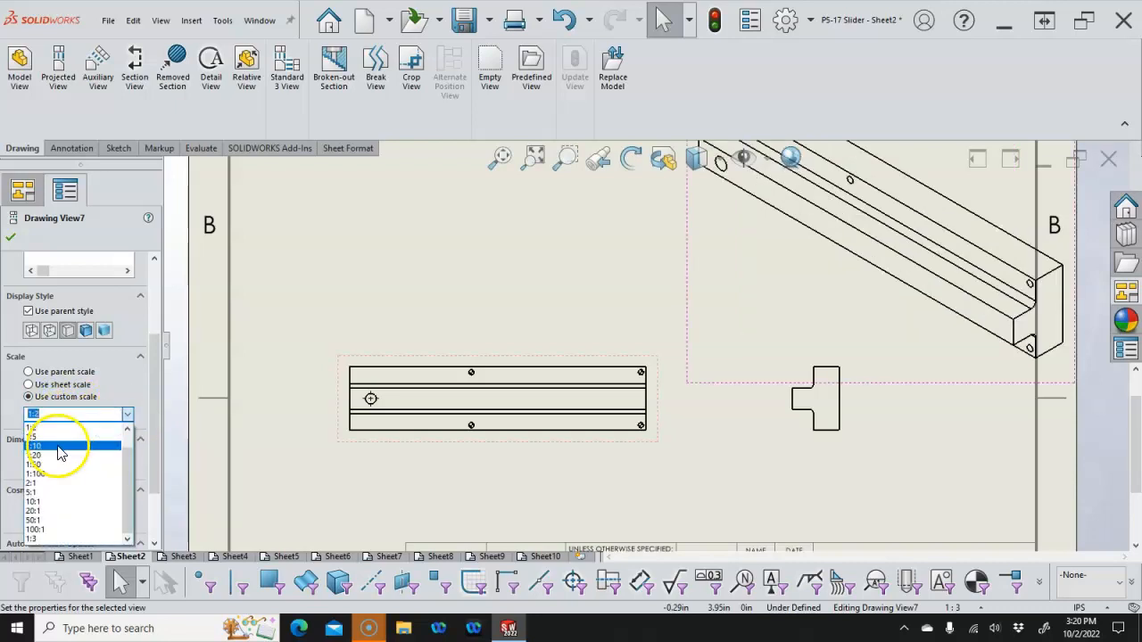
pyautogui.click(60, 438)
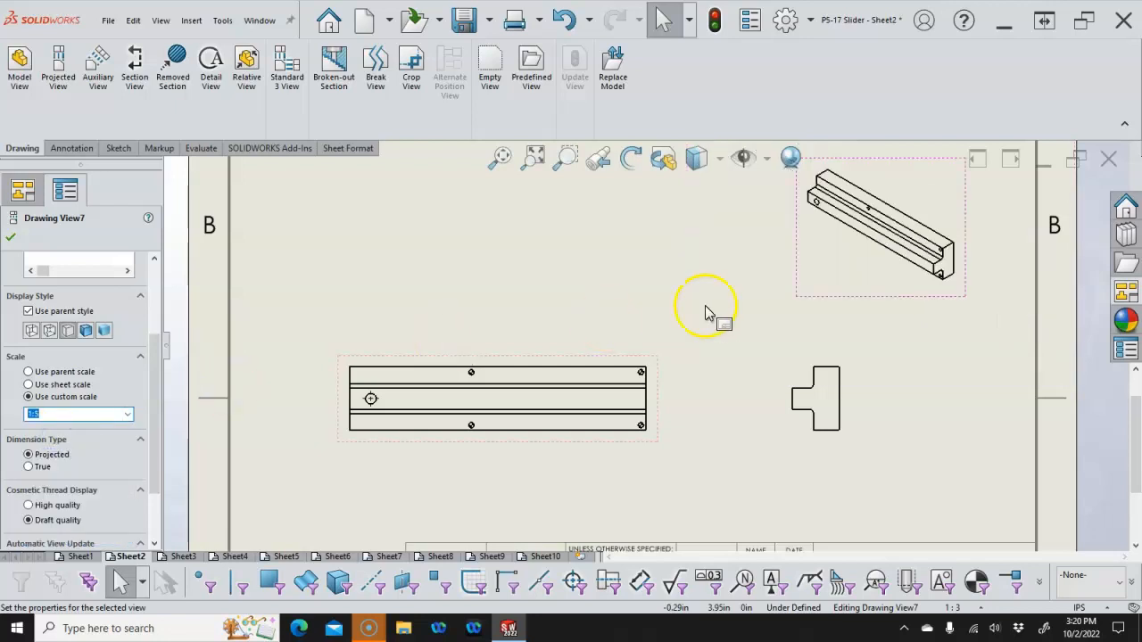
# - Move the Slider Base's isometric view toward the sheet's upper-right corner, its front view slightly up and right, and its end view farther right
pyautogui.moveTo(895, 299); pyautogui.dragTo(954, 278)
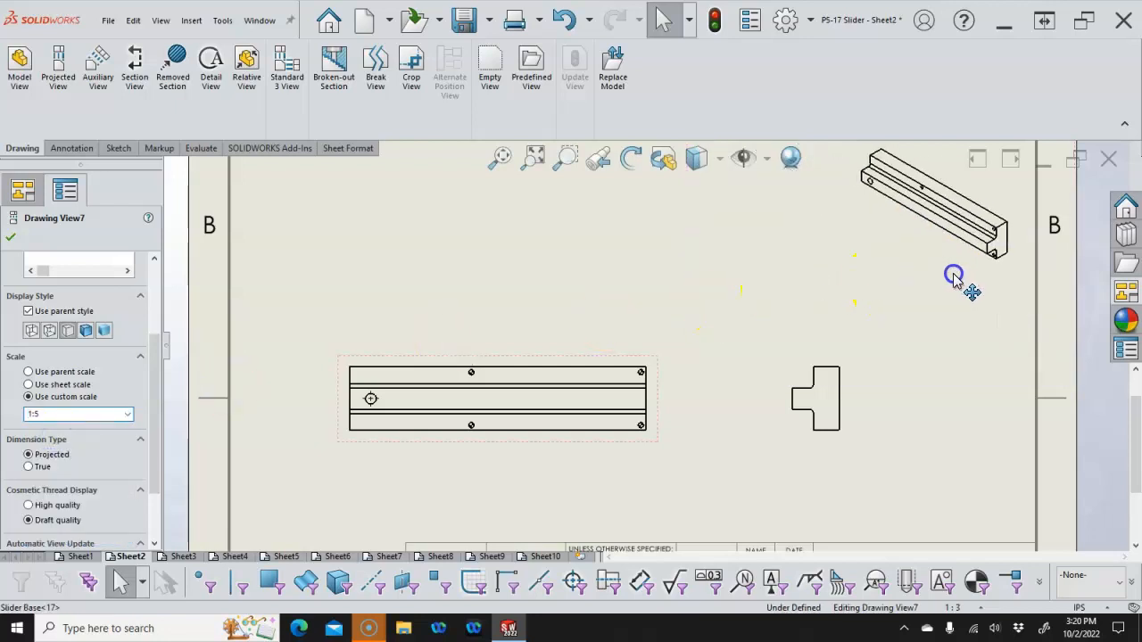
pyautogui.moveTo(615, 361); pyautogui.dragTo(643, 338)
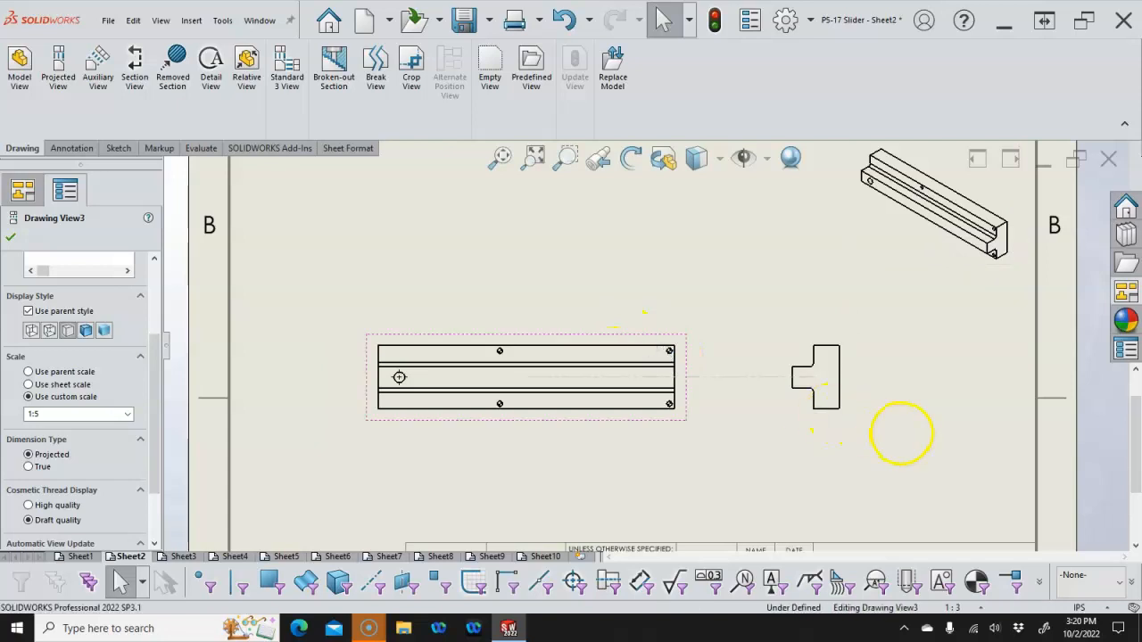
pyautogui.moveTo(877, 425); pyautogui.dragTo(907, 420)
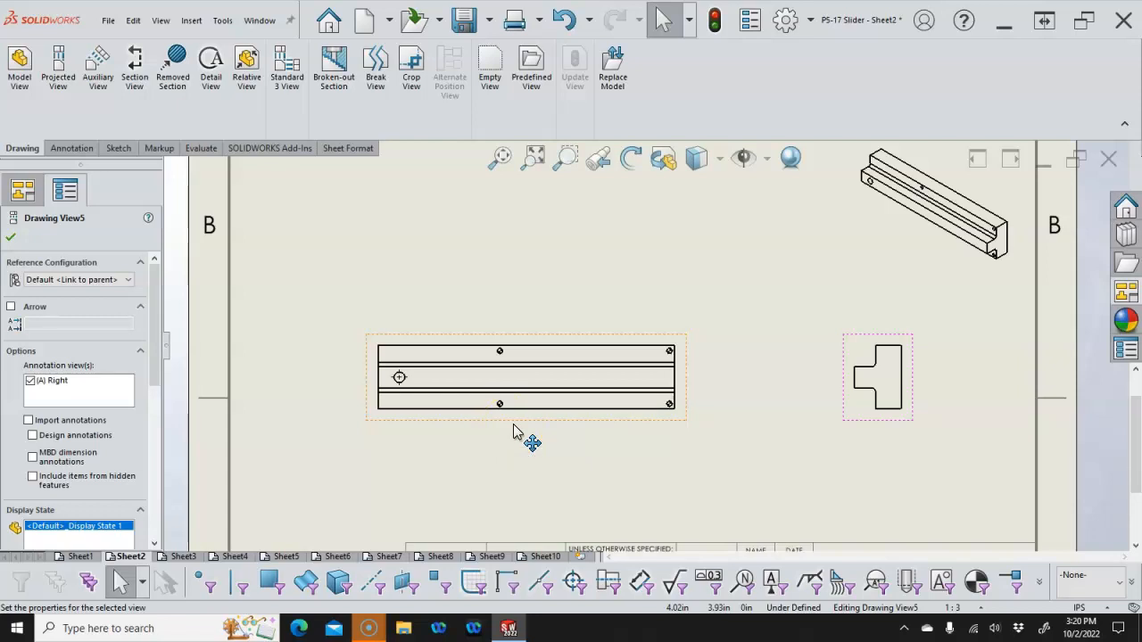
# - Dimension the horizontal distance from the Slider Base's left edge to the center-marked hole, placing it below the front view
pyautogui.click(416, 236)
pyautogui.rightClick(416, 236)
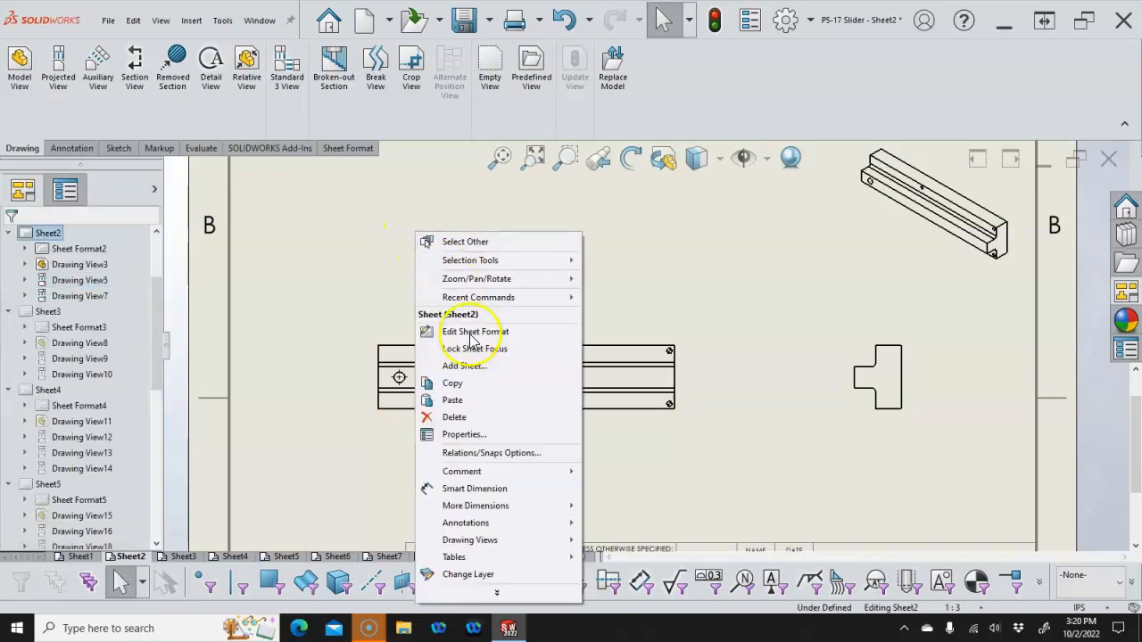
pyautogui.click(474, 483)
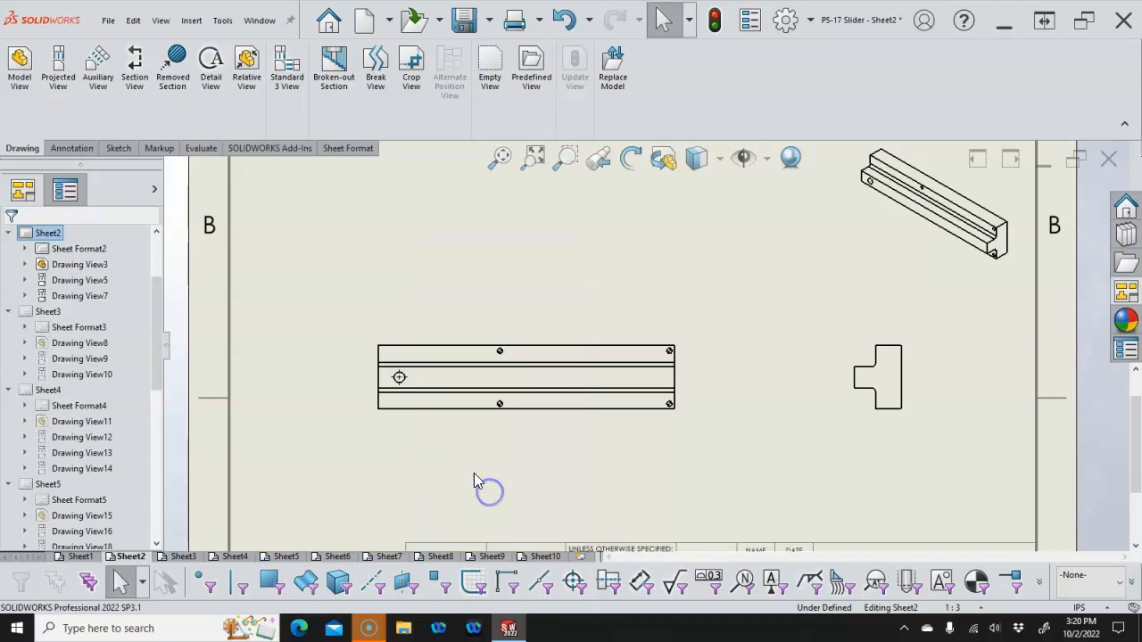
pyautogui.click(385, 416)
pyautogui.click(399, 378)
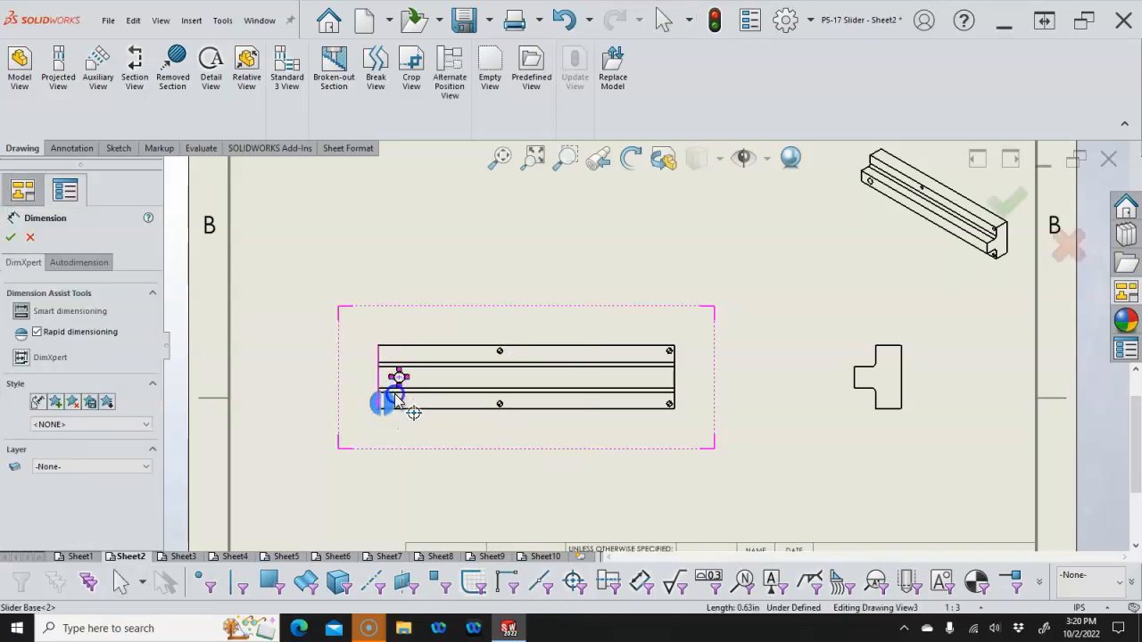
pyautogui.click(364, 413)
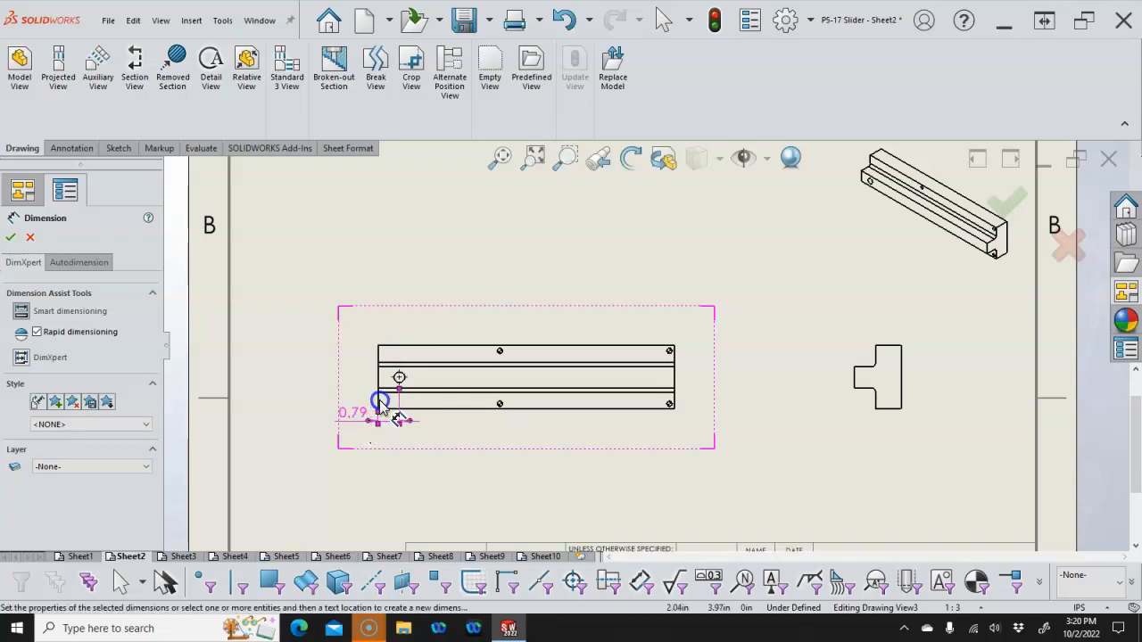
# - Dimension the Slider Base's overall height to the left of the front view
pyautogui.click(380, 406)
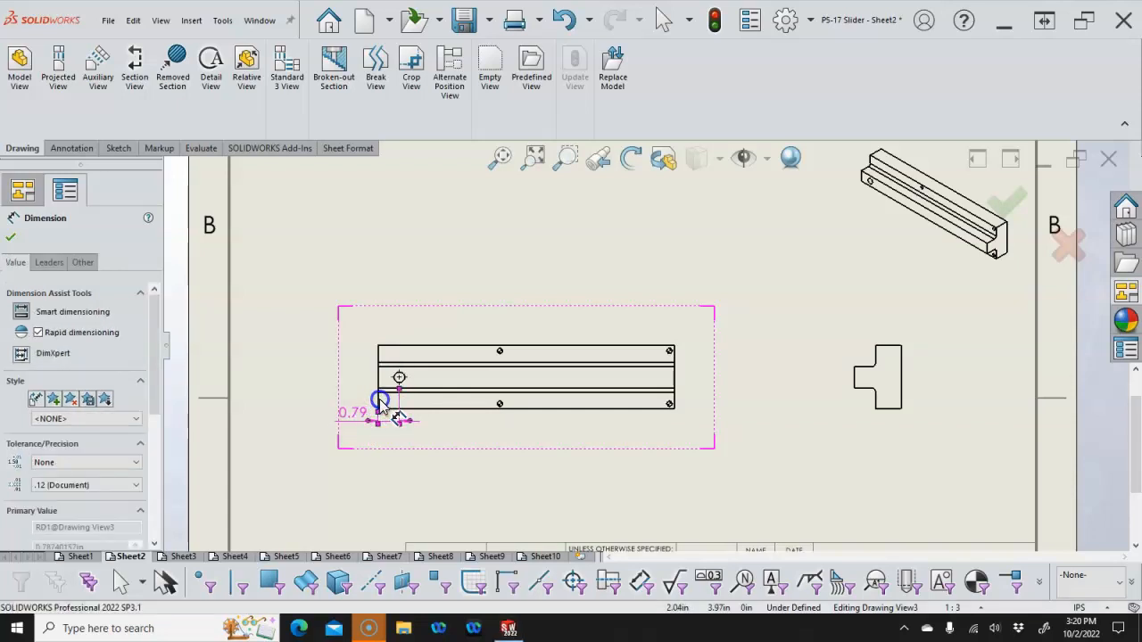
pyautogui.click(497, 412)
pyautogui.click(494, 412)
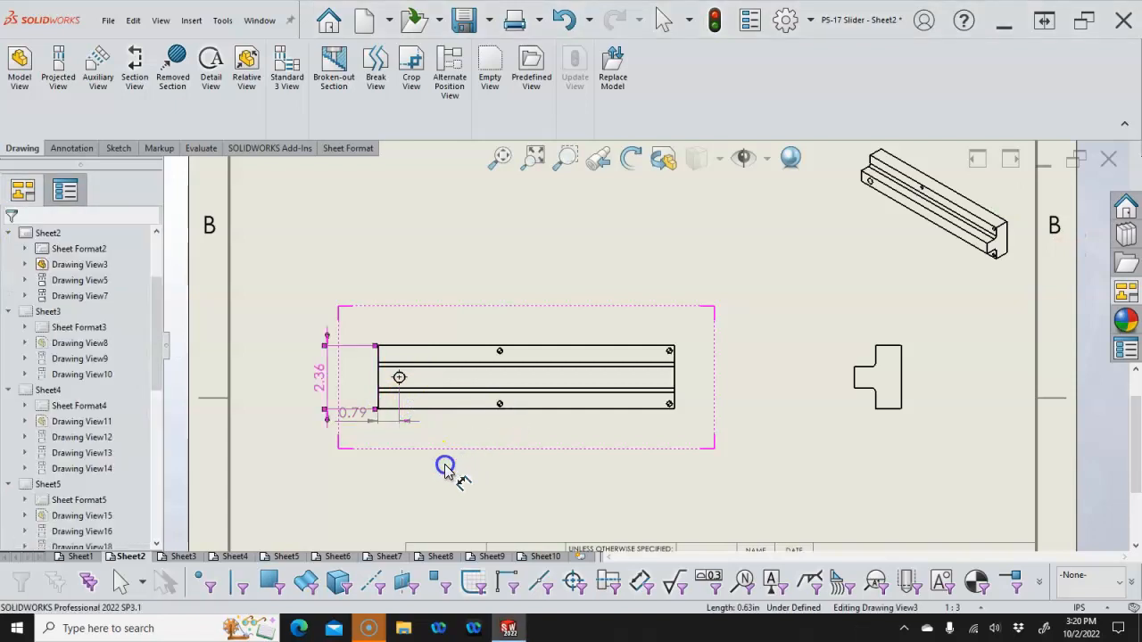
pyautogui.click(488, 437)
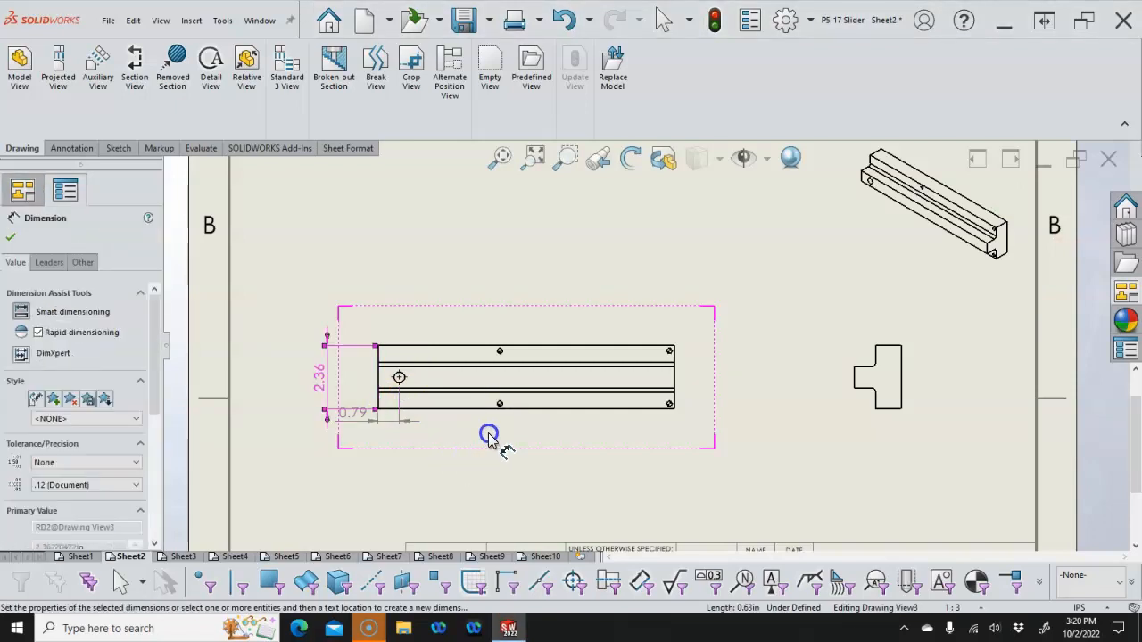
# - Dimension the horizontal distance from the left edge to the lower middle small hole, below the first hole dimension
pyautogui.scroll(-5, 492, 428)
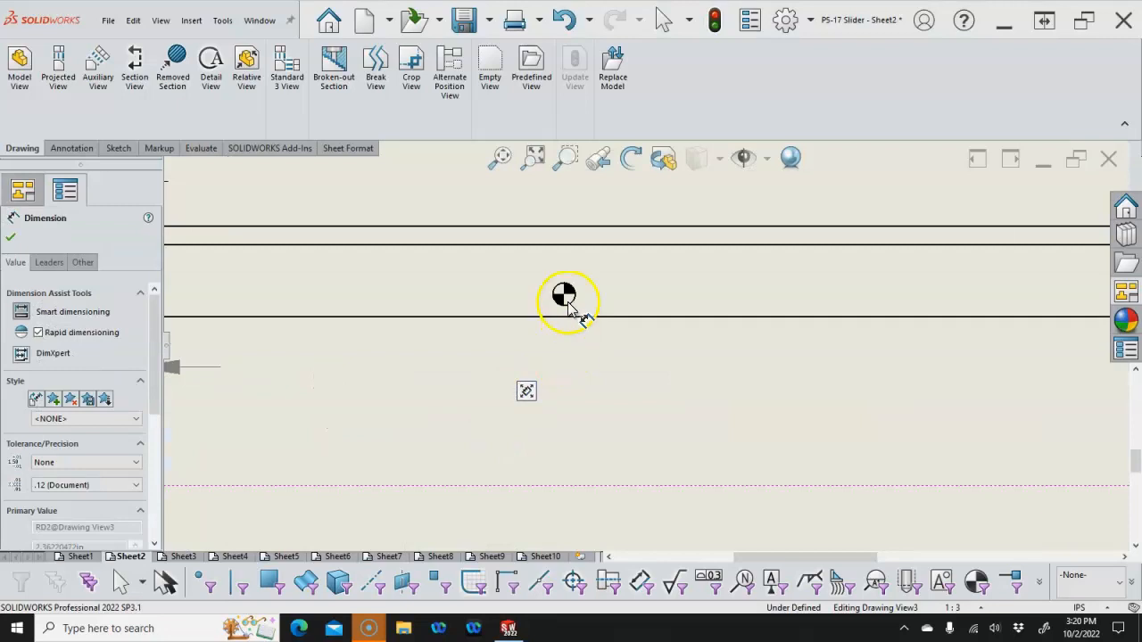
pyautogui.click(569, 305)
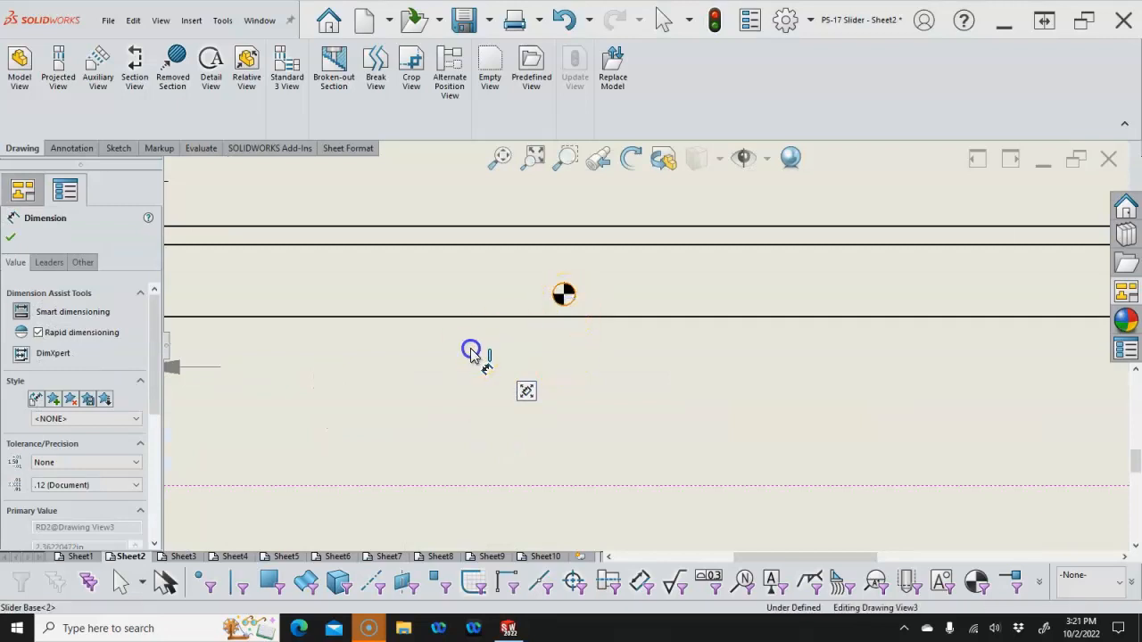
pyautogui.scroll(3, 451, 339)
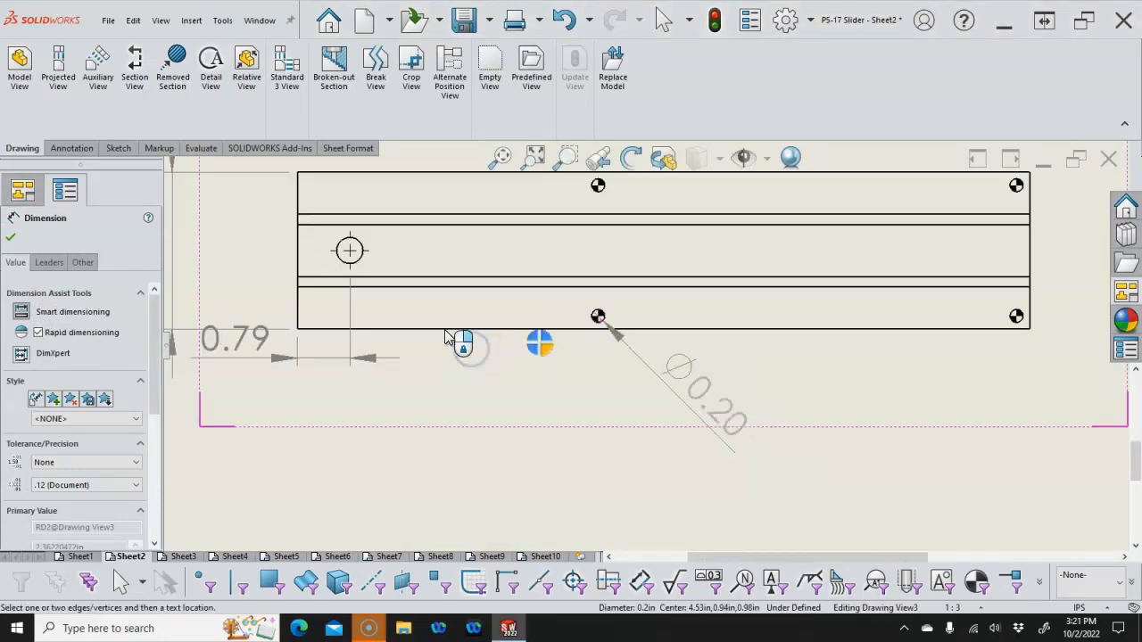
pyautogui.click(298, 310)
pyautogui.click(446, 423)
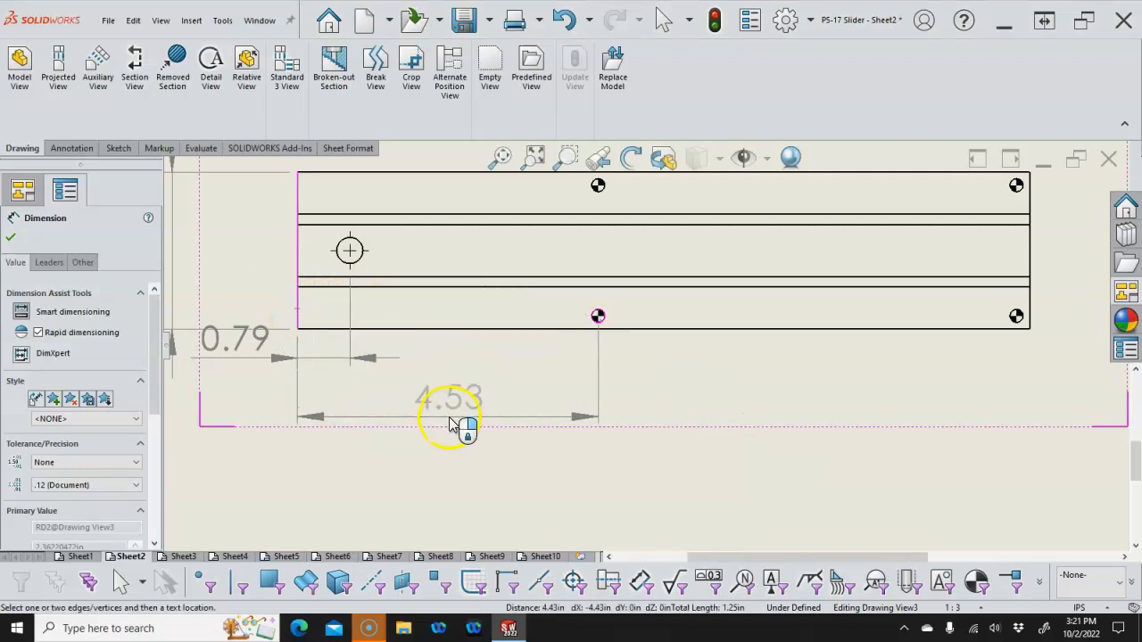
# - Dimension the horizontal distance from the left edge to the lower small hole at the right end, stacked below the middle hole's dimension
pyautogui.click(297, 312)
pyautogui.click(354, 314)
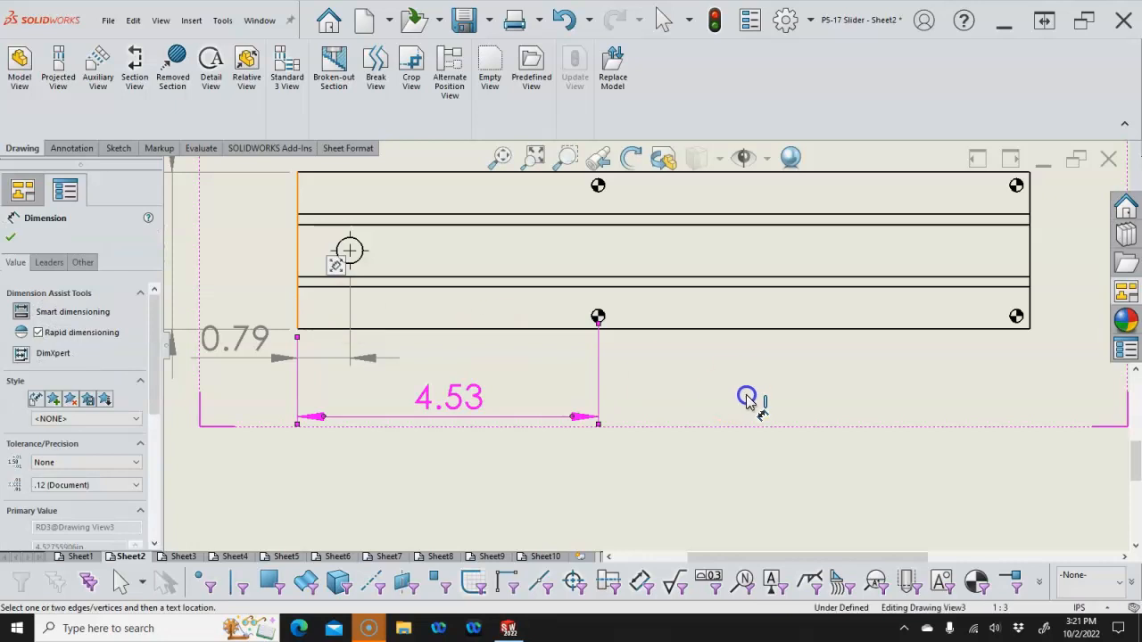
pyautogui.click(999, 330)
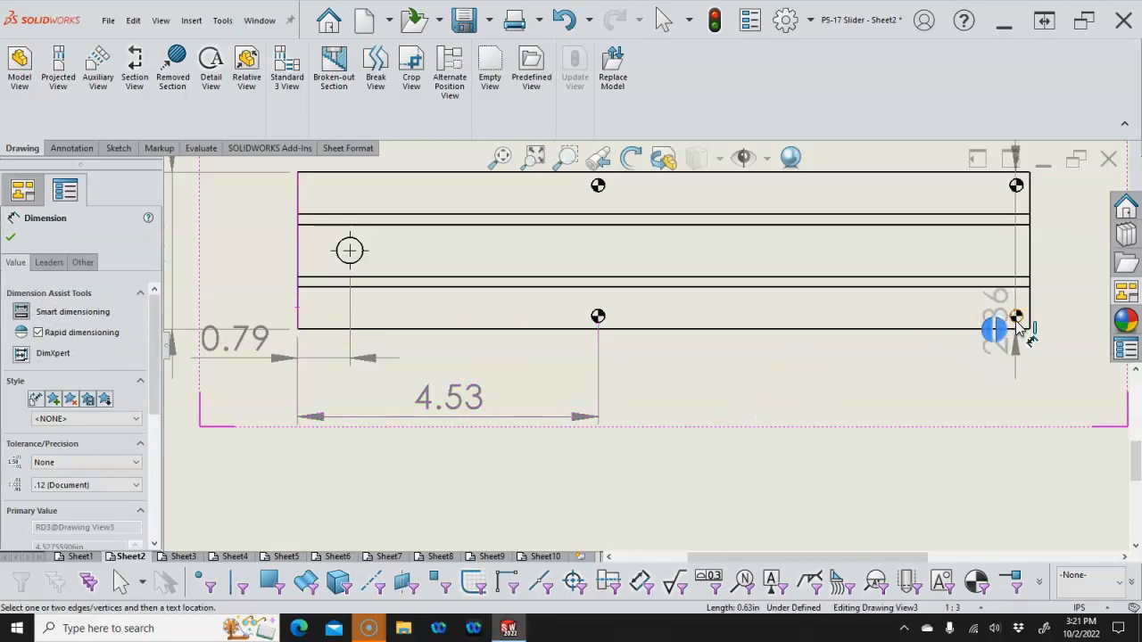
pyautogui.click(1016, 317)
pyautogui.click(671, 473)
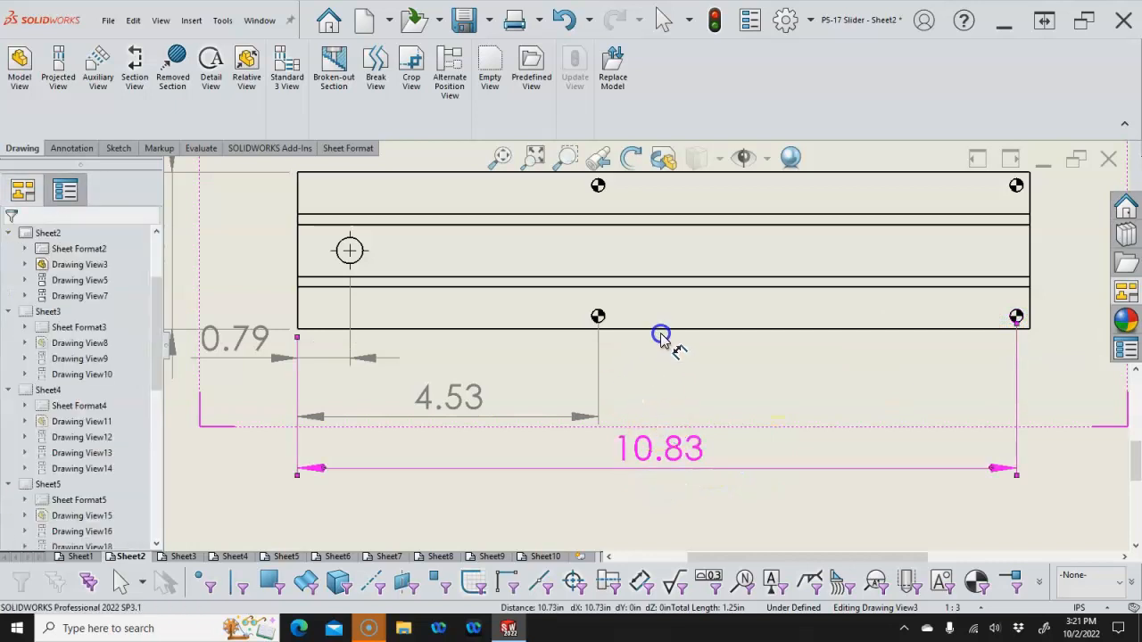
# - Dimension the Slider Base's overall length below the hole dimensions and move that dimension farther down to widen the spacing
pyautogui.click(690, 527)
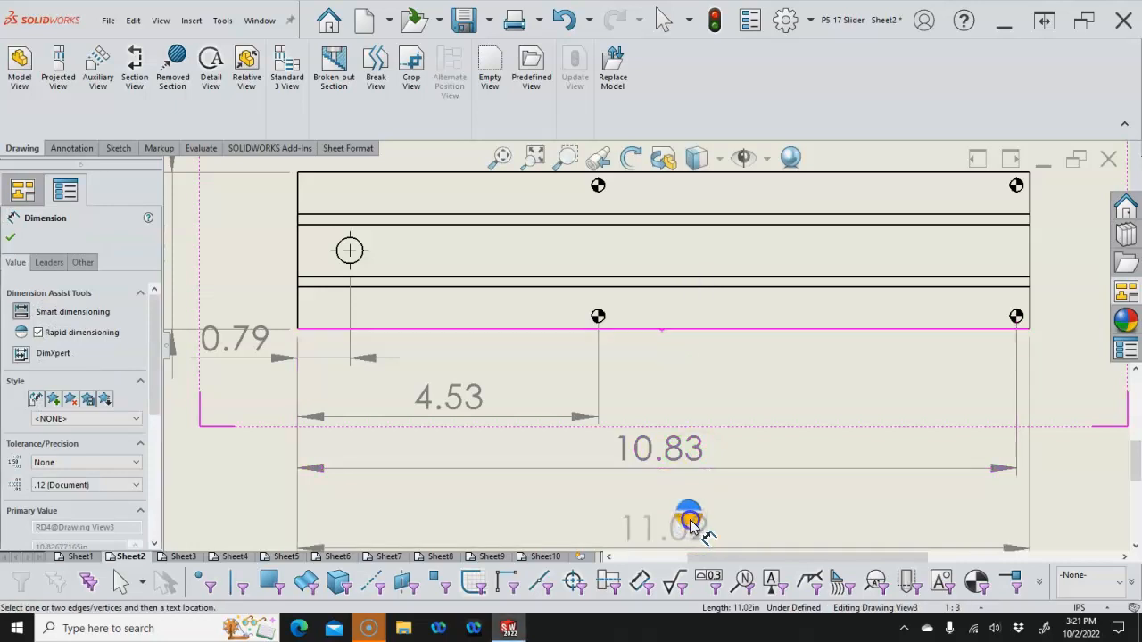
pyautogui.click(690, 527)
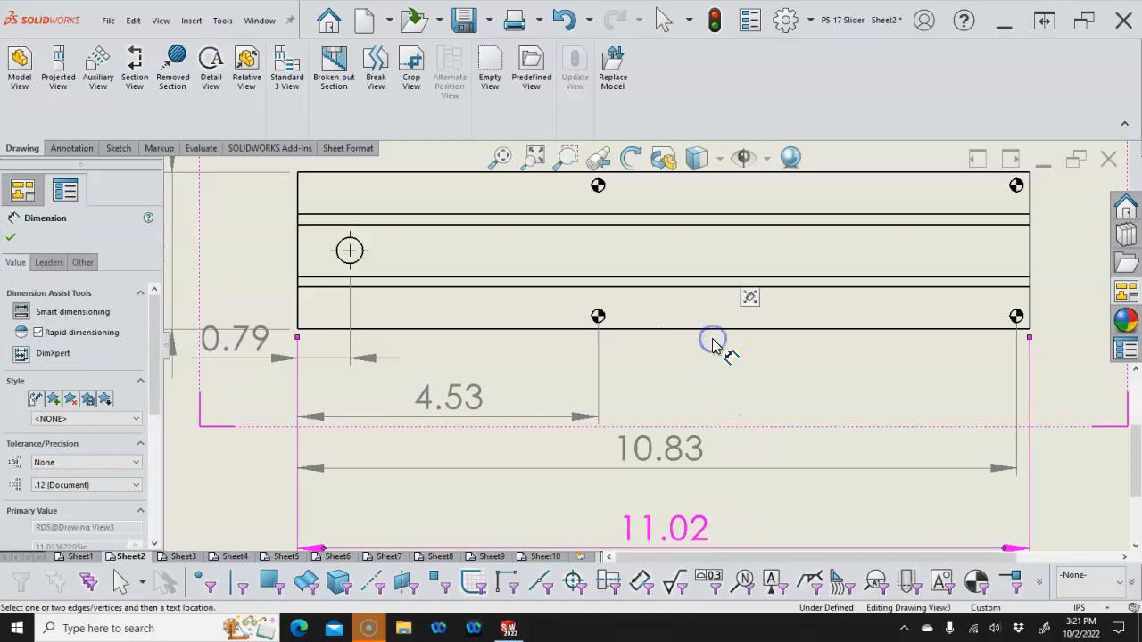
pyautogui.scroll(3, 714, 345)
pyautogui.rightClick(576, 357)
pyautogui.click(625, 413)
pyautogui.moveTo(654, 431); pyautogui.dragTo(647, 448)
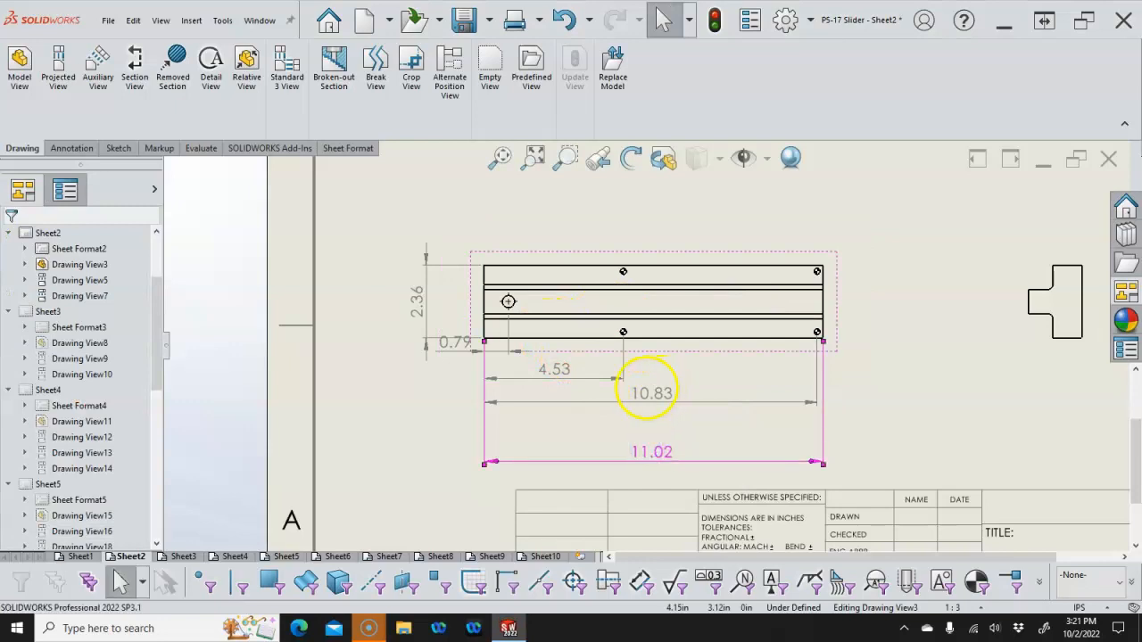
# - Move the three horizontal hole-location dimensions down so they stack with tighter, even spacing above the Slider Base's overall length dimension
pyautogui.click(598, 388)
pyautogui.moveTo(669, 392); pyautogui.dragTo(661, 432)
pyautogui.moveTo(547, 371); pyautogui.dragTo(546, 408)
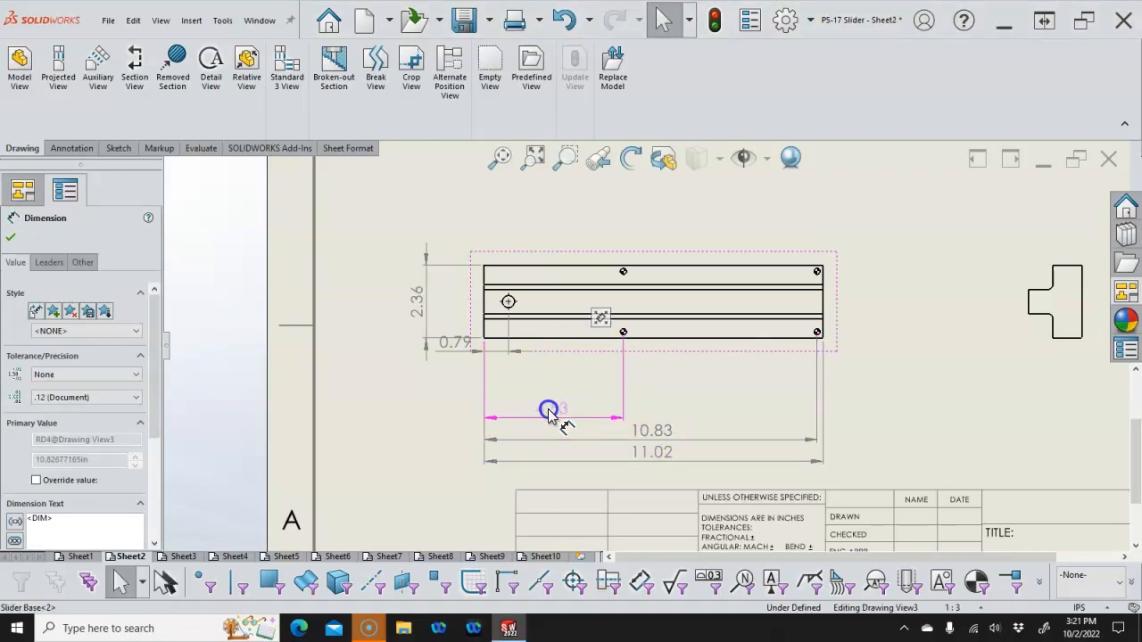
pyautogui.moveTo(460, 343); pyautogui.dragTo(461, 388)
pyautogui.click(462, 277)
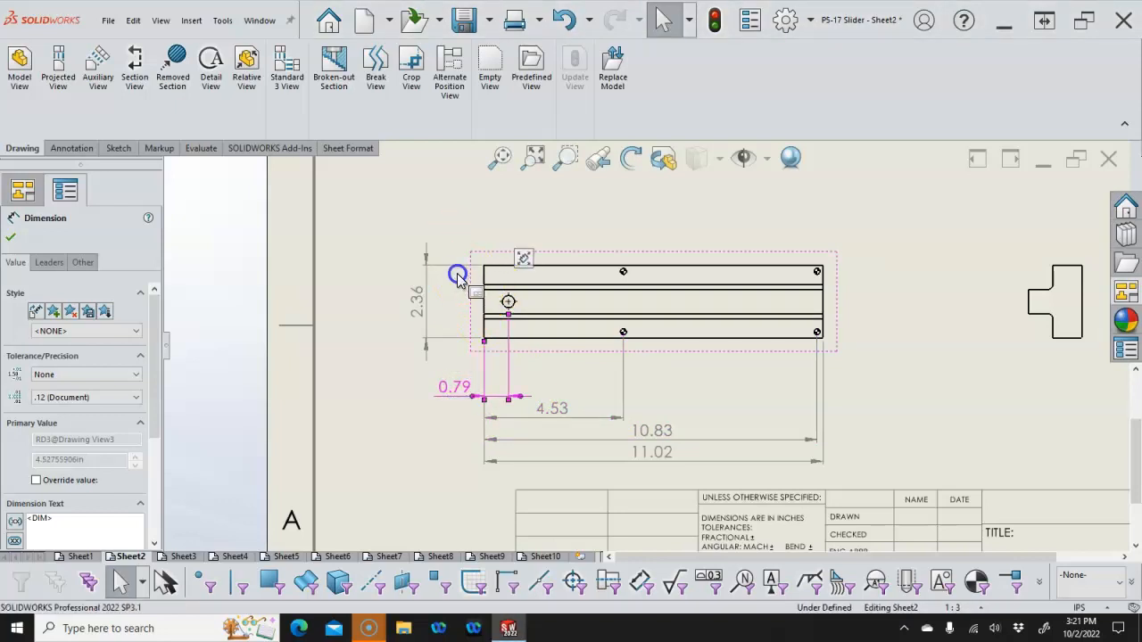
# - Dimension the vertical distance from the front view's top edge to the large hole's center, placed between the view and the overall height dimension
pyautogui.scroll(-3, 458, 275)
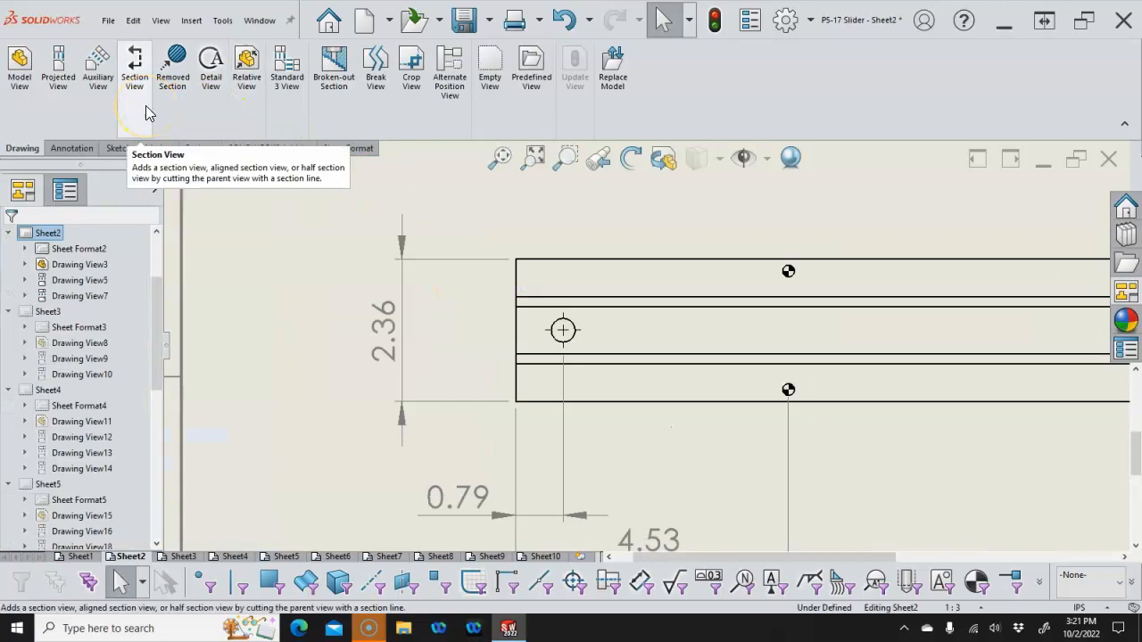
pyautogui.click(89, 148)
pyautogui.click(109, 147)
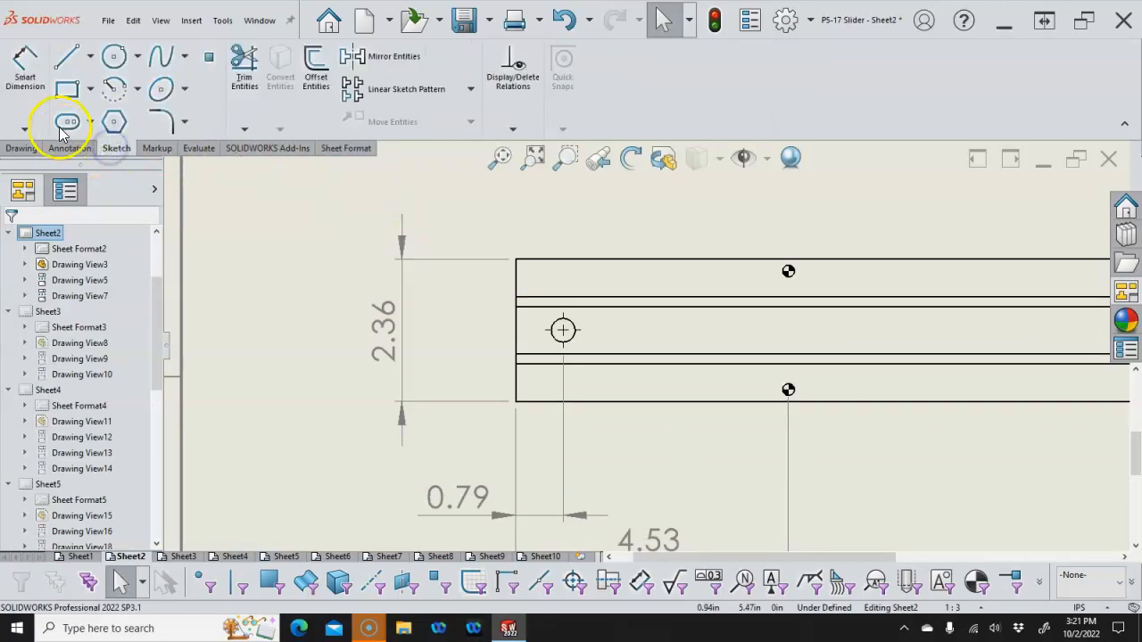
pyautogui.click(25, 82)
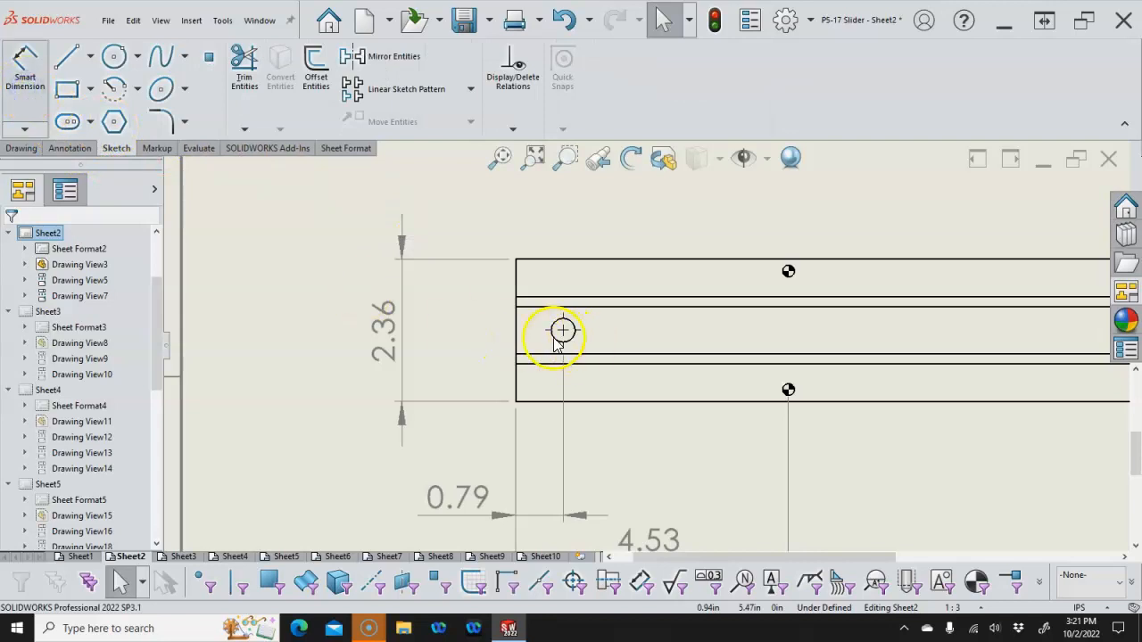
pyautogui.click(546, 402)
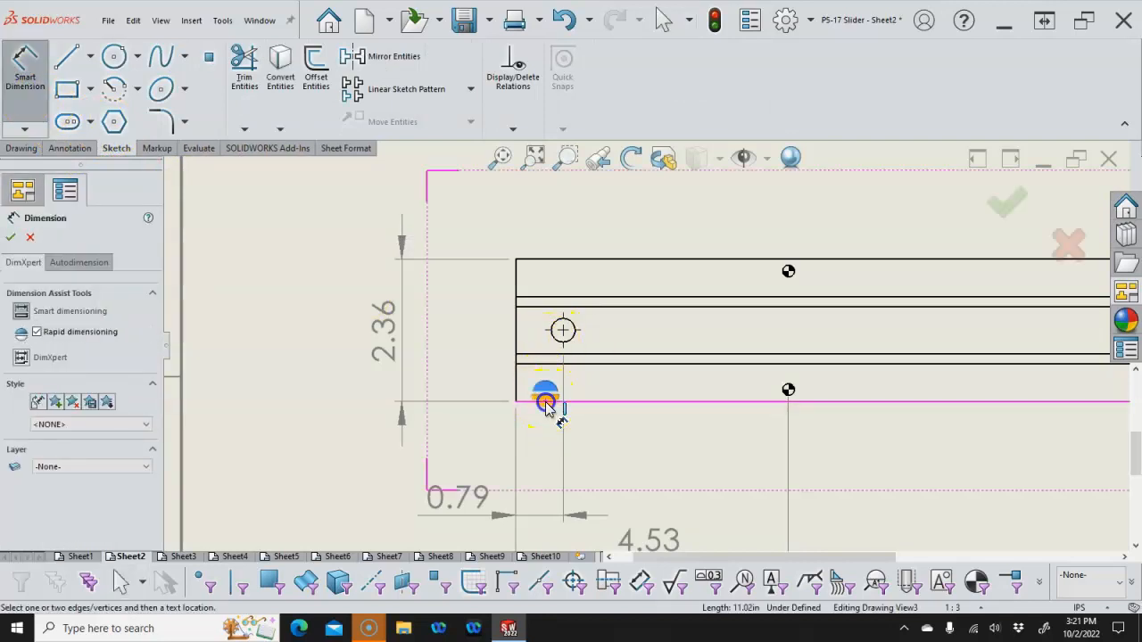
pyautogui.click(559, 331)
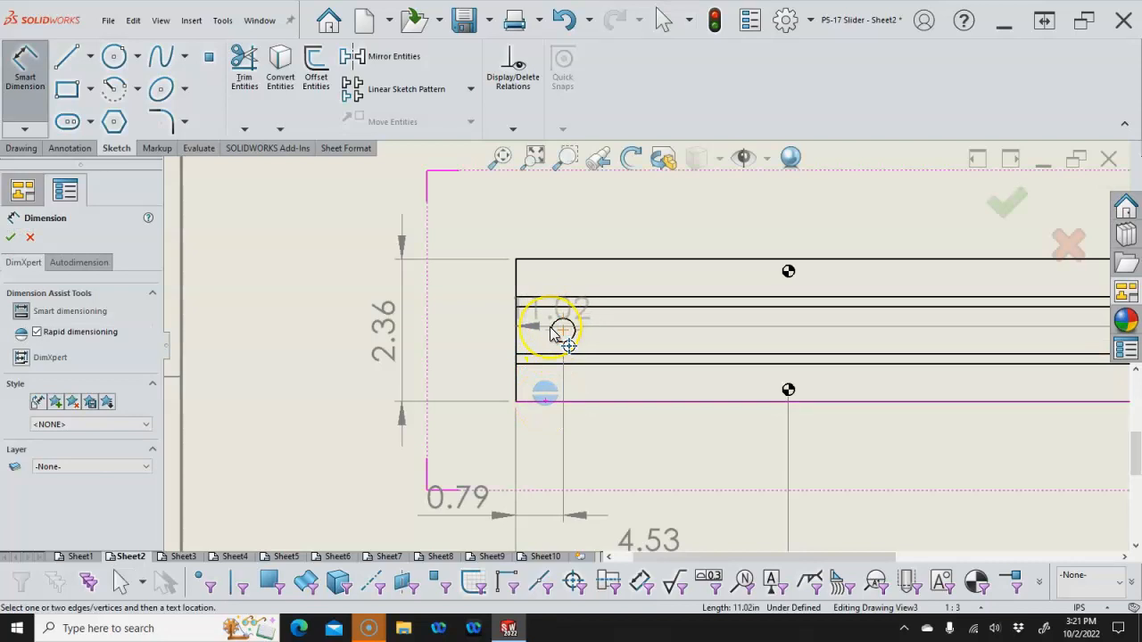
pyautogui.press('Escape')
pyautogui.click(547, 261)
pyautogui.click(562, 330)
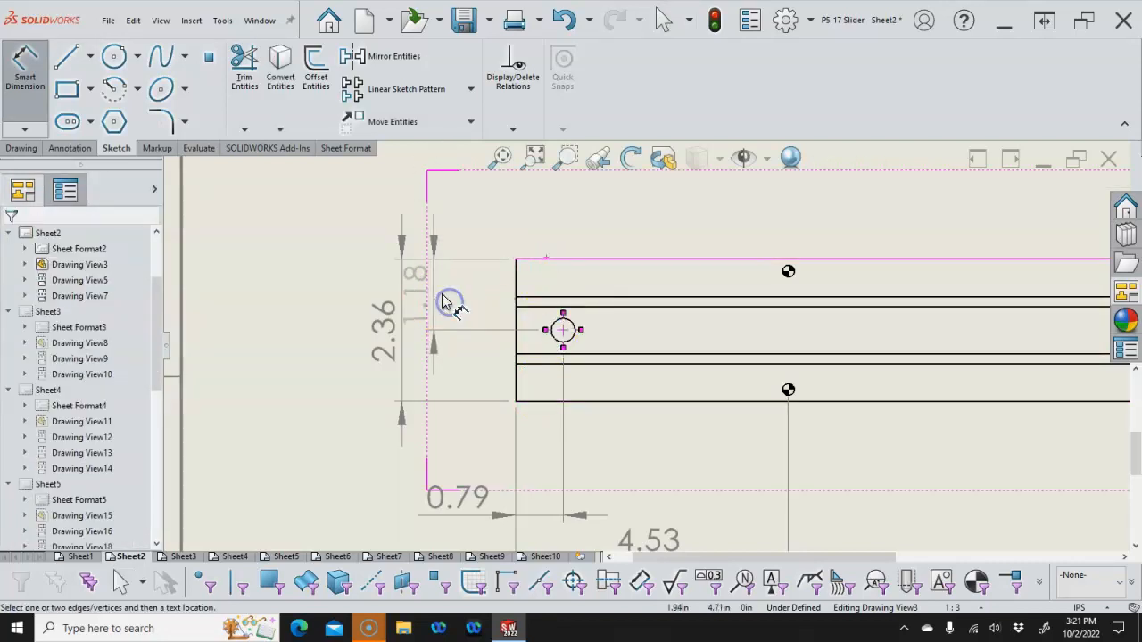
pyautogui.click(451, 301)
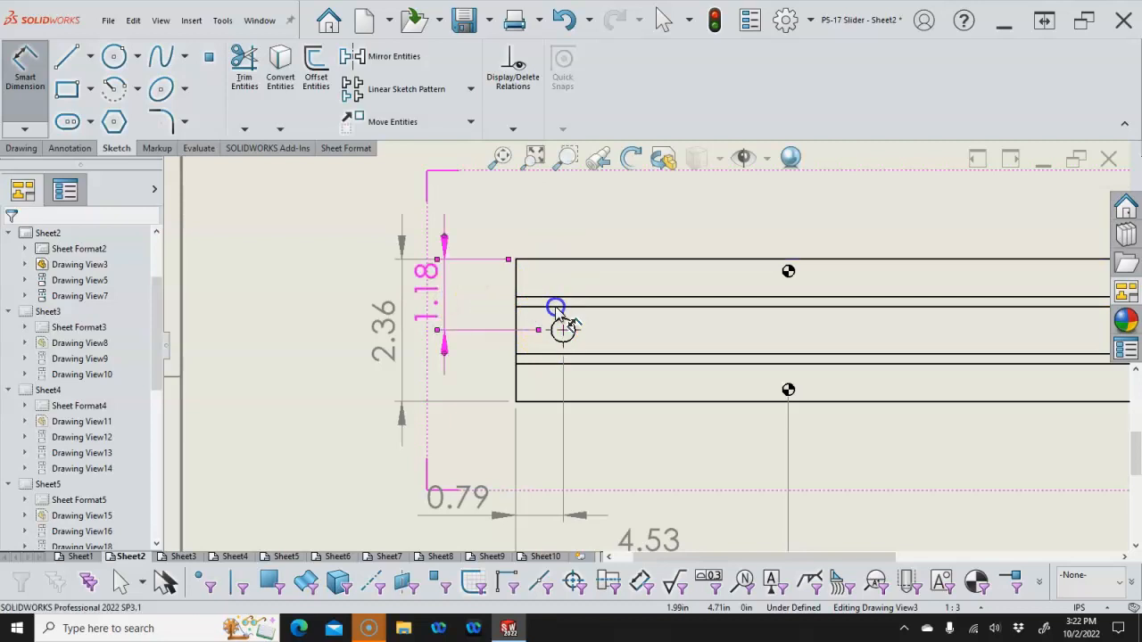
# - Try to dimension the vertical distance from the front view's top edge to the upper edge of the central strip
pyautogui.click(564, 261)
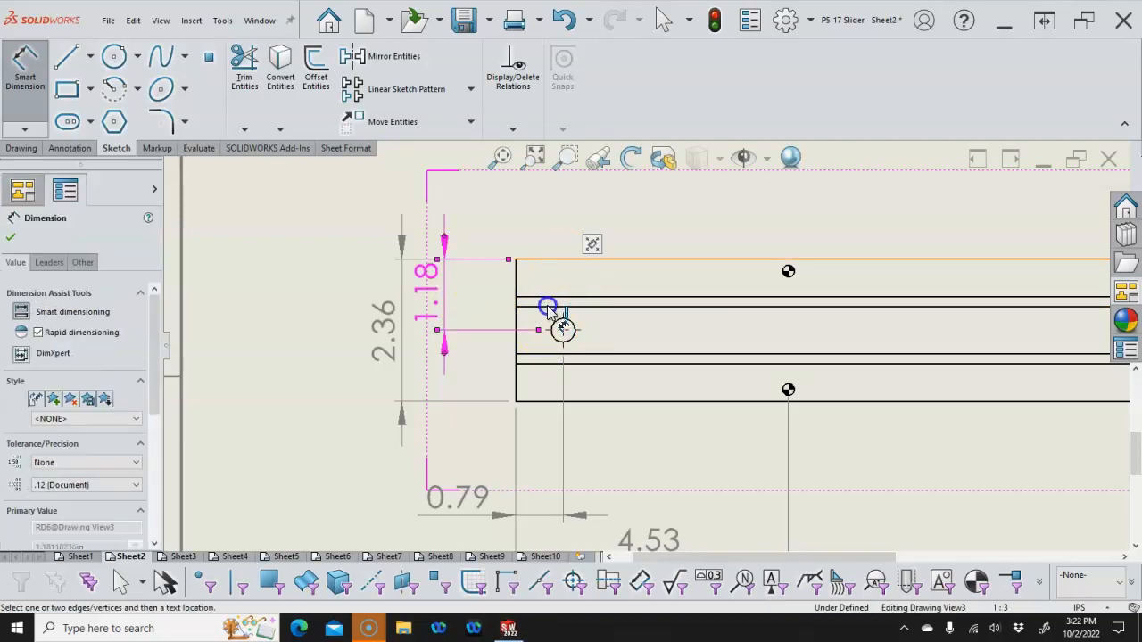
pyautogui.click(494, 296)
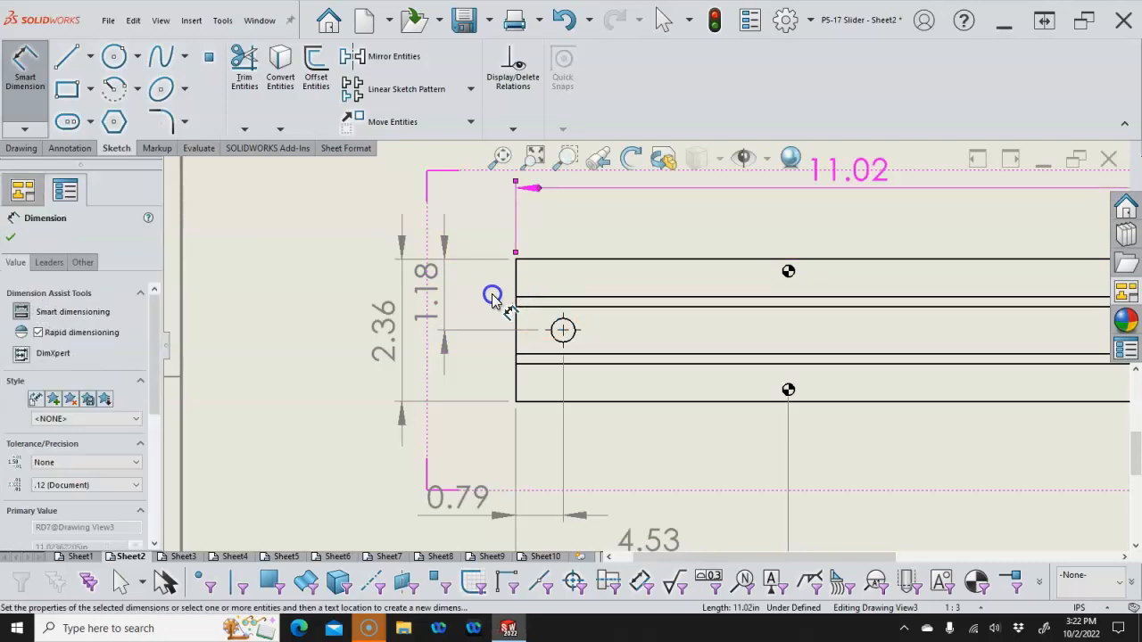
pyautogui.click(546, 308)
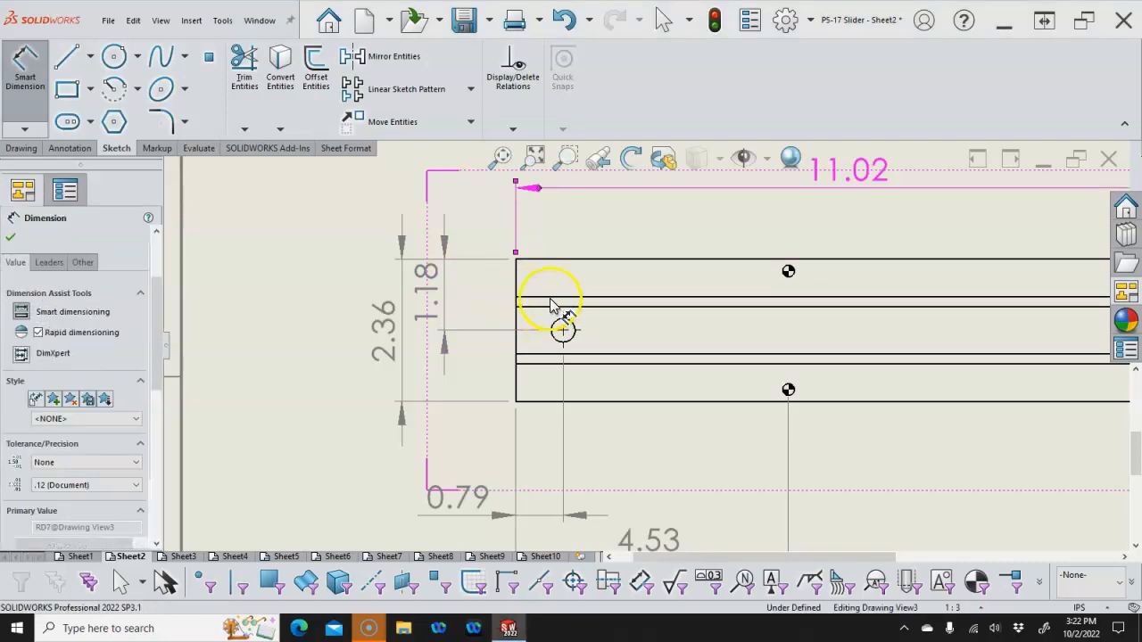
pyautogui.press('Escape')
pyautogui.click(544, 307)
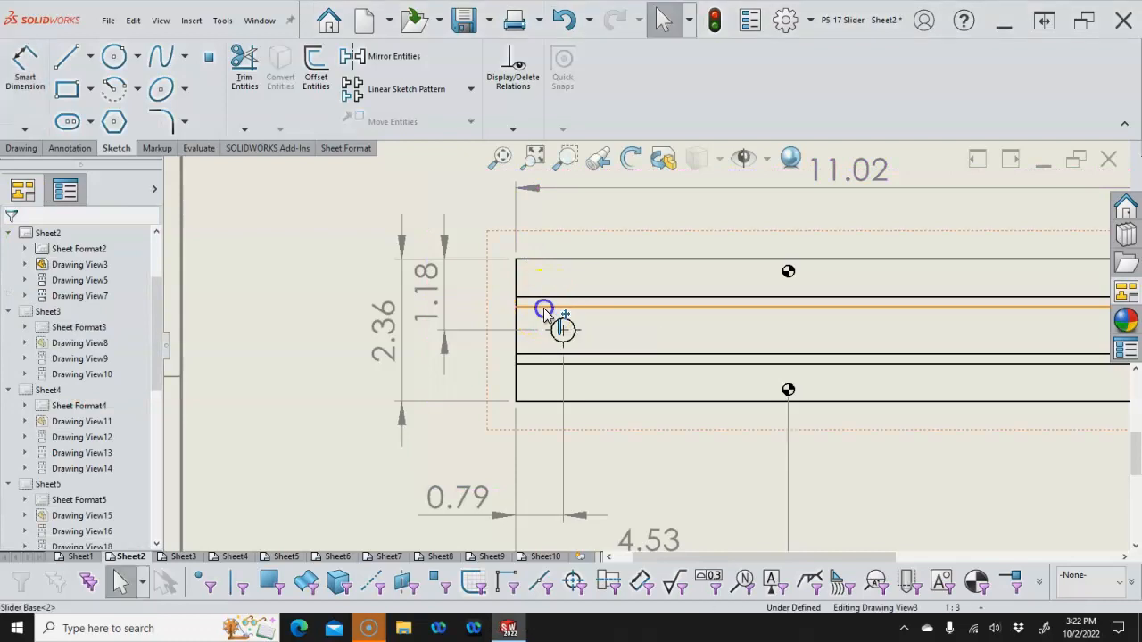
pyautogui.click(546, 259)
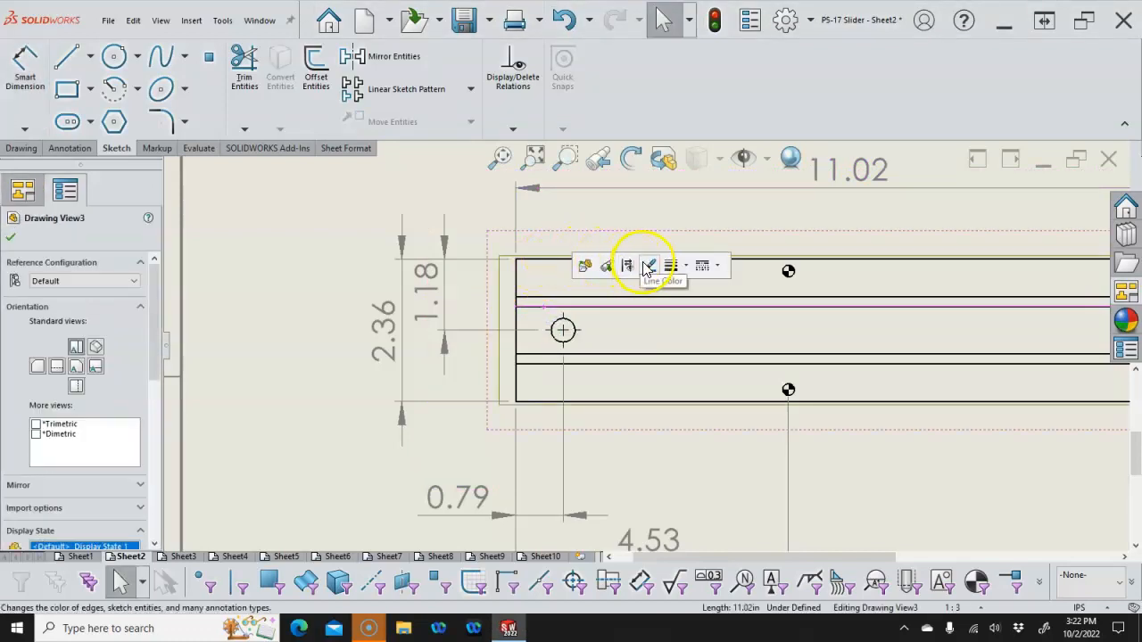
pyautogui.click(549, 260)
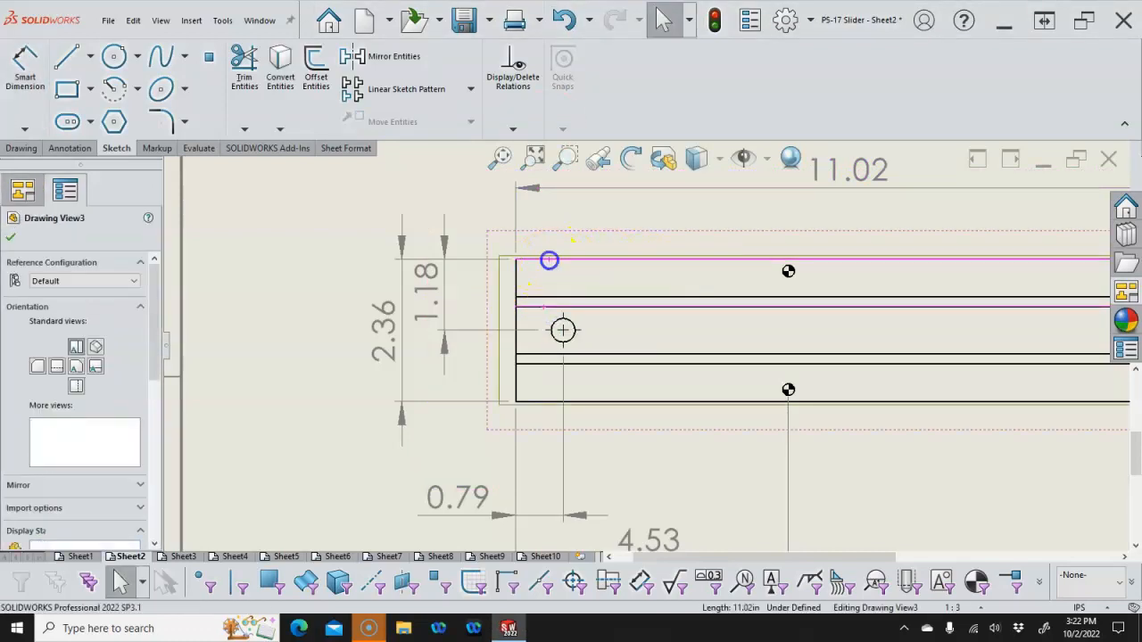
pyautogui.click(476, 293)
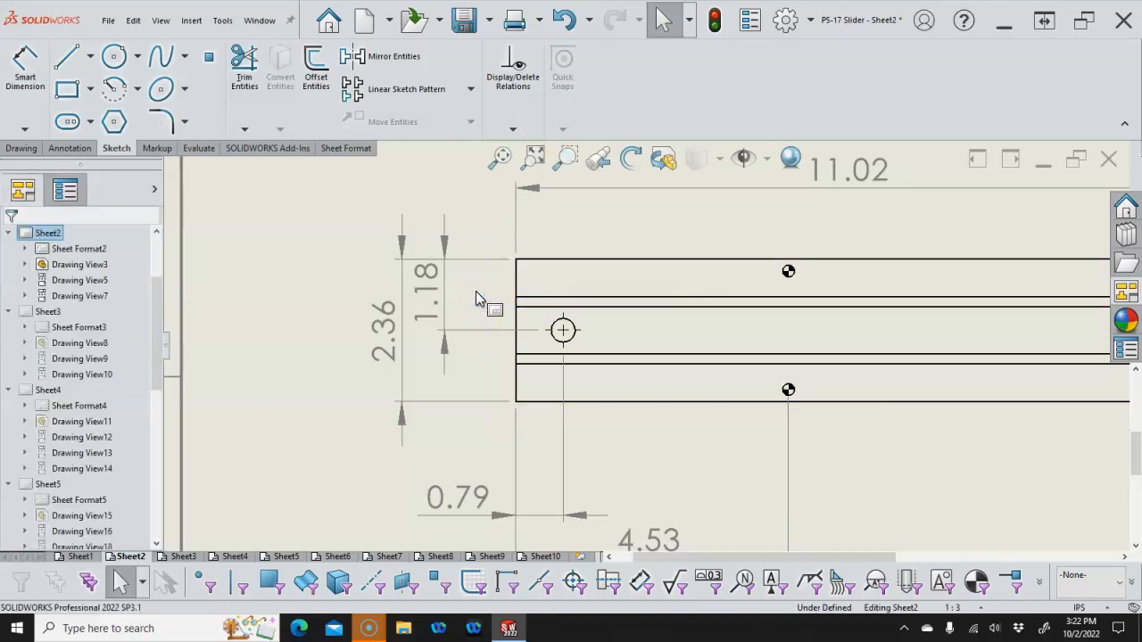
pyautogui.scroll(5, 523, 296)
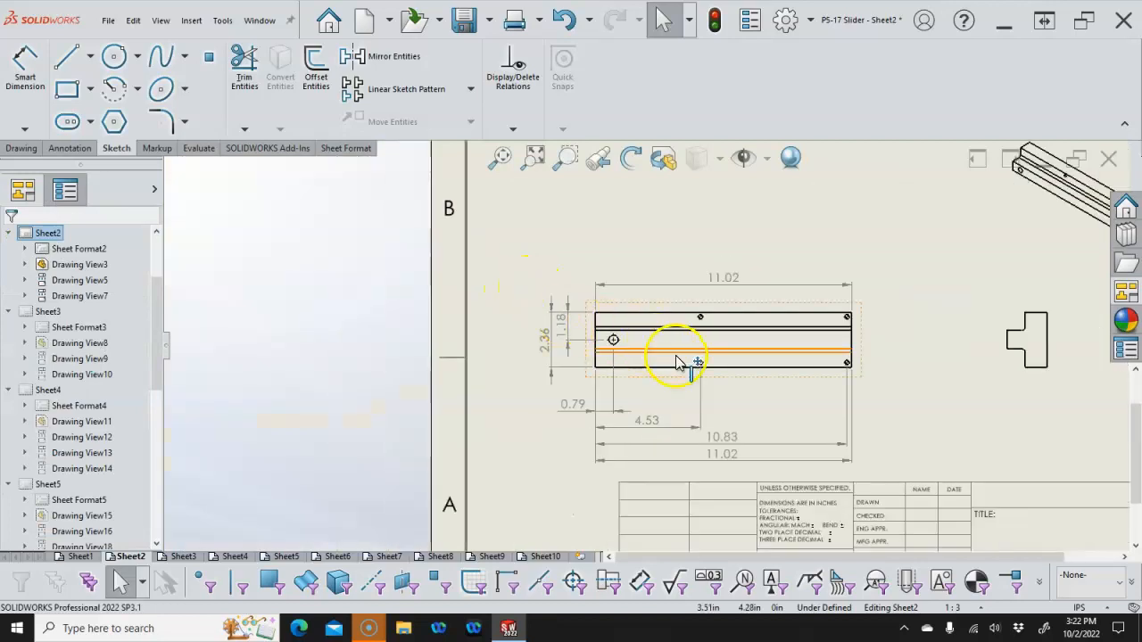
pyautogui.scroll(-5, 676, 361)
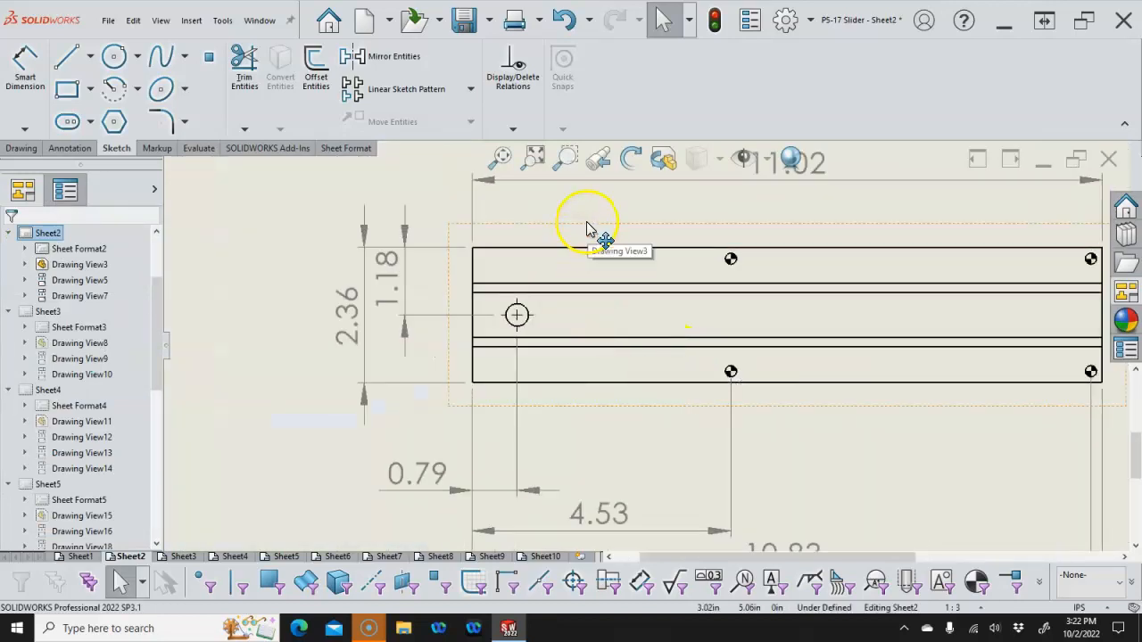
pyautogui.click(528, 248)
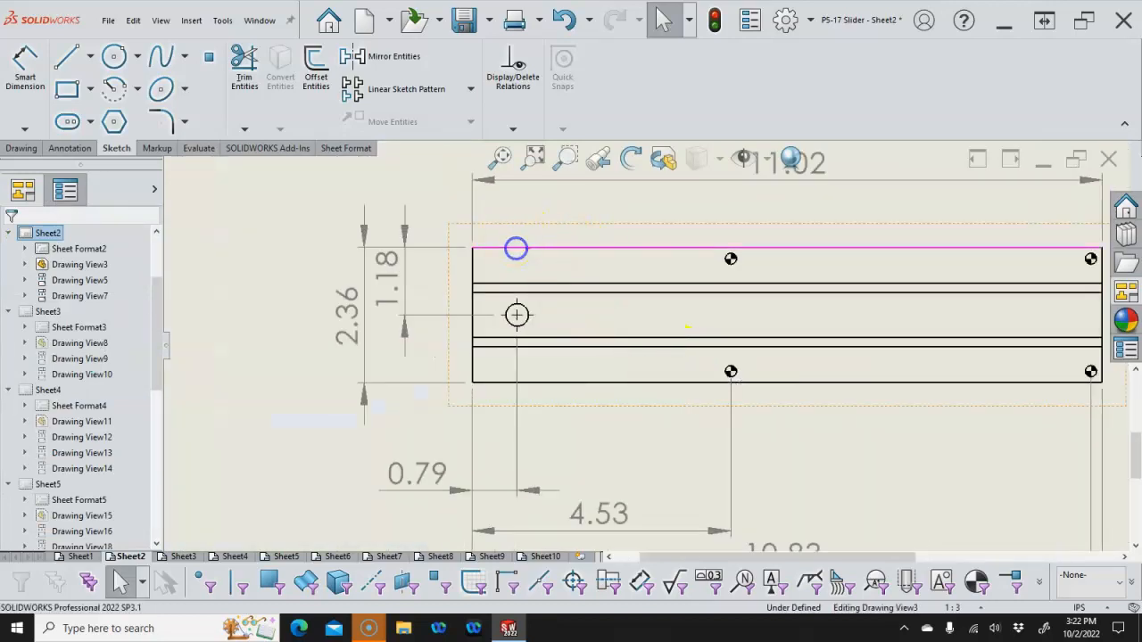
pyautogui.click(579, 194)
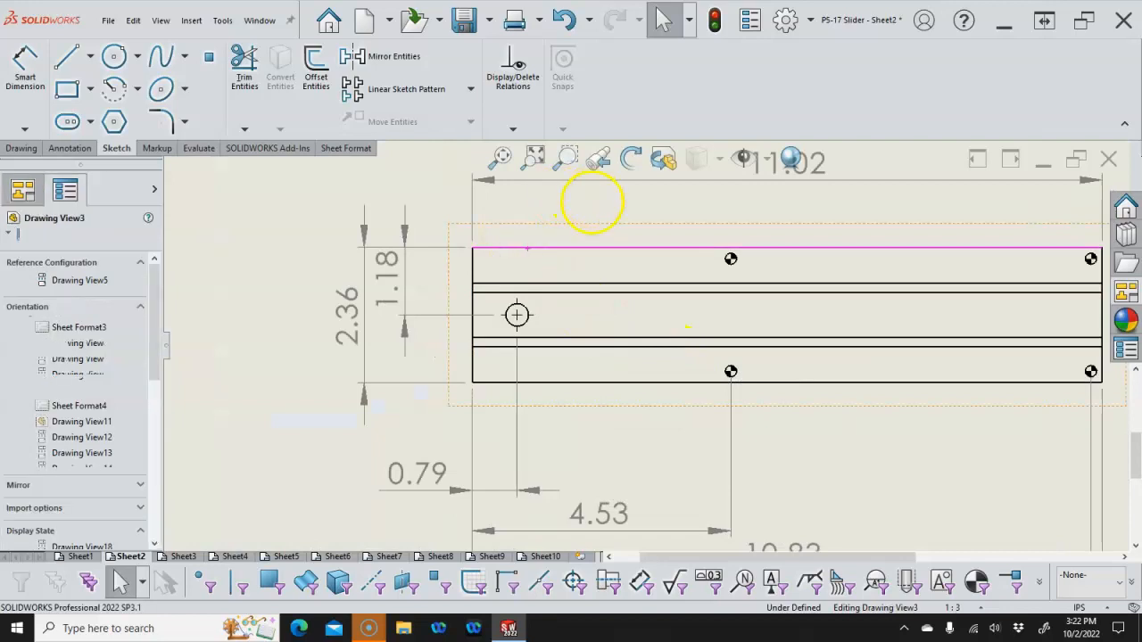
pyautogui.click(430, 175)
# - Dimension the vertical distance from the front view's top edge to the central strip's upper edge, nearest to the view
pyautogui.rightClick(429, 175)
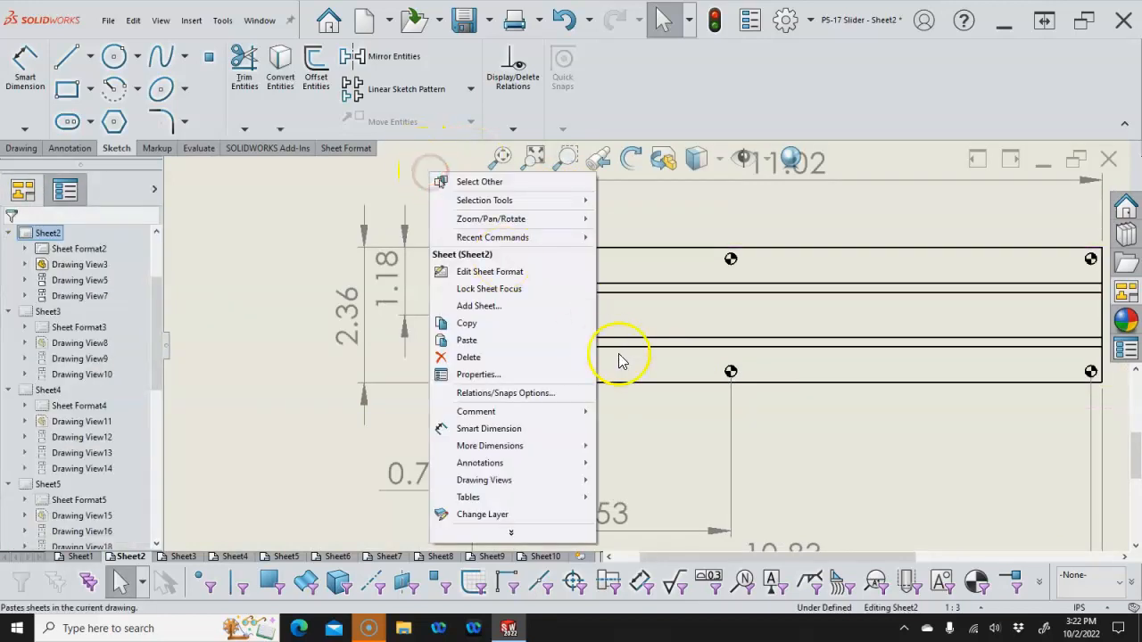
pyautogui.click(482, 429)
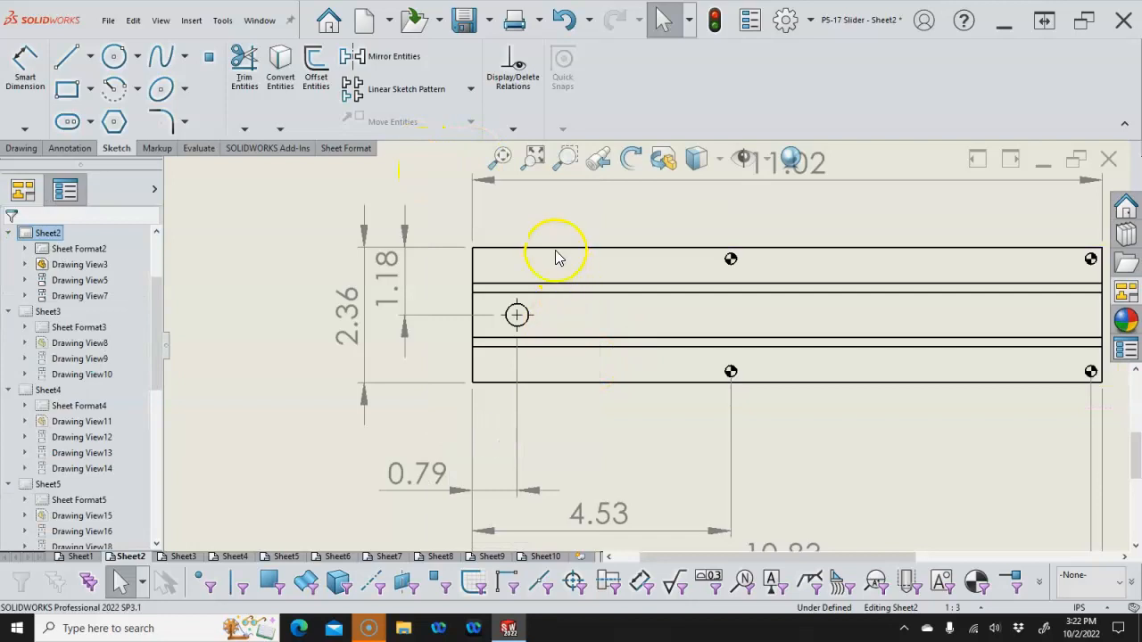
pyautogui.click(555, 257)
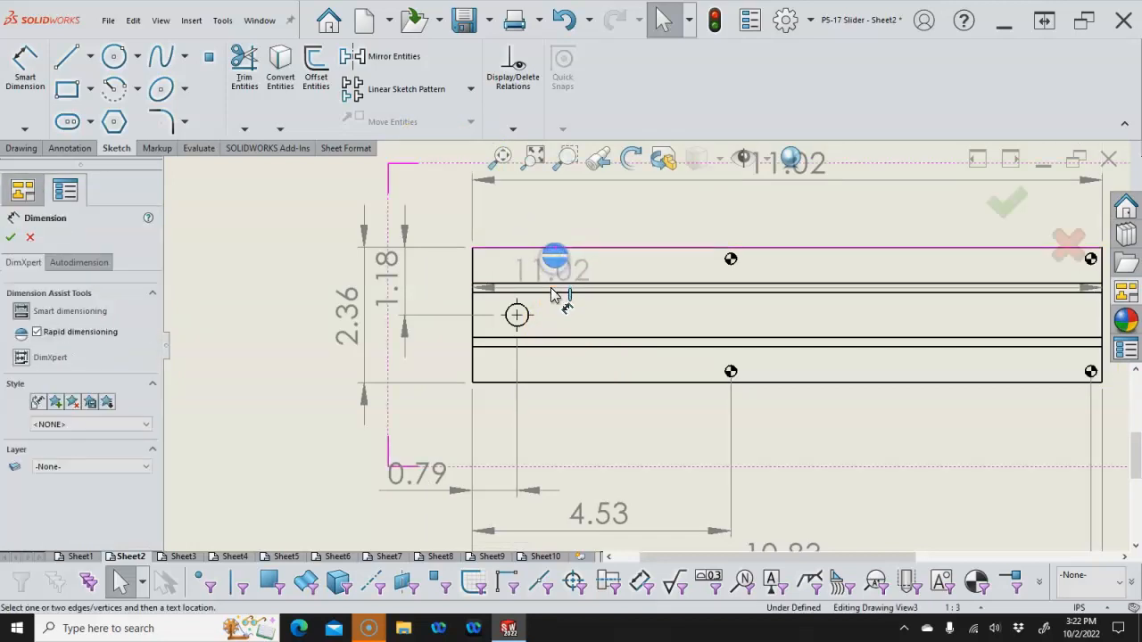
pyautogui.click(550, 293)
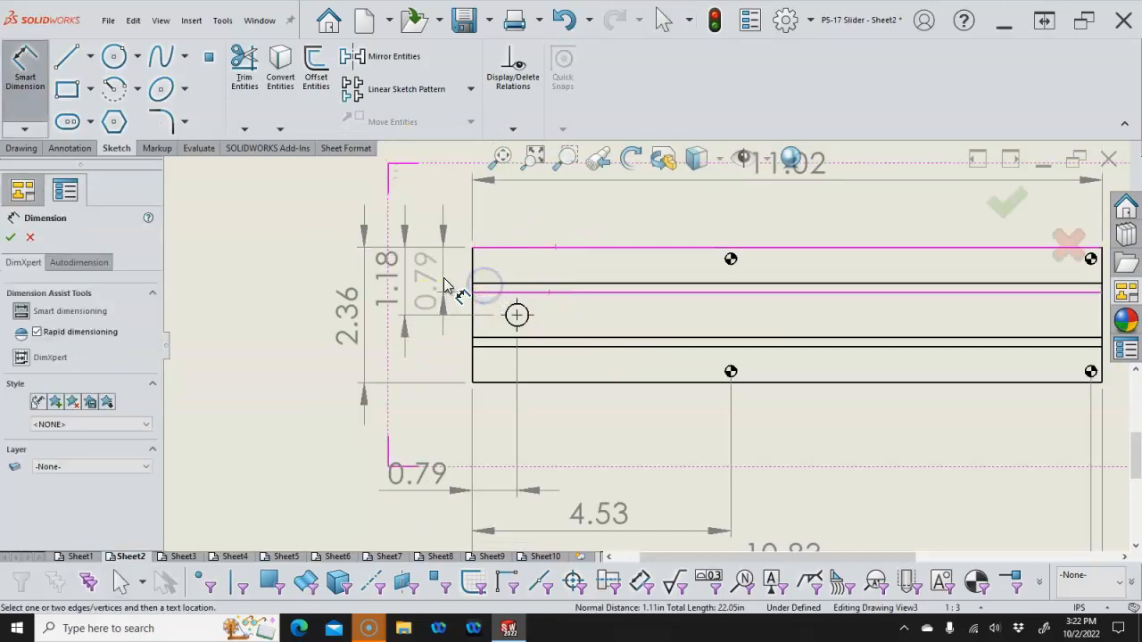
pyautogui.click(444, 281)
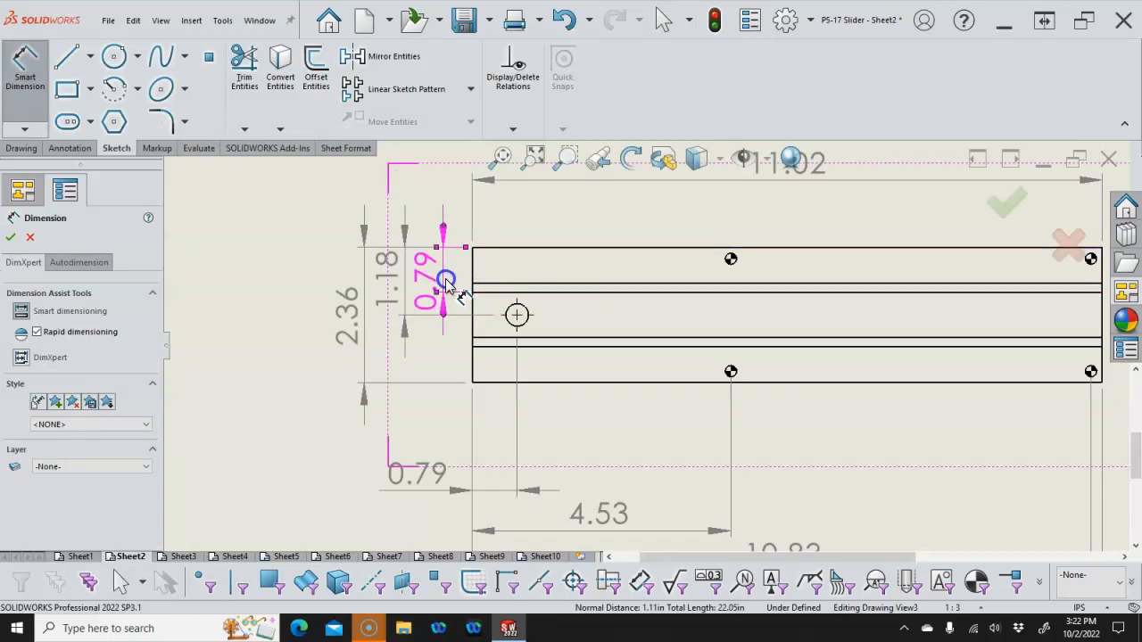
# - Dimension the vertical distance from the top edge to the central strip's lower edge and move the overall height dimension farther outward
pyautogui.click(503, 250)
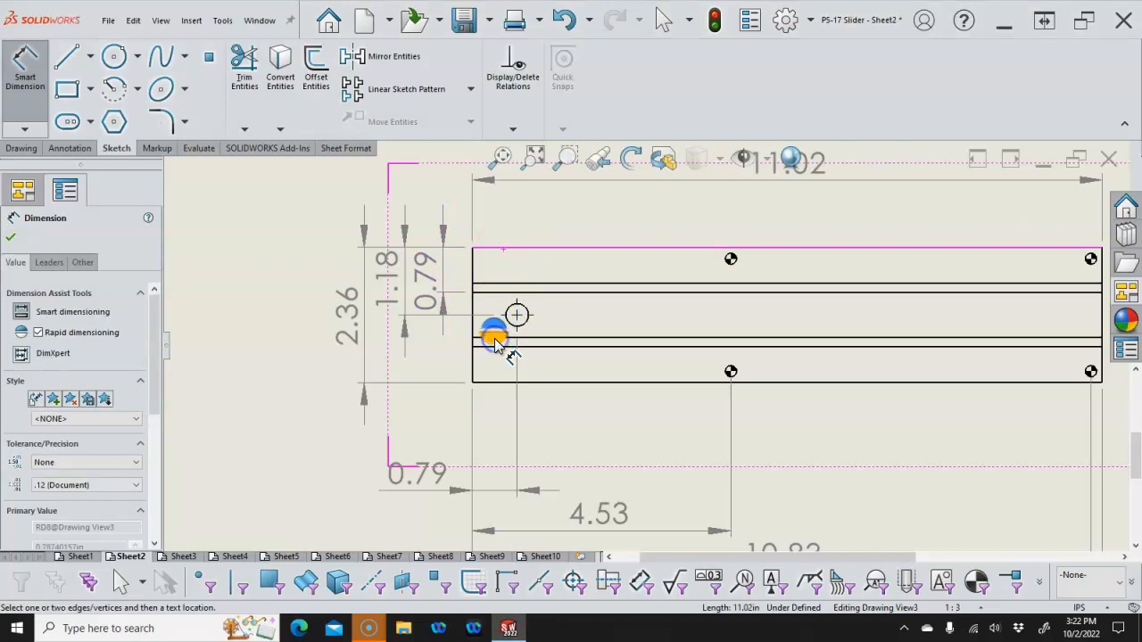
pyautogui.click(540, 340)
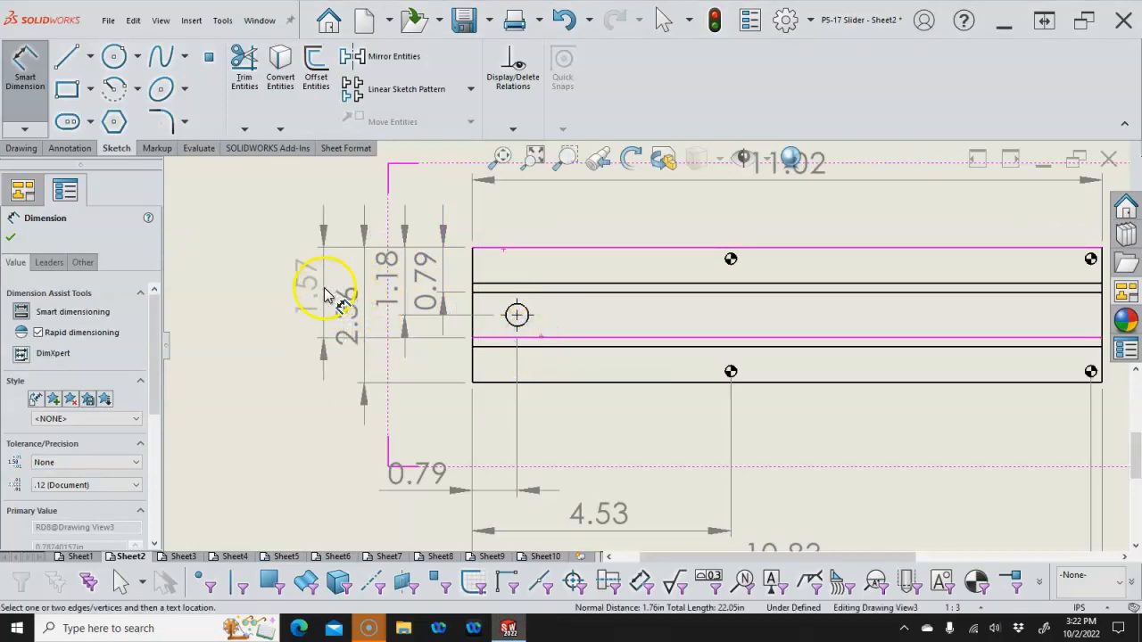
pyautogui.click(369, 295)
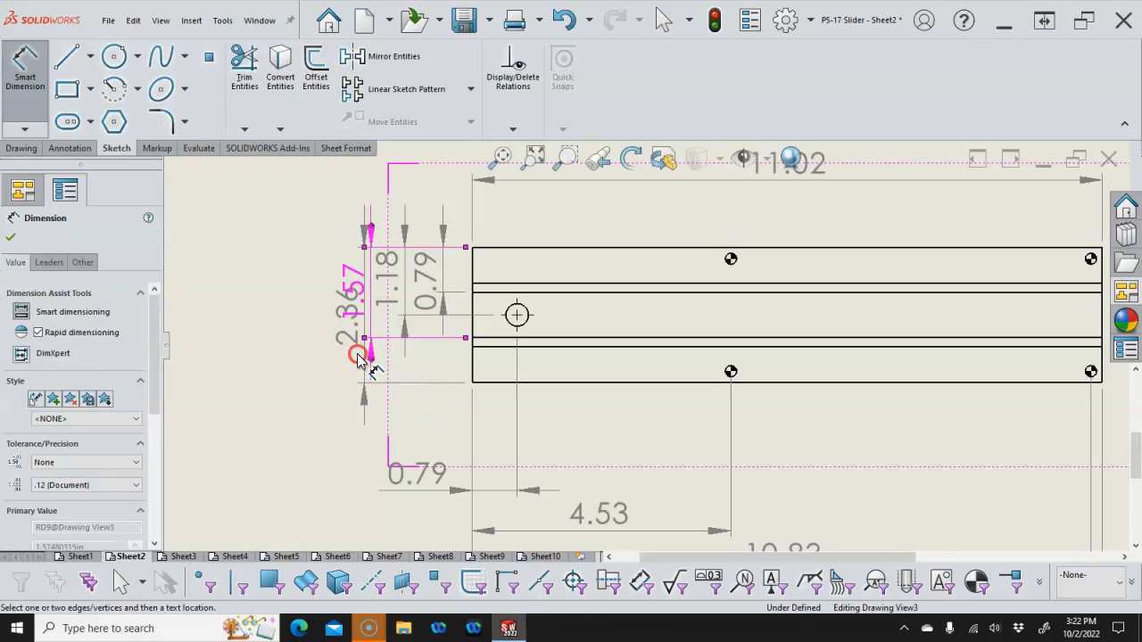
pyautogui.click(277, 327)
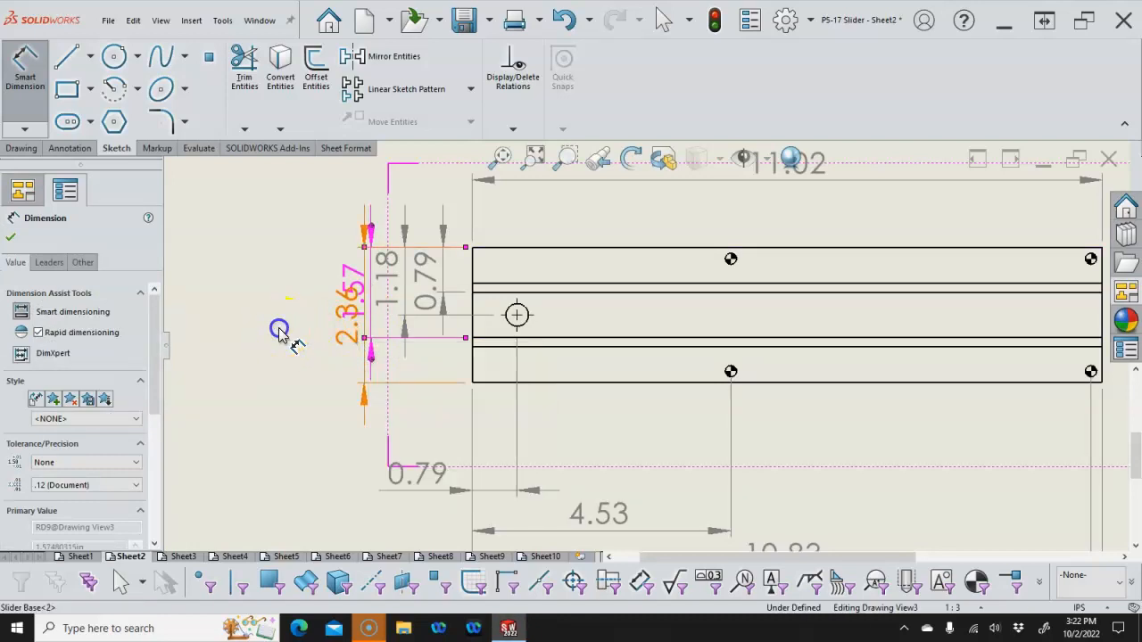
pyautogui.click(314, 260)
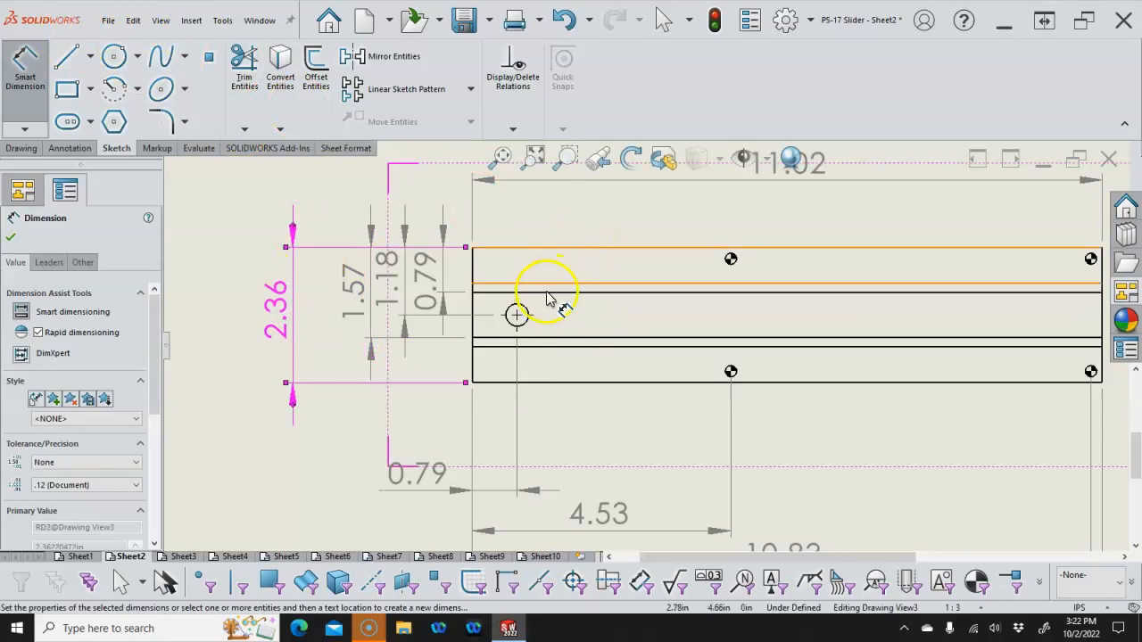
# - Dimension the large hole's diameter, placing the text above the Slider Base's front view
pyautogui.click(522, 308)
pyautogui.click(631, 214)
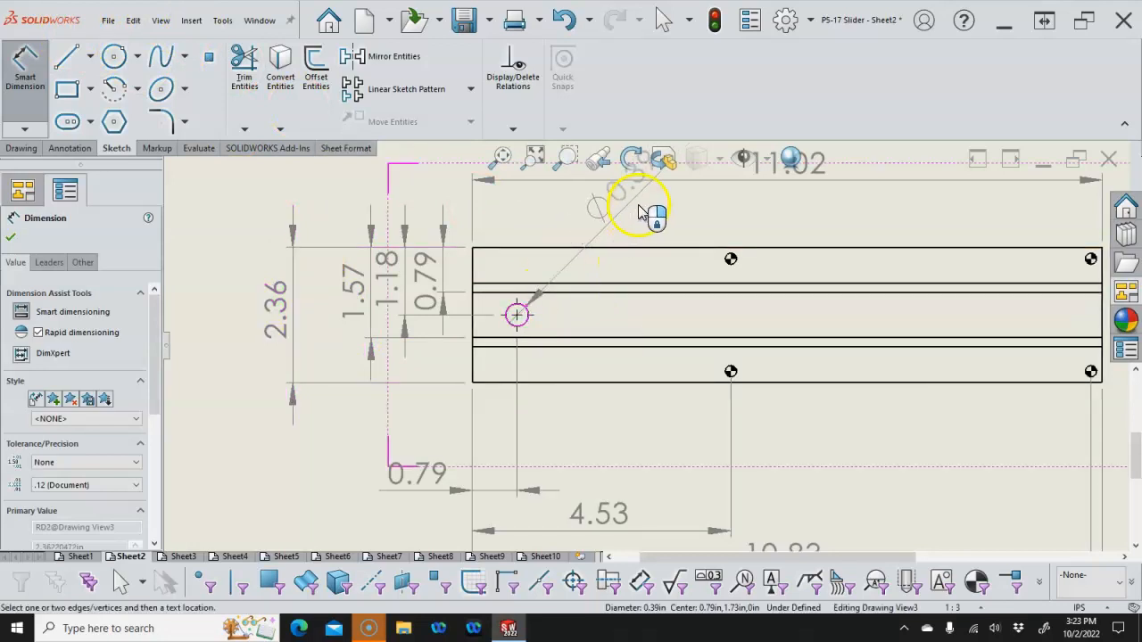
pyautogui.click(734, 260)
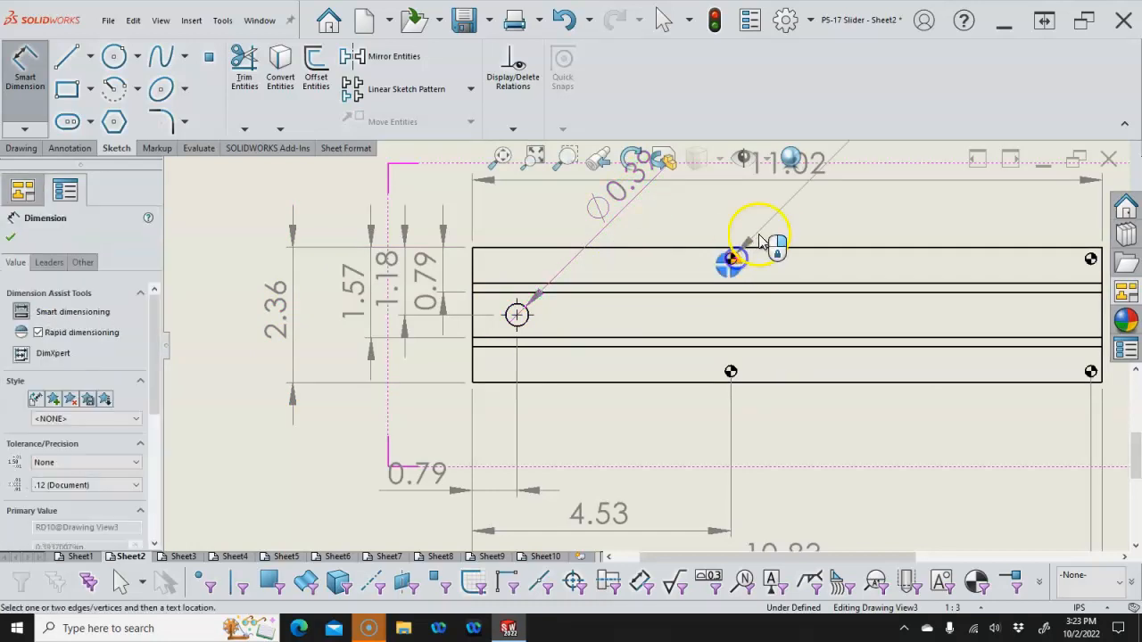
pyautogui.press('Escape')
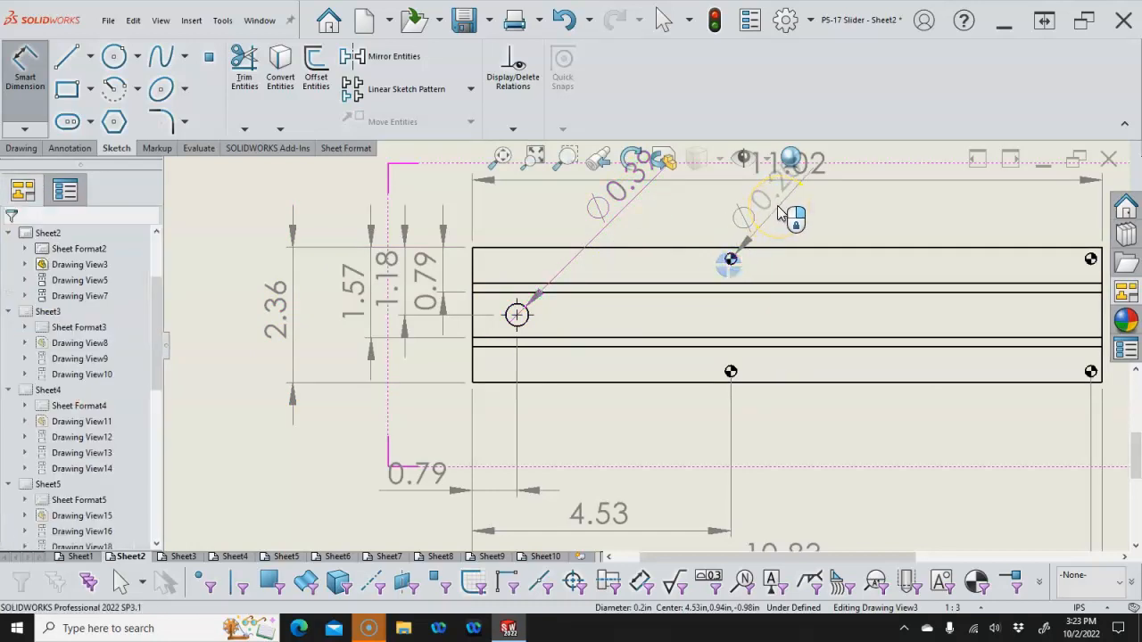
pyautogui.scroll(4, 778, 214)
pyautogui.press('Escape')
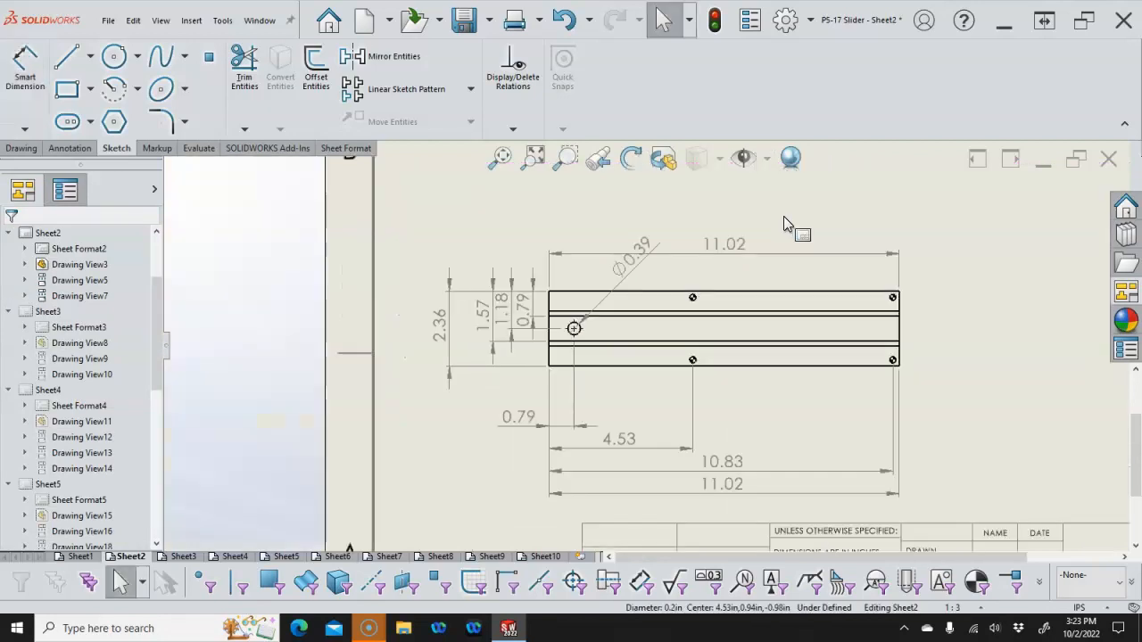
# - Delete the duplicate overall length dimension above the Slider Base's front view
pyautogui.scroll(-2, 785, 223)
pyautogui.click(721, 259)
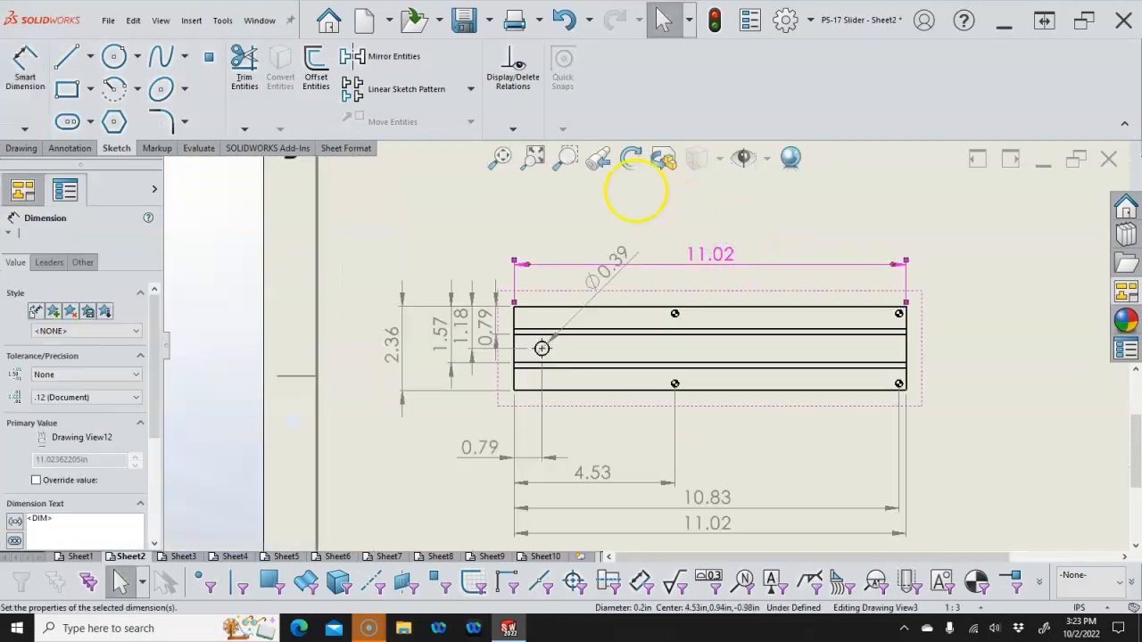
pyautogui.press('Delete')
# - Add a hole callout to the upper middle small hole, placing it above the front view, and leave the callout command
pyautogui.scroll(-1, 700, 305)
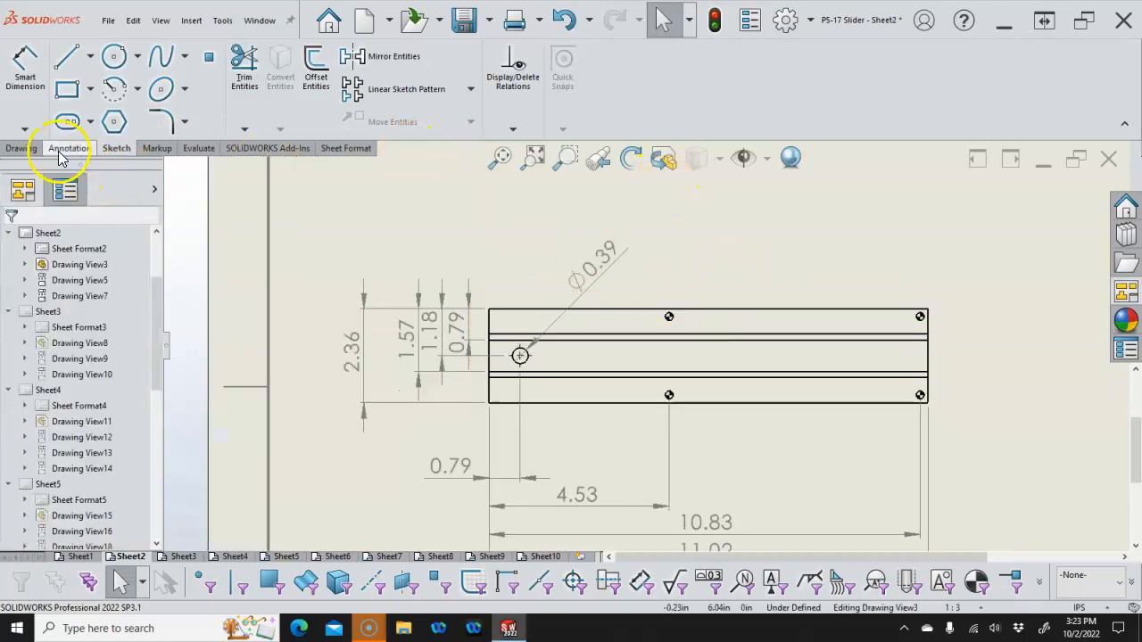
pyautogui.scroll(-1, 821, 399)
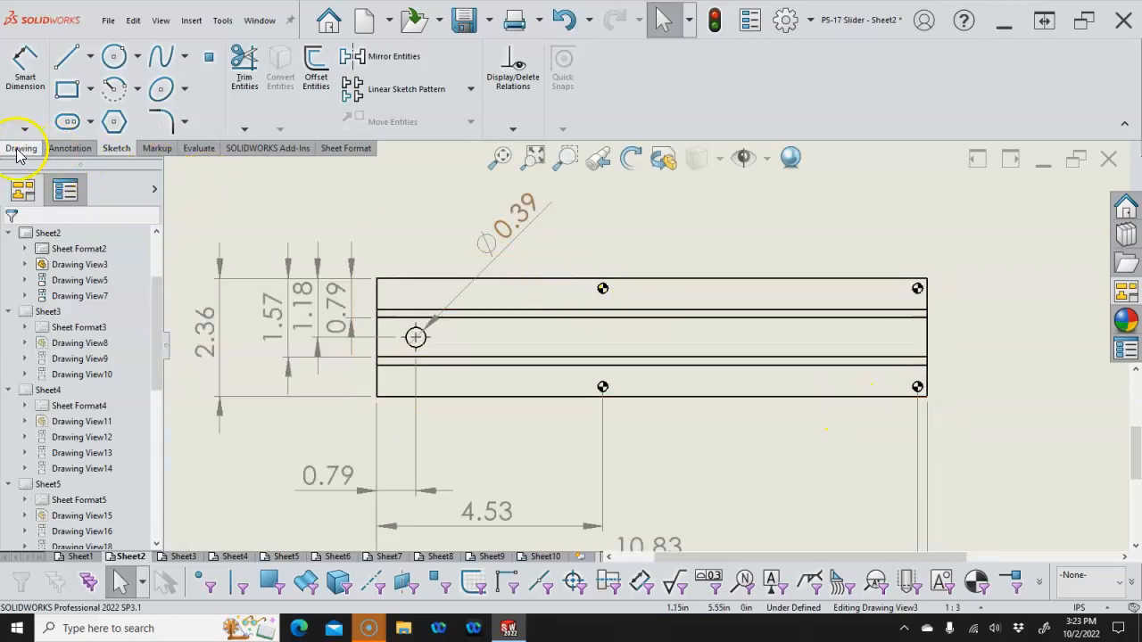
pyautogui.click(69, 149)
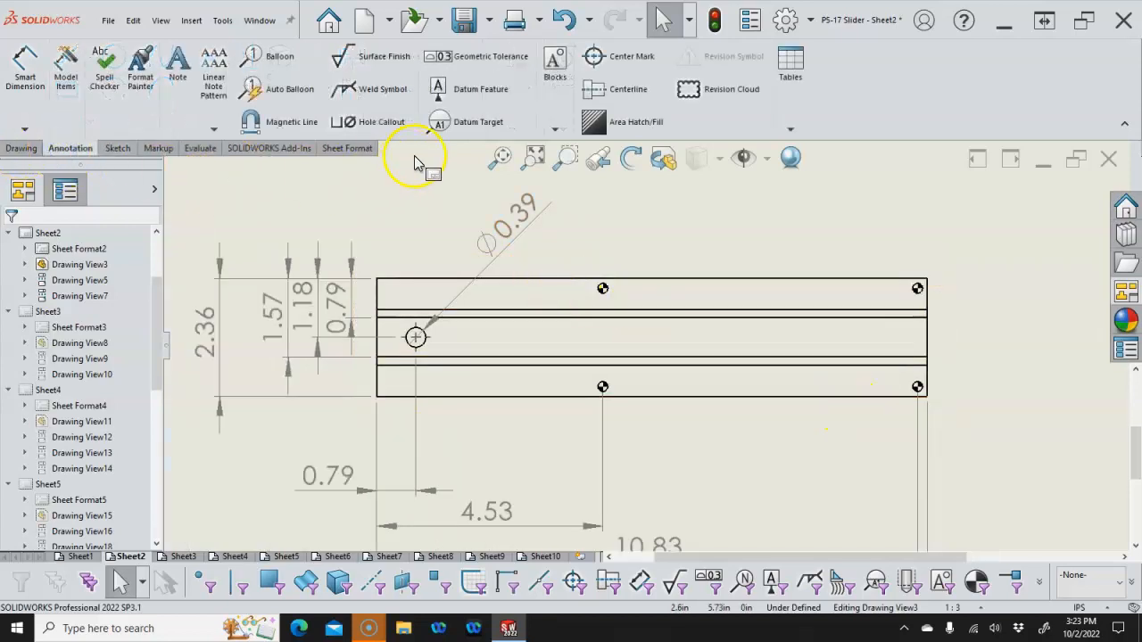
pyautogui.click(383, 122)
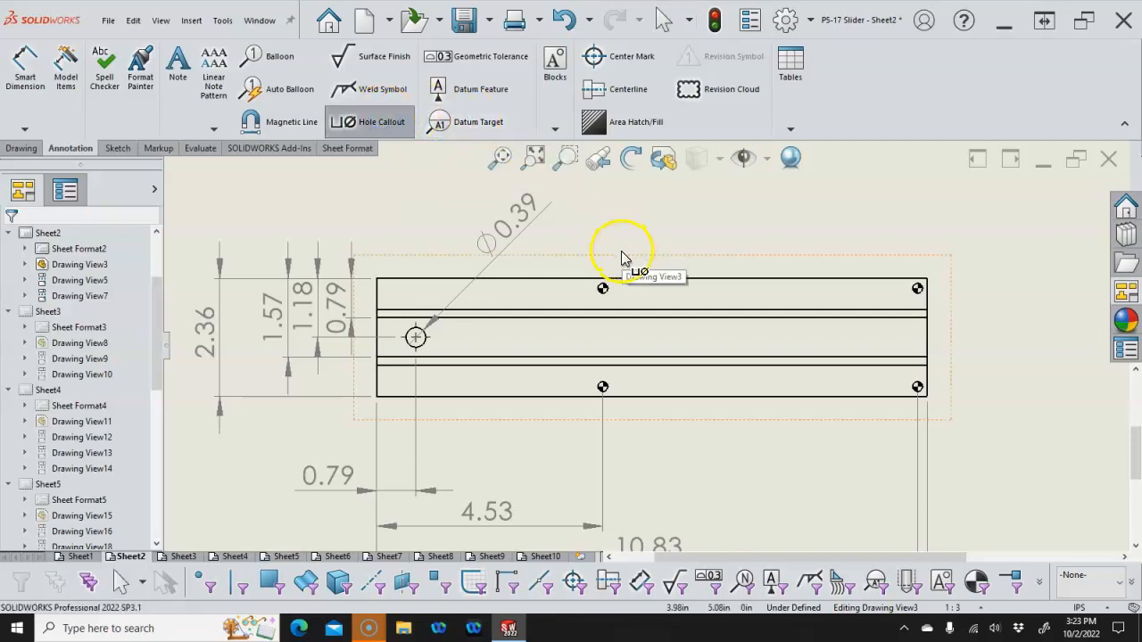
pyautogui.scroll(-1, 613, 299)
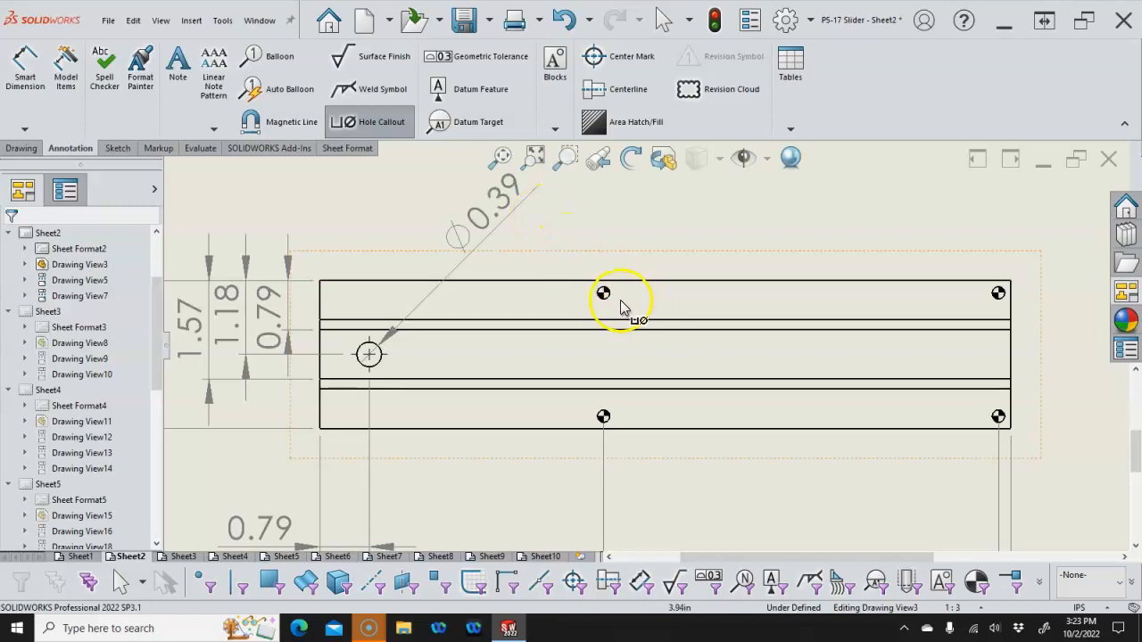
pyautogui.click(608, 299)
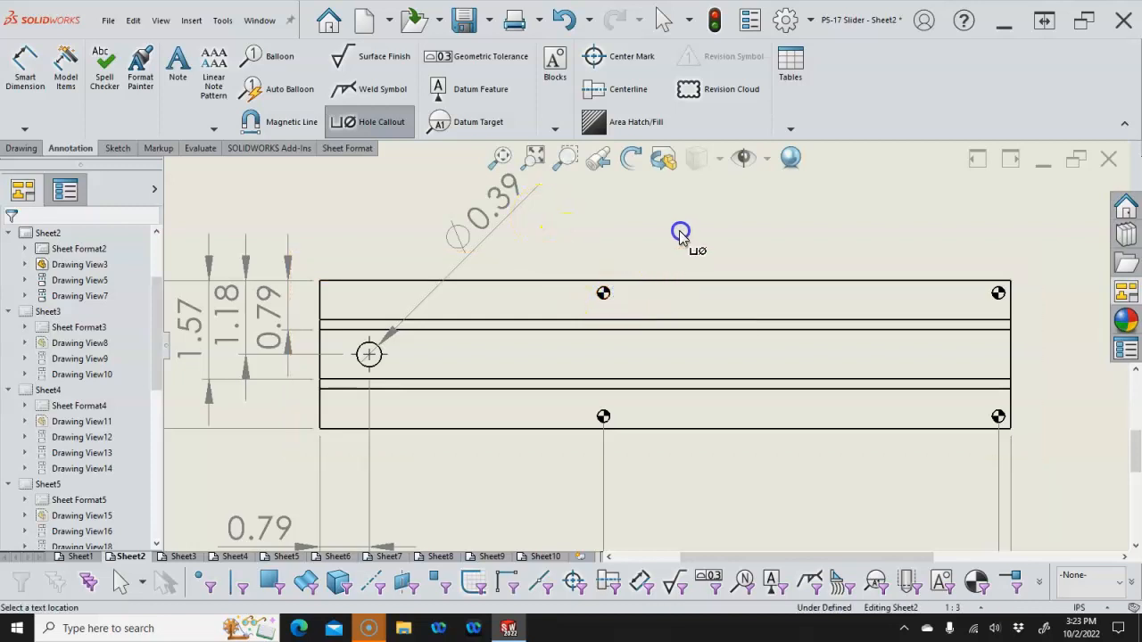
pyautogui.click(800, 208)
pyautogui.click(659, 222)
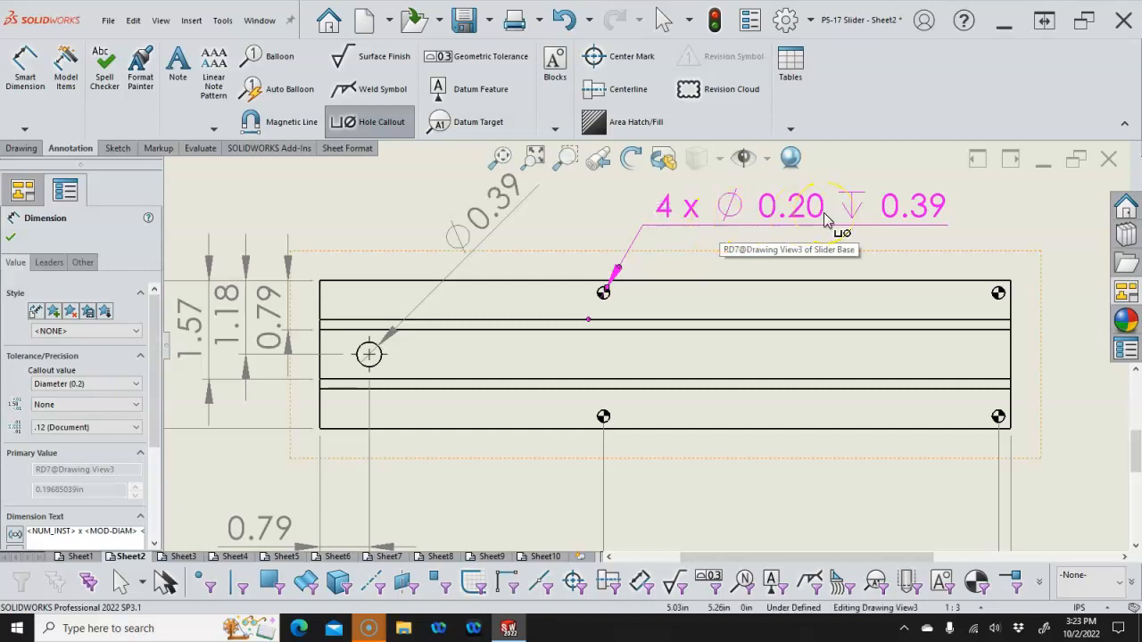
pyautogui.scroll(3, 890, 227)
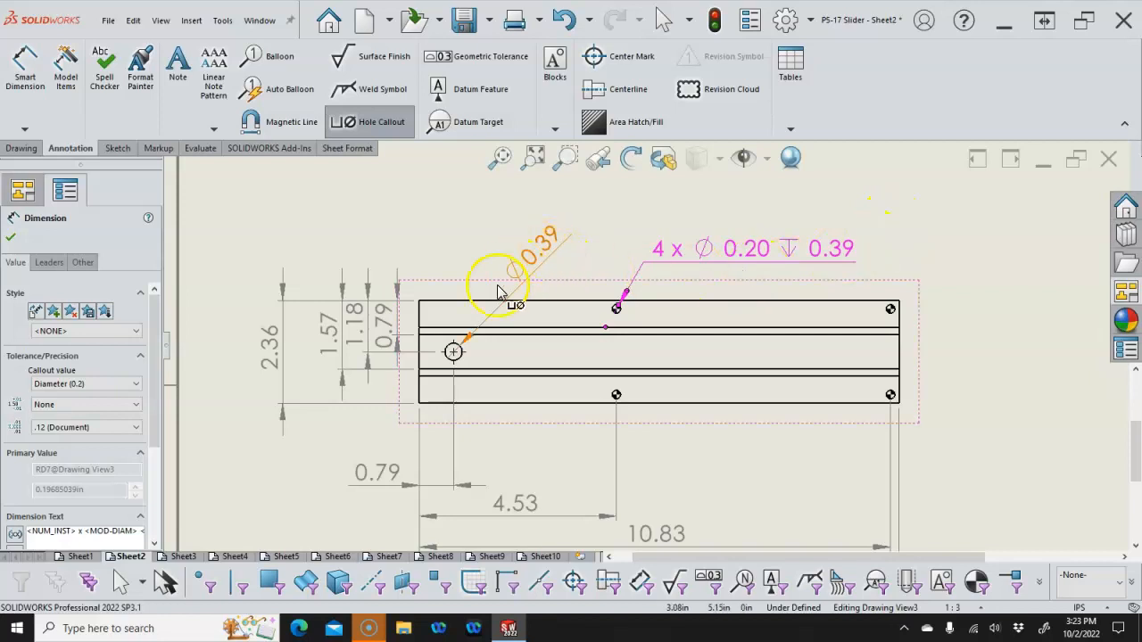
pyautogui.moveTo(547, 274); pyautogui.dragTo(547, 250)
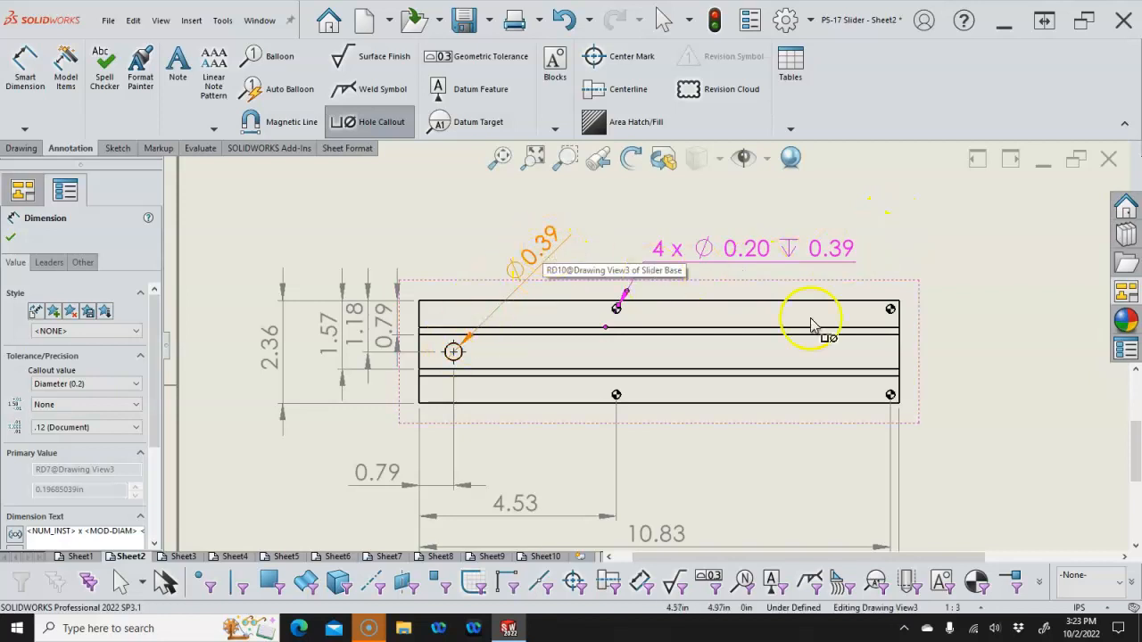
pyautogui.scroll(2, 852, 258)
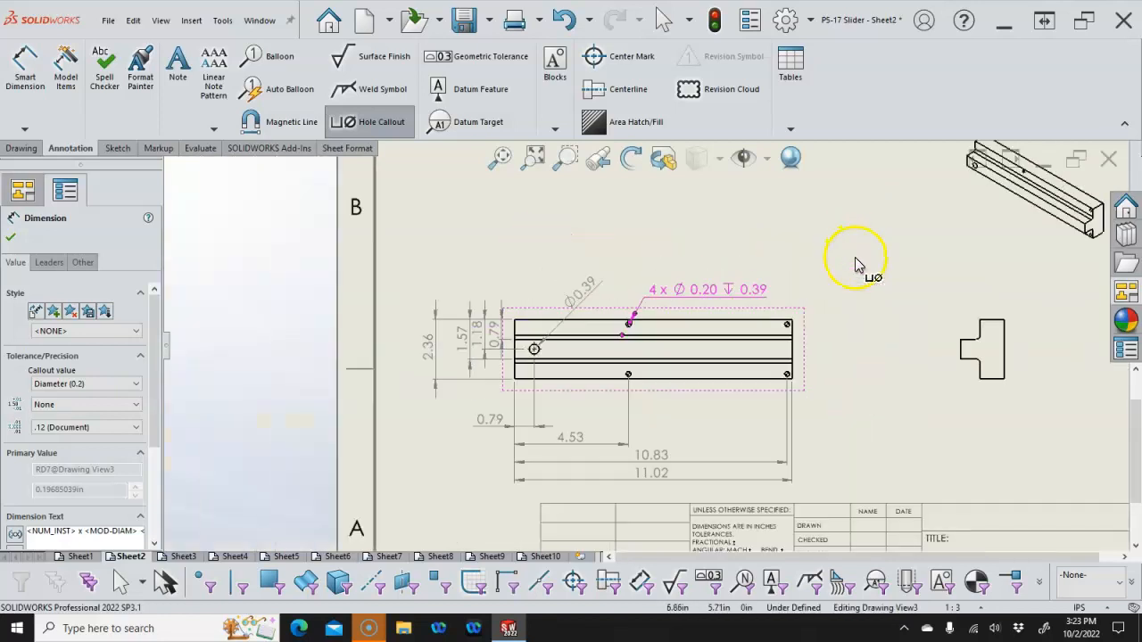
pyautogui.scroll(-1, 912, 384)
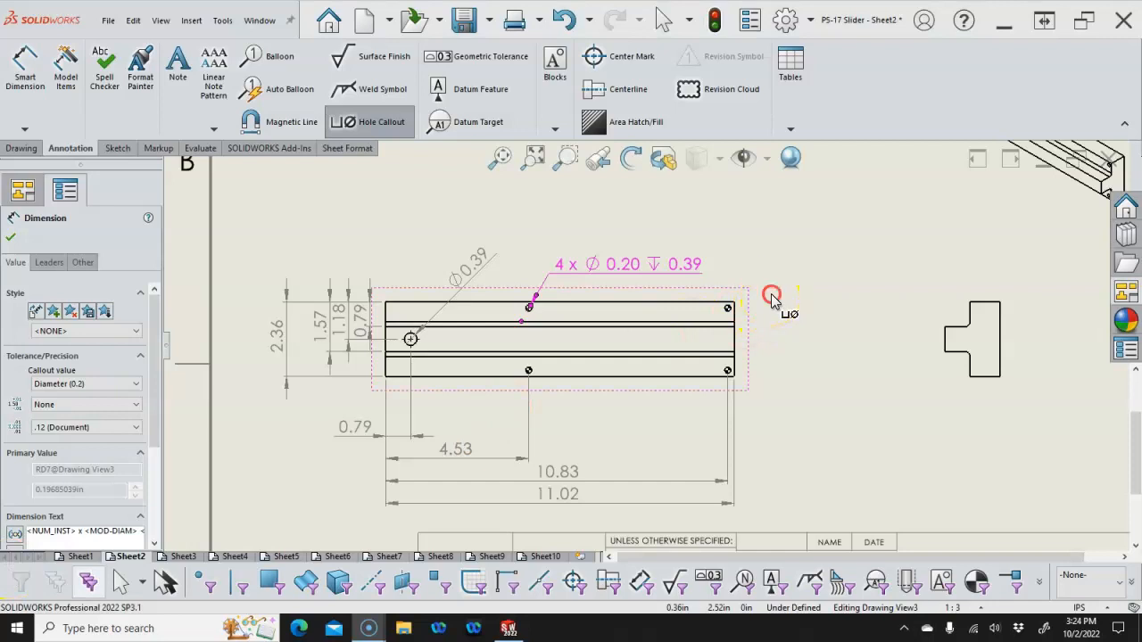
pyautogui.rightClick(772, 295)
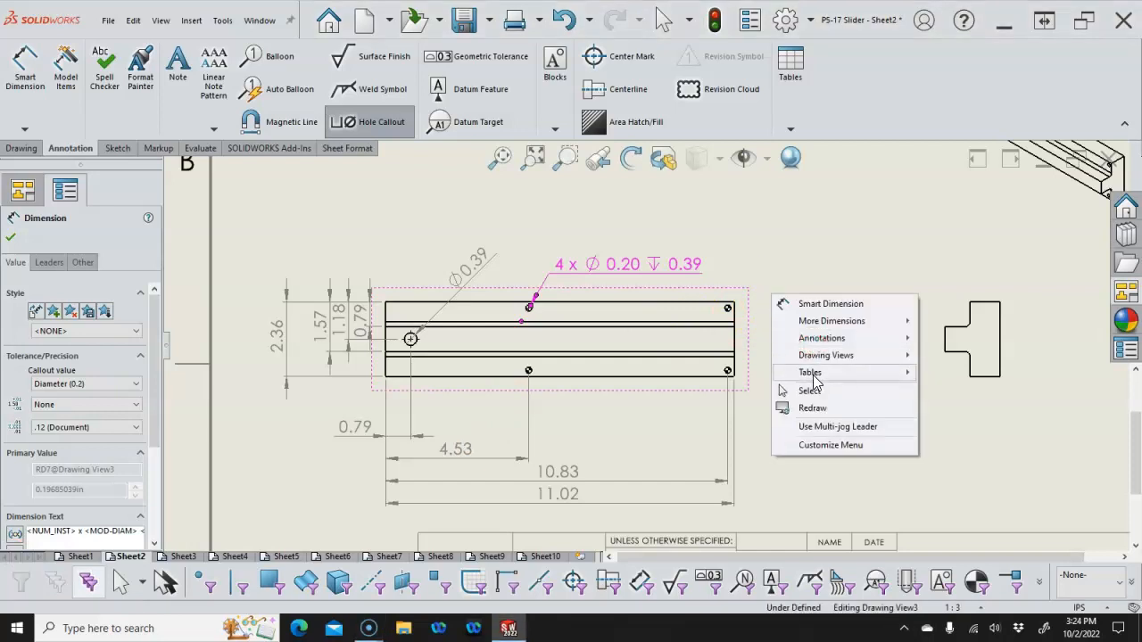
pyautogui.click(810, 390)
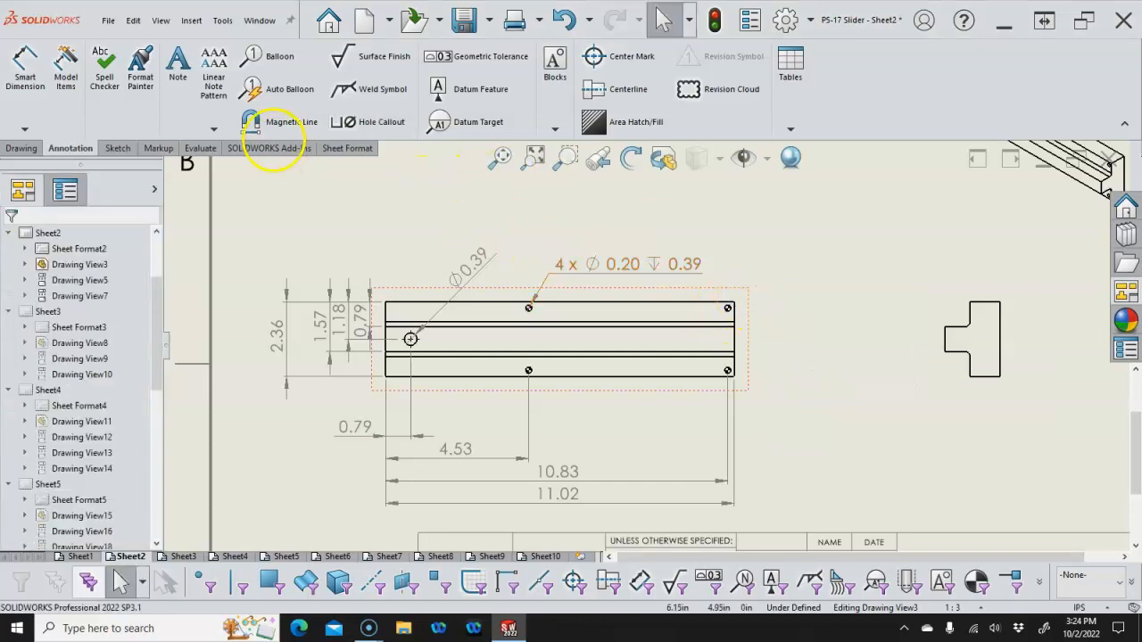
# - Set the front view's display style to Hidden Lines Visible
pyautogui.moveTo(156, 339); pyautogui.dragTo(143, 413)
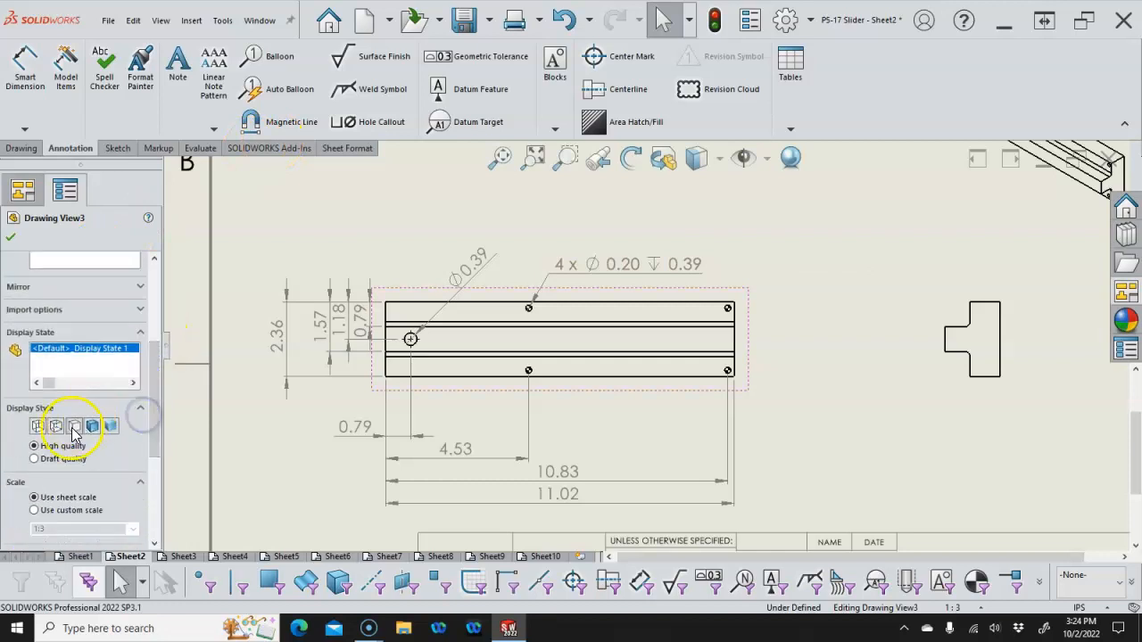
pyautogui.click(59, 426)
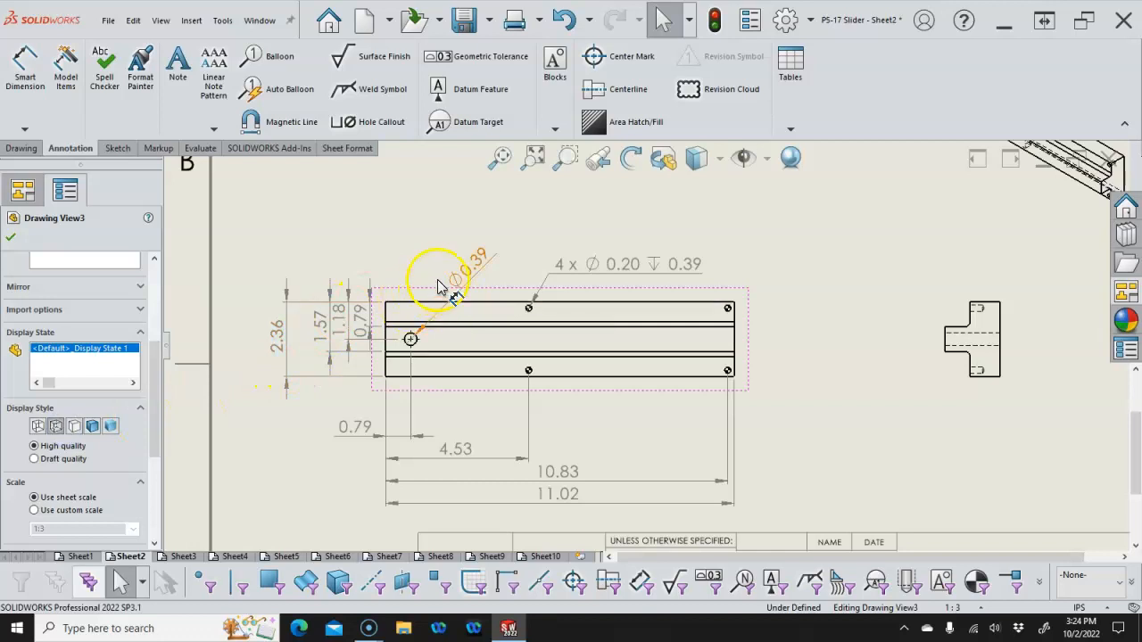
pyautogui.click(239, 368)
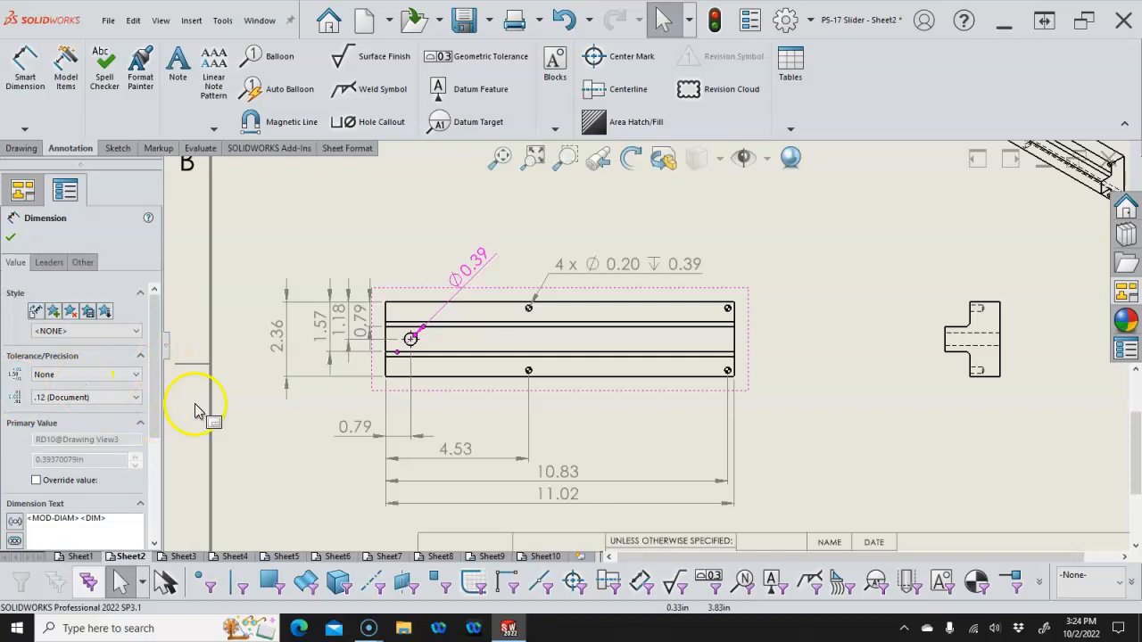
# - Append THRU to the large hole's diameter dimension and move its text farther from the front view
pyautogui.scroll(-3, 148, 400)
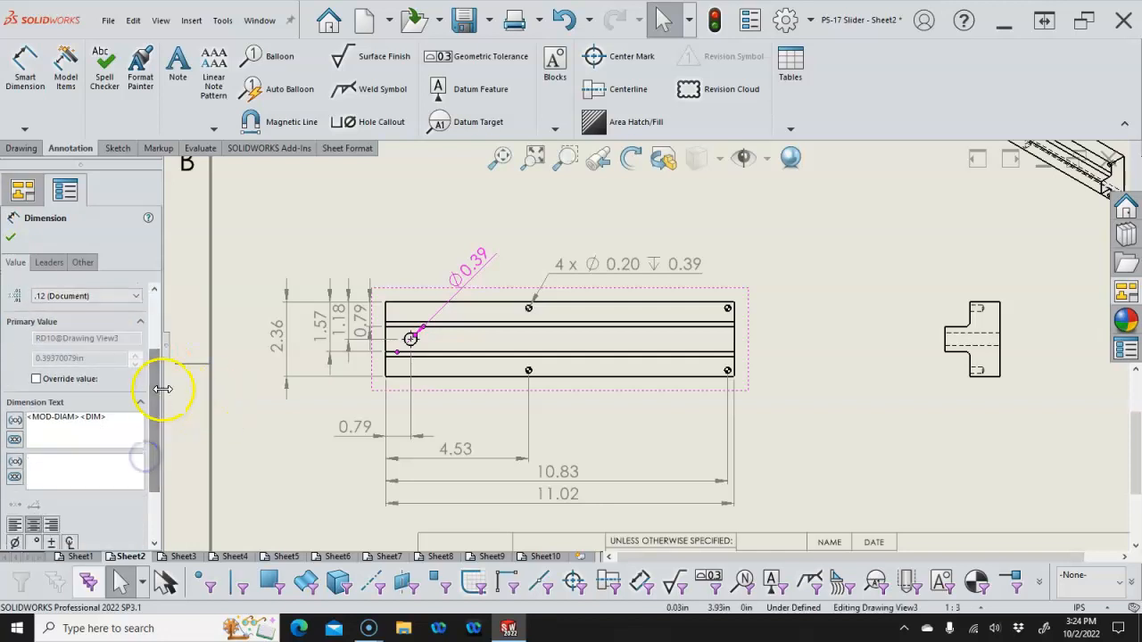
pyautogui.click(124, 424)
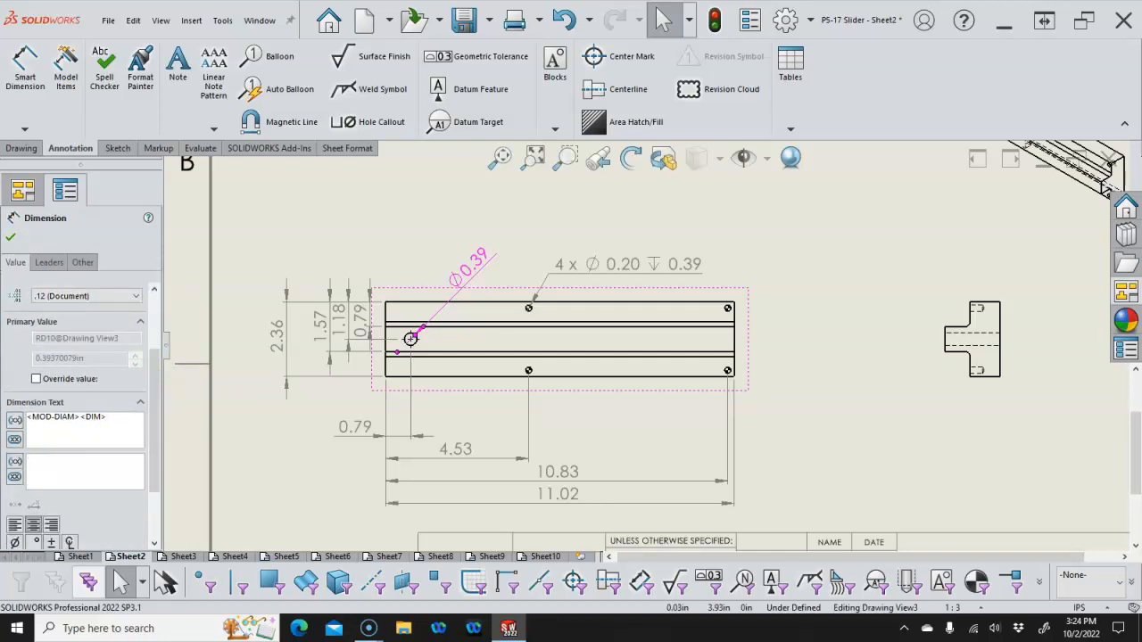
pyautogui.write('TH')
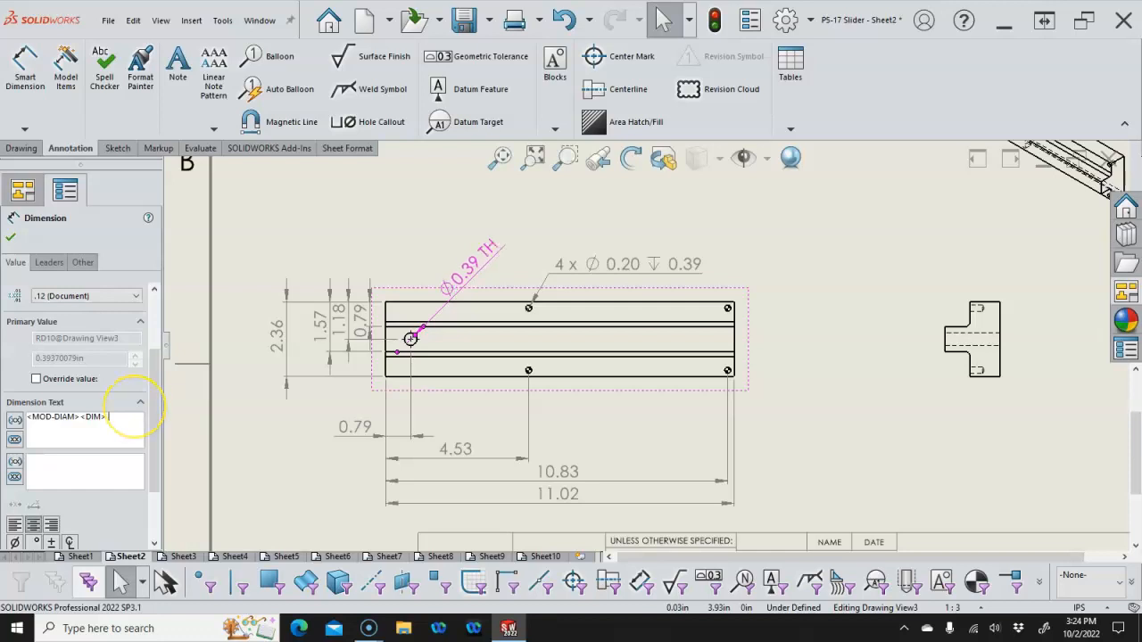
pyautogui.write('RU')
pyautogui.click(10, 237)
pyautogui.moveTo(446, 280); pyautogui.dragTo(483, 257)
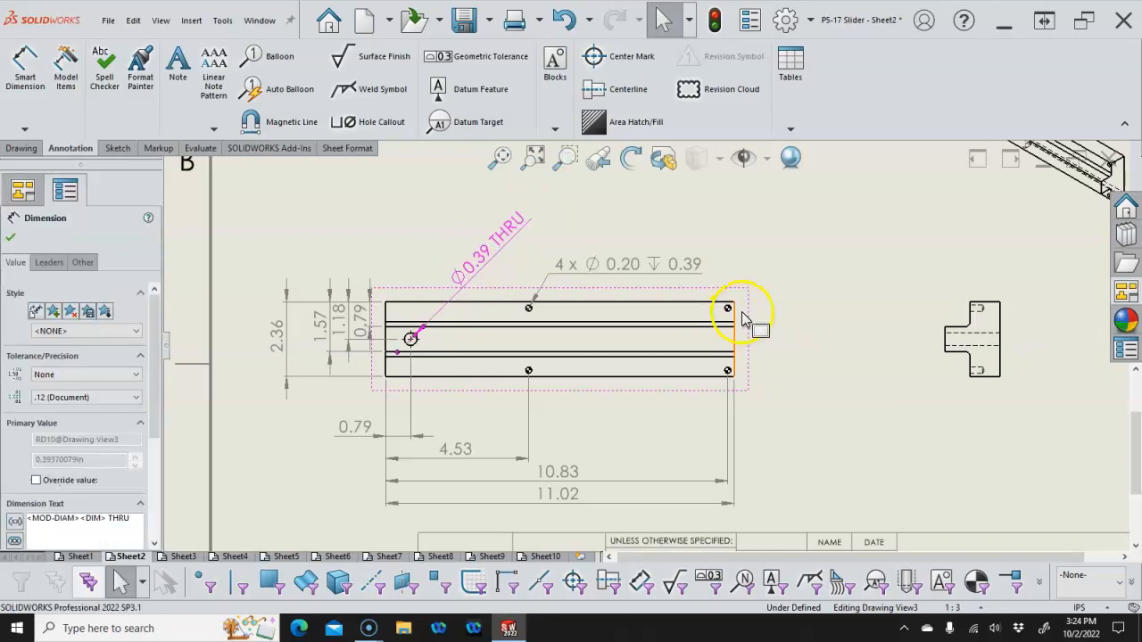
pyautogui.click(805, 340)
# - Dimension the flange's thickness in the Slider Base's side view, placing the dimension just below the view
pyautogui.scroll(3, 946, 353)
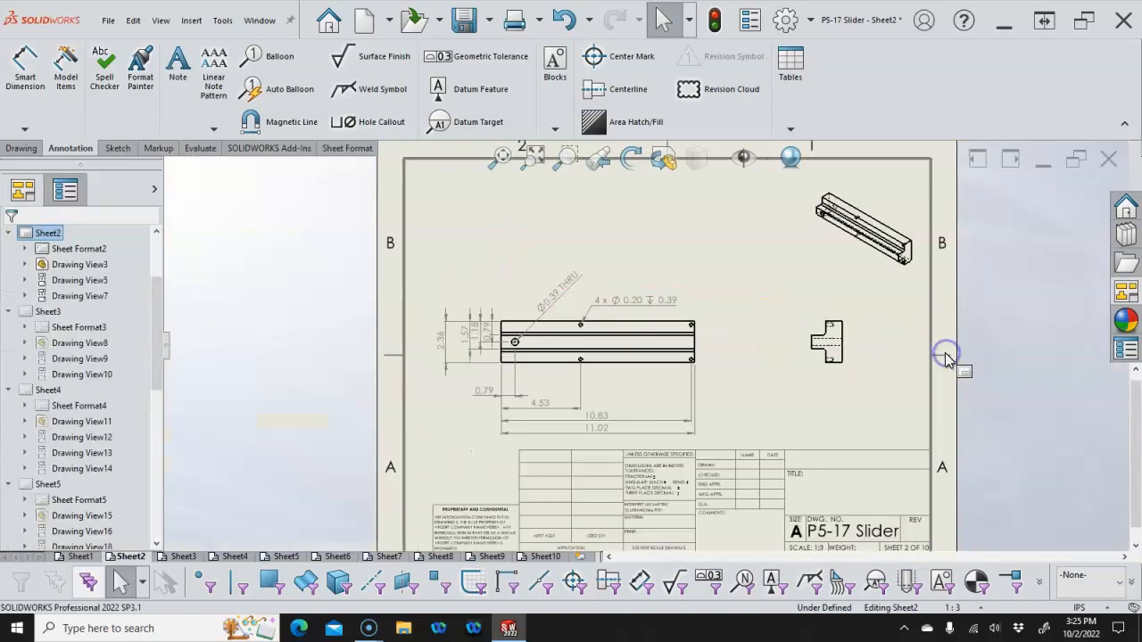
pyautogui.scroll(-2, 814, 361)
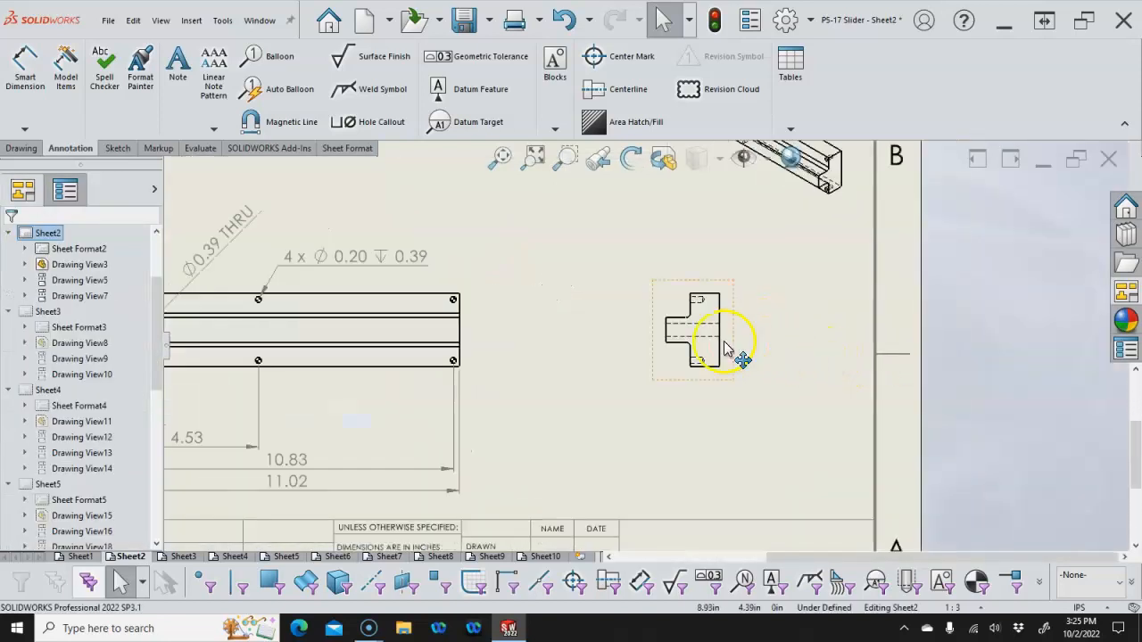
pyautogui.scroll(-2, 724, 348)
pyautogui.click(32, 64)
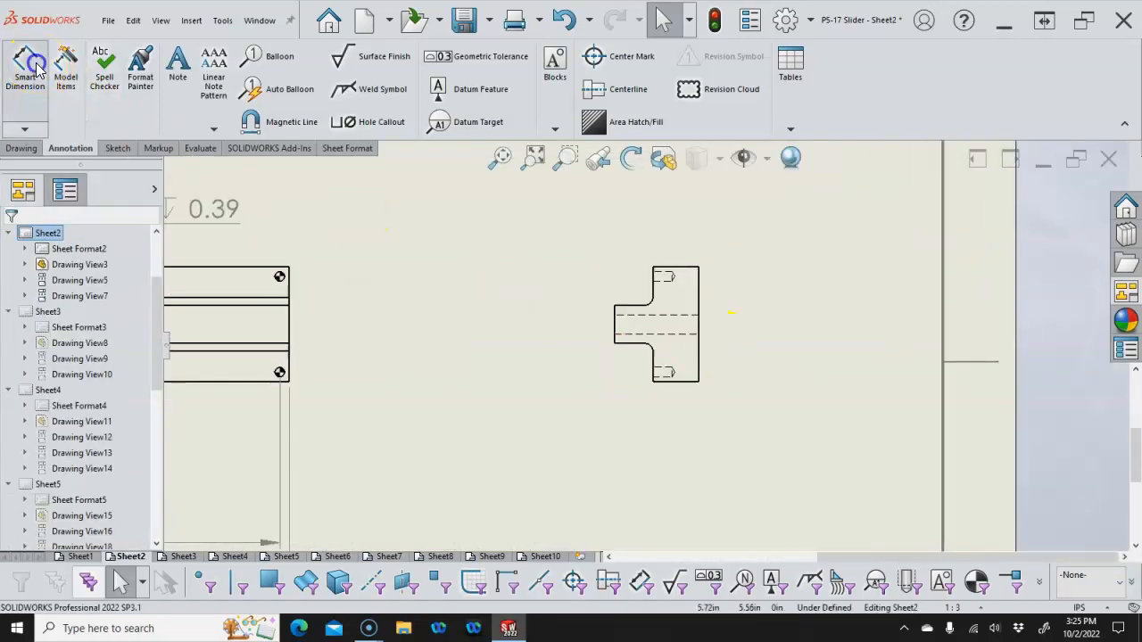
pyautogui.click(672, 380)
pyautogui.click(695, 375)
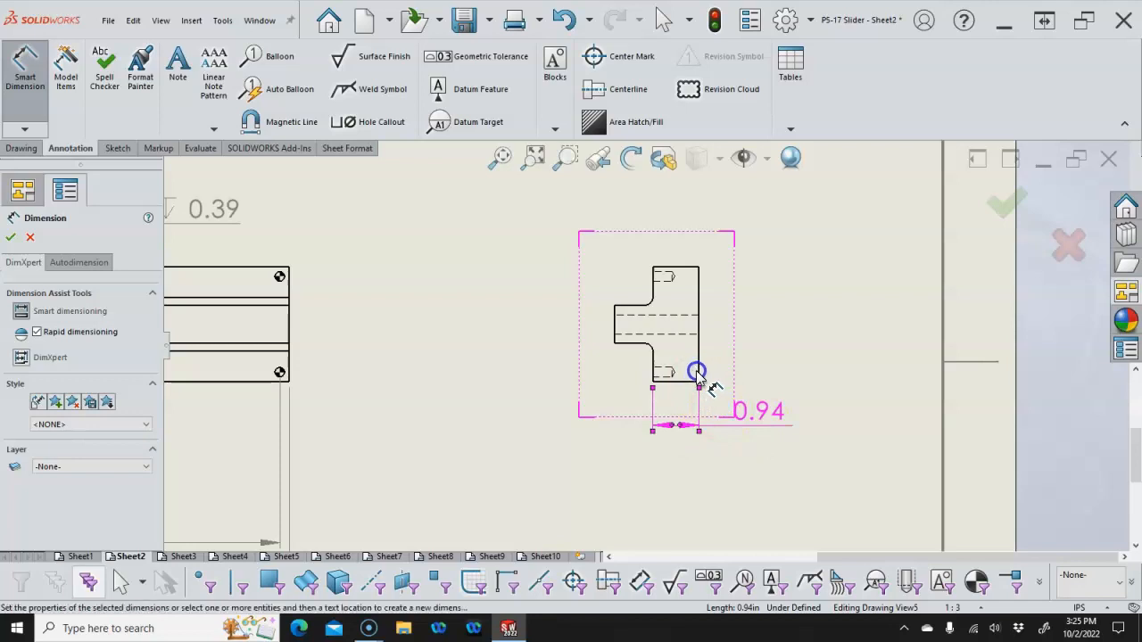
# - Try to dimension the side view's overall depth from the flange's outer face to the protruding rib's end face
pyautogui.click(688, 373)
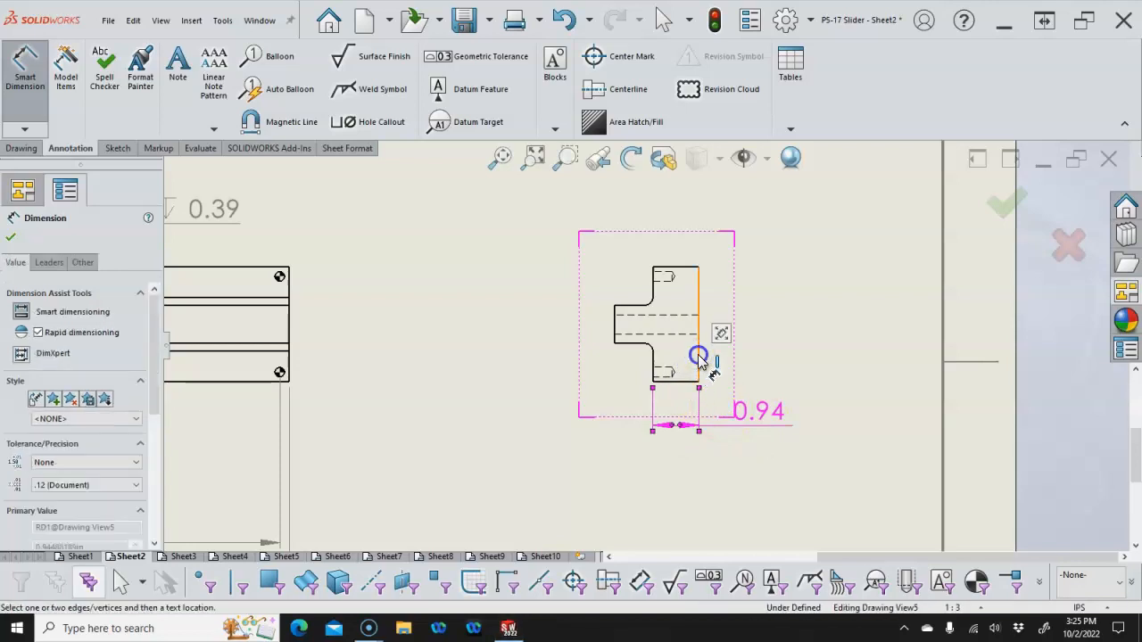
pyautogui.click(616, 333)
pyautogui.click(638, 396)
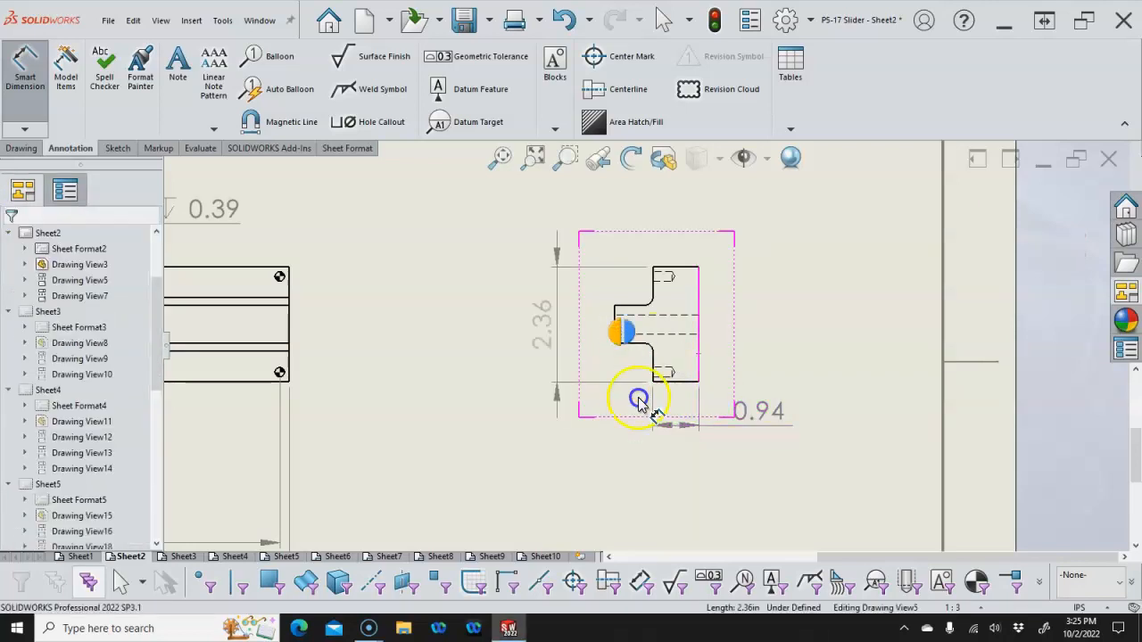
# - Dimension the side view's overall depth from the rib's end face to the flange's outer face, below the flange thickness dimension
pyautogui.click(614, 333)
pyautogui.click(693, 361)
pyautogui.click(641, 498)
pyautogui.click(667, 485)
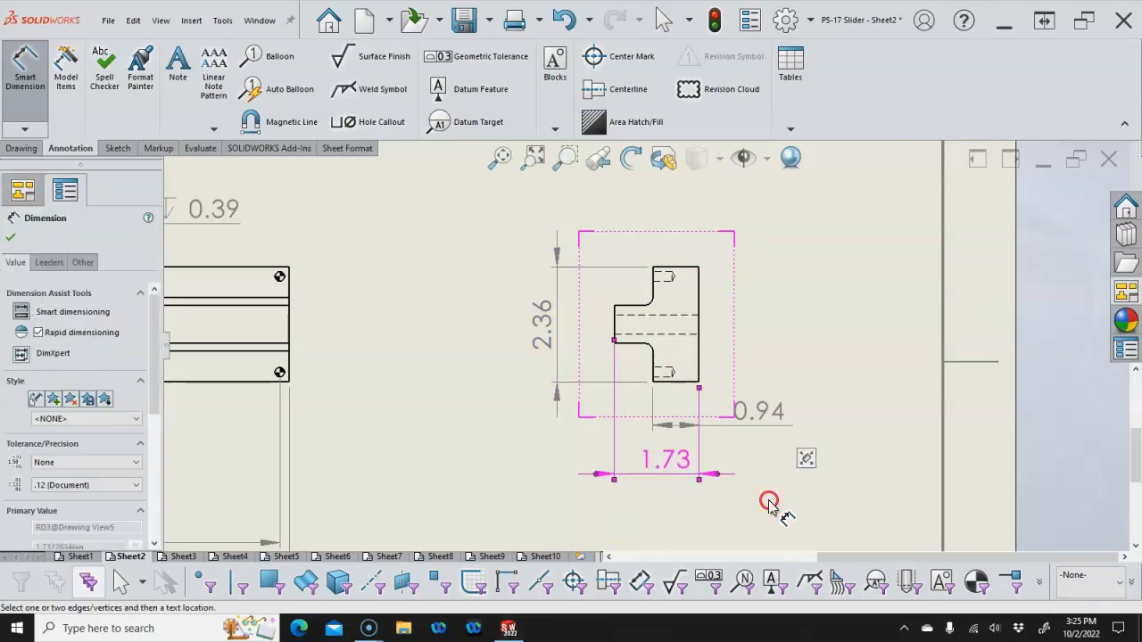
pyautogui.rightClick(782, 479)
pyautogui.click(705, 464)
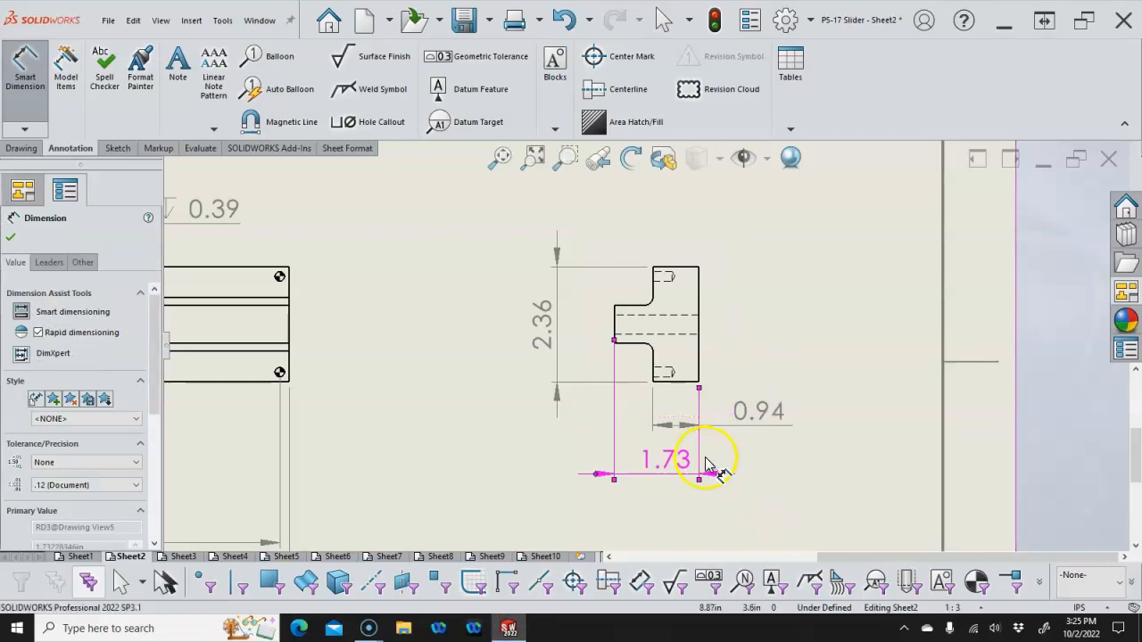
pyautogui.press('Escape')
# - Delete the redundant overall height dimension from the side view
pyautogui.click(547, 328)
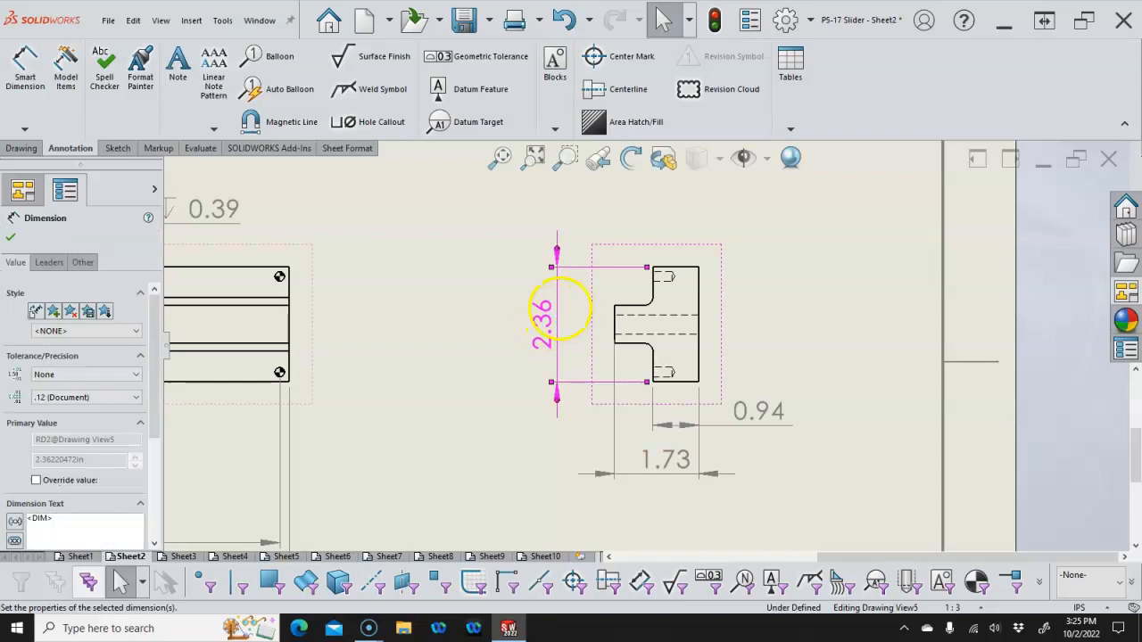
pyautogui.click(420, 290)
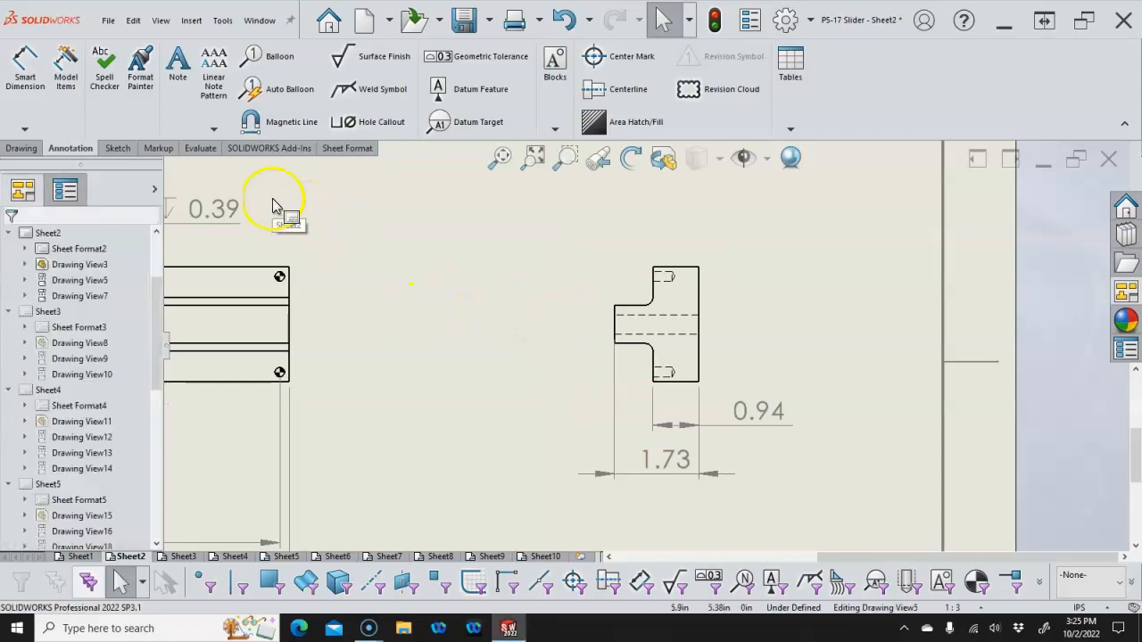
# - Dimension the radius of the upper fillet between rib and flange in the side view and move its text closer to the view
pyautogui.click(25, 70)
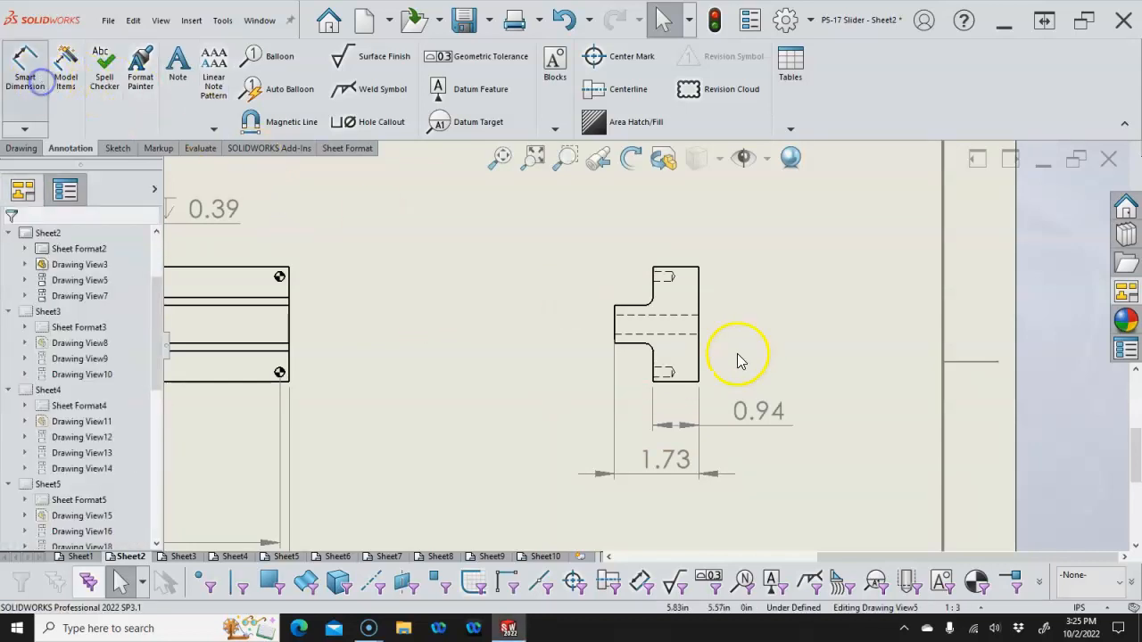
pyautogui.click(644, 296)
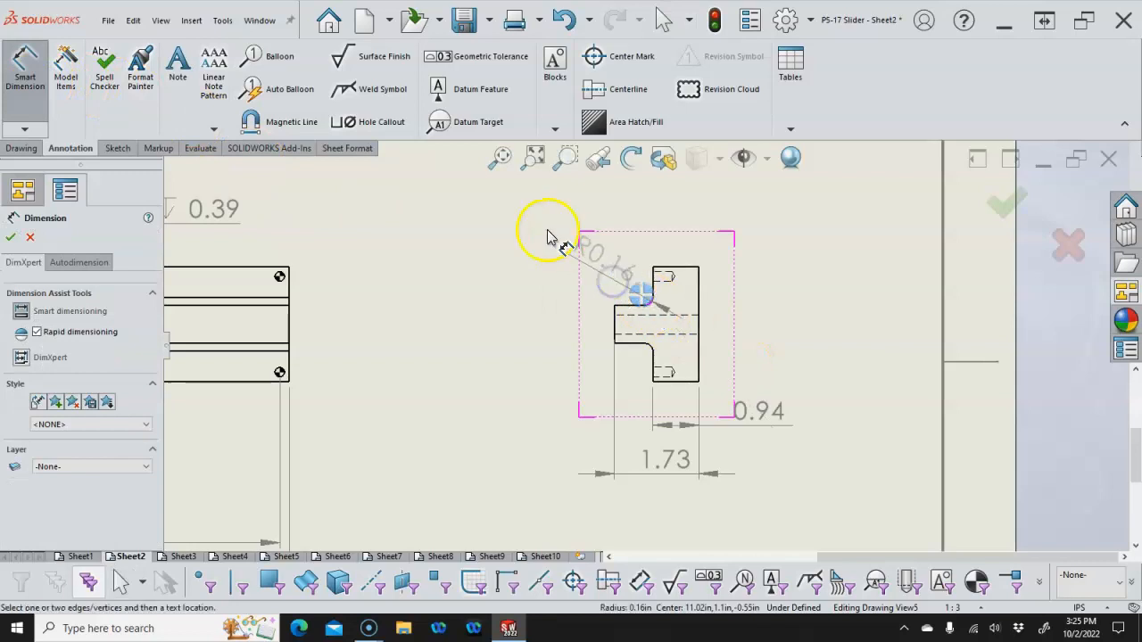
pyautogui.click(521, 218)
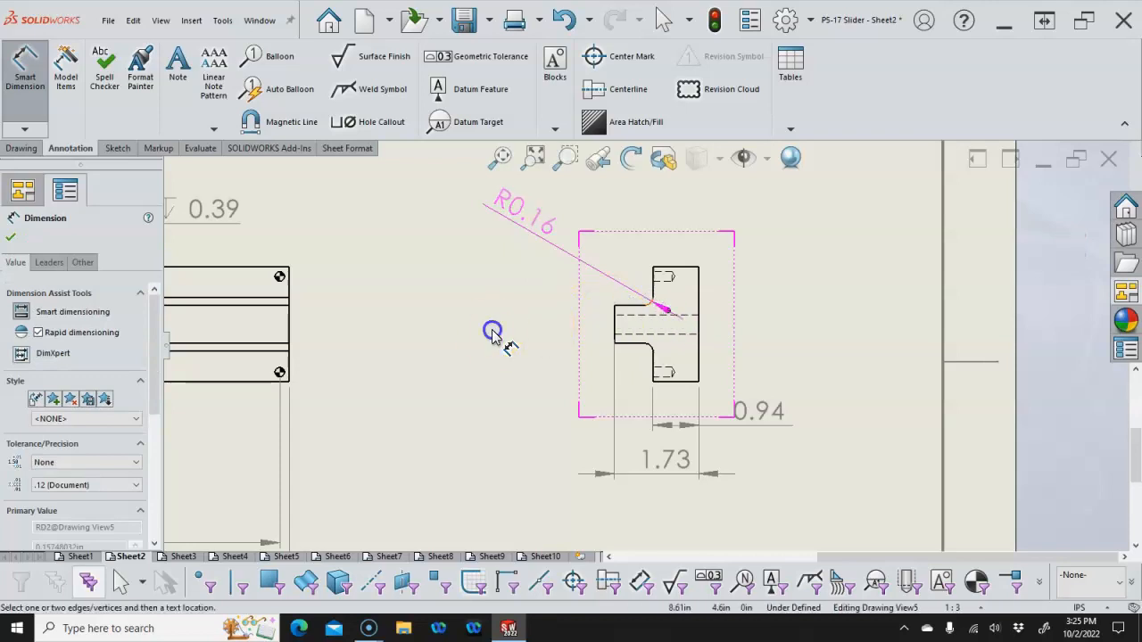
pyautogui.rightClick(534, 318)
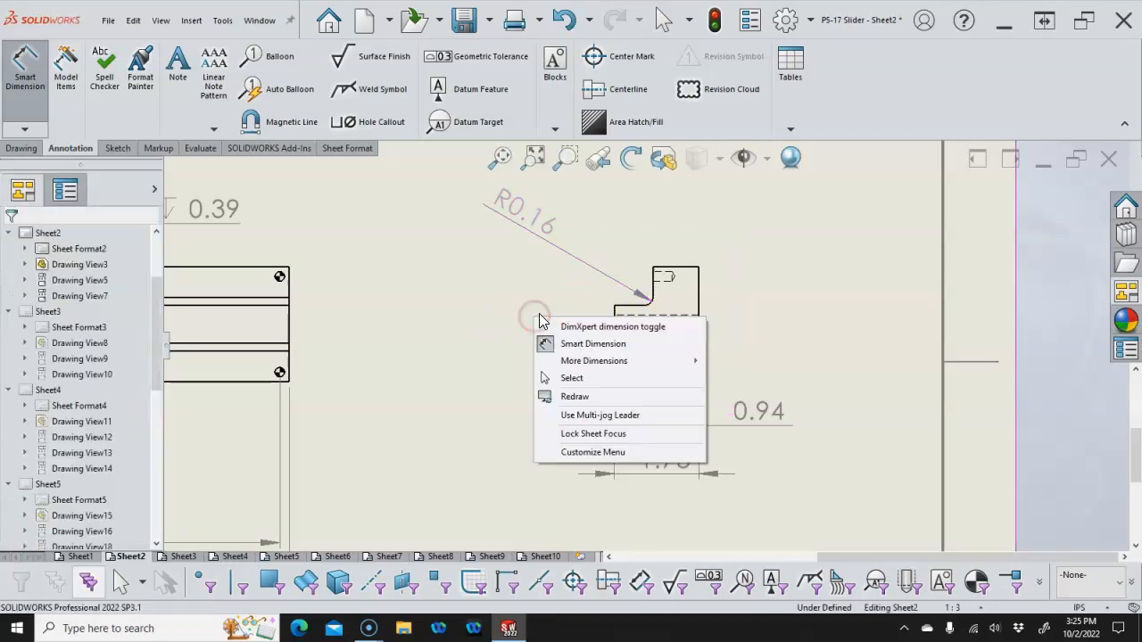
pyautogui.click(498, 275)
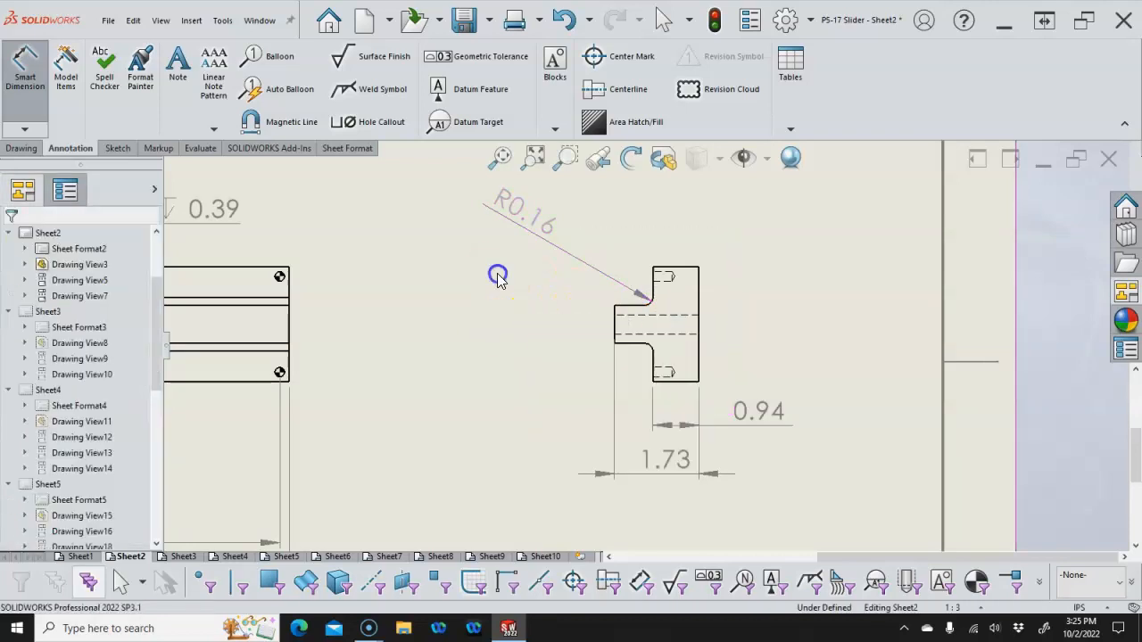
pyautogui.click(576, 247)
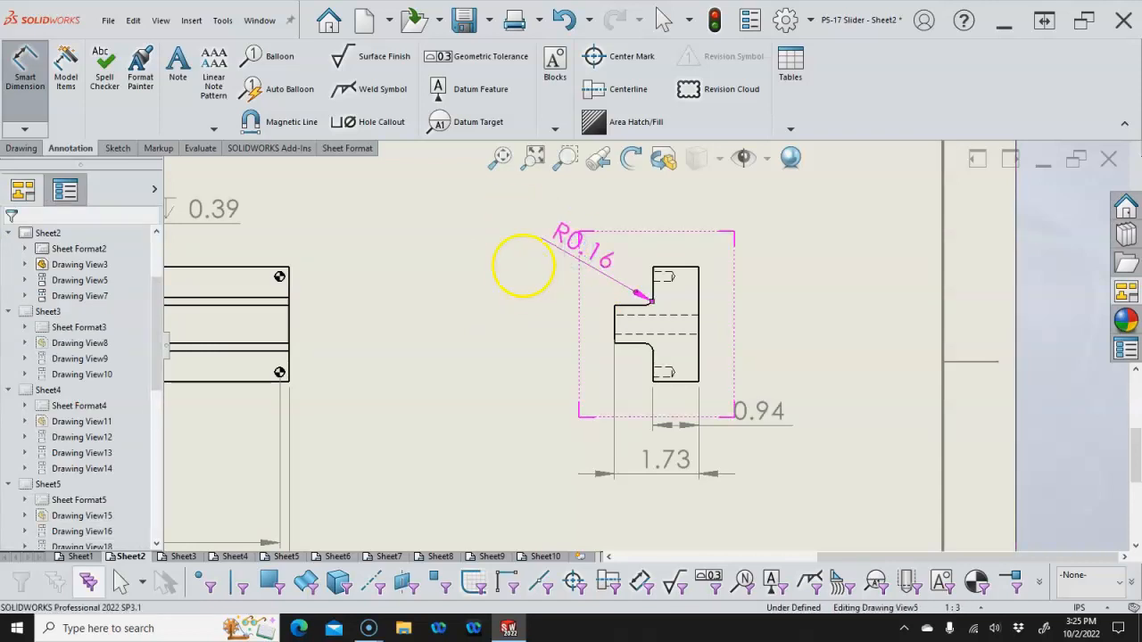
# - Fit the whole sheet in view and save the drawing
pyautogui.click(502, 159)
pyautogui.click(536, 314)
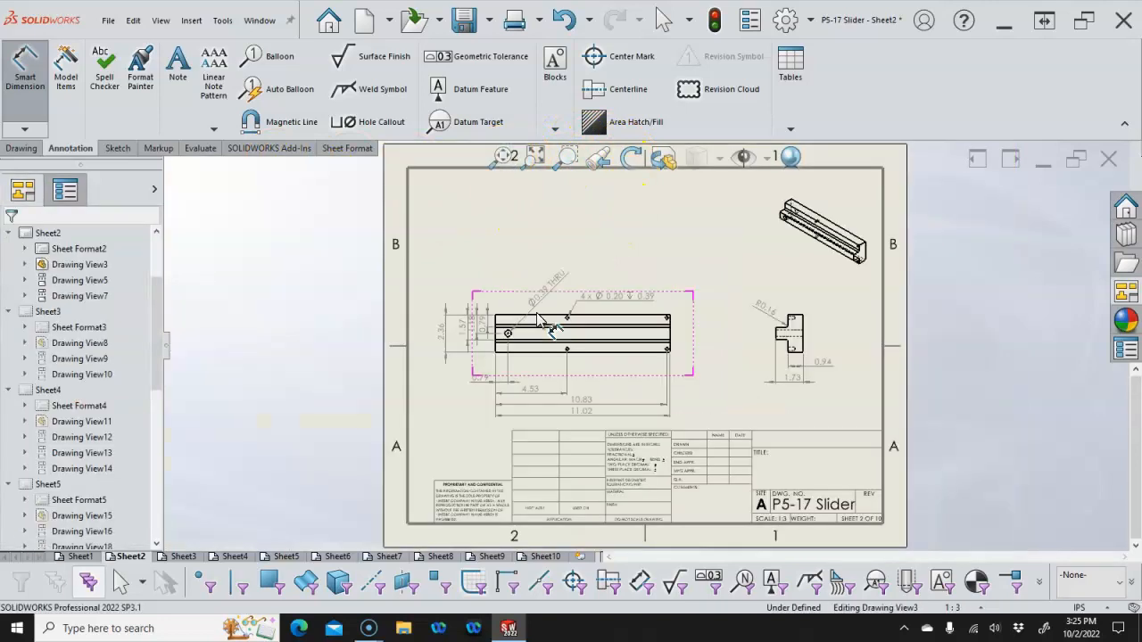
pyautogui.click(499, 295)
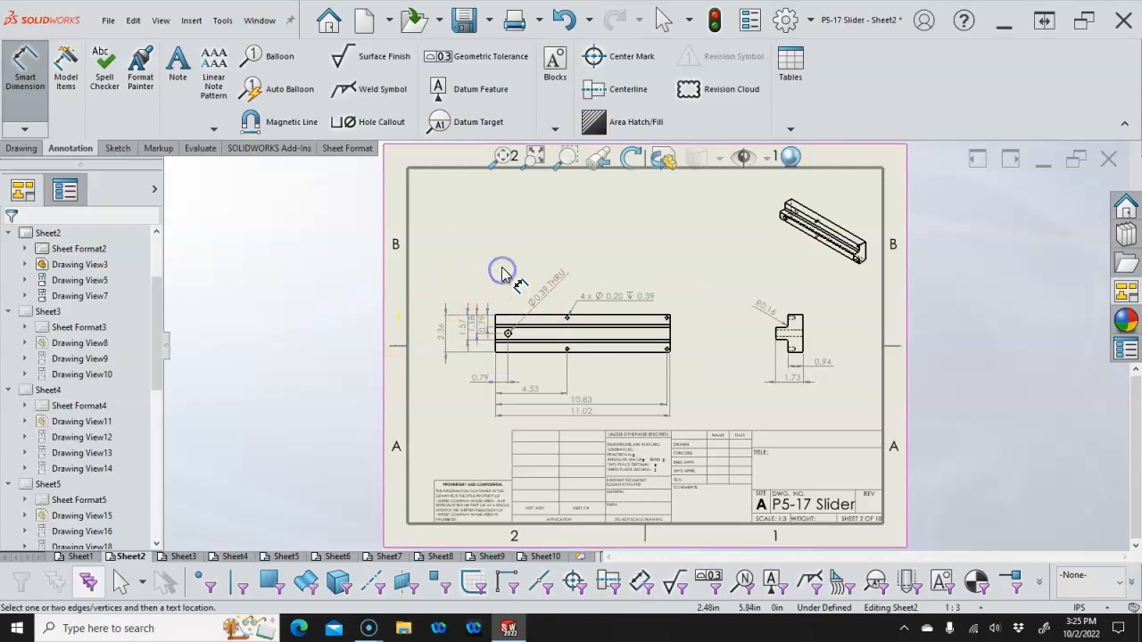
pyautogui.click(466, 23)
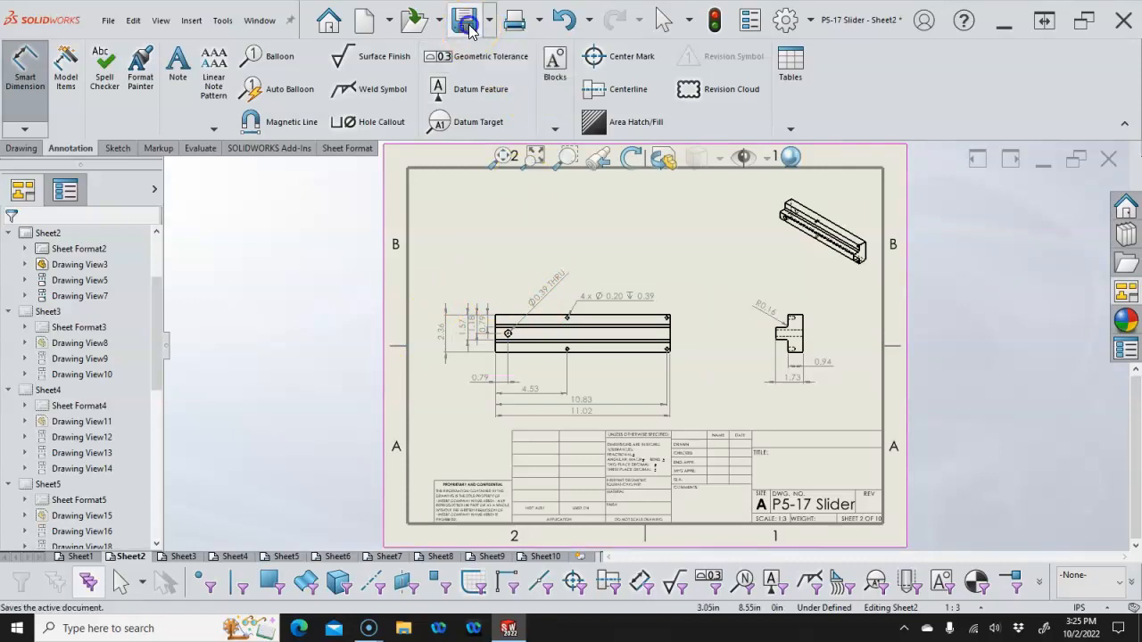